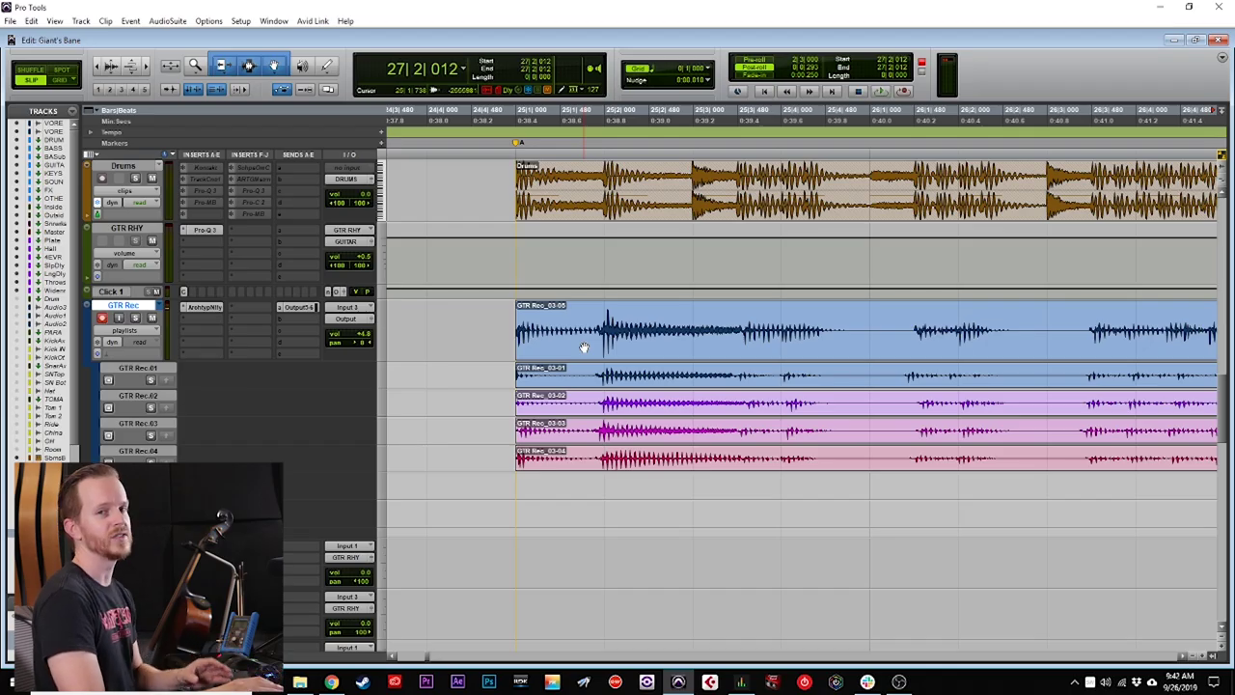
Examine the guitar attack near 25|1|890 closely in the main GTR Rec take, comparing its timing with the alternate playlists.
left_click(584, 348)
key("t")
key("t")
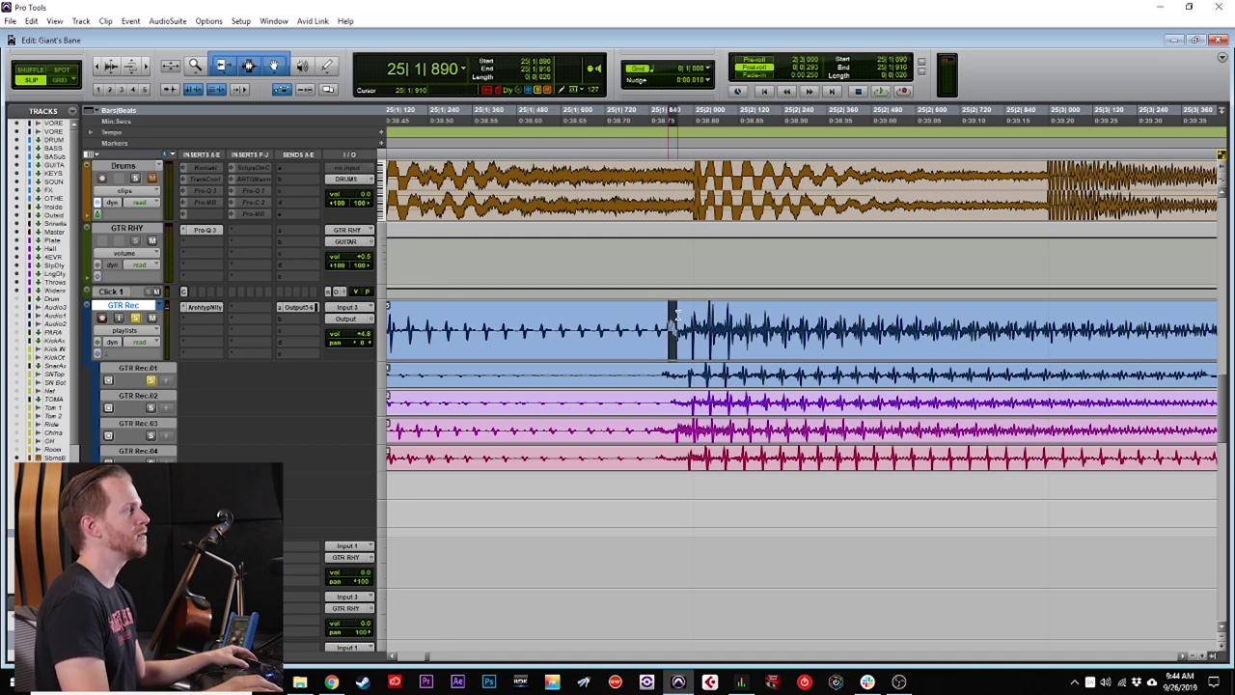
left_click_drag(677, 314, 689, 314)
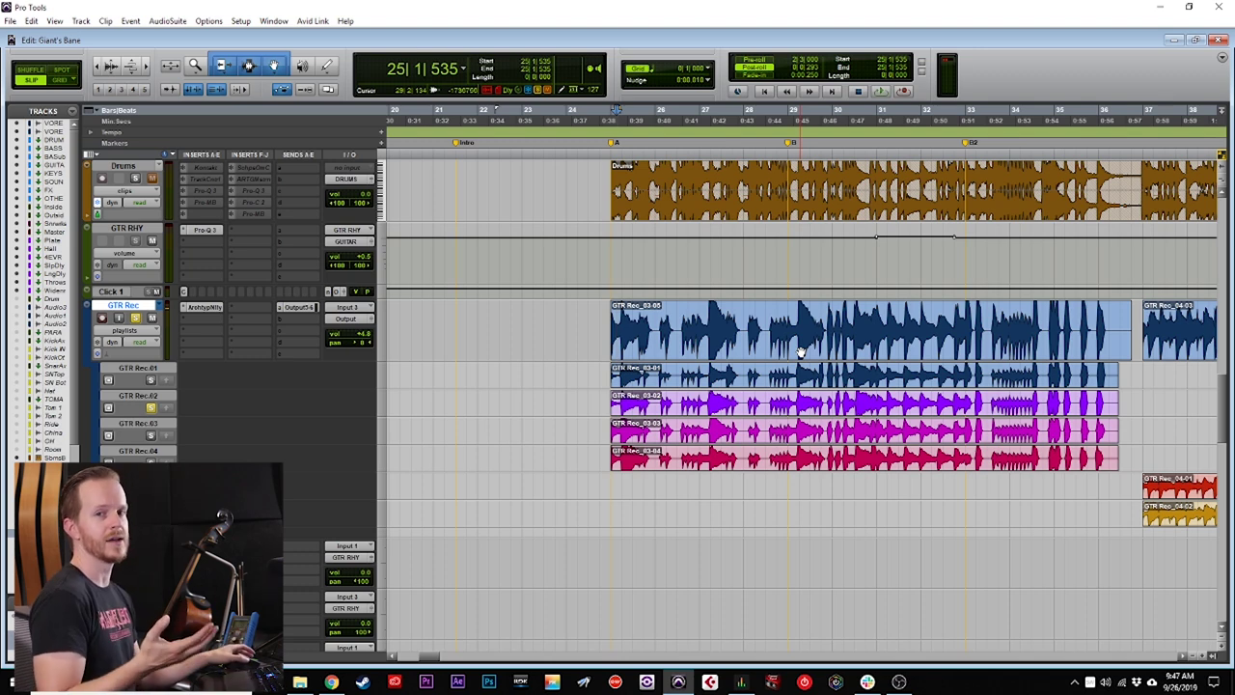
Select the first main GTR Rec clip and audition it from the start of bar 25 into bar 26.
left_click(781, 350)
key("space")
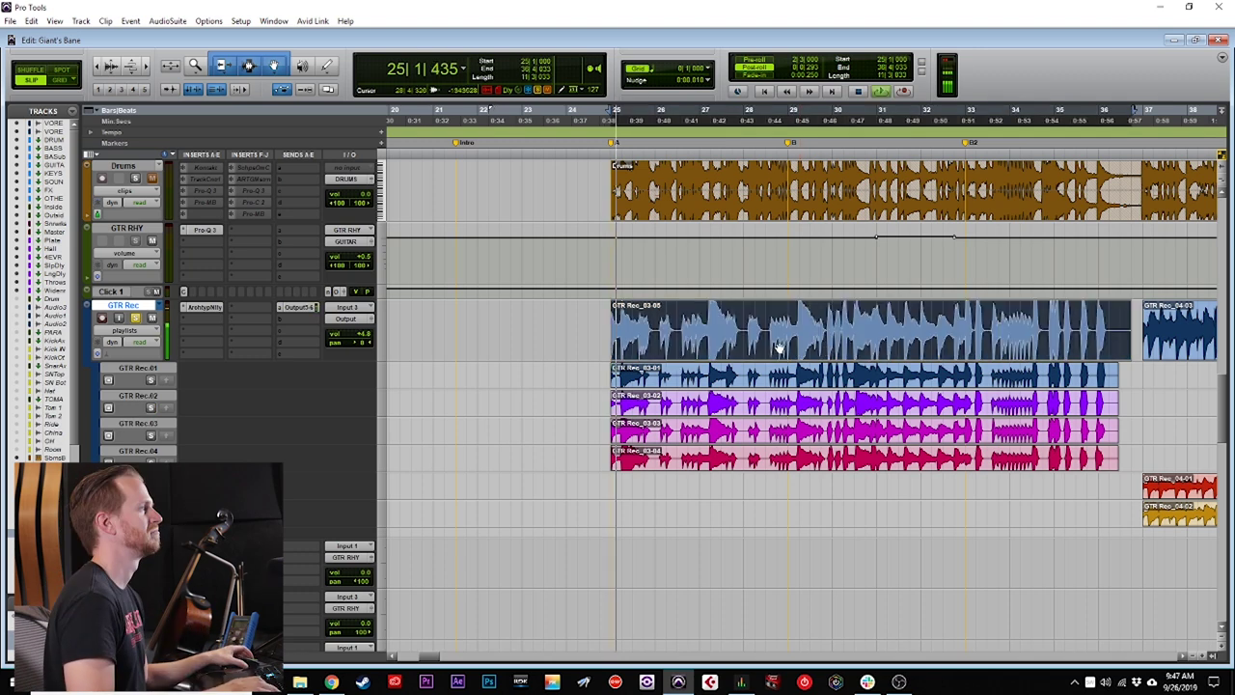
key("t")
key("t")
key("t")
scroll(788, 347, "right", 2)
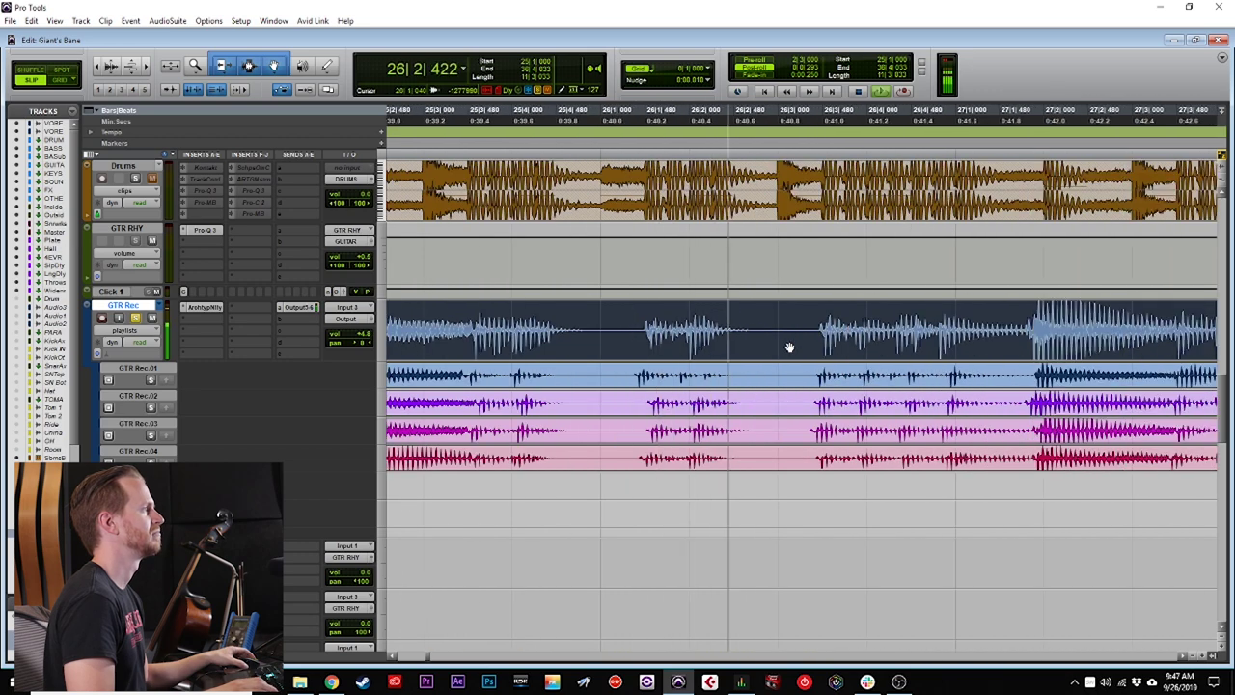
key("space")
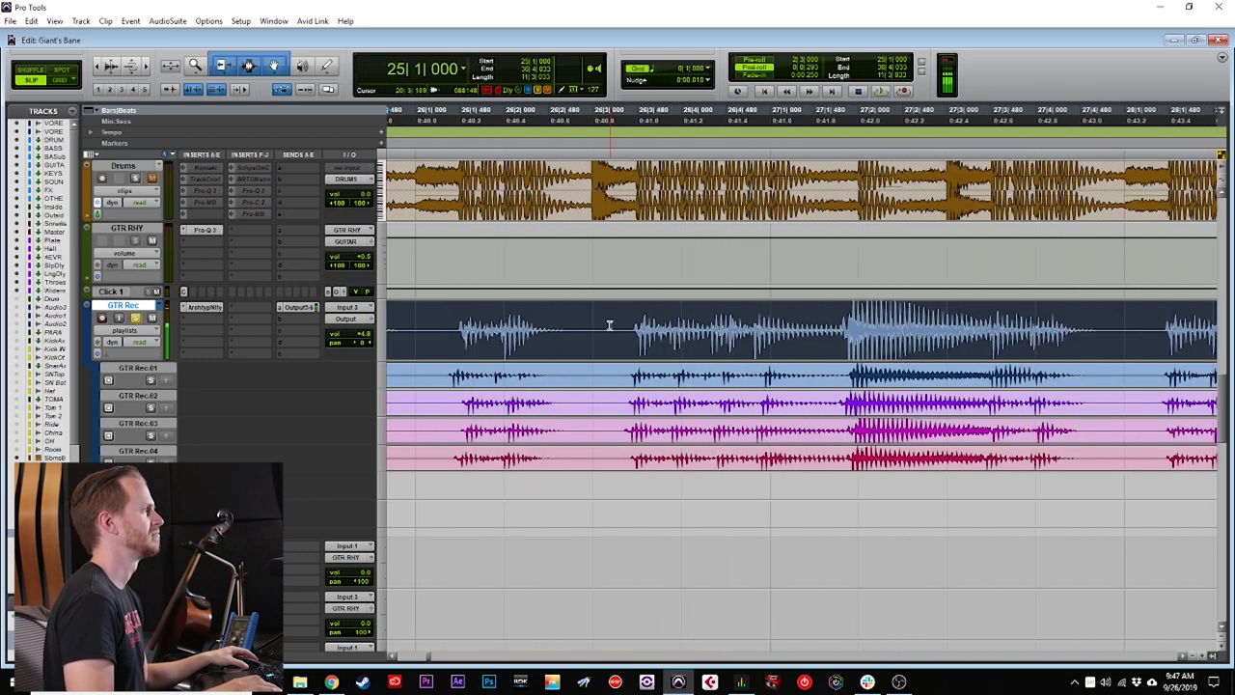
Audition the phrase starting at bar 26 beat 3 on the main GTR Rec playlist and on alternates GTR Rec.01 through GTR Rec.04.
left_click(610, 326)
key("space")
key("space")
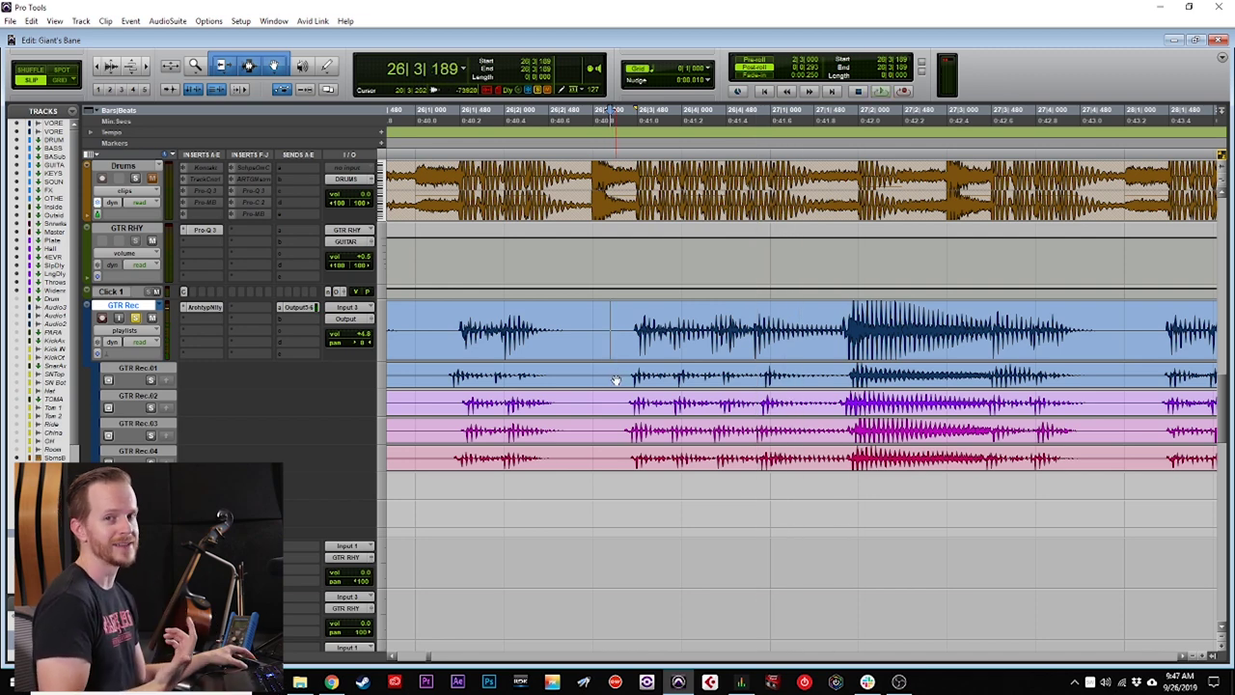
key("space")
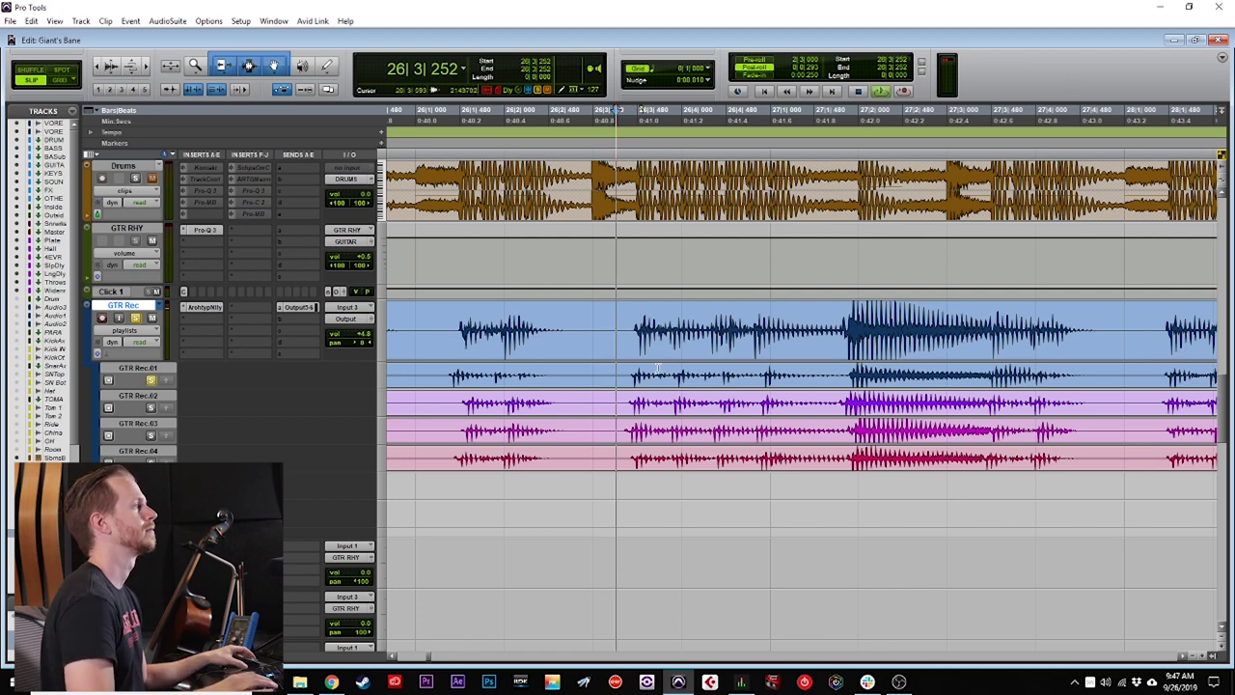
key("space")
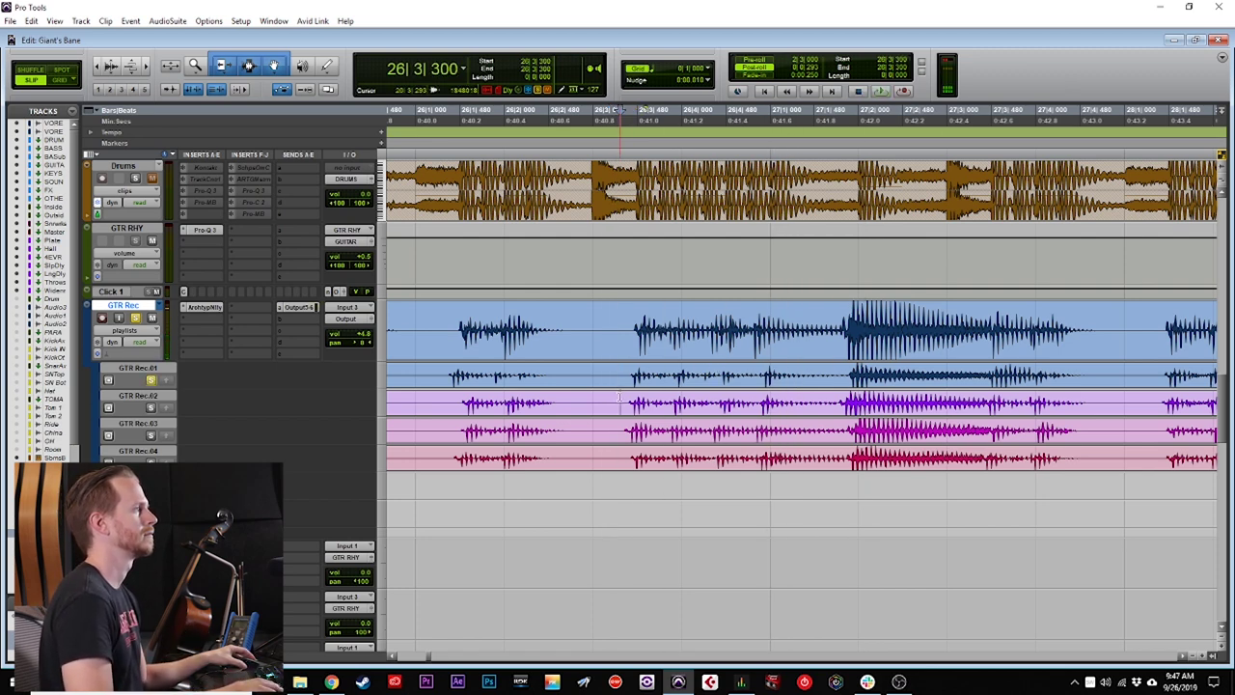
key("space")
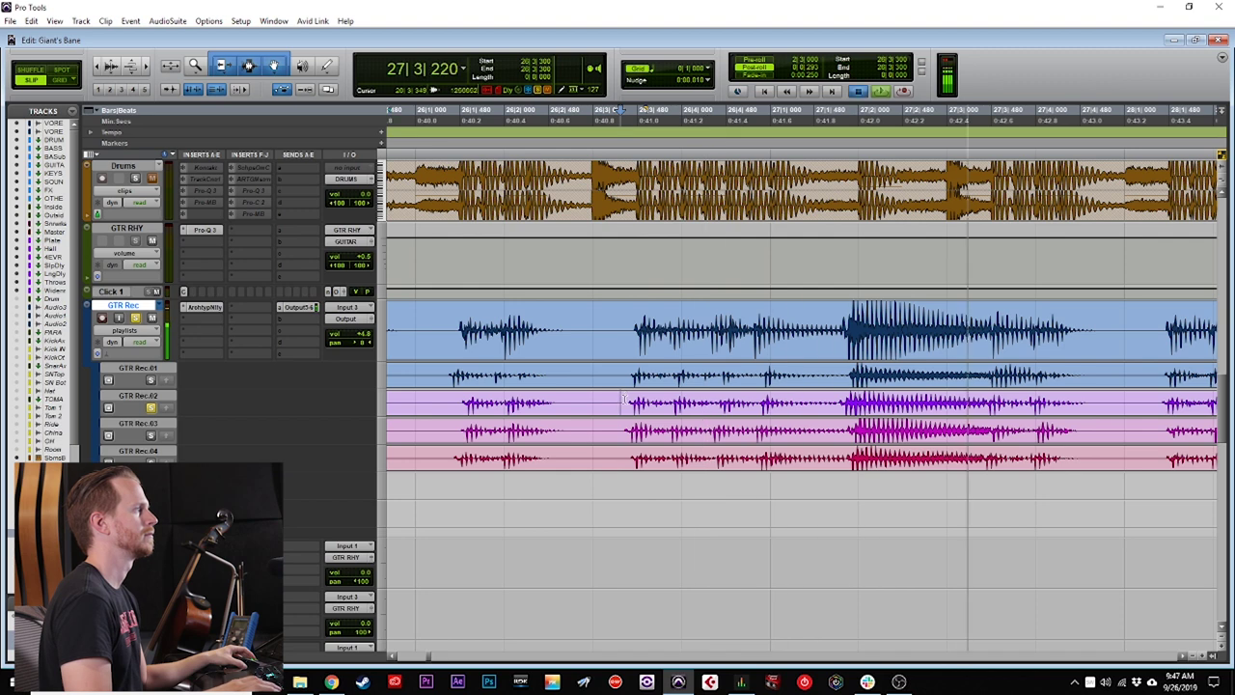
key("space")
key("space")
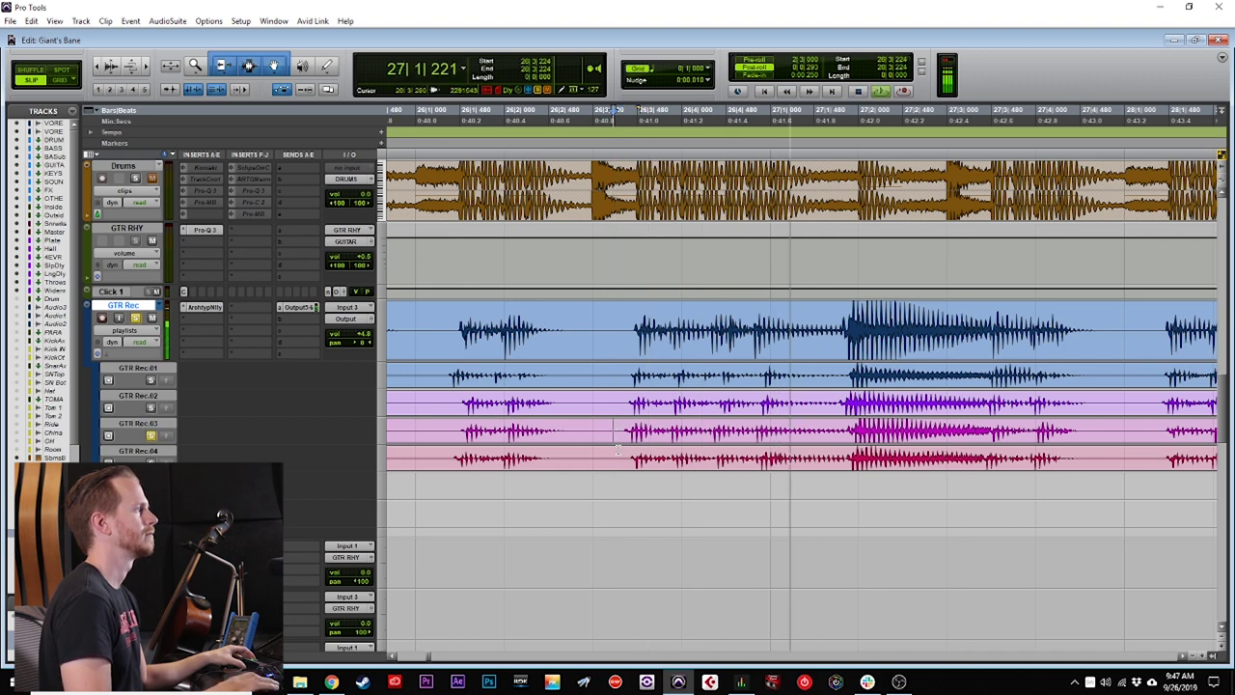
key("space")
key("space")
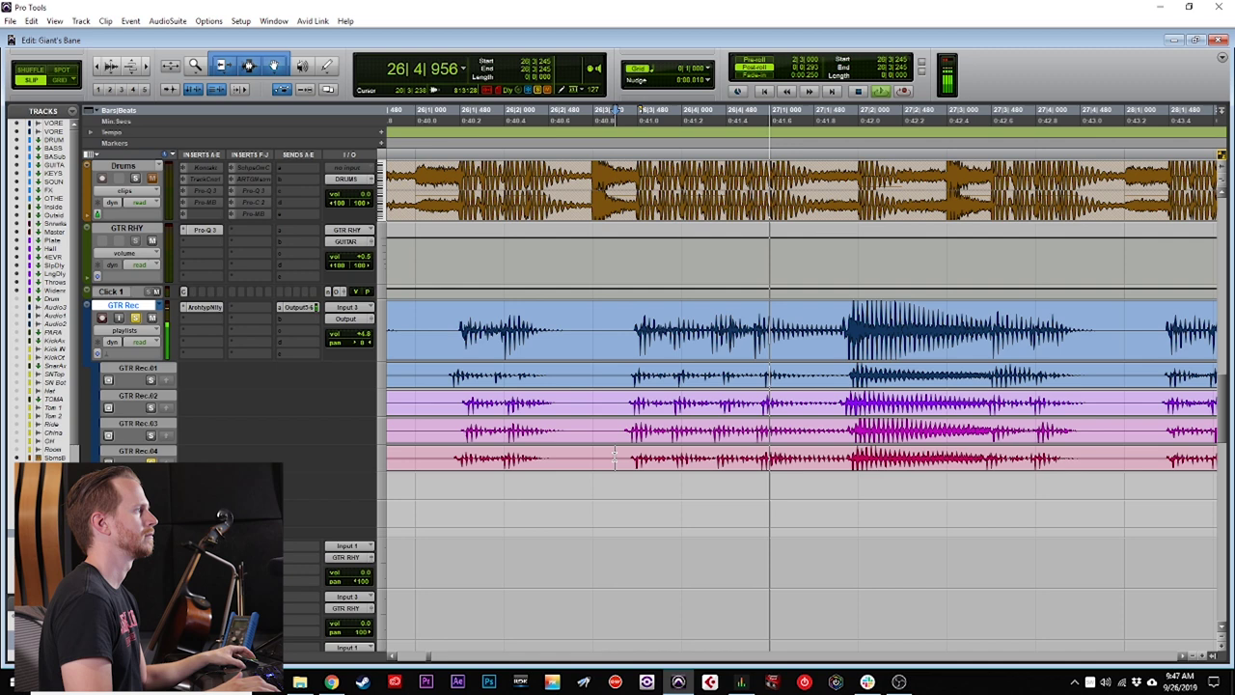
key("space")
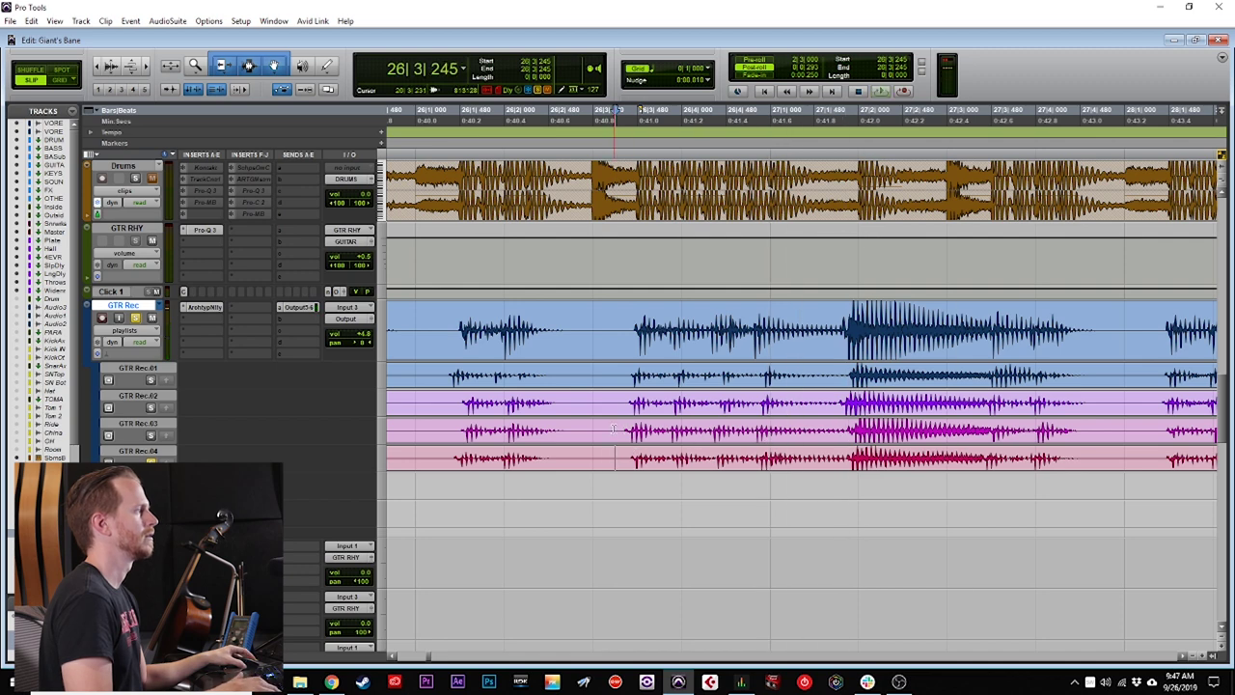
Delete the bar 26 beat 3 phrase from GTR Rec.03 and GTR Rec.04, and separate GTR Rec.01's version and move it to the main playlist.
left_click_drag(613, 429, 835, 456)
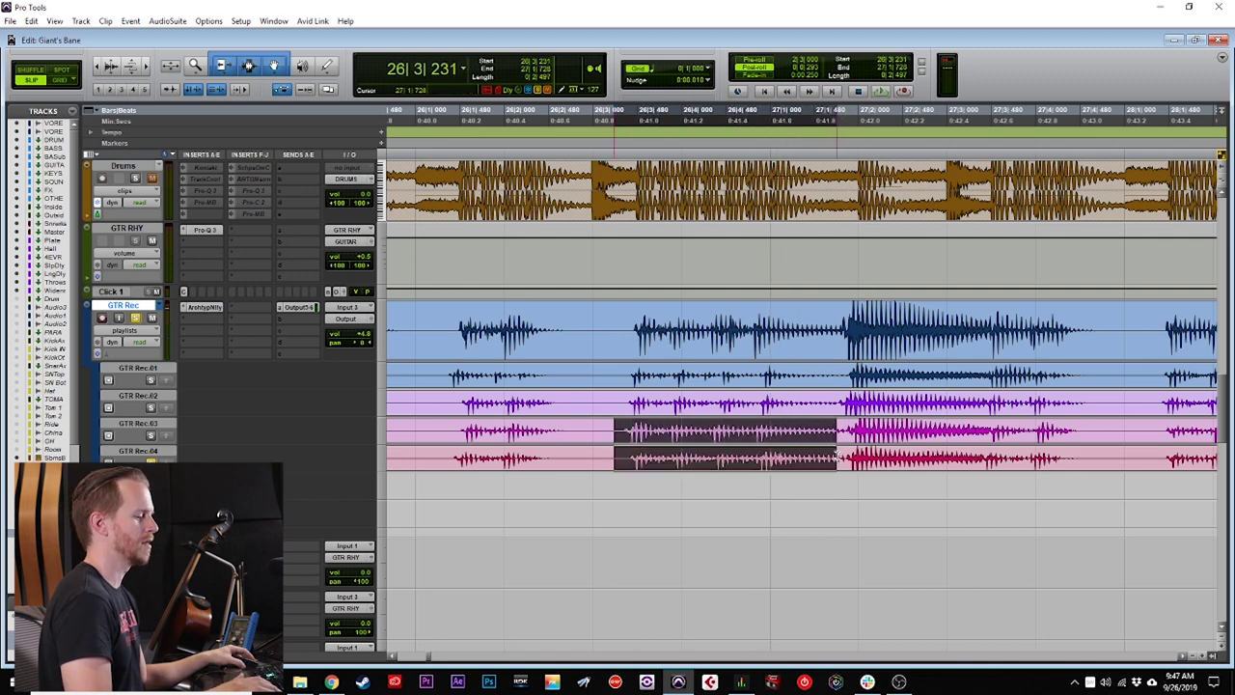
key("Delete")
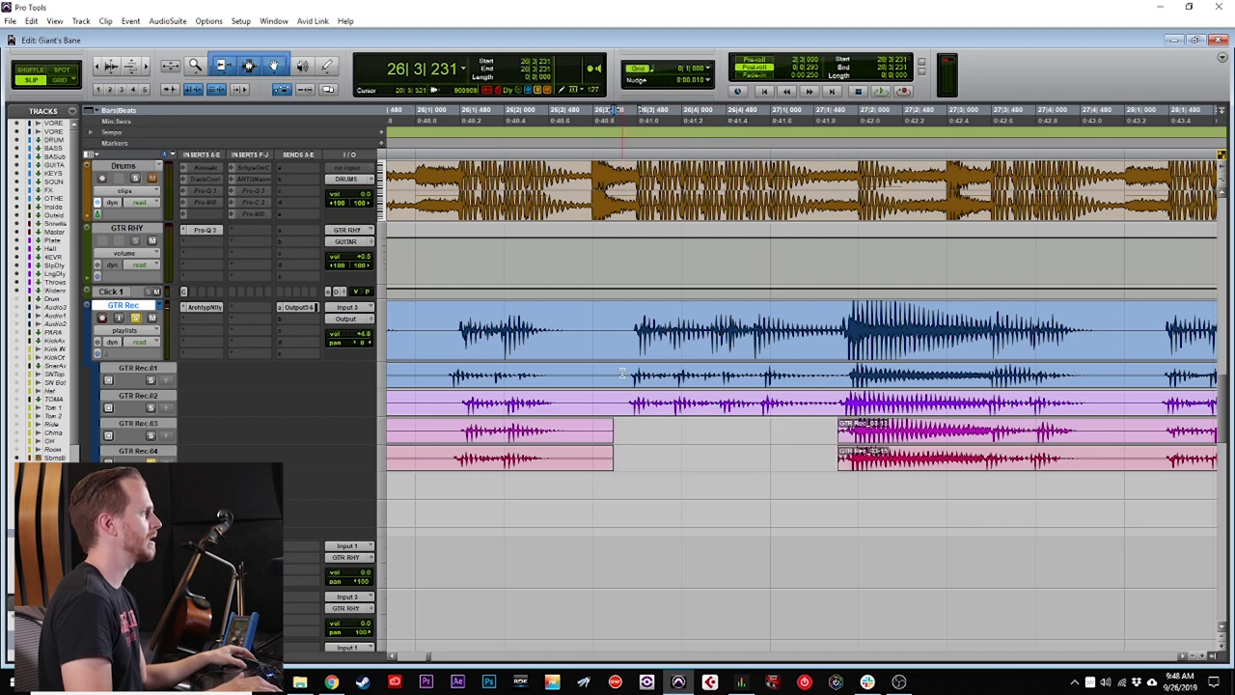
left_click_drag(622, 373, 828, 376)
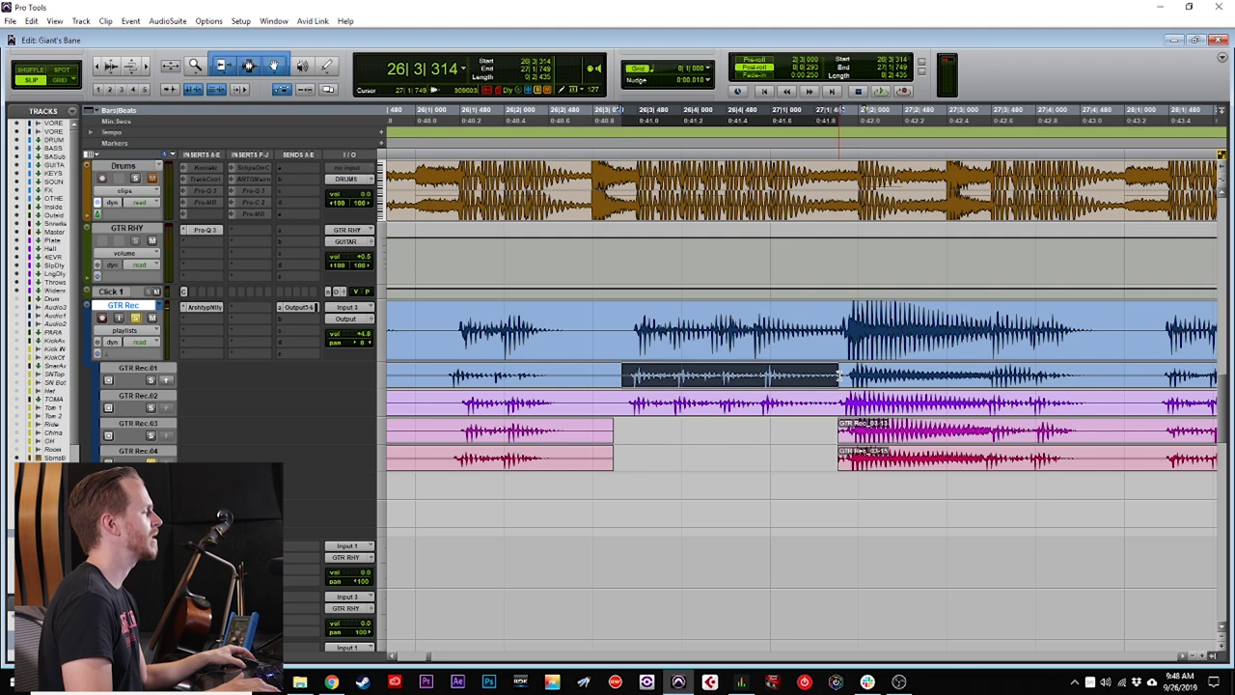
key("ctrl+e")
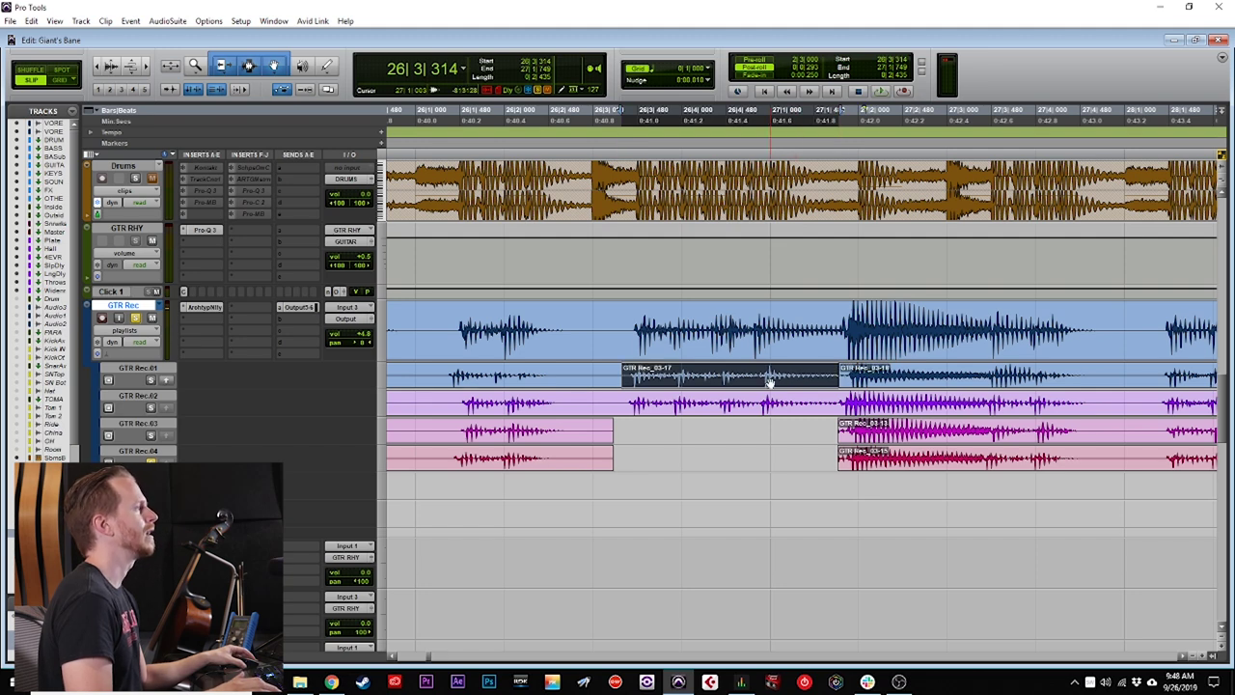
left_click_drag(769, 383, 767, 345)
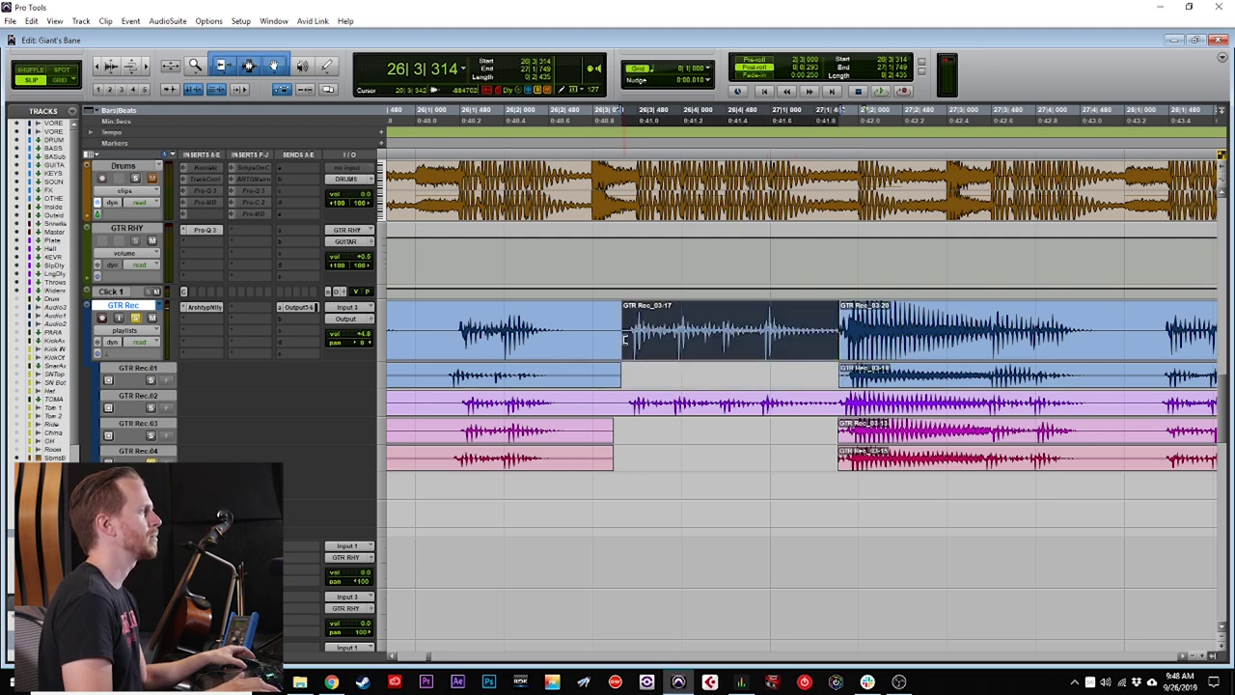
Audition the main GTR Rec comp before, within and after the phrase inserted at bar 26 beat 3, listening into bar 28.
scroll(677, 341, "left", 2)
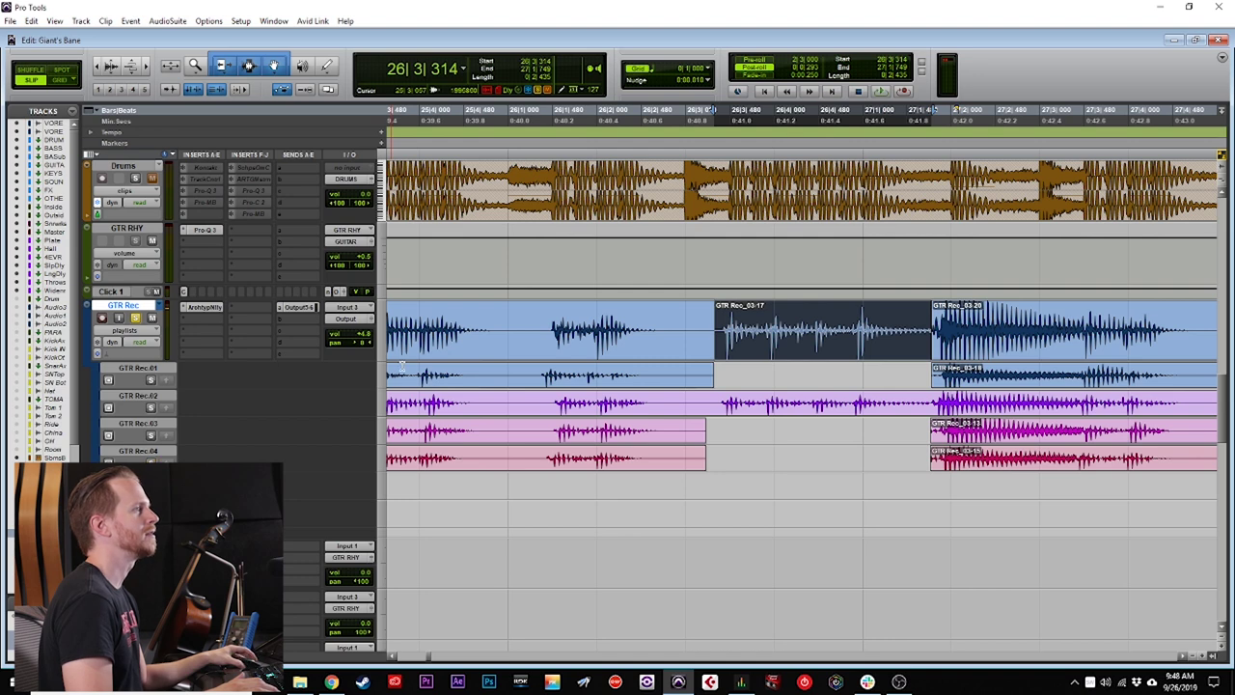
left_click(546, 324)
key("space")
scroll(684, 336, "right", 4)
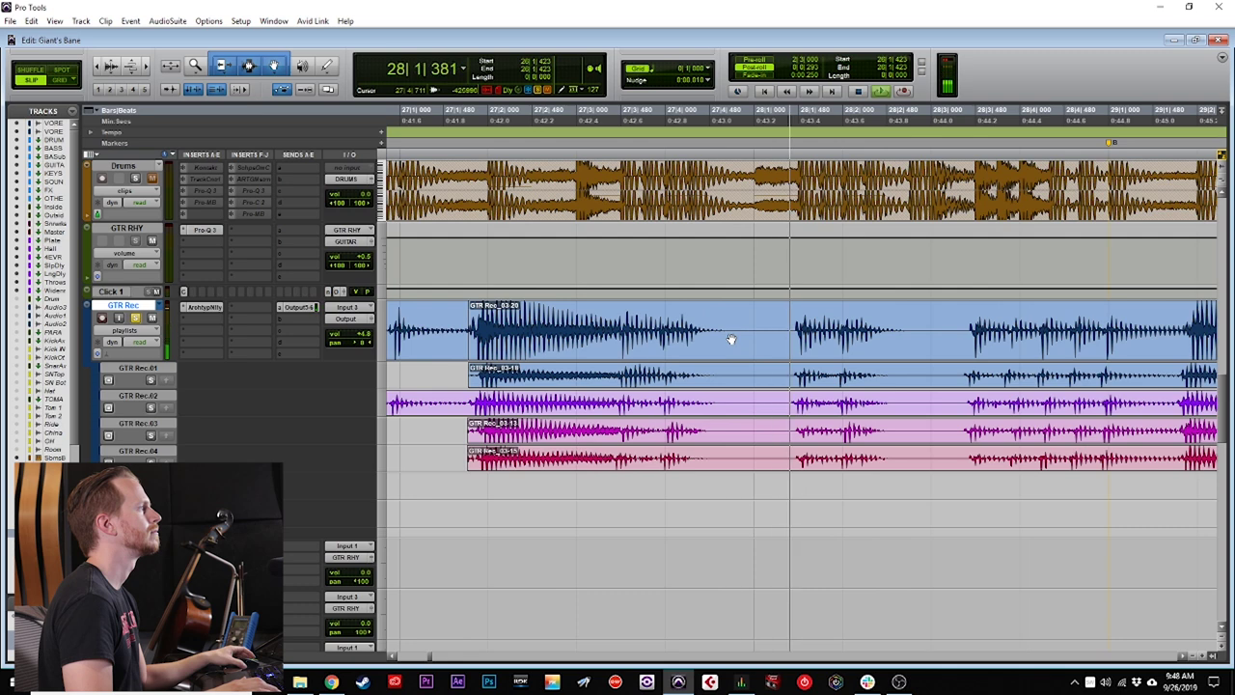
scroll(731, 338, "right", 2)
key("space")
scroll(728, 339, "left", 6)
left_click(548, 324)
key("space")
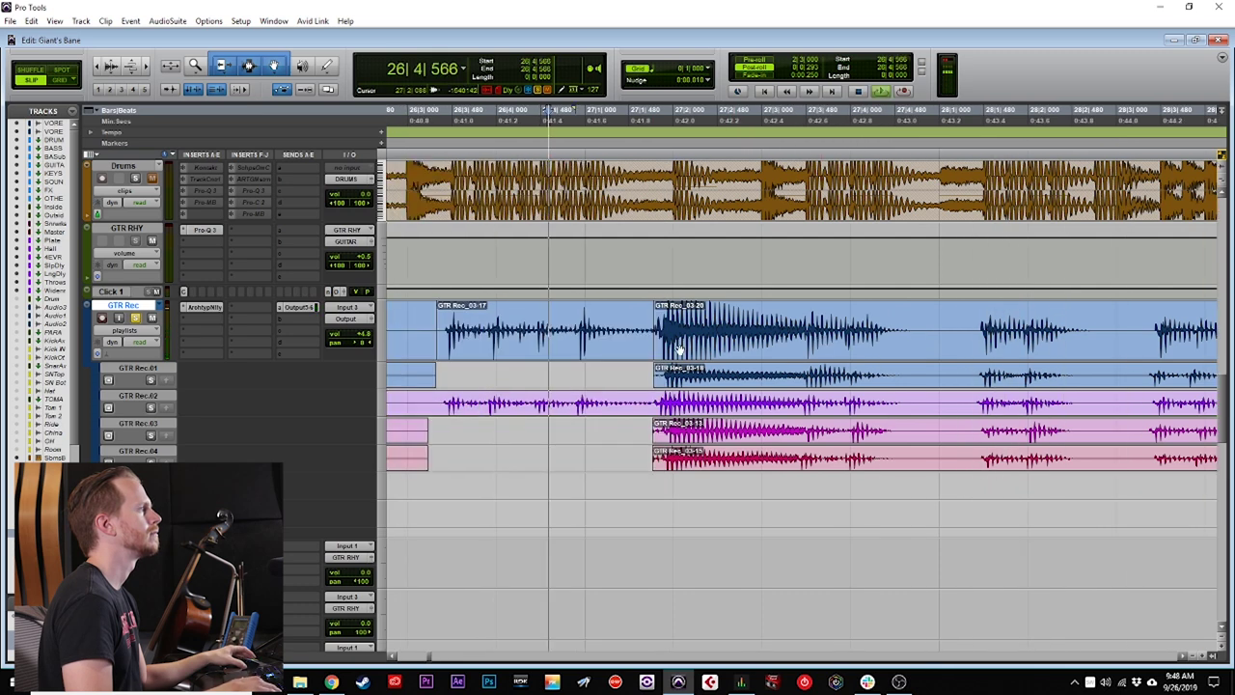
scroll(720, 348, "right", 2)
key("space")
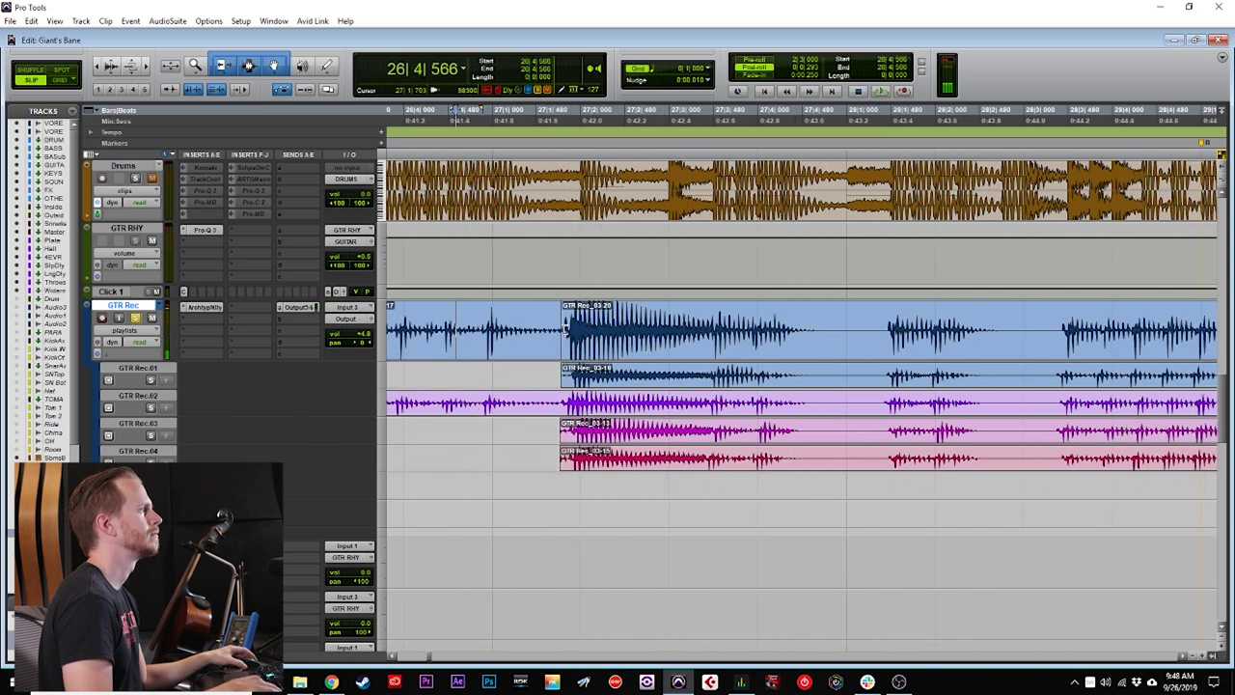
Extend the end of the inserted main-playlist clip over the next phrase to just before bar 28, and audition the result.
left_click_drag(560, 330, 832, 337)
scroll(737, 338, "left", 2)
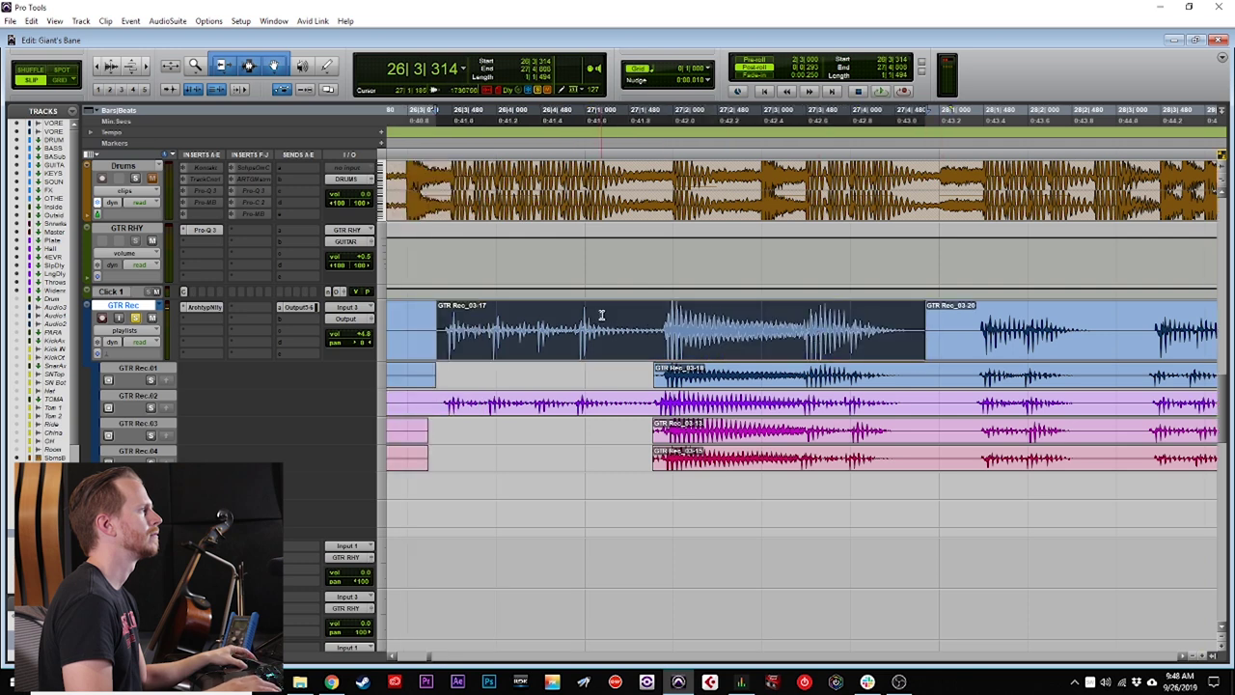
left_click(601, 317)
key("space")
key("space")
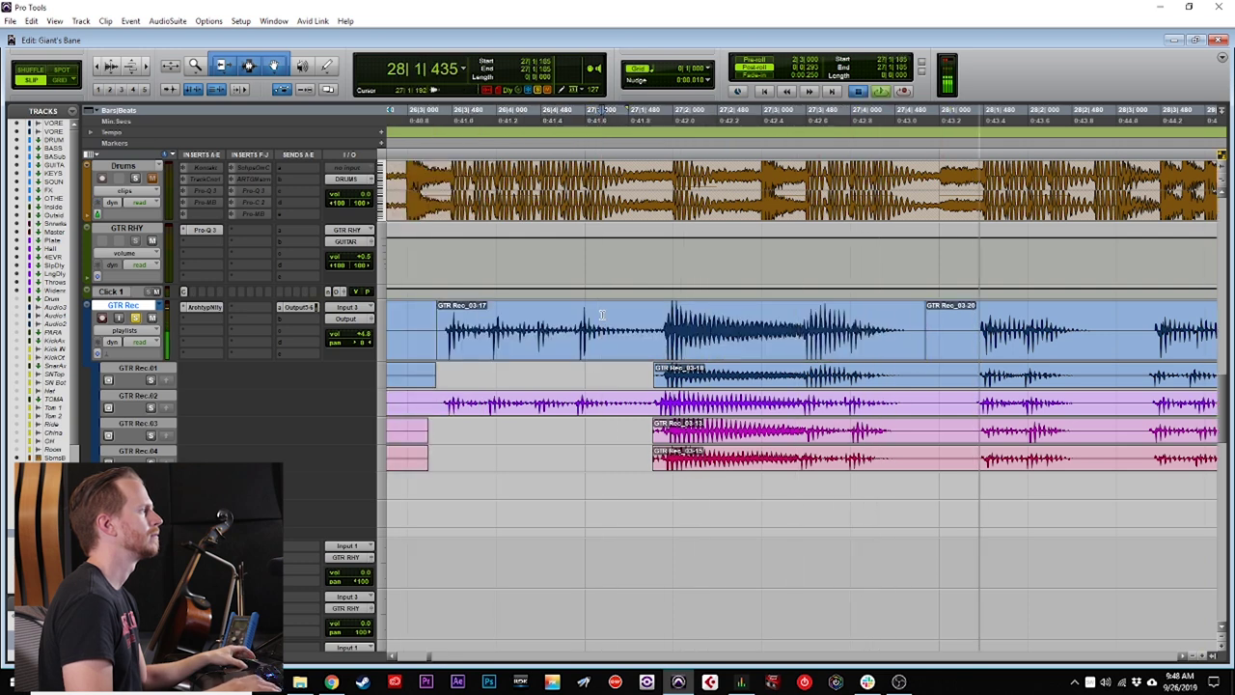
key("space")
Audition the main GTR Rec comp phrase by phrase from the end of bar 27 into bar 30.
scroll(602, 314, "left", 4)
scroll(692, 316, "right", 5)
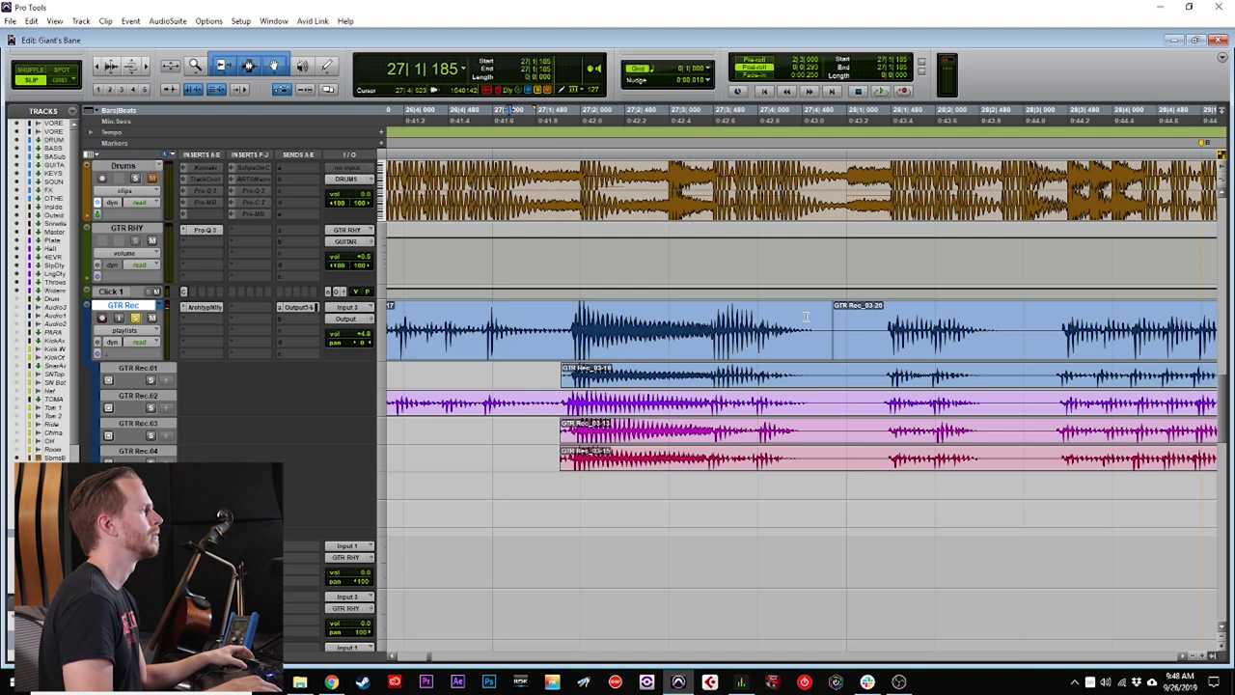
left_click(800, 317)
key("space")
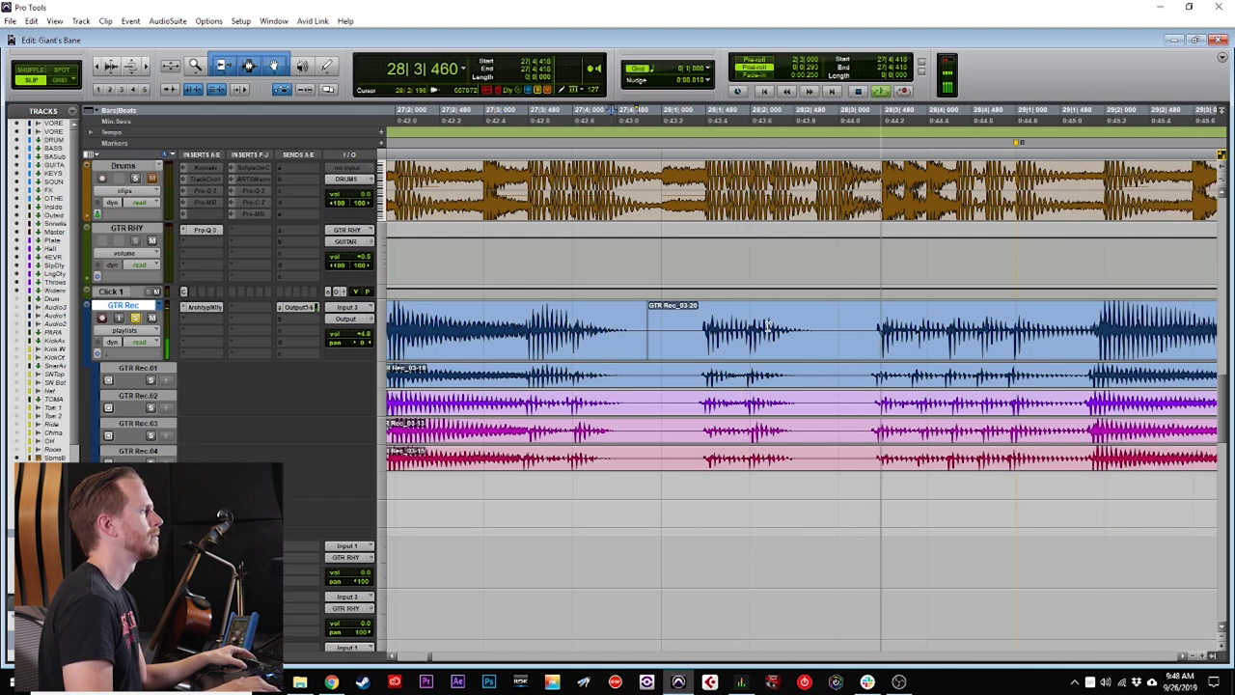
left_click(684, 317)
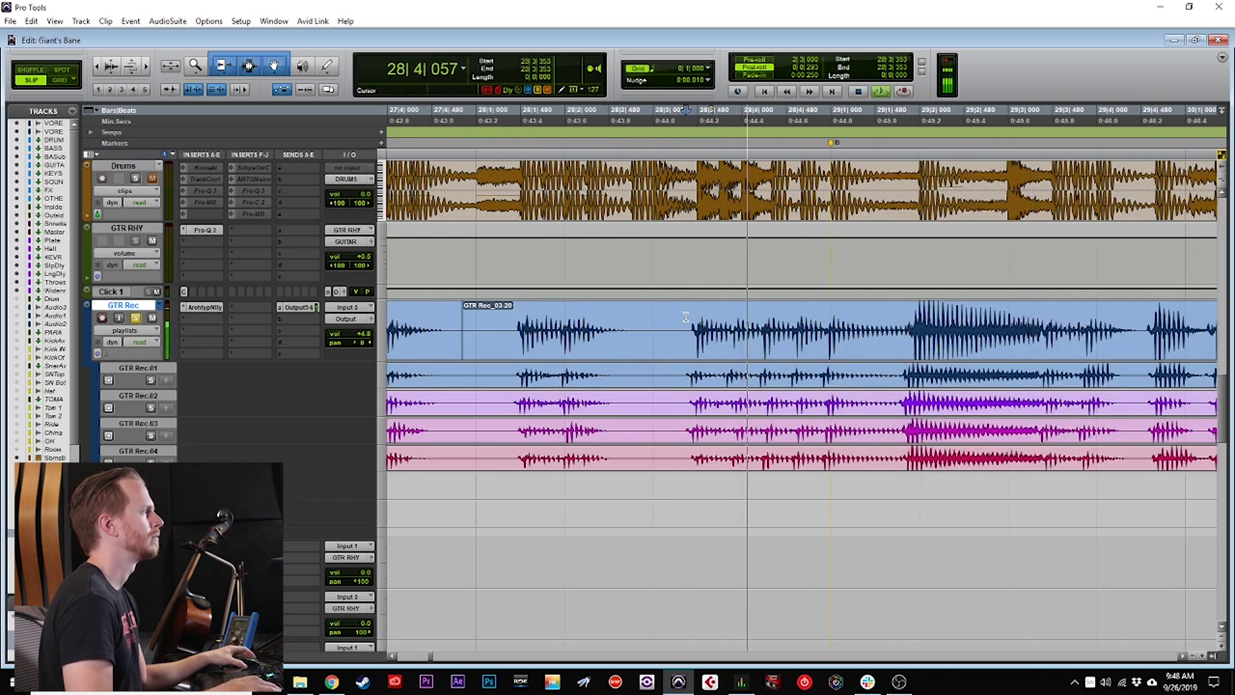
key("space")
scroll(695, 316, "right", 3)
left_click(711, 316)
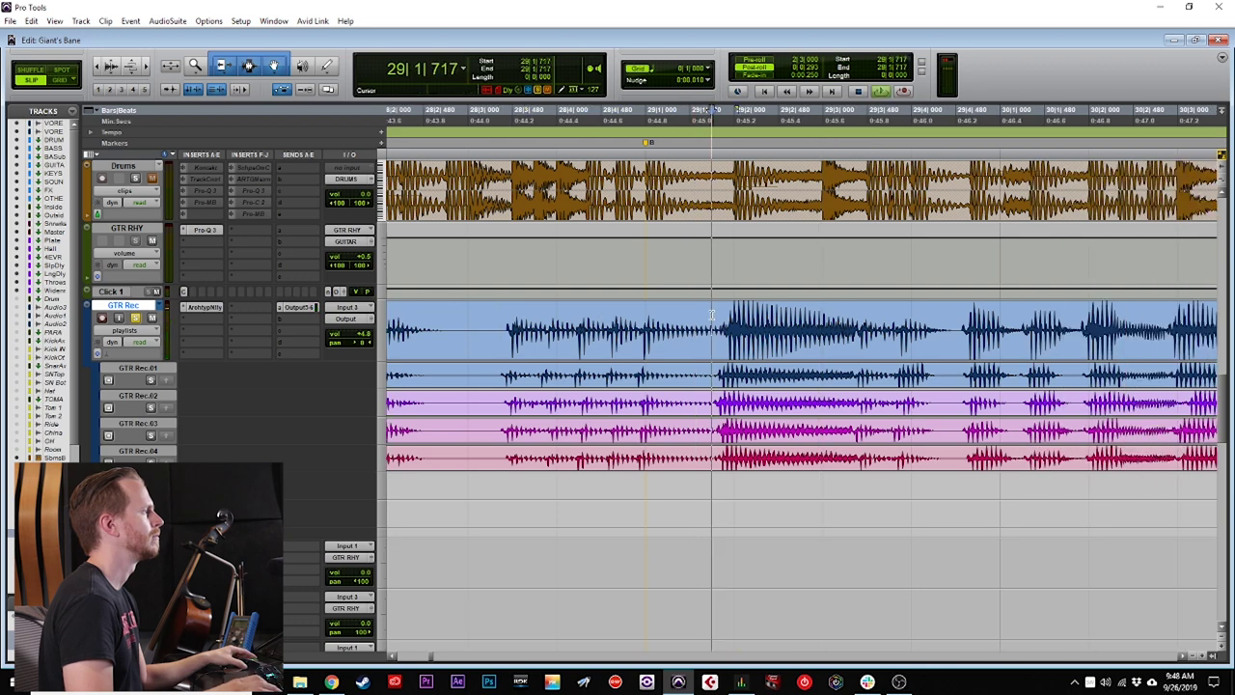
key("space")
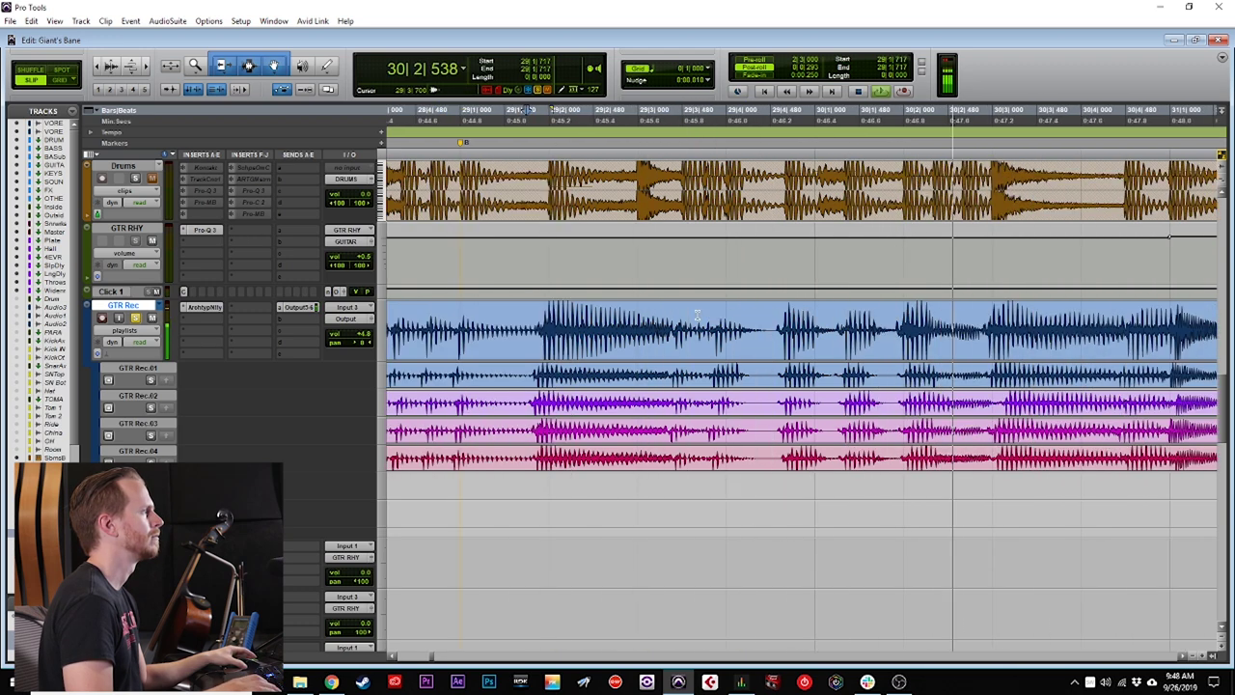
Audition the main GTR Rec comp again from bar 29 beat 3 into bar 30.
left_click(695, 316)
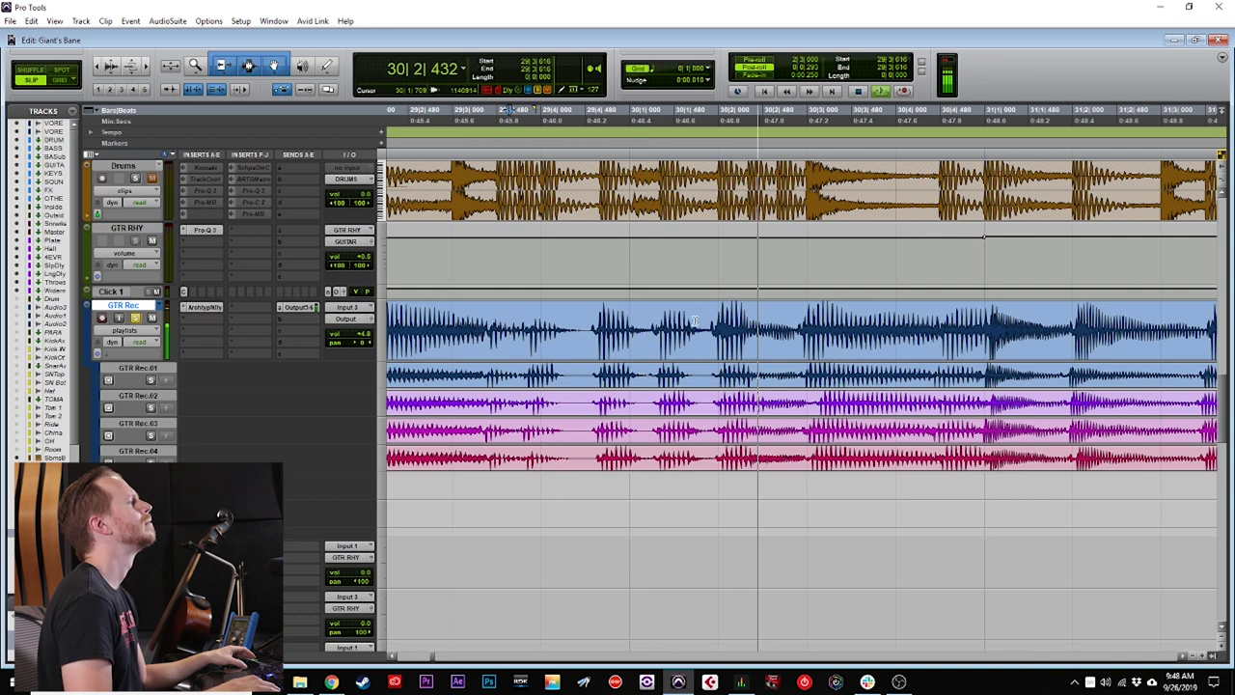
key("space")
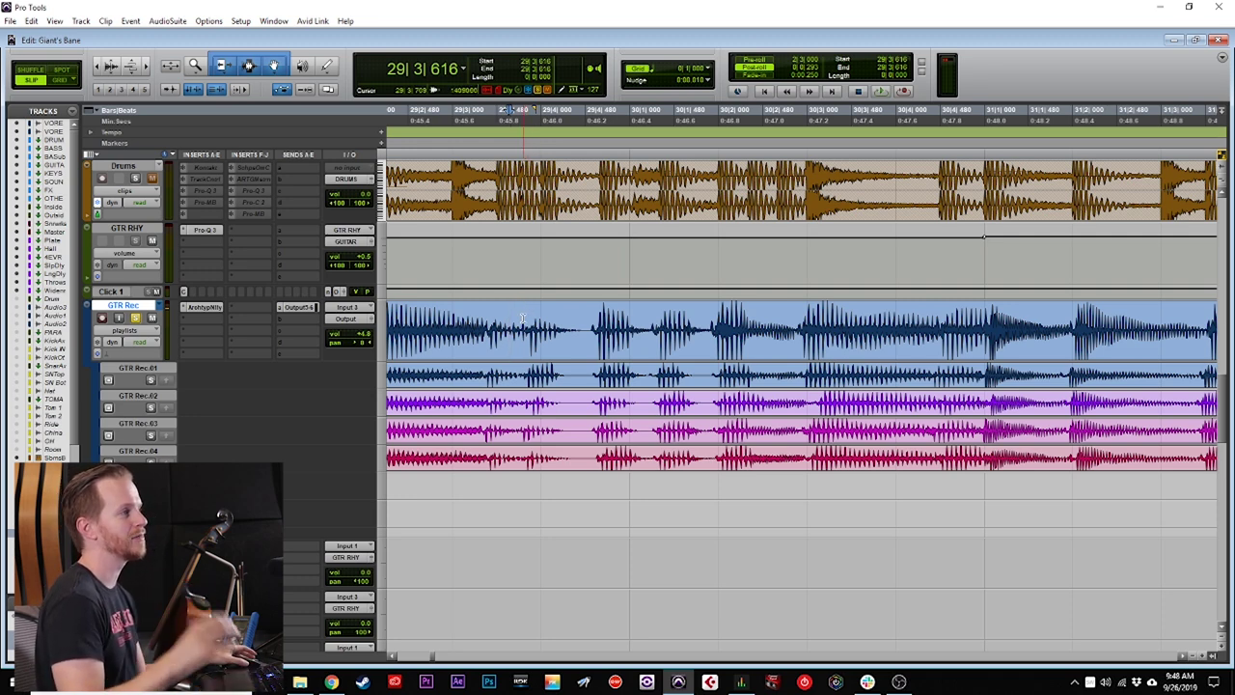
key("space")
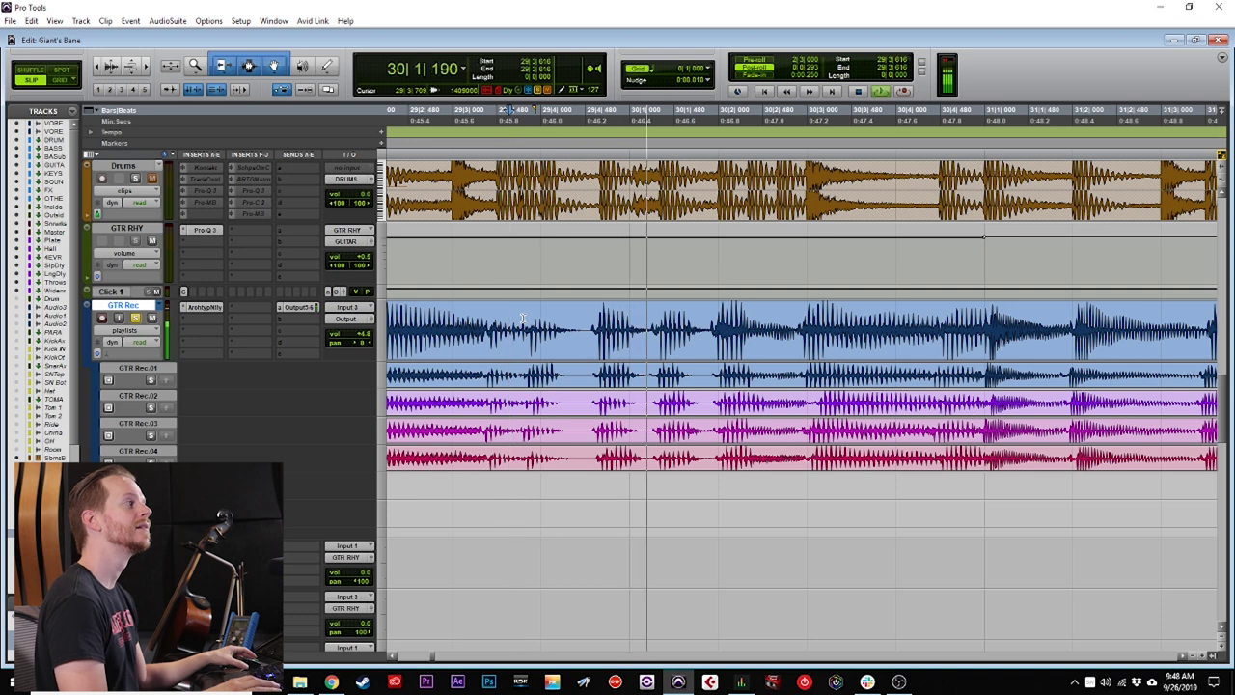
key("space")
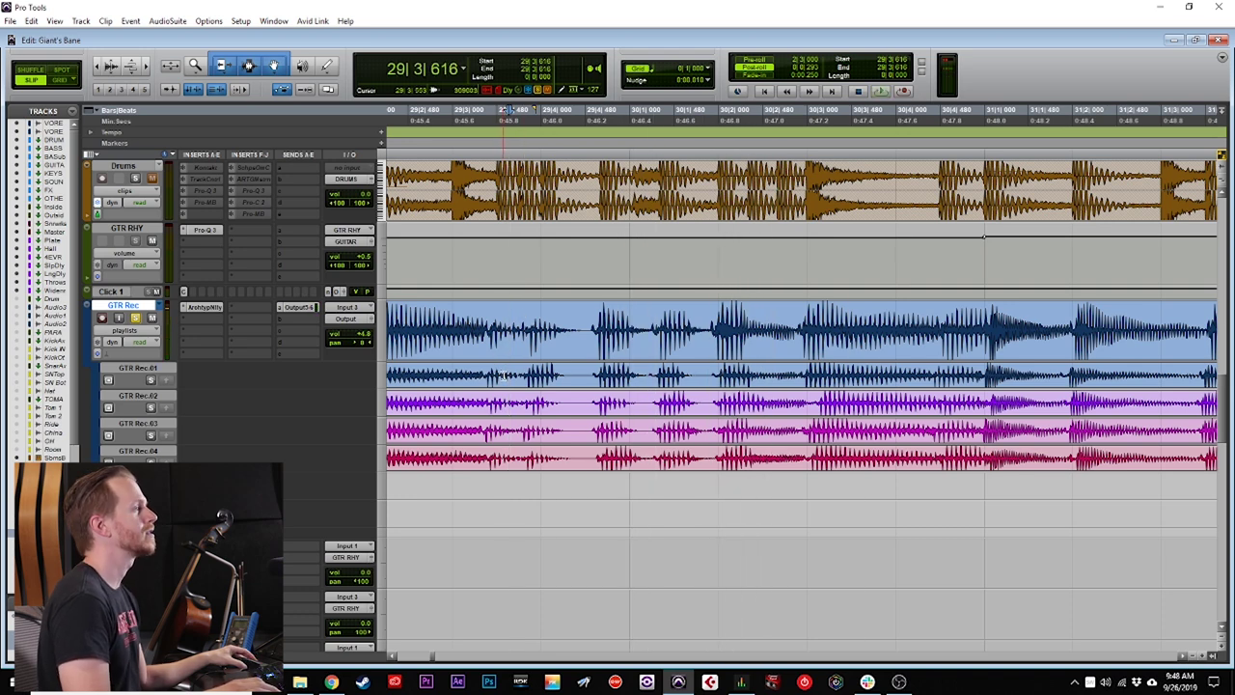
Audition the phrase starting at bar 29 beat 3 on GTR Rec.01, GTR Rec.02, GTR Rec.03 and GTR Rec.04 in turn.
key("space")
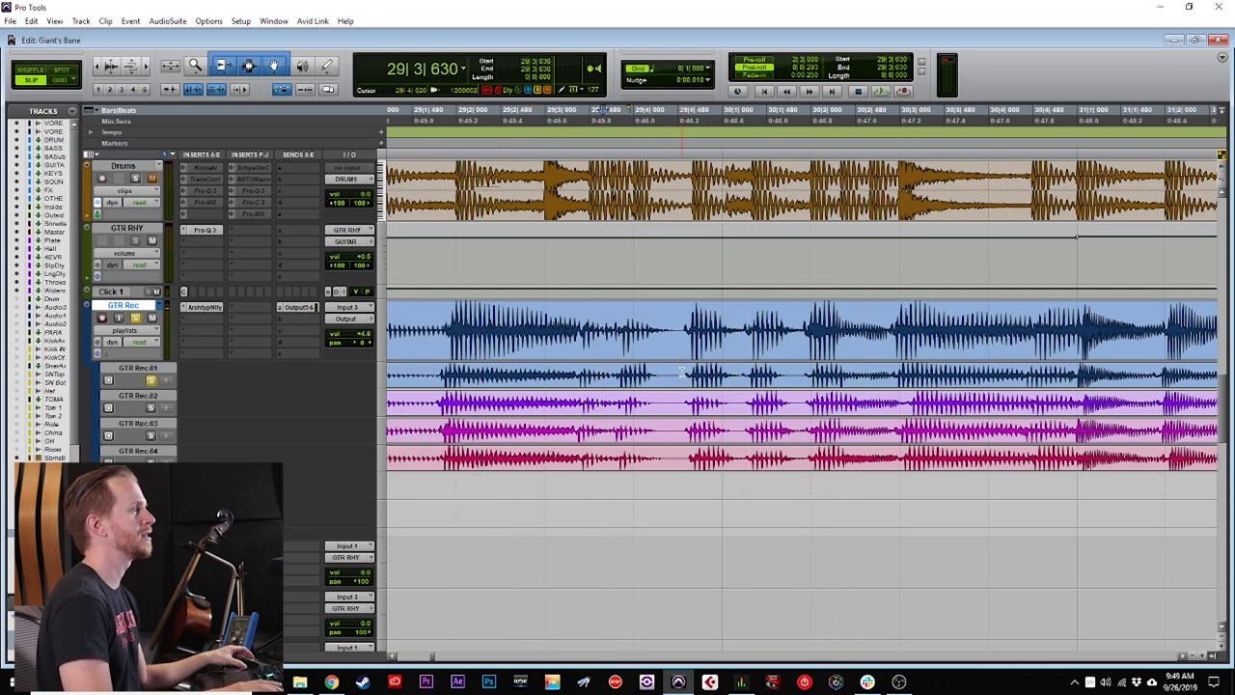
key("space")
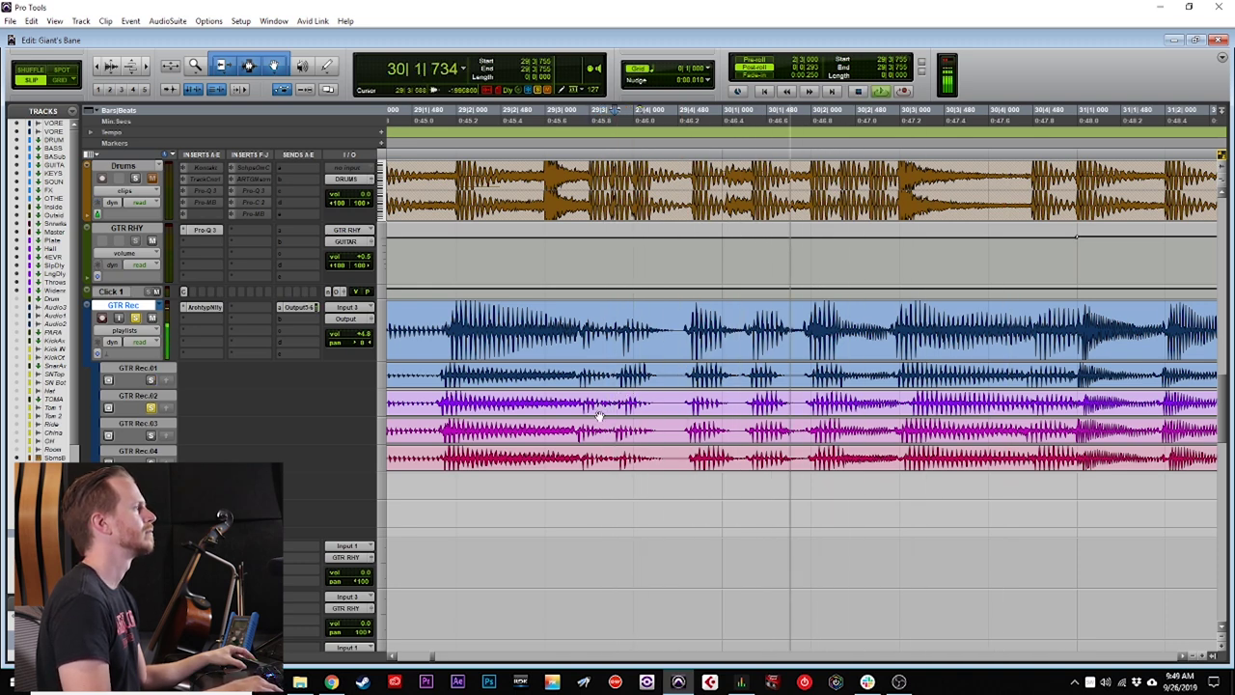
key("space")
key("space")
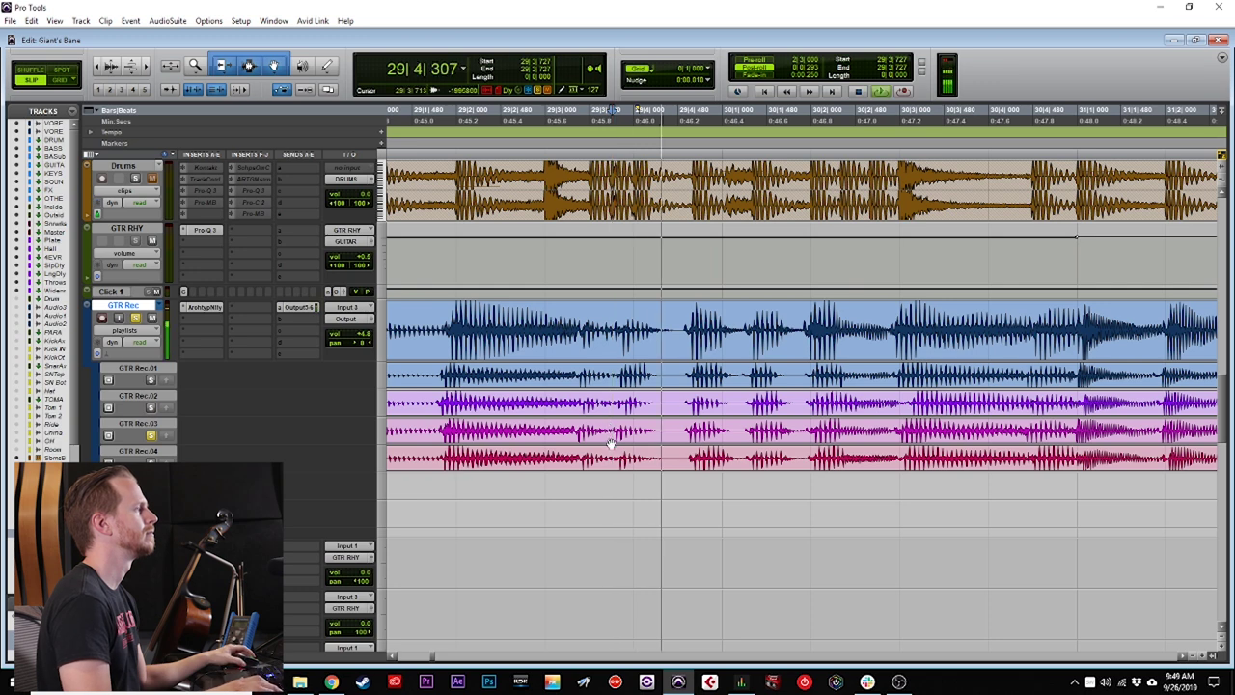
key("space")
left_click(601, 453)
key("space")
key("space")
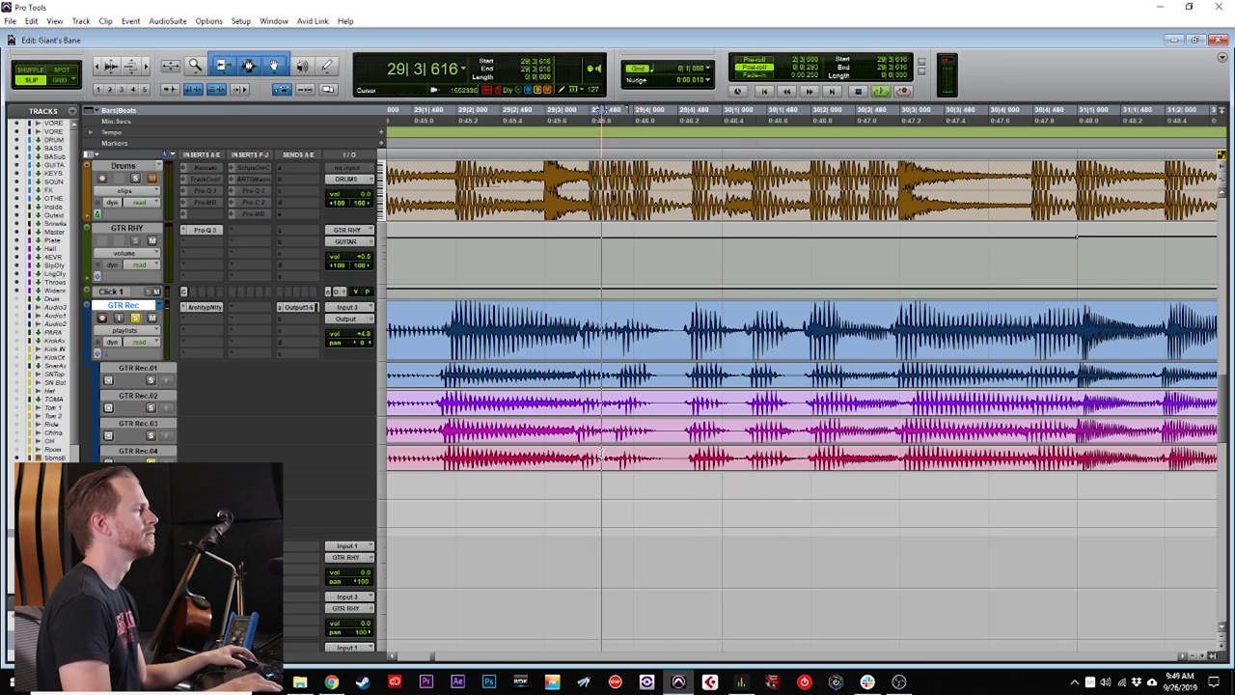
key("space")
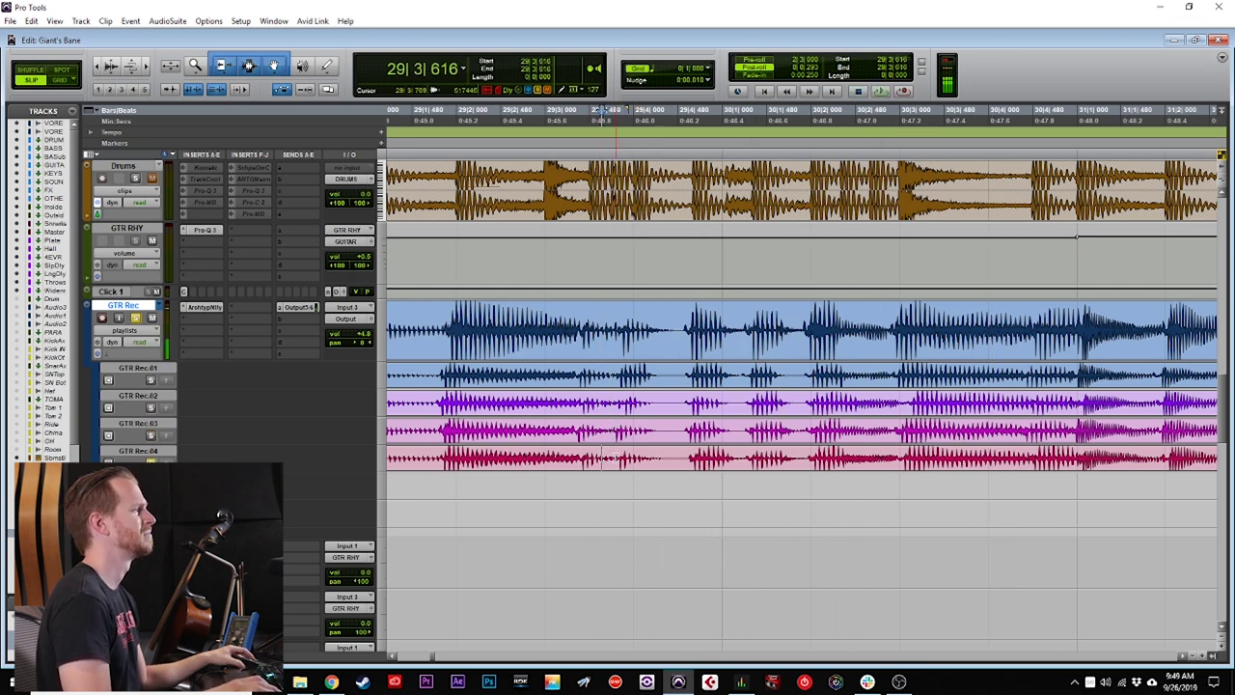
Delete the phrase from late bar 29 beat 3 to just before bar 30 beat 2 from GTR Rec.04.
left_click_drag(610, 458, 799, 459)
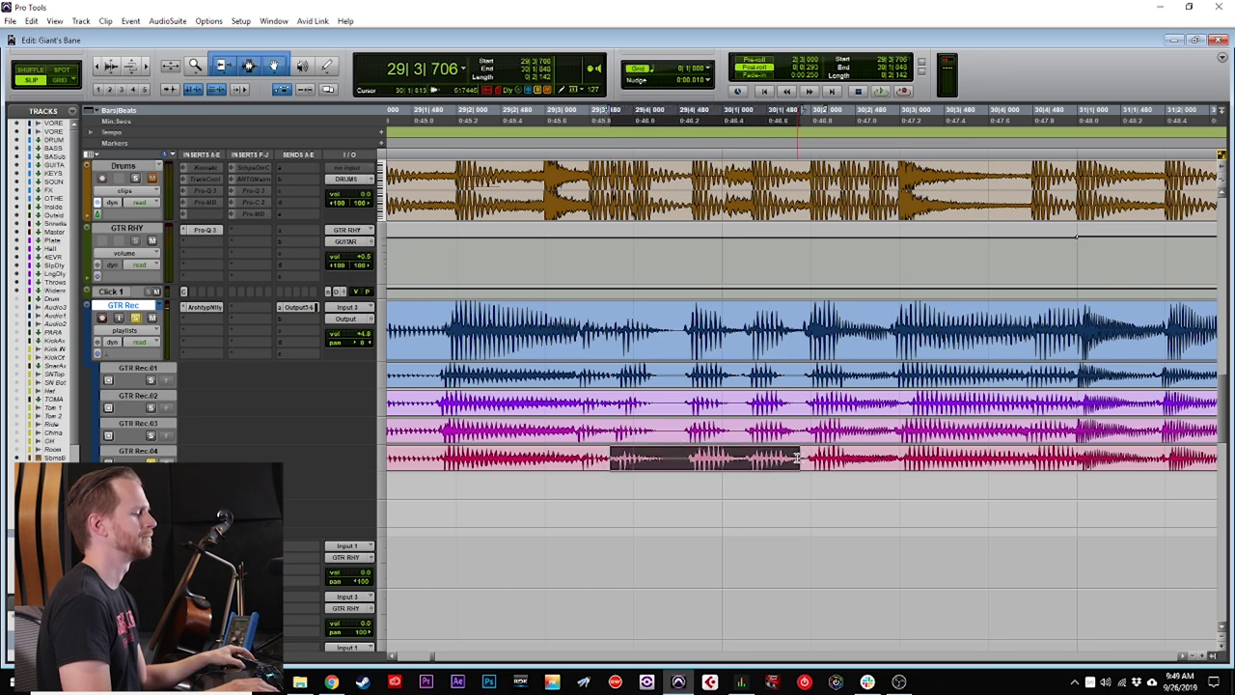
key("Delete")
key("space")
Audition GTR Rec.02 from bar 29 beat 3 through the end of bar 30.
left_click(605, 399)
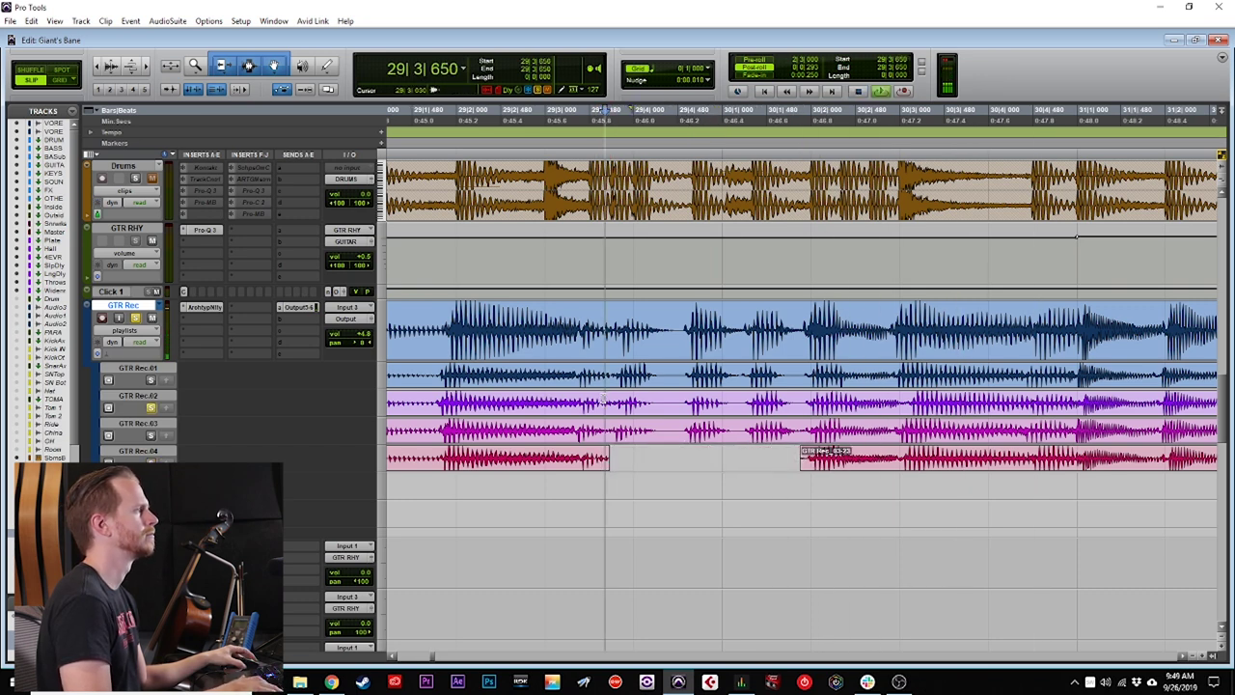
key("space")
key("space")
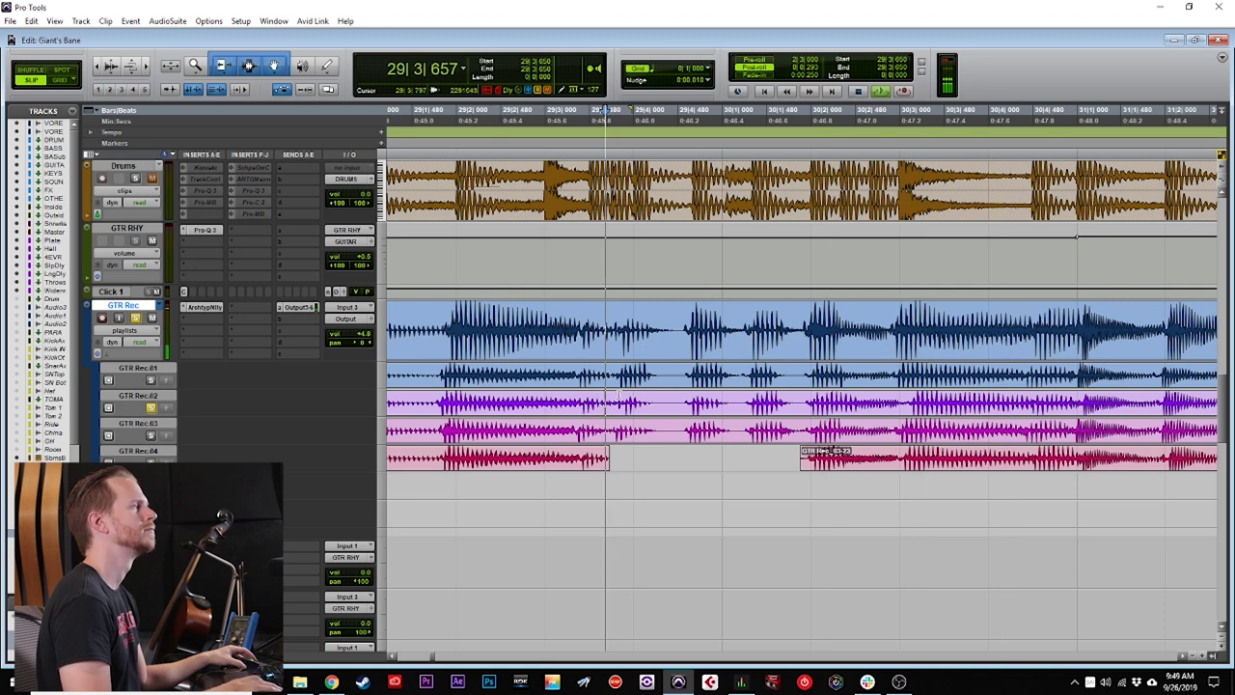
key("space")
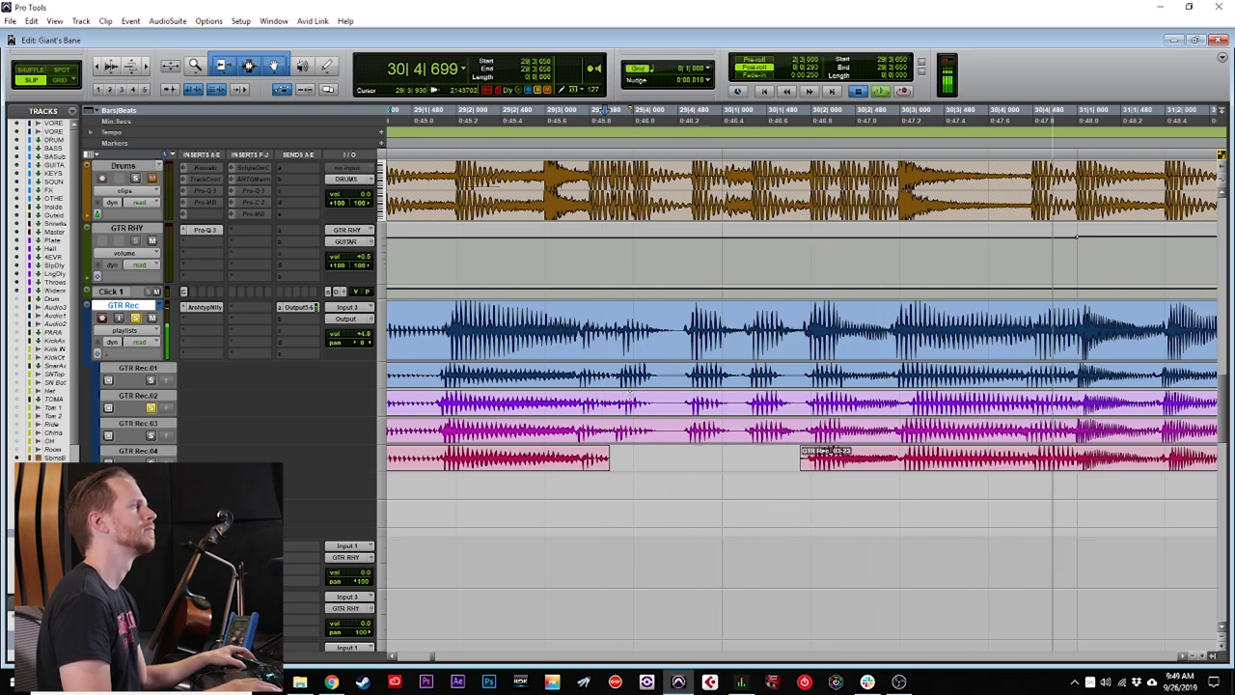
key("space")
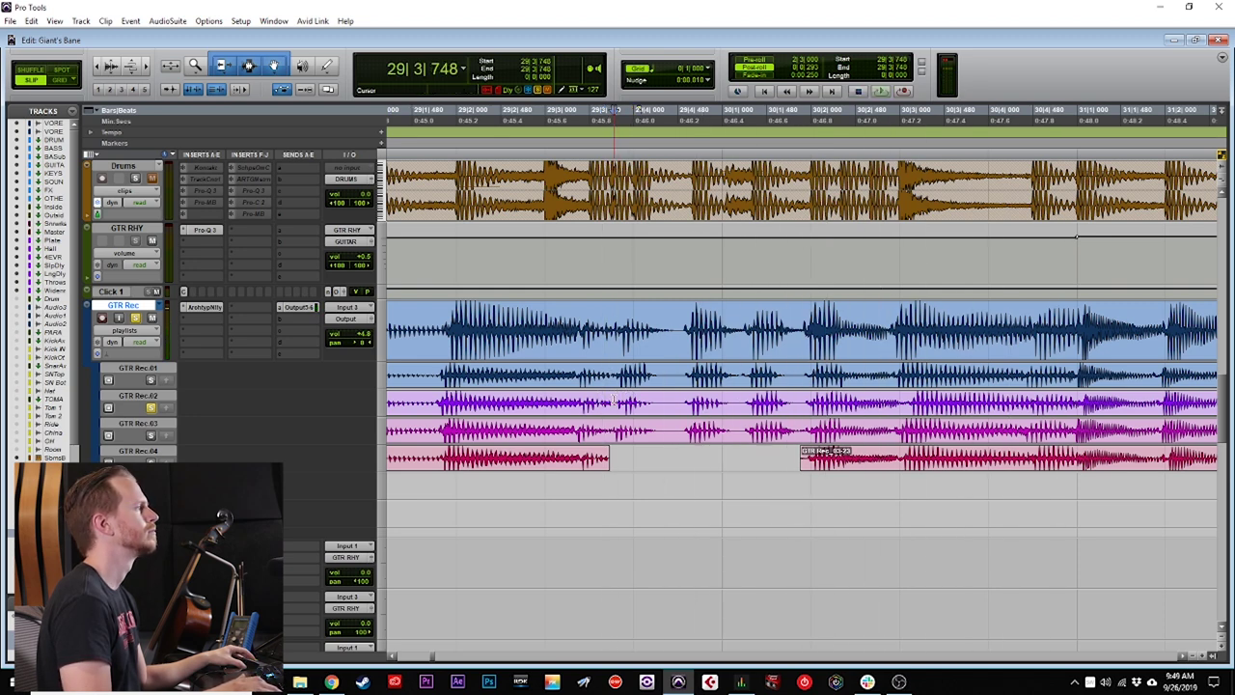
Copy GTR Rec.02's phrase from late bar 29 beat 3 to just before bar 30 beat 2 to the main playlist, and delete it from GTR Rec.02.
left_click(897, 400, "shift")
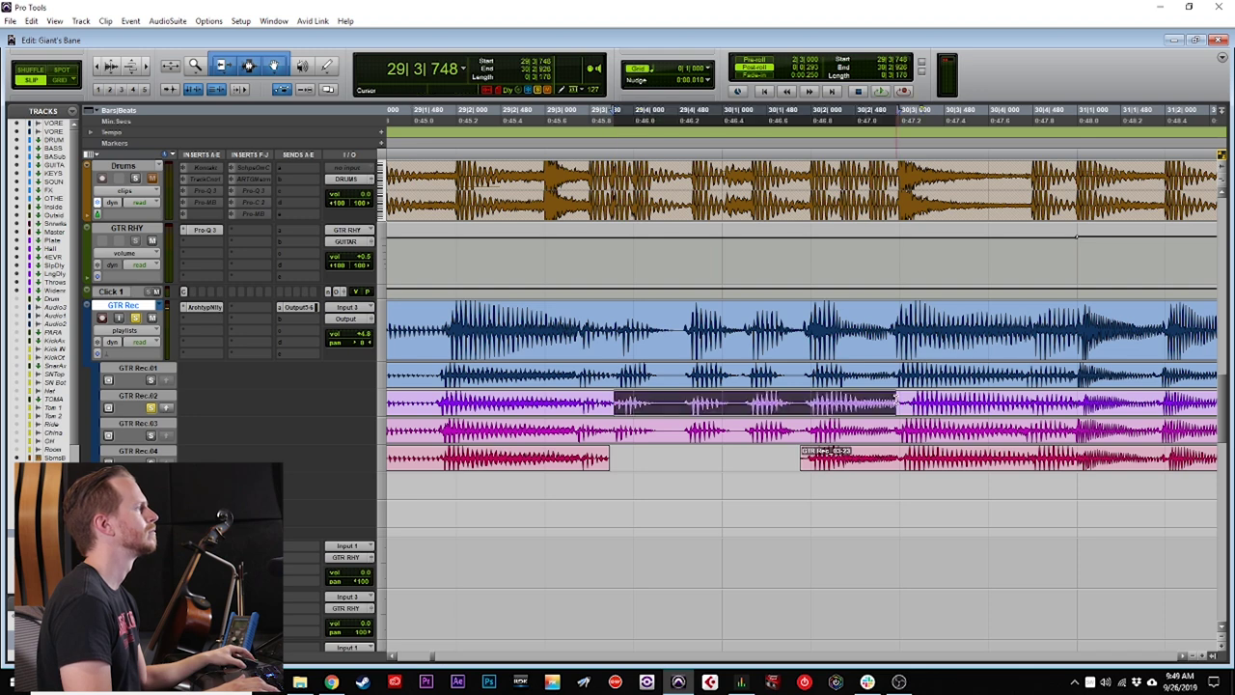
left_click(806, 404, "shift")
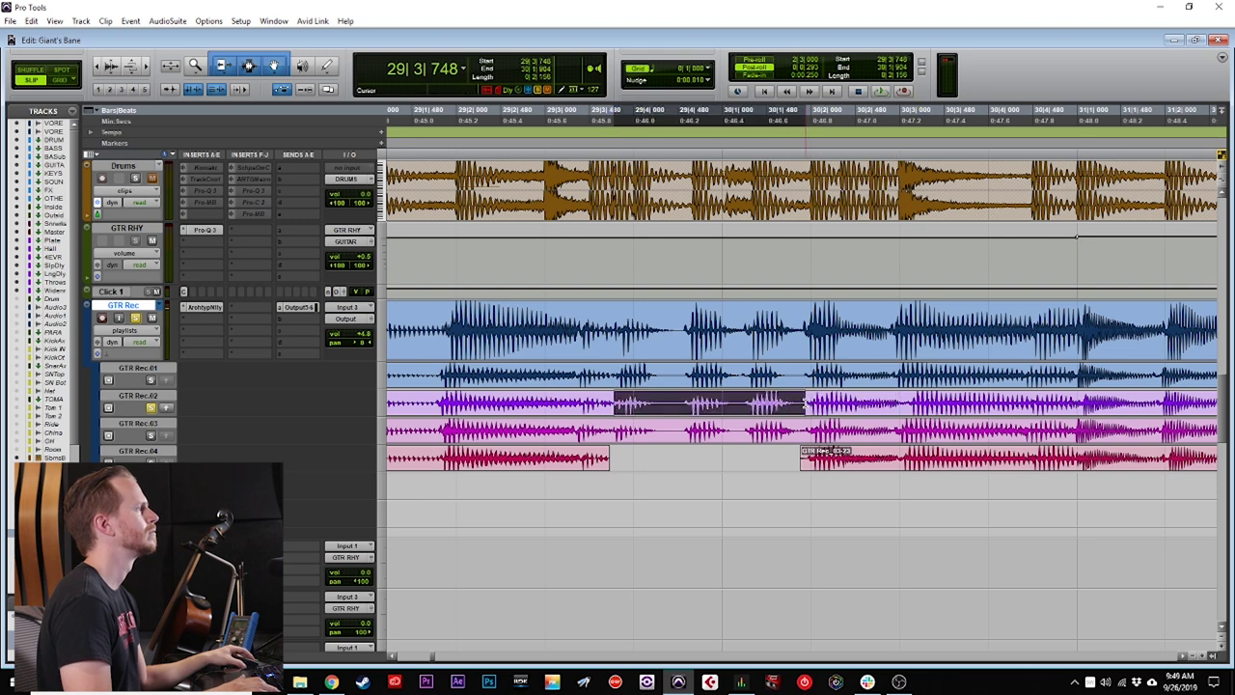
left_click(171, 408)
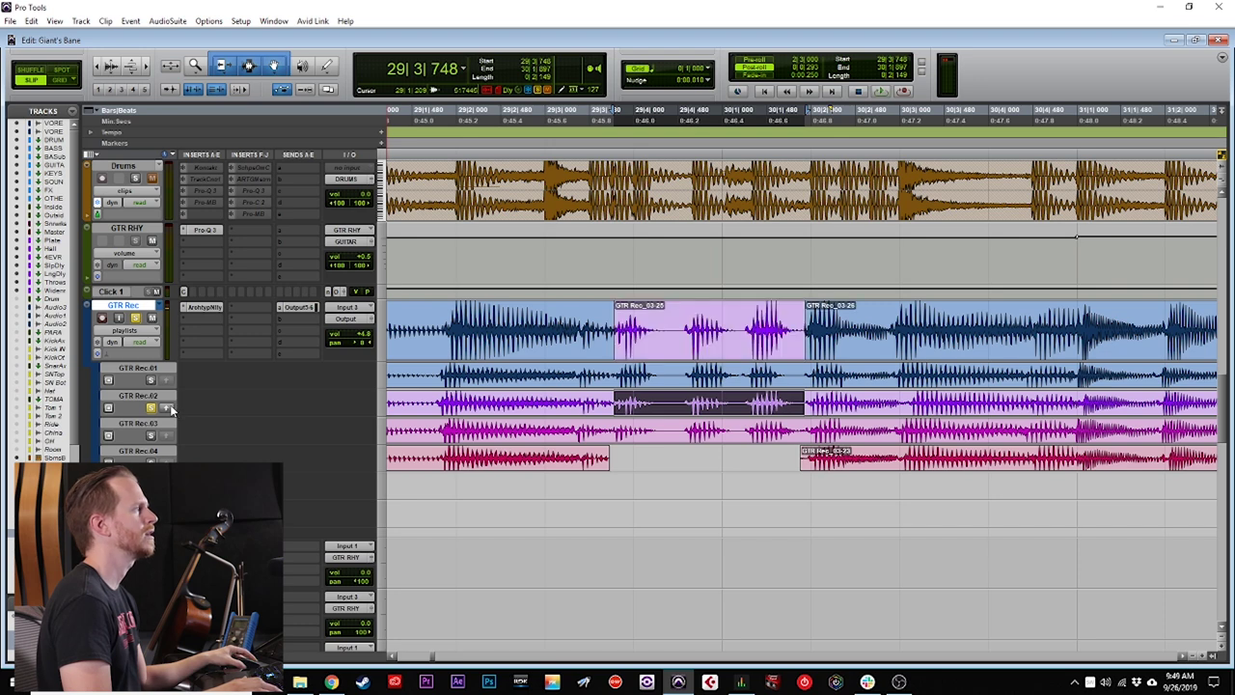
key("Delete")
Audition the main GTR Rec comp from bar 29 beat 2 into bar 33, and replay it from bar 33 beat 3.
left_click(589, 328)
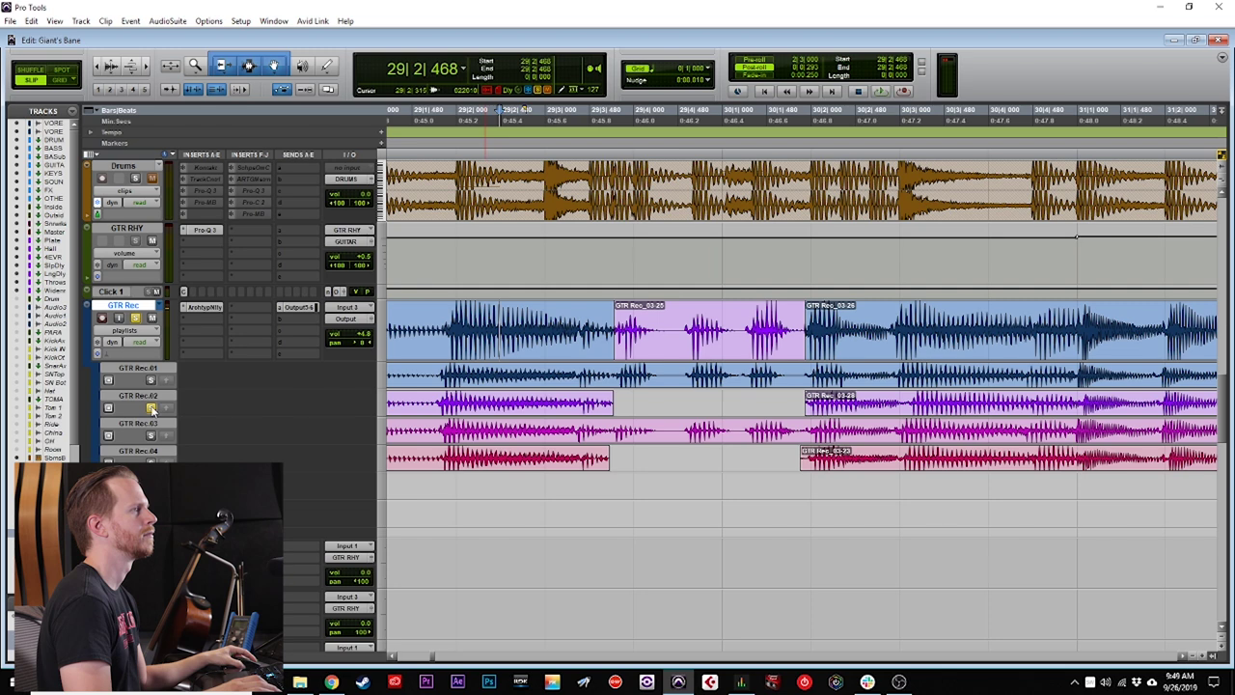
key("space")
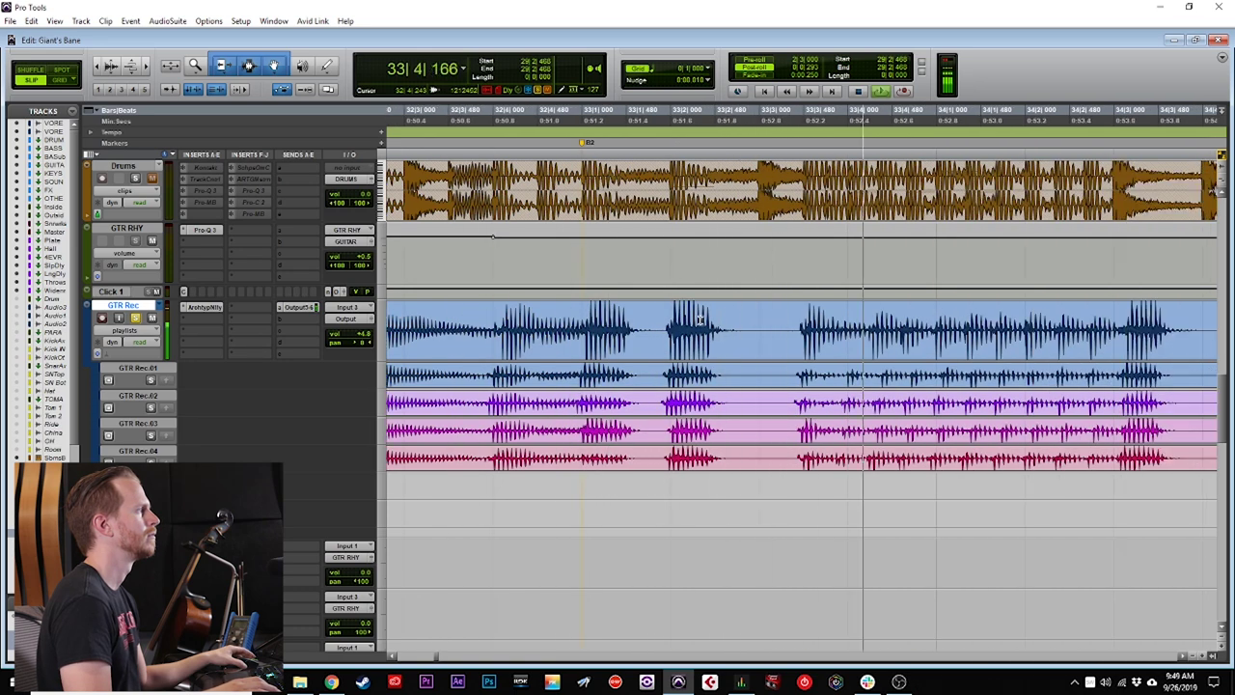
left_click(596, 313)
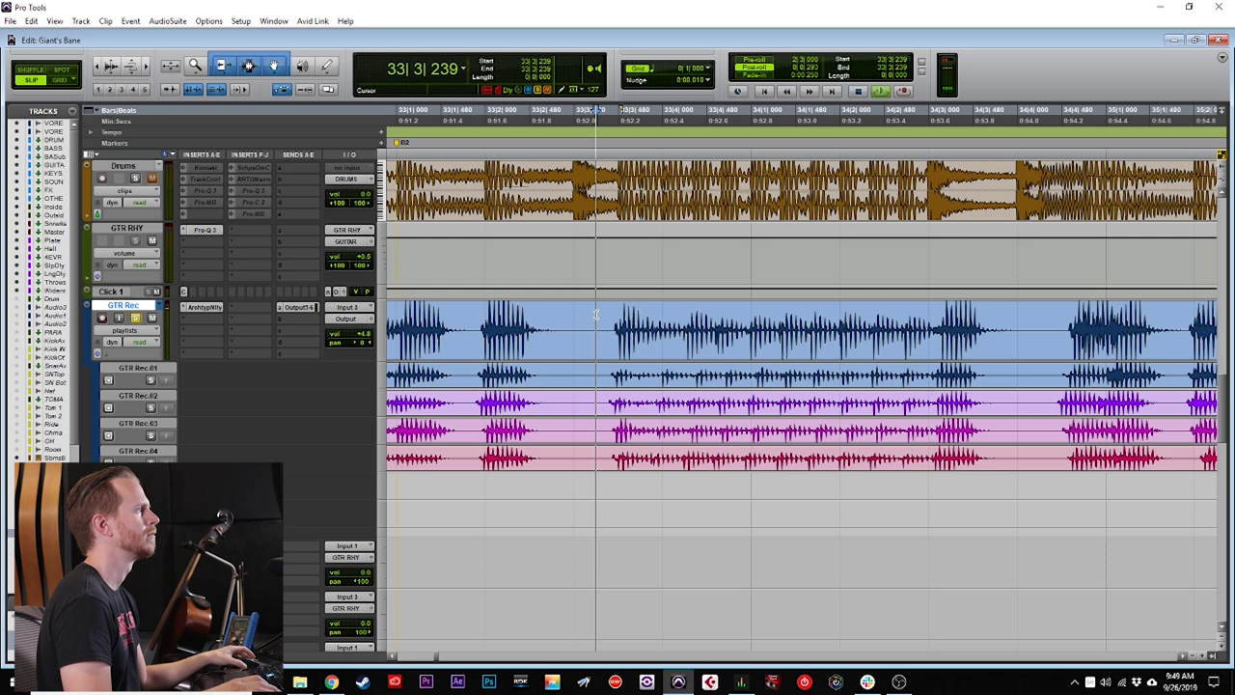
key("space")
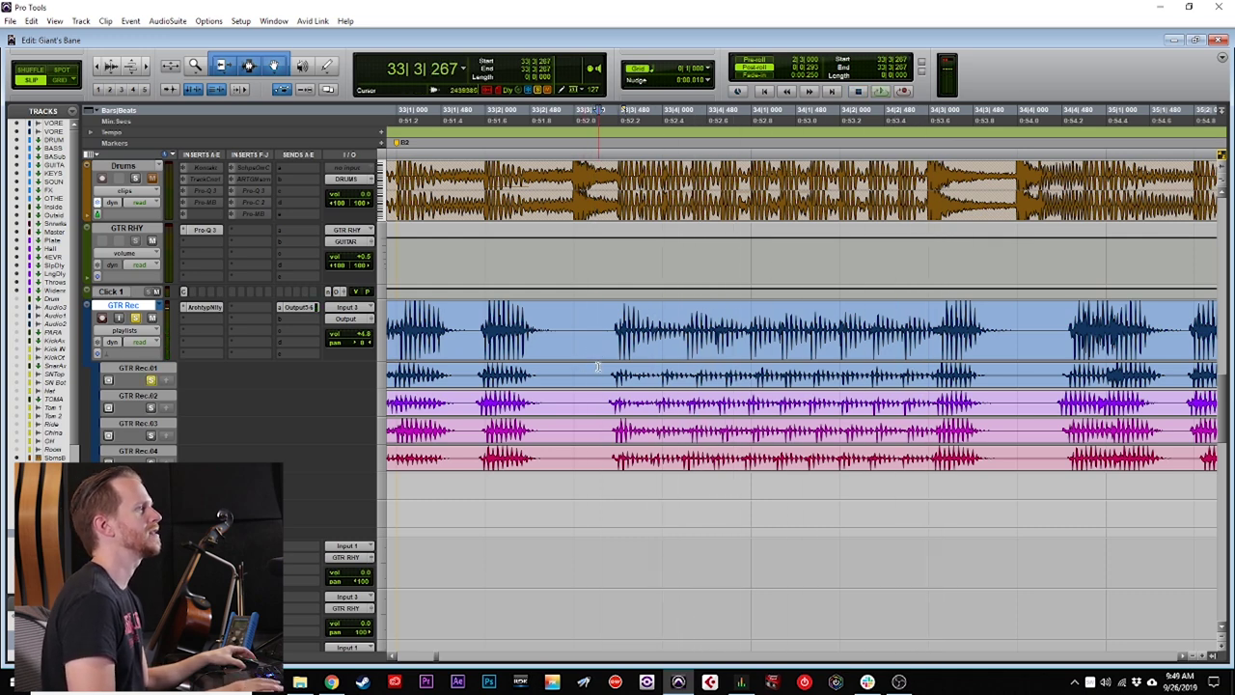
Audition GTR Rec.01's phrase from bar 33 beat 3 to late bar 34 beat 3, and move it into the main playlist.
key("space")
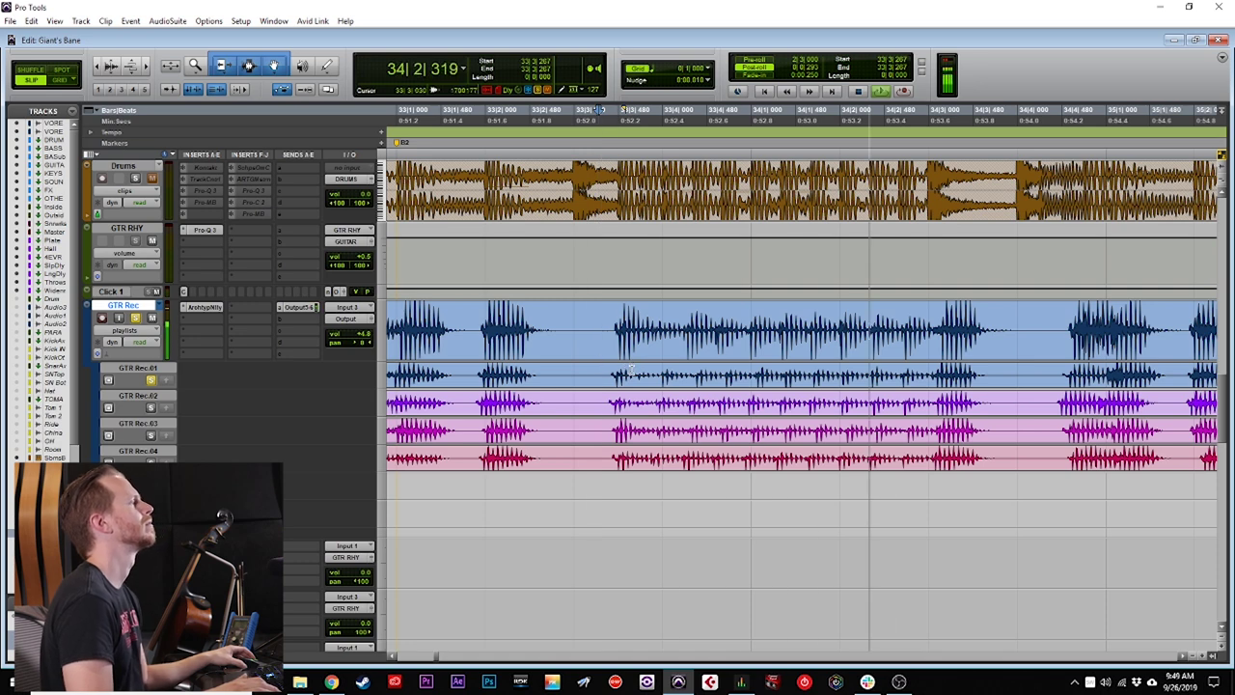
key("space")
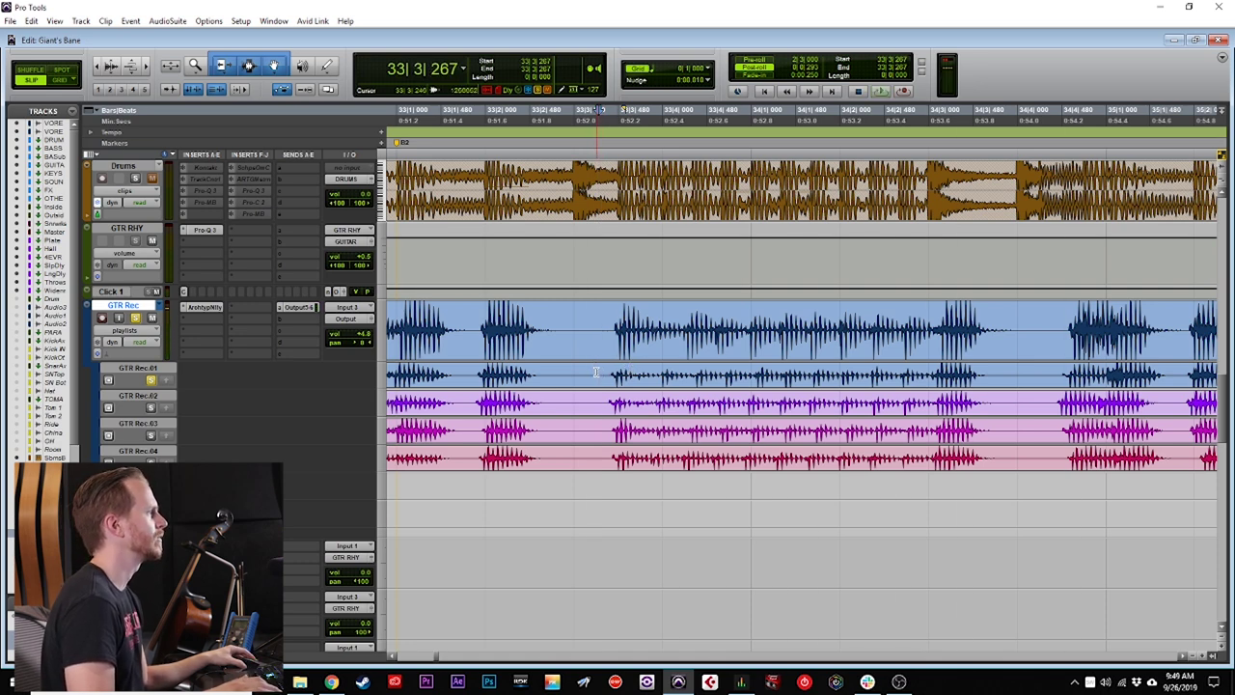
left_click_drag(596, 372, 993, 375)
left_click_drag(736, 380, 735, 335)
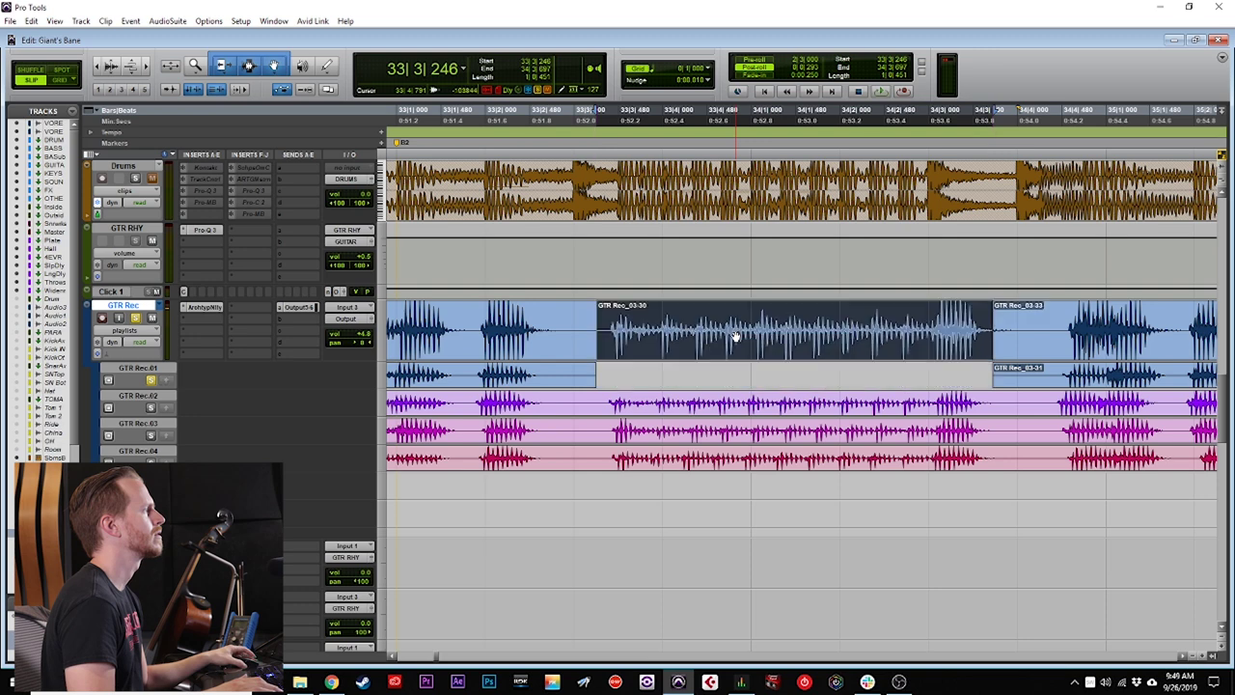
Audition the main GTR Rec comp's closing phrase repeatedly from bar 34 beat 4 into bar 35.
scroll(697, 339, "left", 1)
scroll(698, 344, "right", 5)
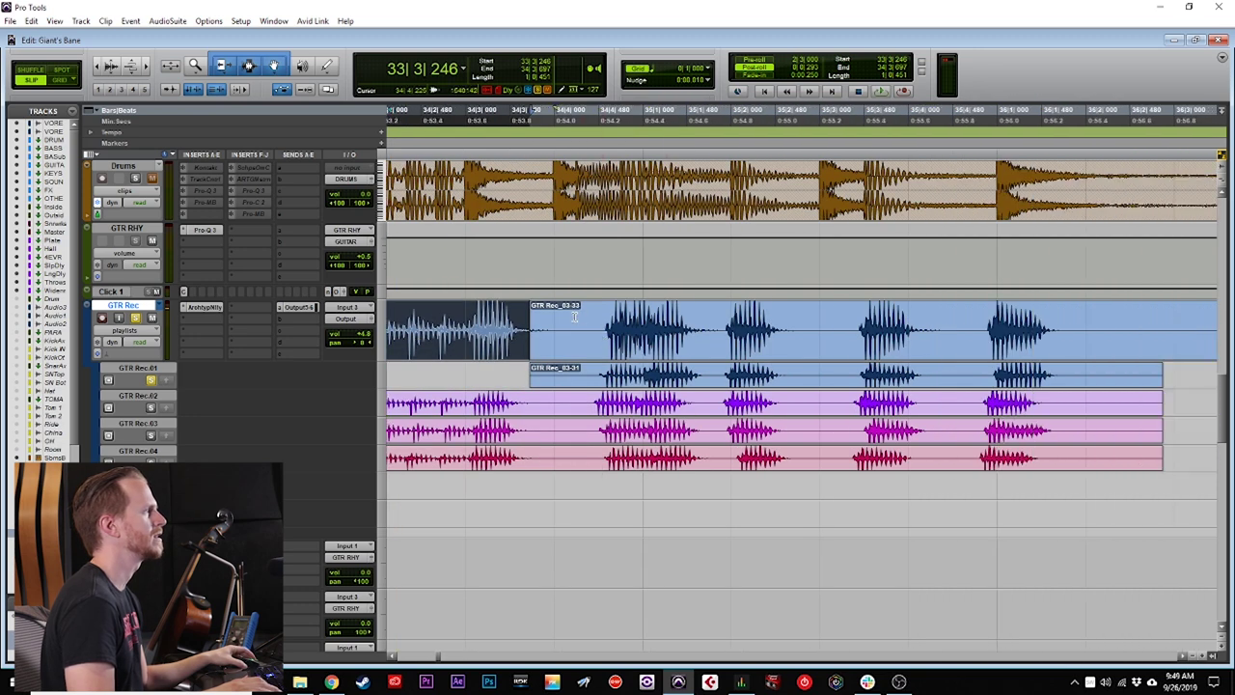
left_click(575, 319)
key("space")
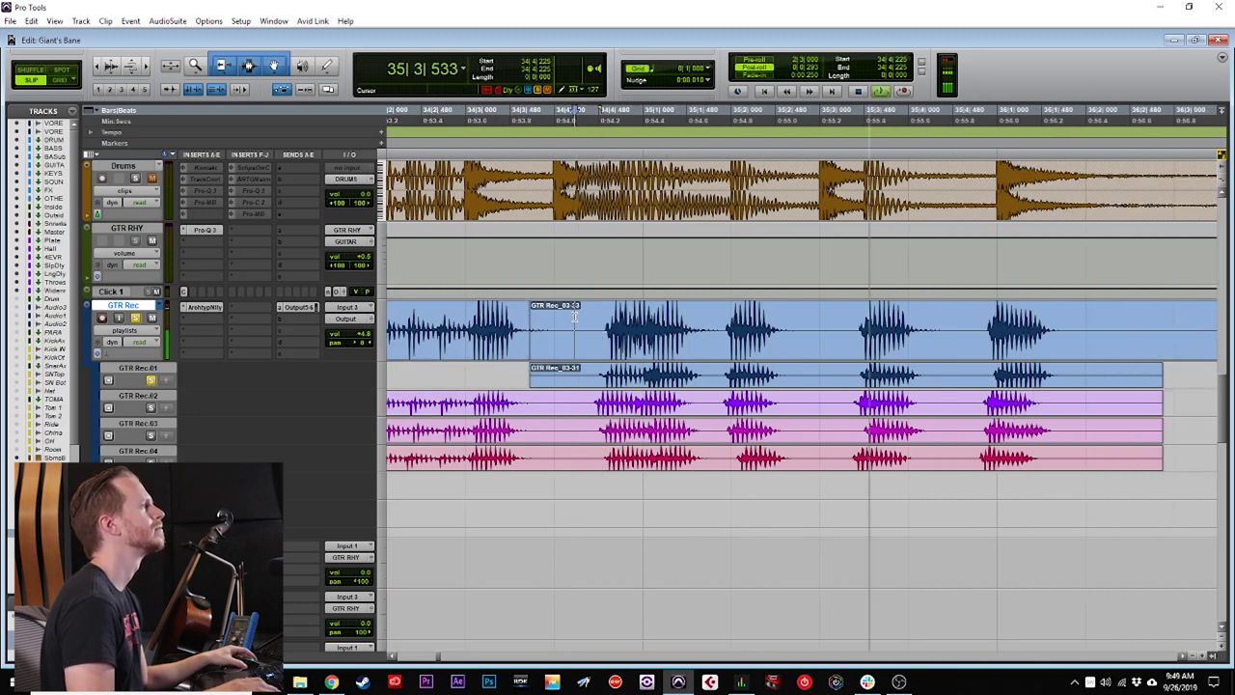
key("space")
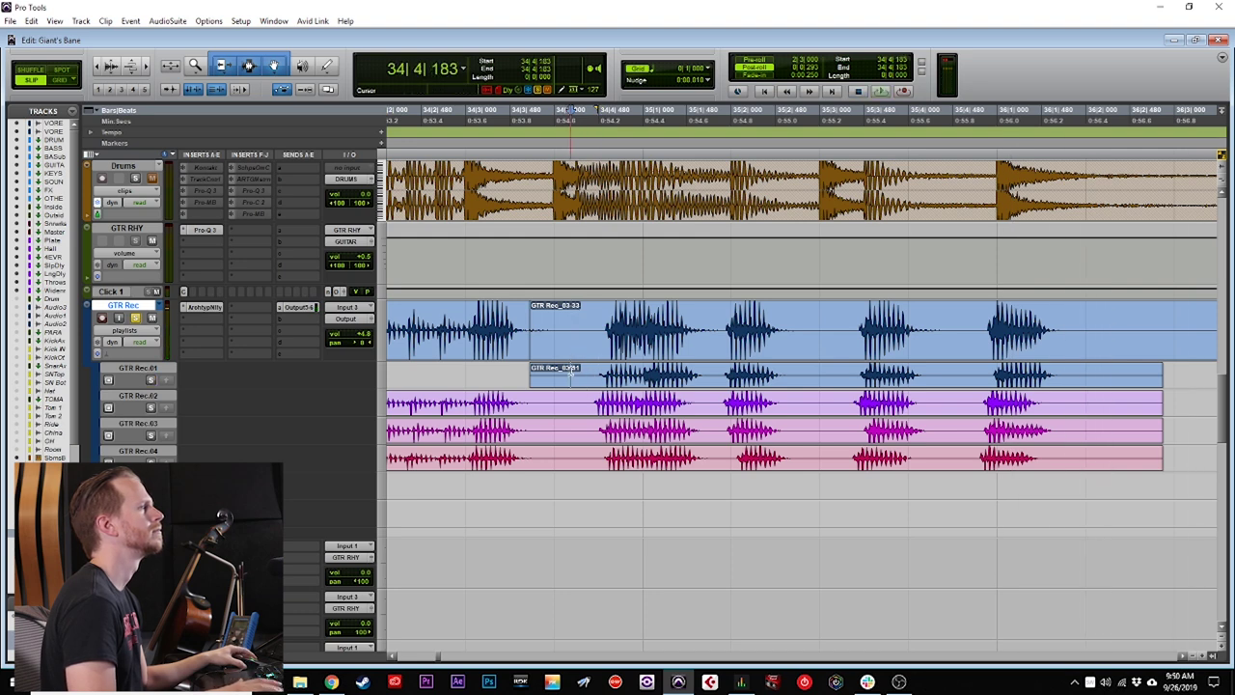
key("space")
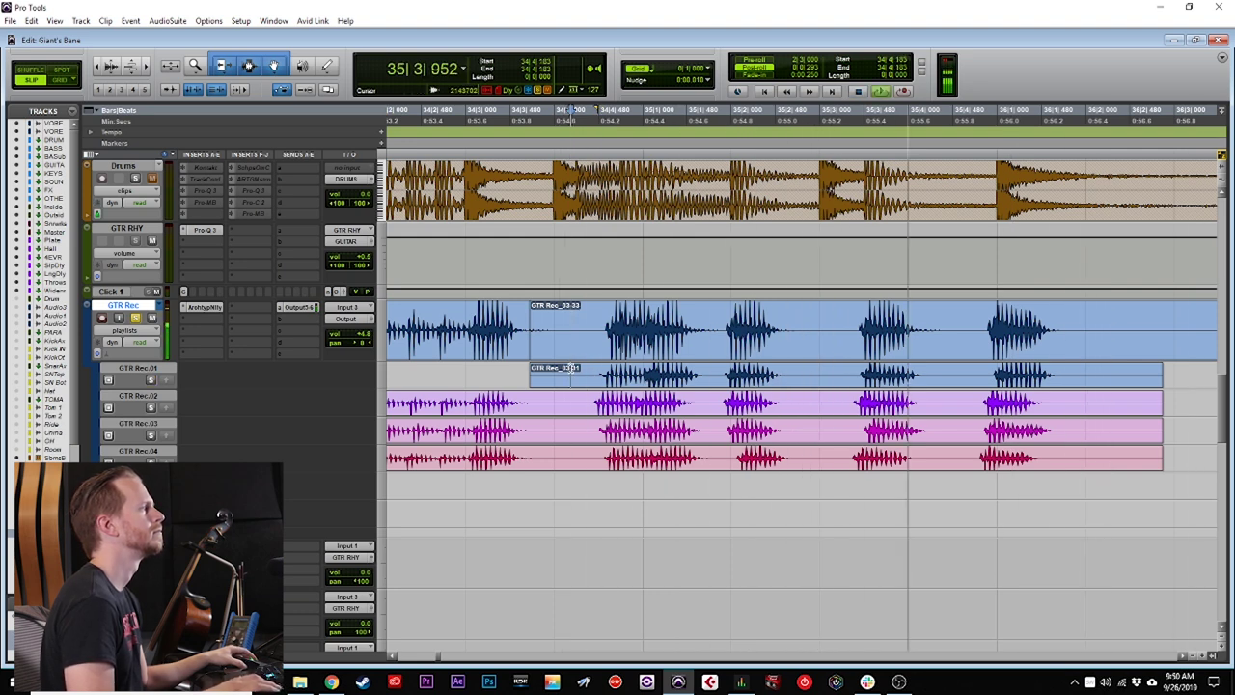
key("space")
key("space")
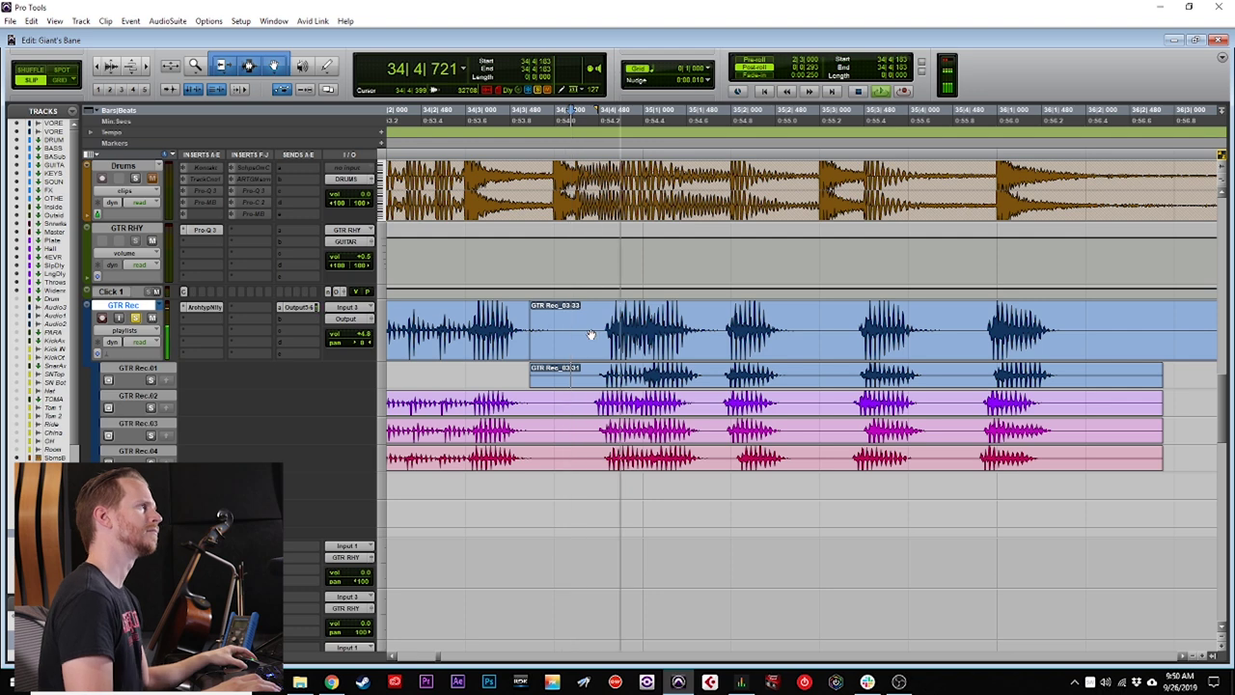
key("space")
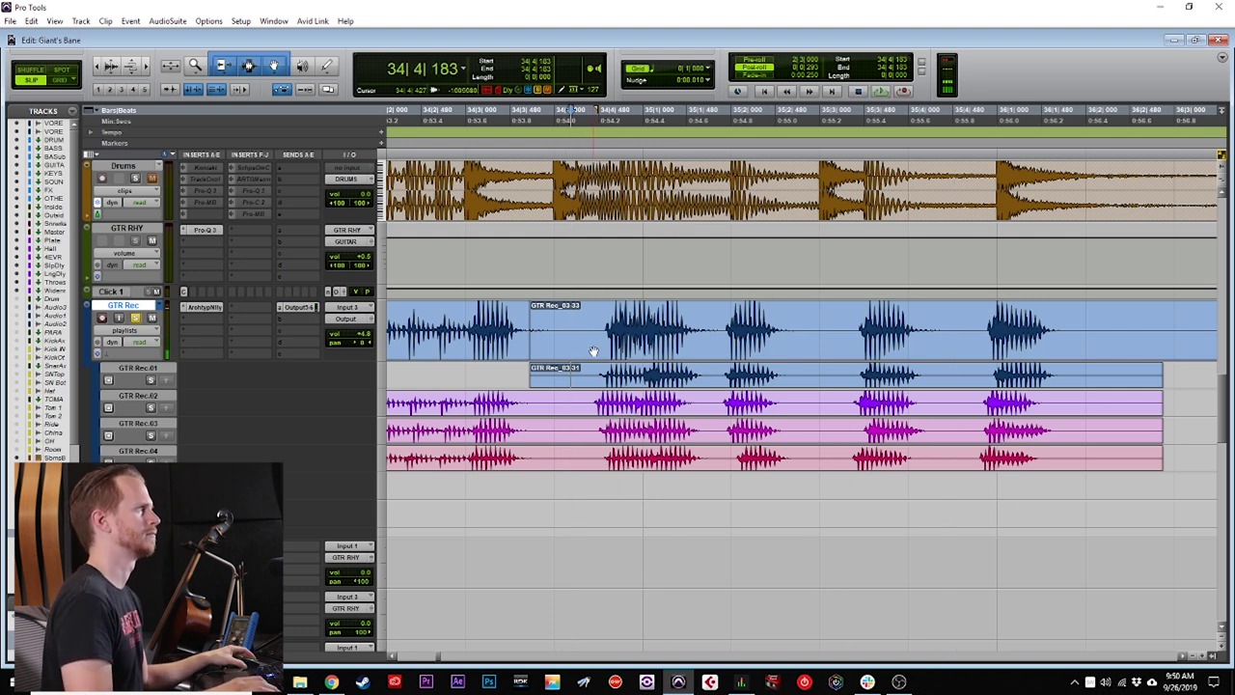
Audition the closing phrase from bar 34 beat 4 on GTR Rec.01 and GTR Rec.02.
key("space")
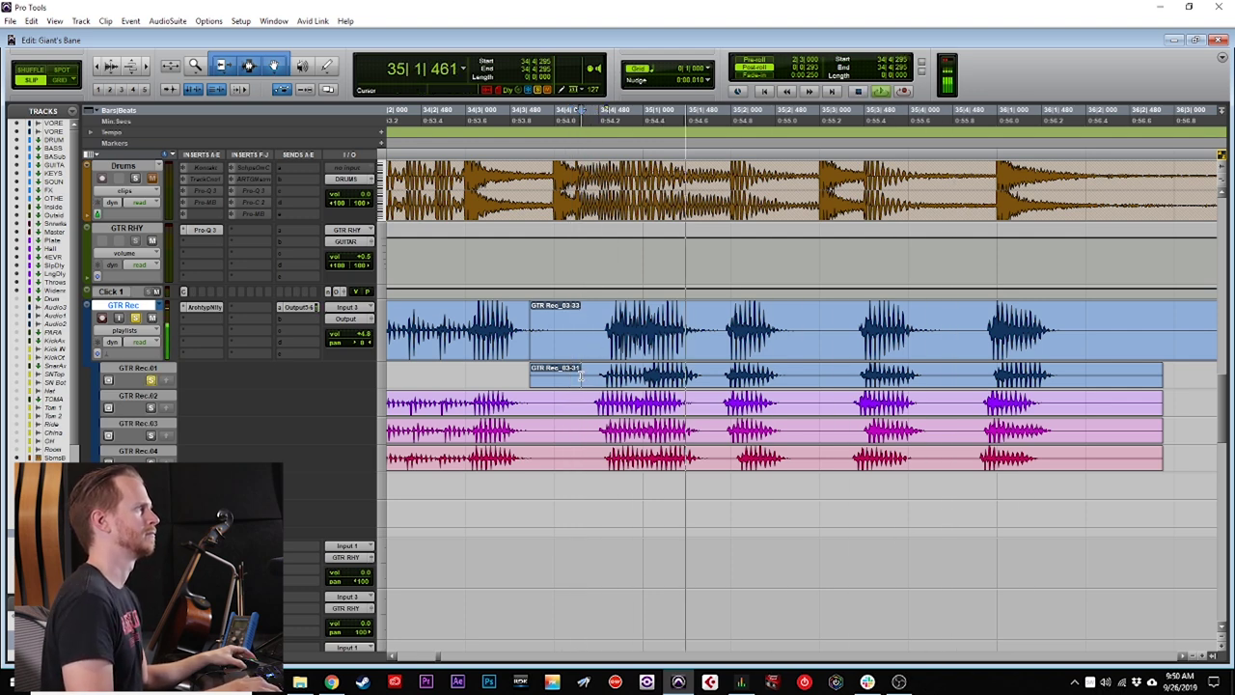
key("space")
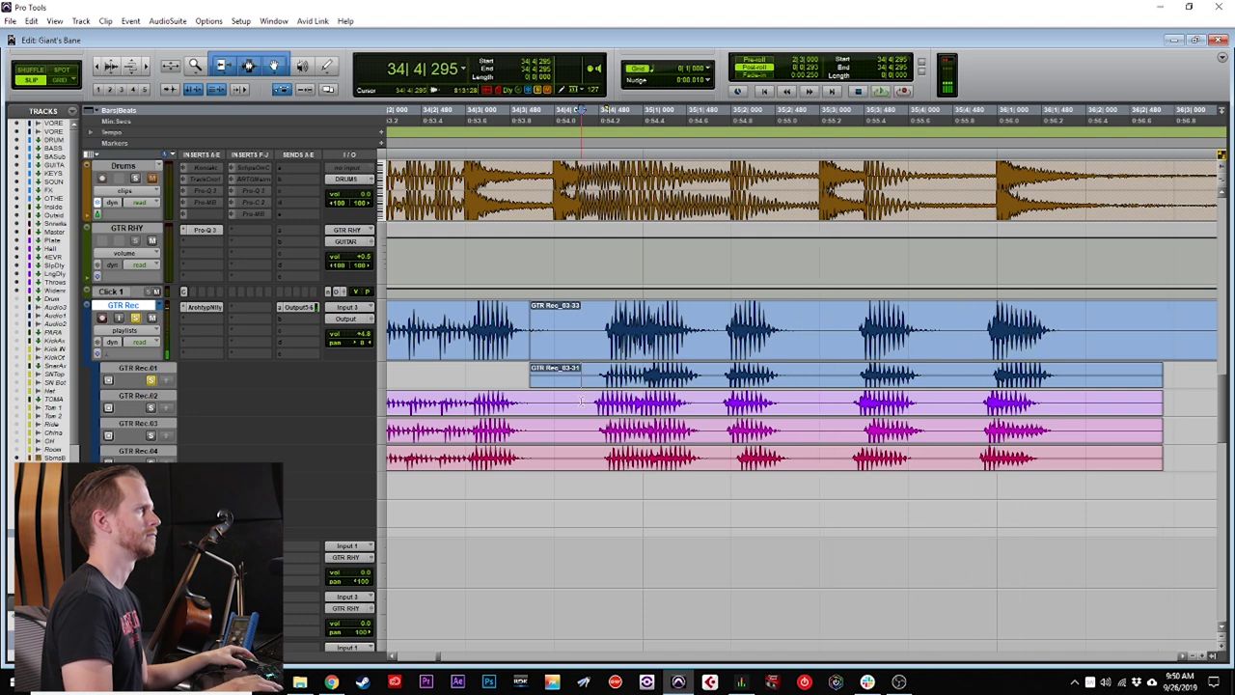
left_click(581, 403)
key("shift+s")
key("space")
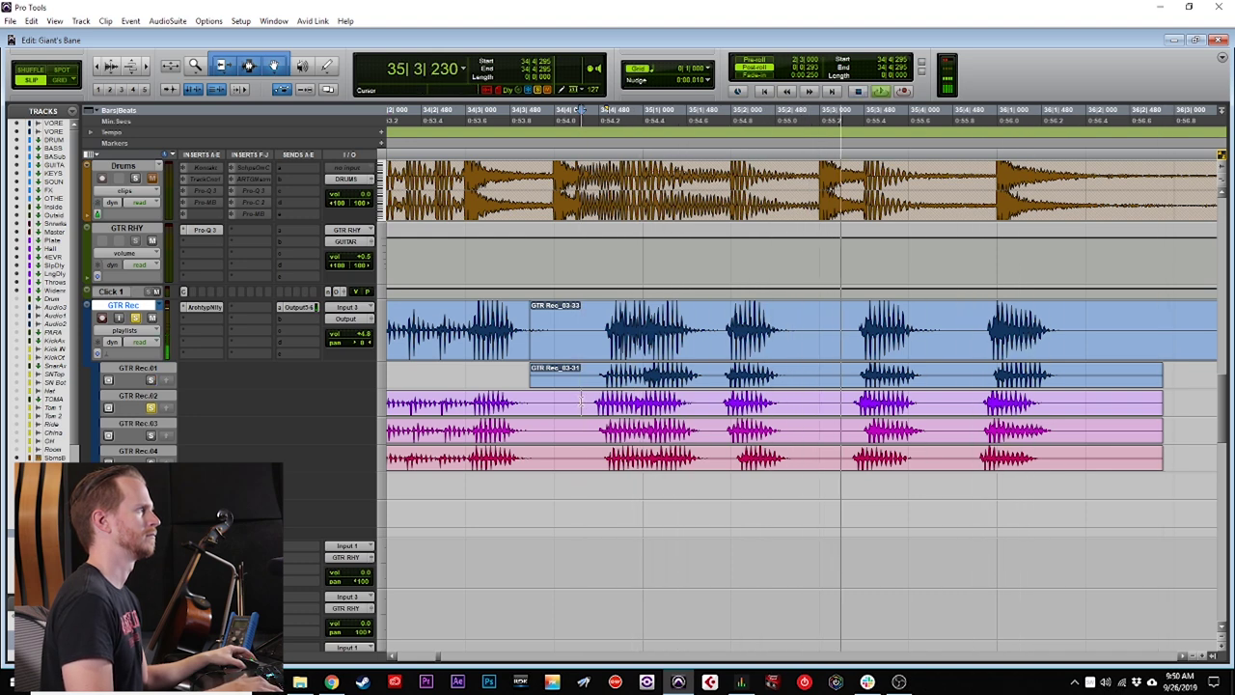
key("space")
Split GTR Rec.03 at bar 34 beat 4, and move its closing phrase into the main playlist.
key("shift+s")
left_click(584, 430)
key("b")
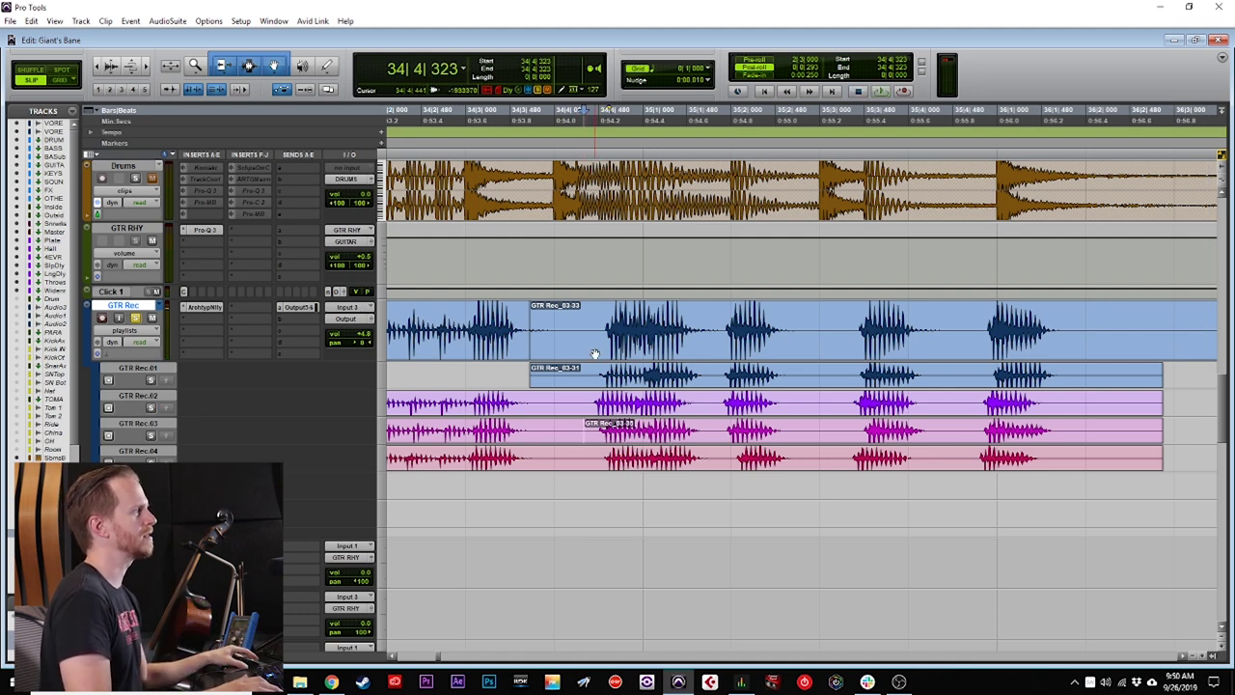
left_click(594, 354)
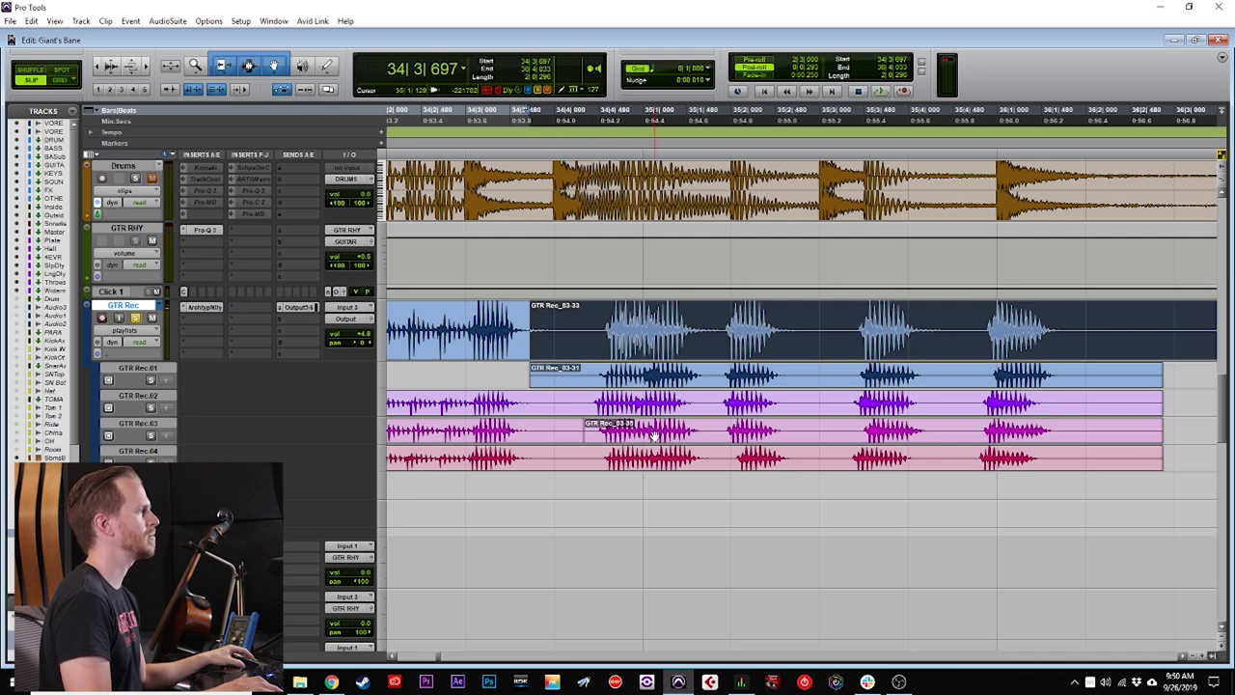
left_click_drag(654, 437, 657, 342)
Delete the leftover clip after the closing phrase, from bar 36 beat 2, on the main playlist.
scroll(657, 342, "right", 2)
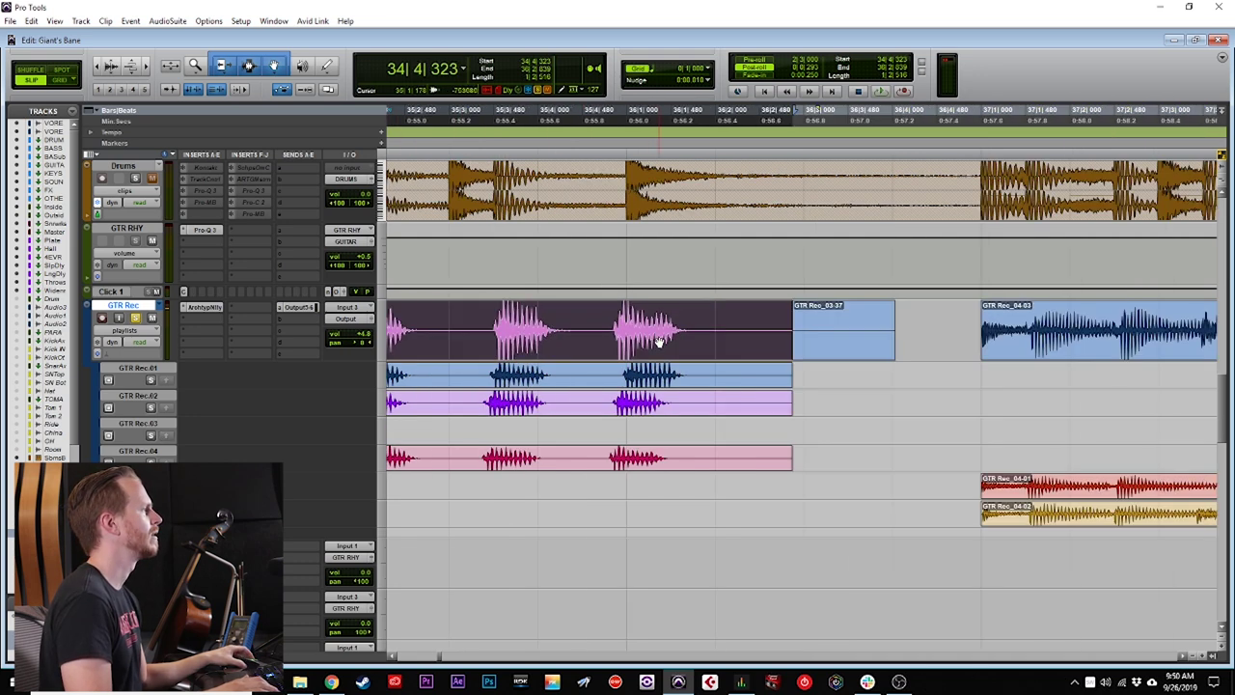
scroll(656, 341, "left", 1)
scroll(656, 341, "left", 1)
left_click(1101, 341)
key("Delete")
Audition the start of the main GTR Rec comp from bar 25 into bar 26.
scroll(848, 338, "down", 1)
key("r")
scroll(849, 338, "left", 4)
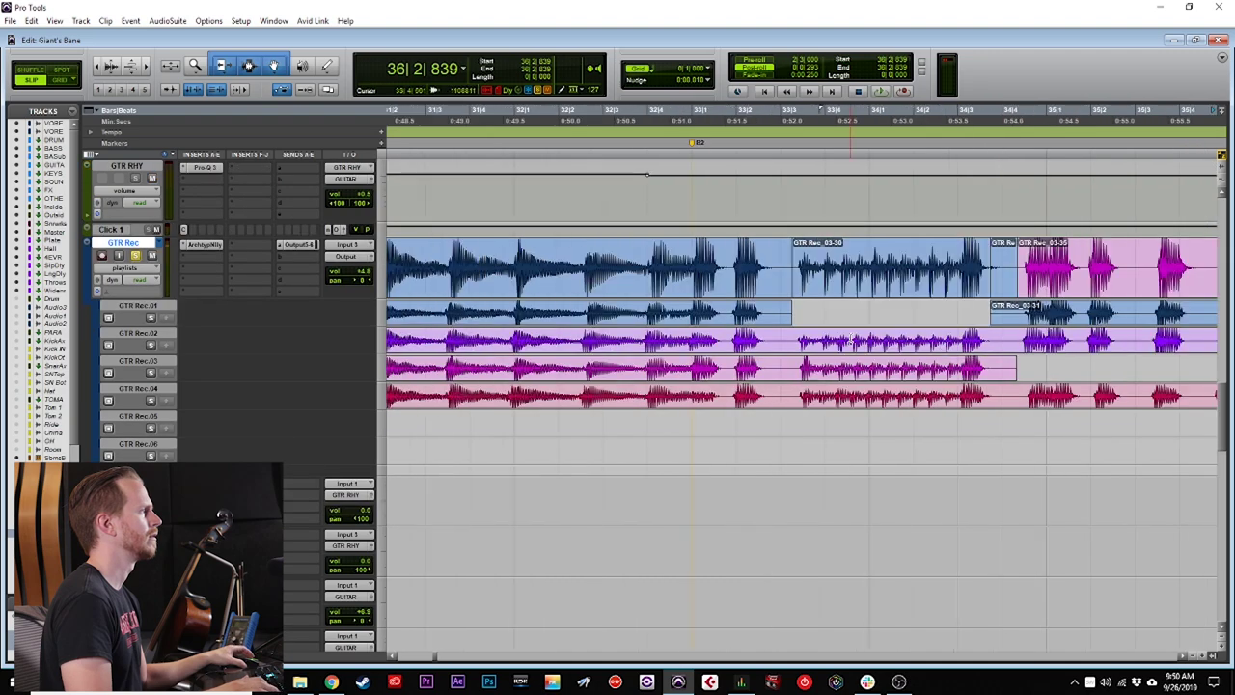
key("r")
scroll(847, 334, "up", 2)
key("r")
scroll(769, 367, "left", 2)
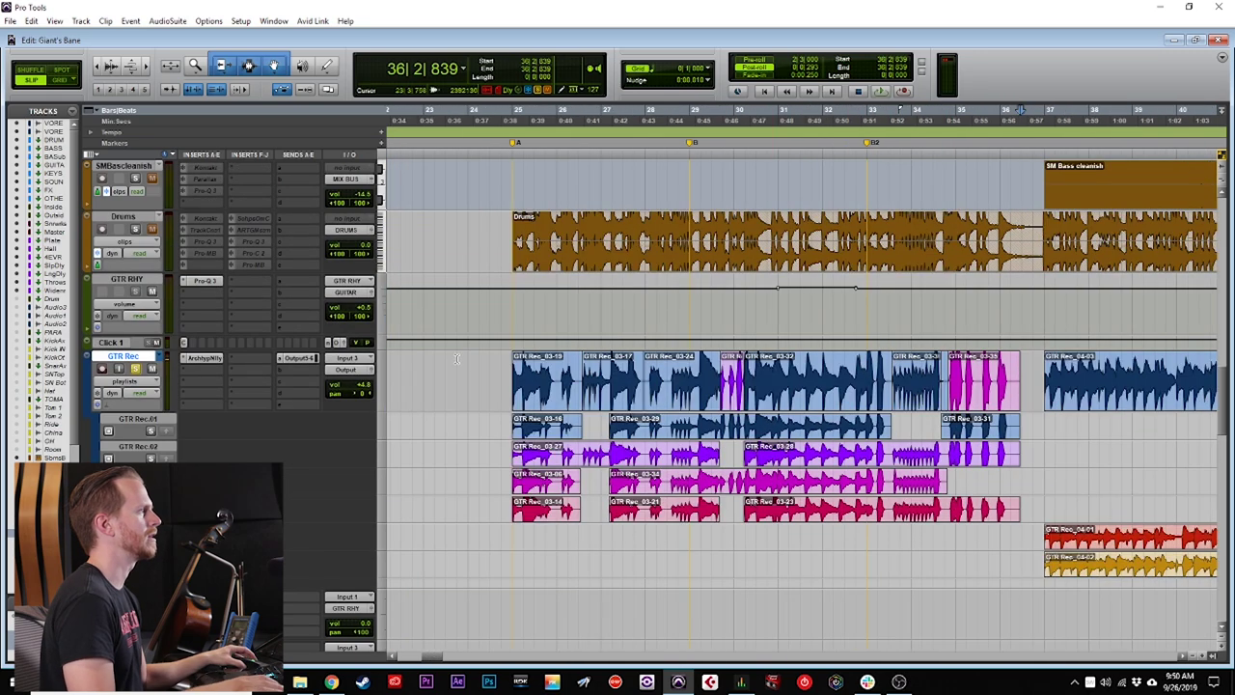
key("space")
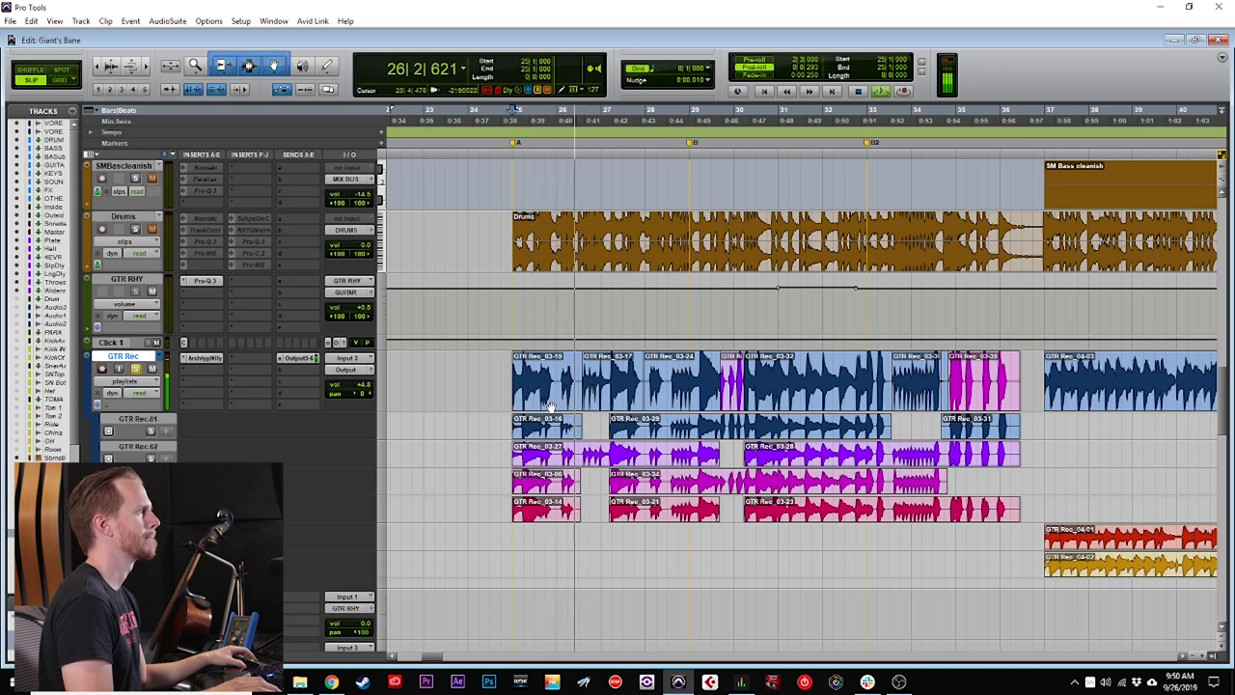
key("space")
Replace the main playlist's opening clip at bar 25 with the matching phrase from GTR Rec.01.
left_click(567, 388)
key("t")
key("t")
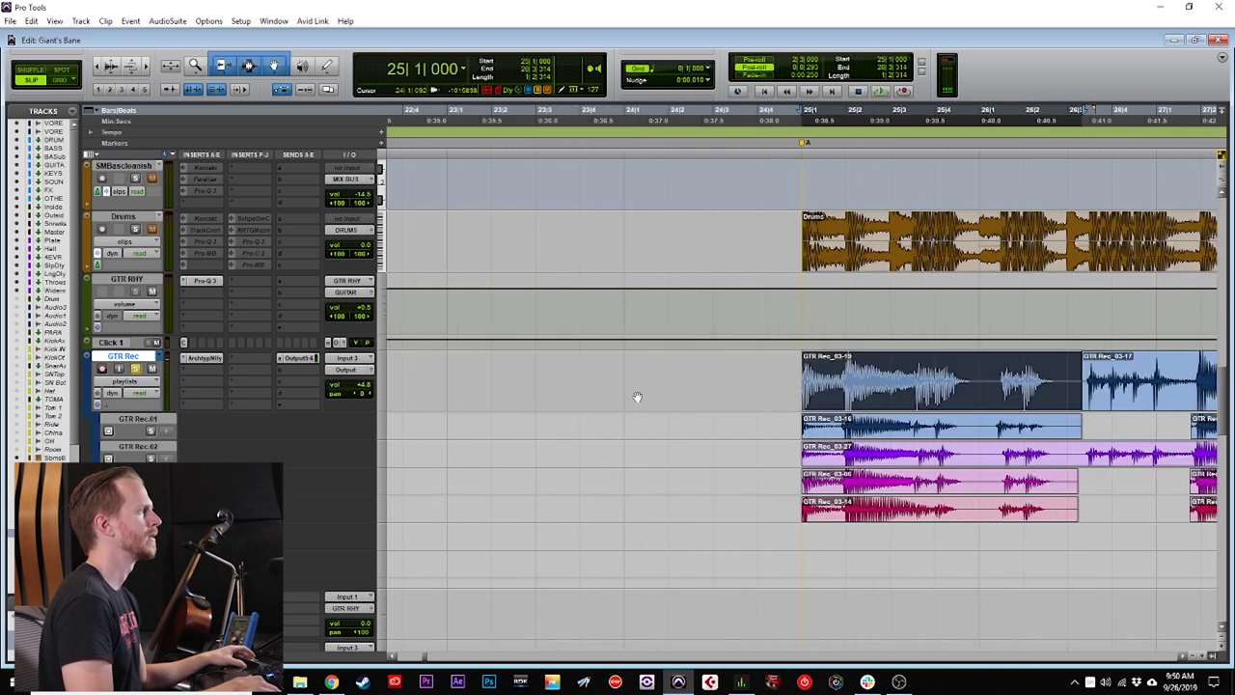
scroll(676, 396, "right", 3)
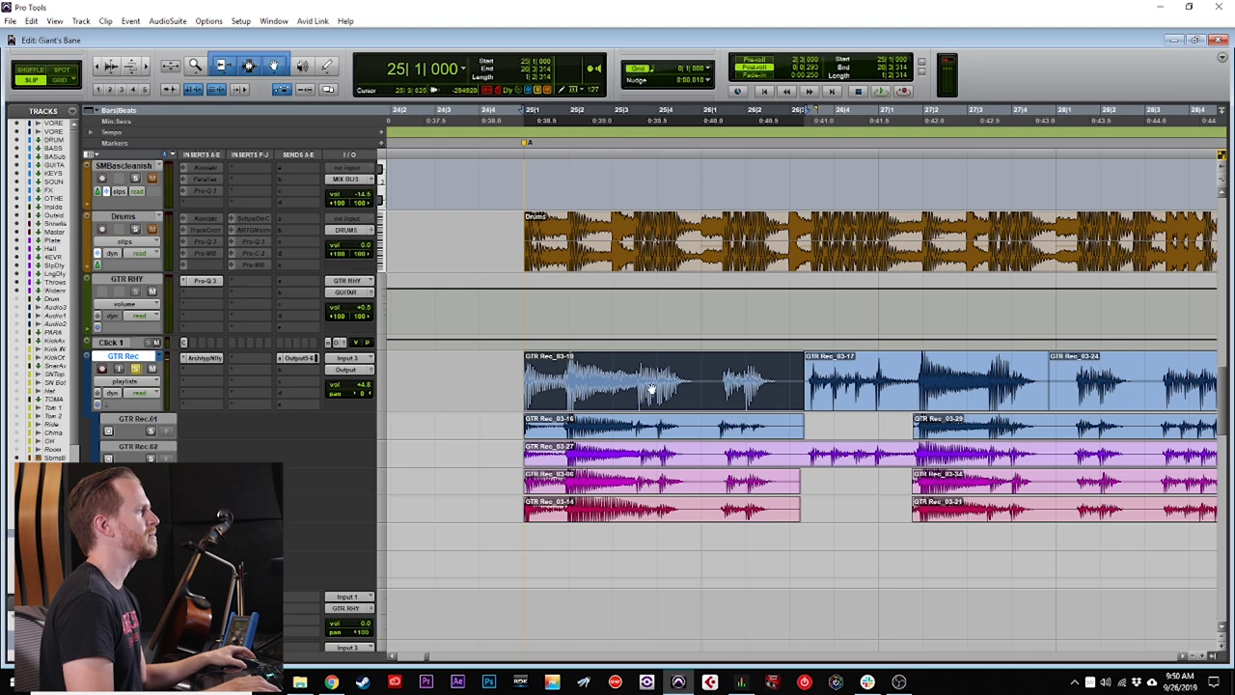
left_click(668, 435)
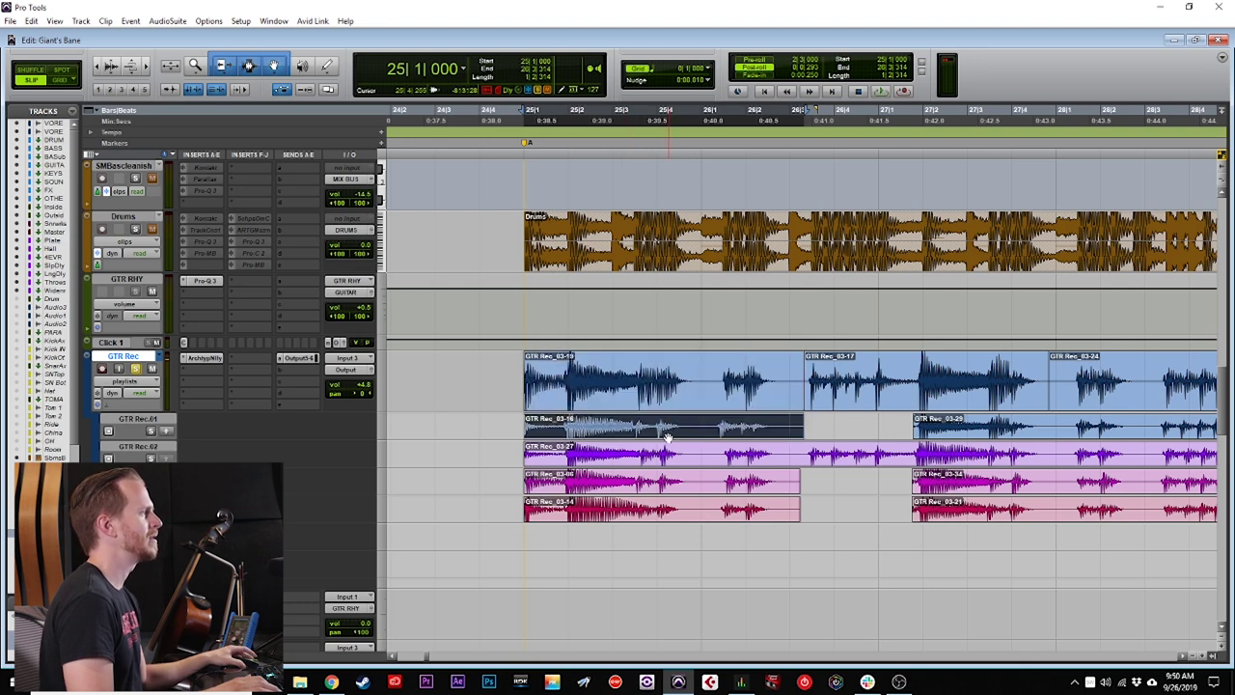
left_click_drag(714, 434, 703, 377)
Audition the main playlist's new opening phrase from bar 25, and replay it from bar 25 beat 3 into bar 27.
left_click(501, 366)
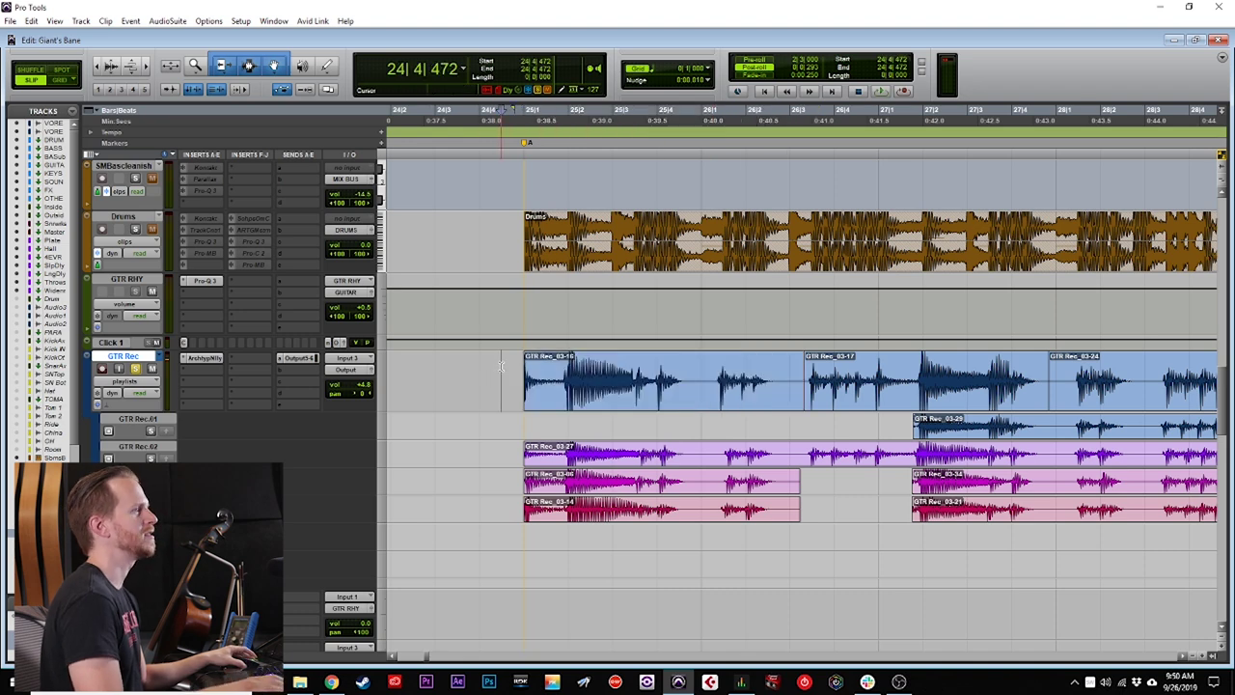
key("space")
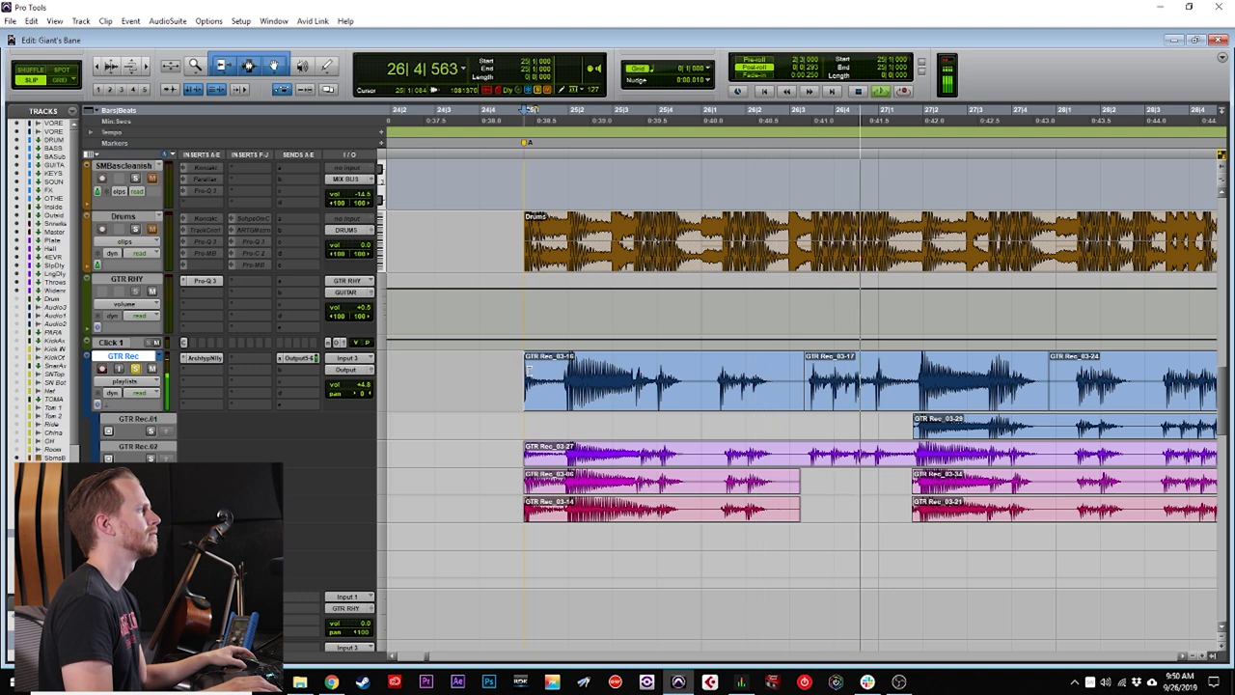
left_click(628, 371)
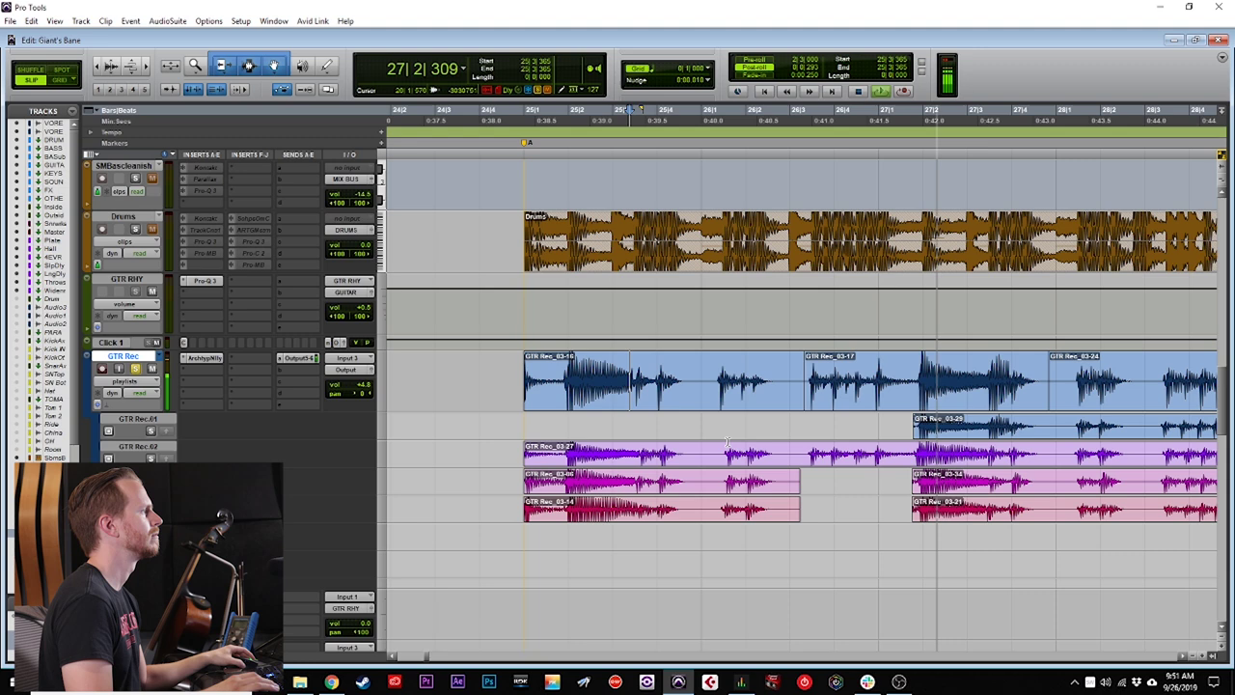
scroll(759, 398, "right", 3)
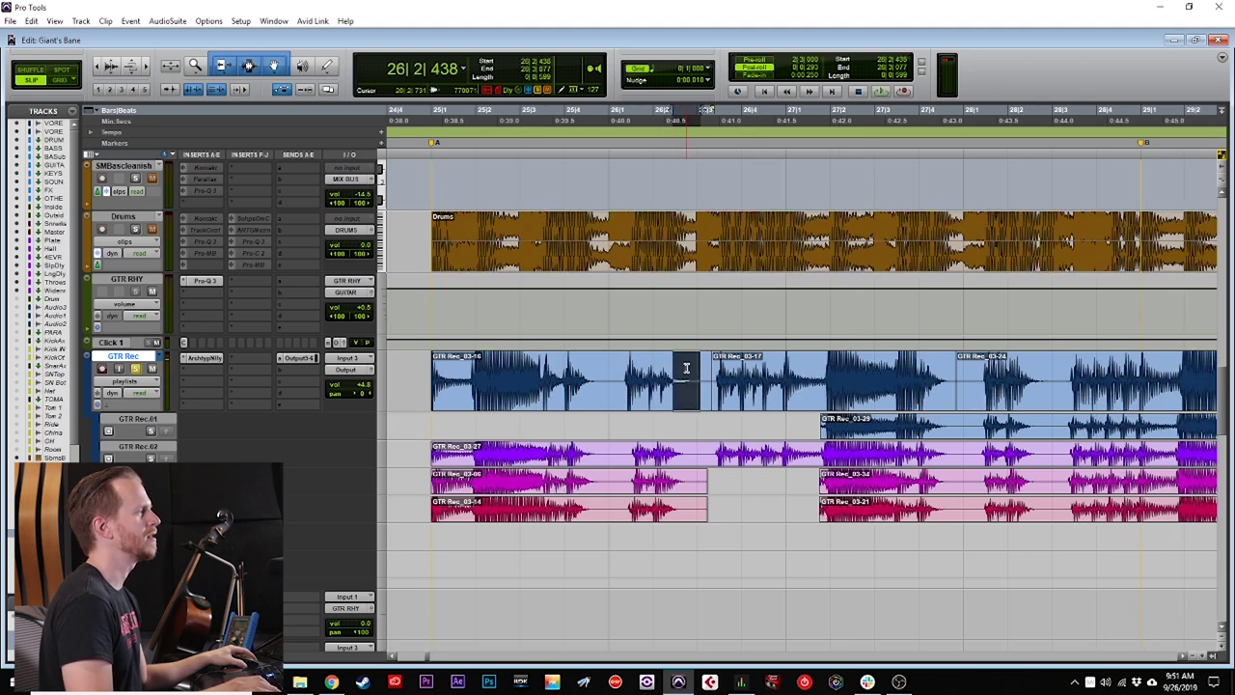
left_click(680, 368)
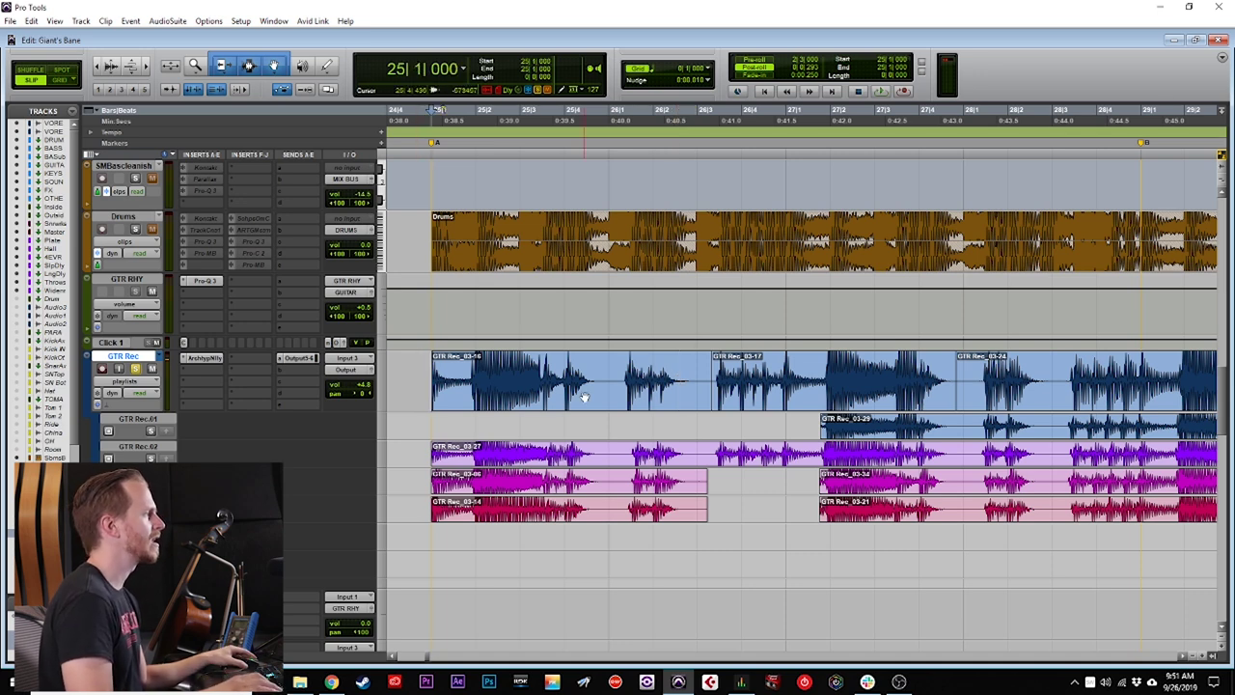
Audition the complete main GTR Rec comp from bar 25 into bar 35.
key("r")
scroll(585, 397, "right", 3)
key("r")
scroll(585, 396, "right", 3)
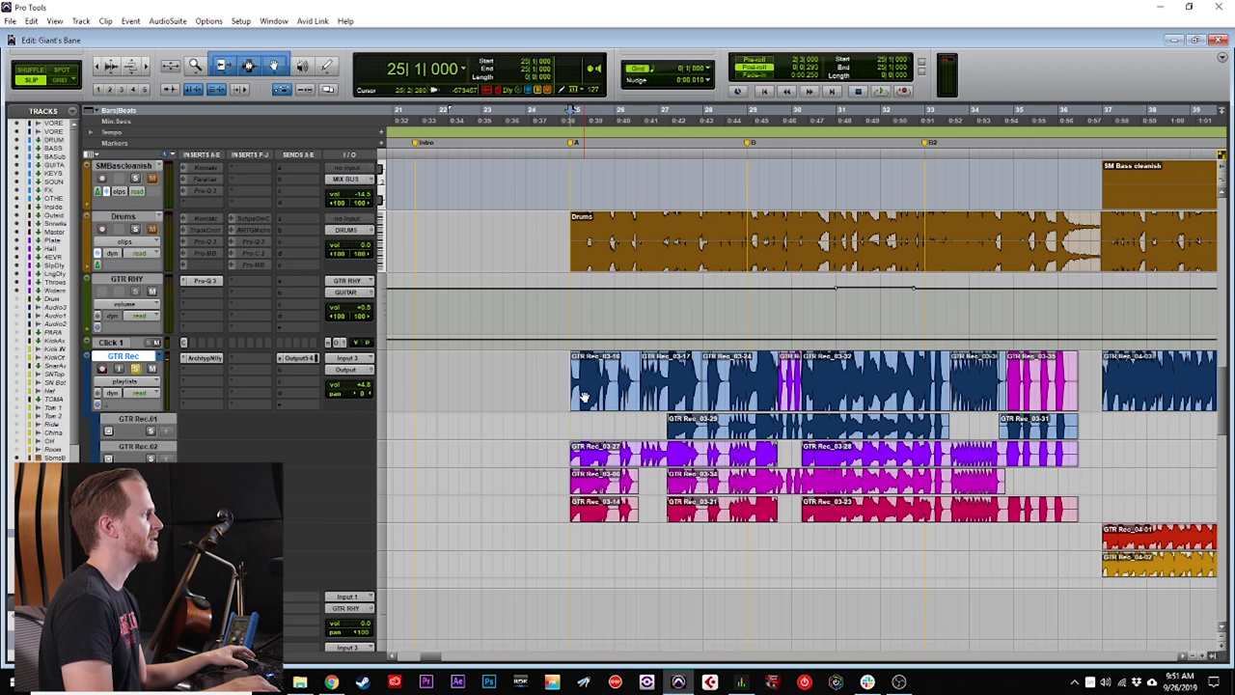
key("space")
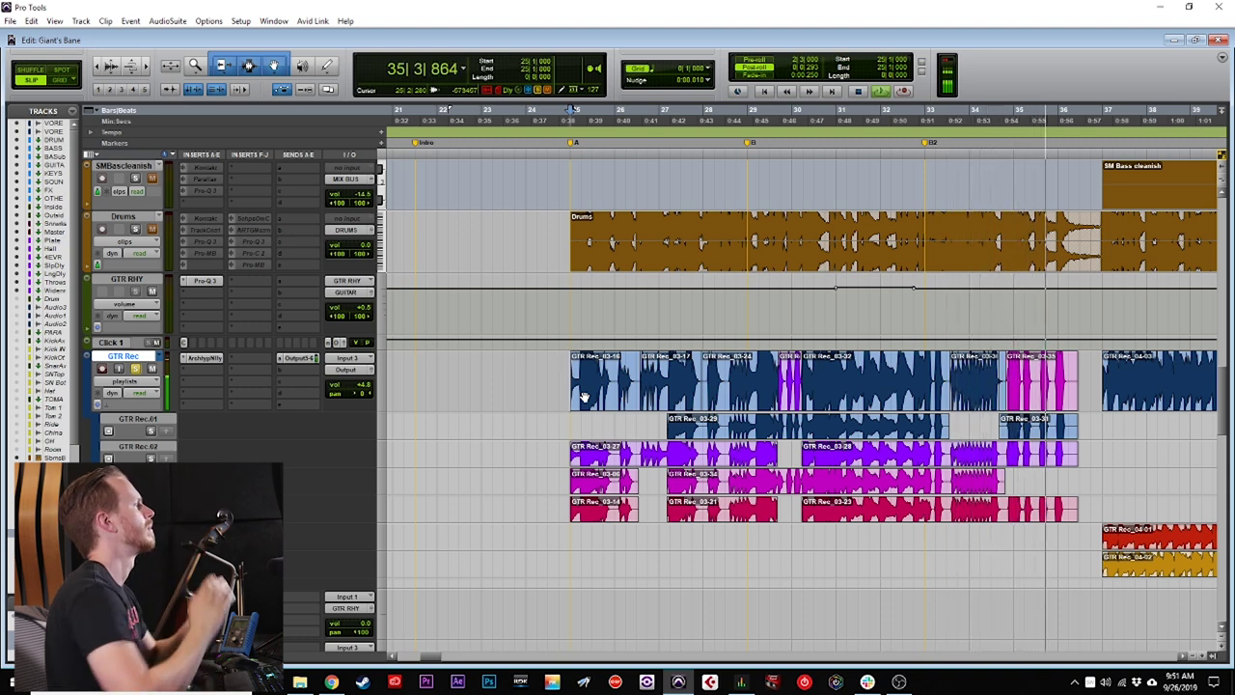
key("space")
Move all the comped main playlist clips from bar 25 to bar 36 onto the empty track below the playlists.
left_click(598, 397)
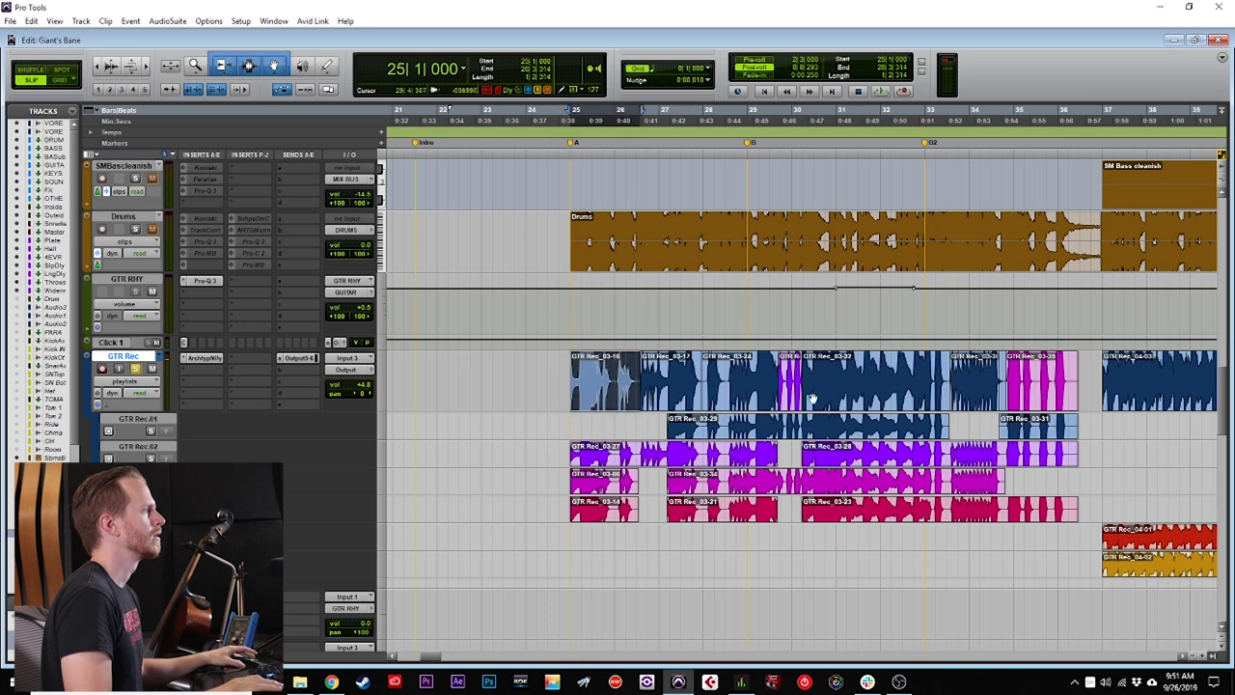
left_click(1037, 391, "shift")
scroll(632, 282, "down", 3)
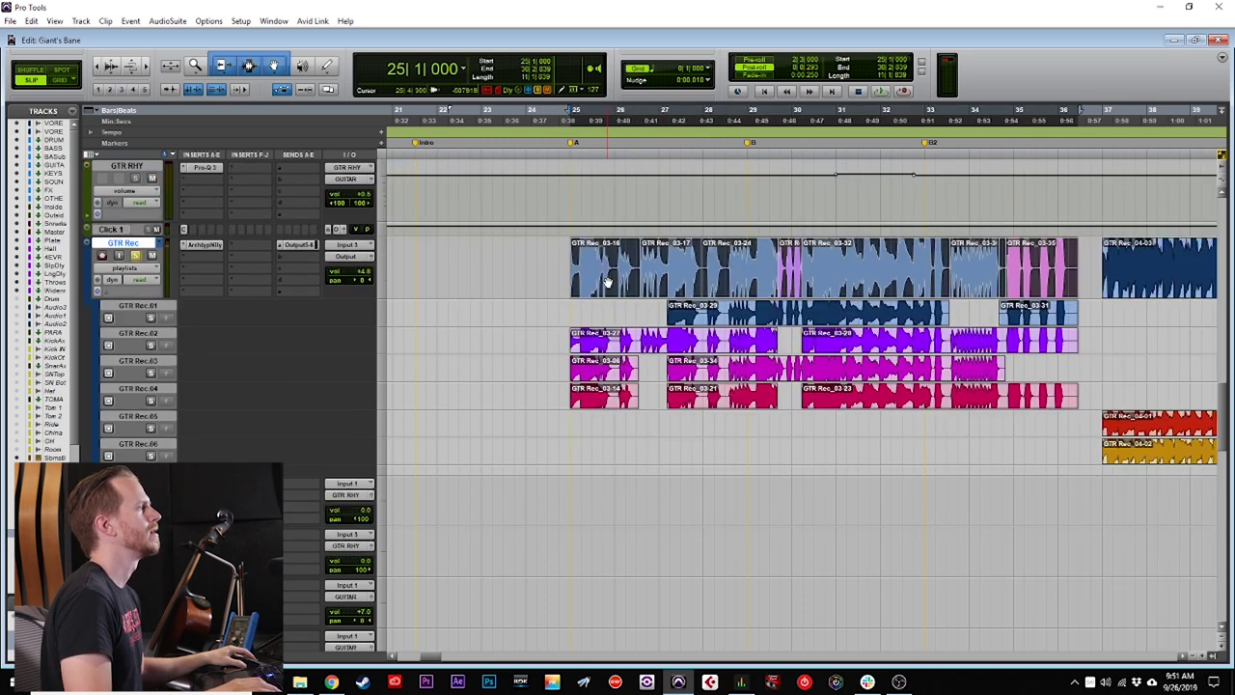
left_click_drag(607, 282, 609, 482)
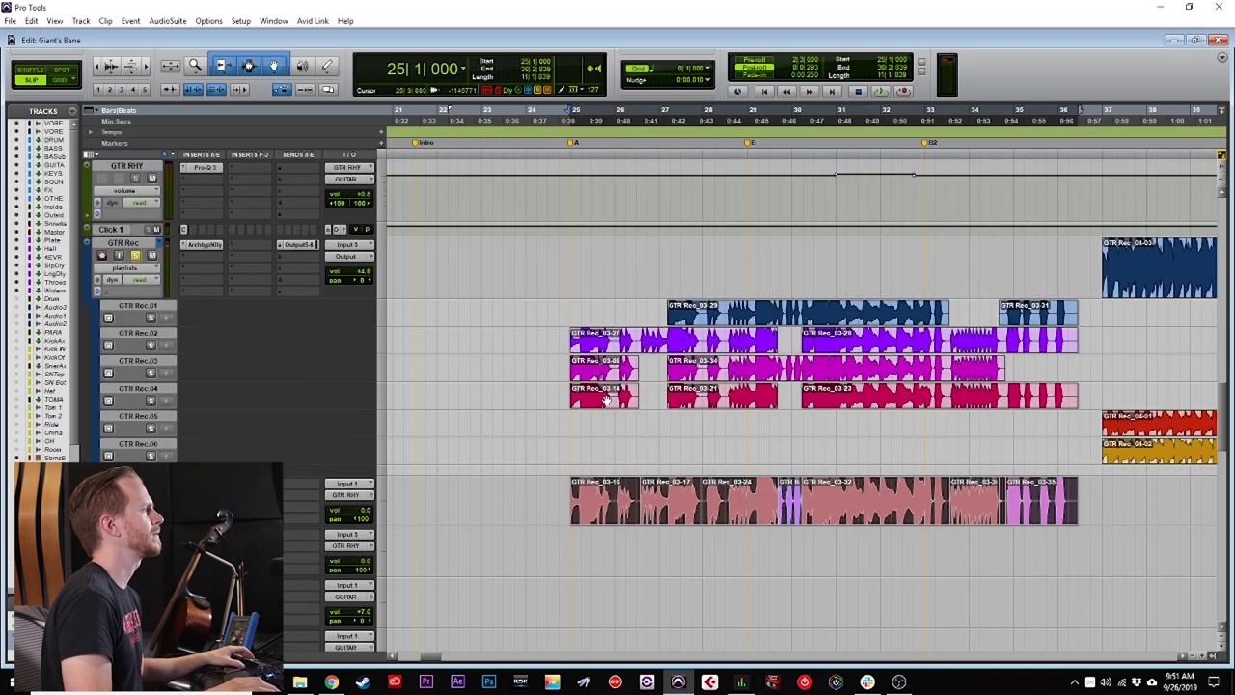
Audition GTR Rec.02's opening clip from bar 25, and move it into the emptied main playlist.
left_click(625, 347)
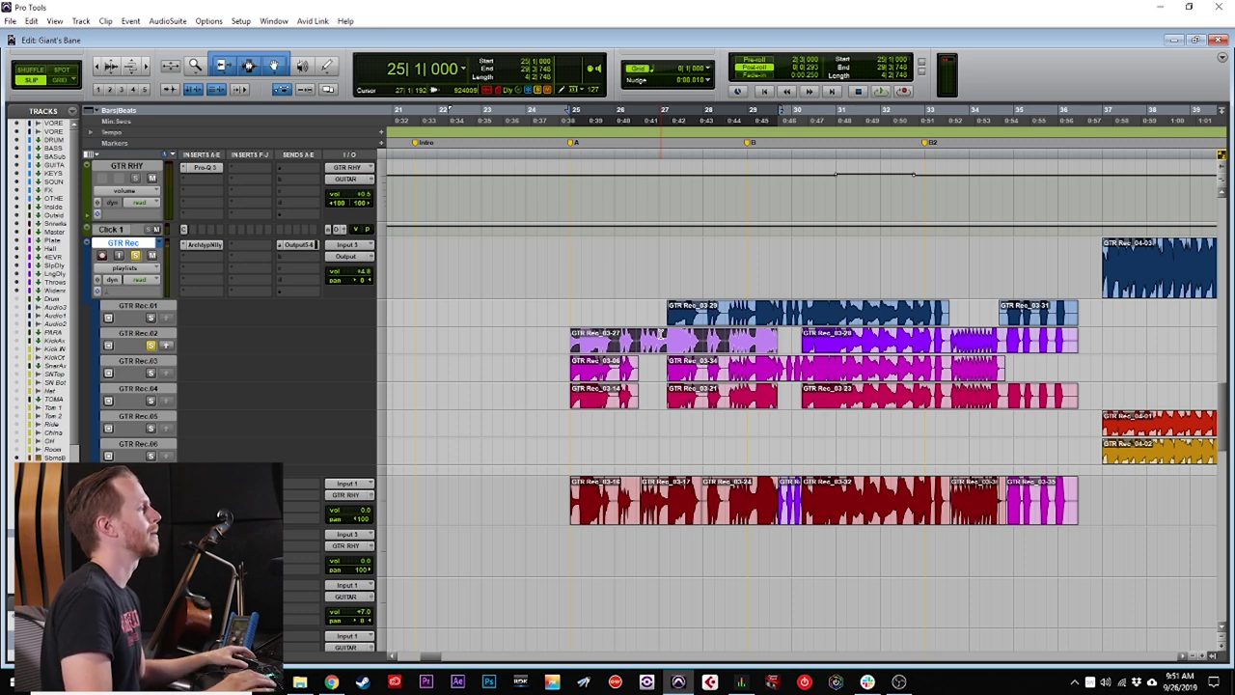
key("space")
key("ctrl+]")
key("ctrl+]")
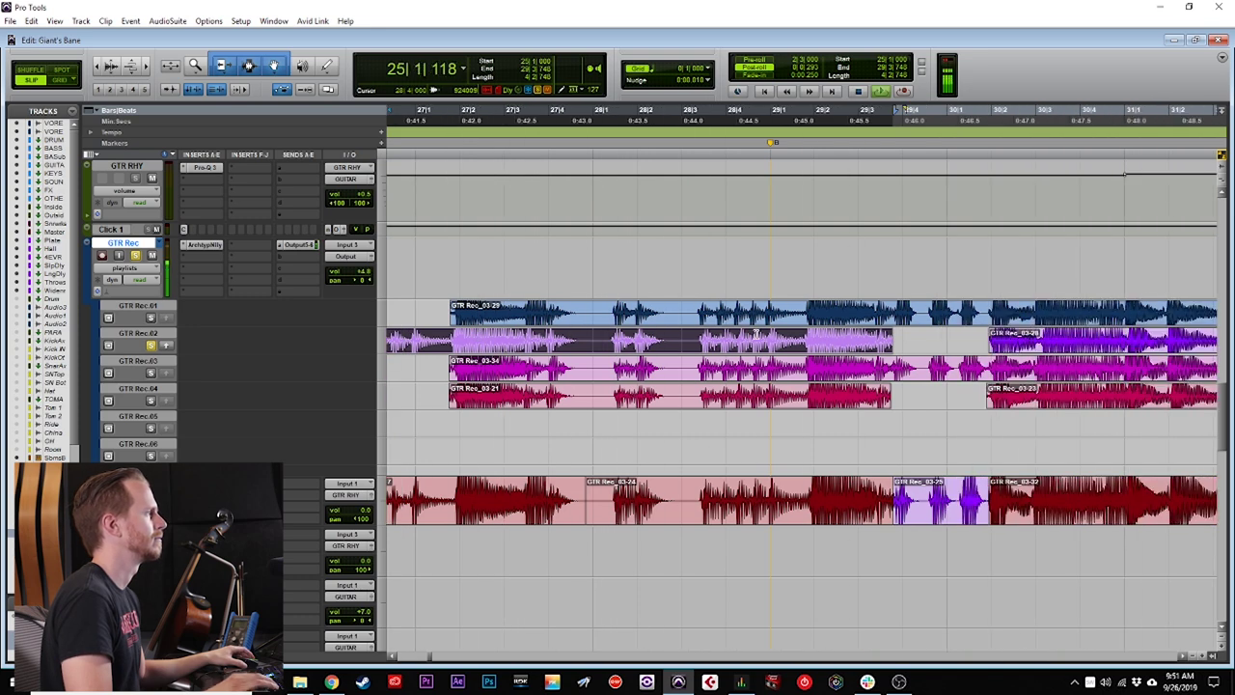
key("r")
key("r")
scroll(863, 347, "right", 1)
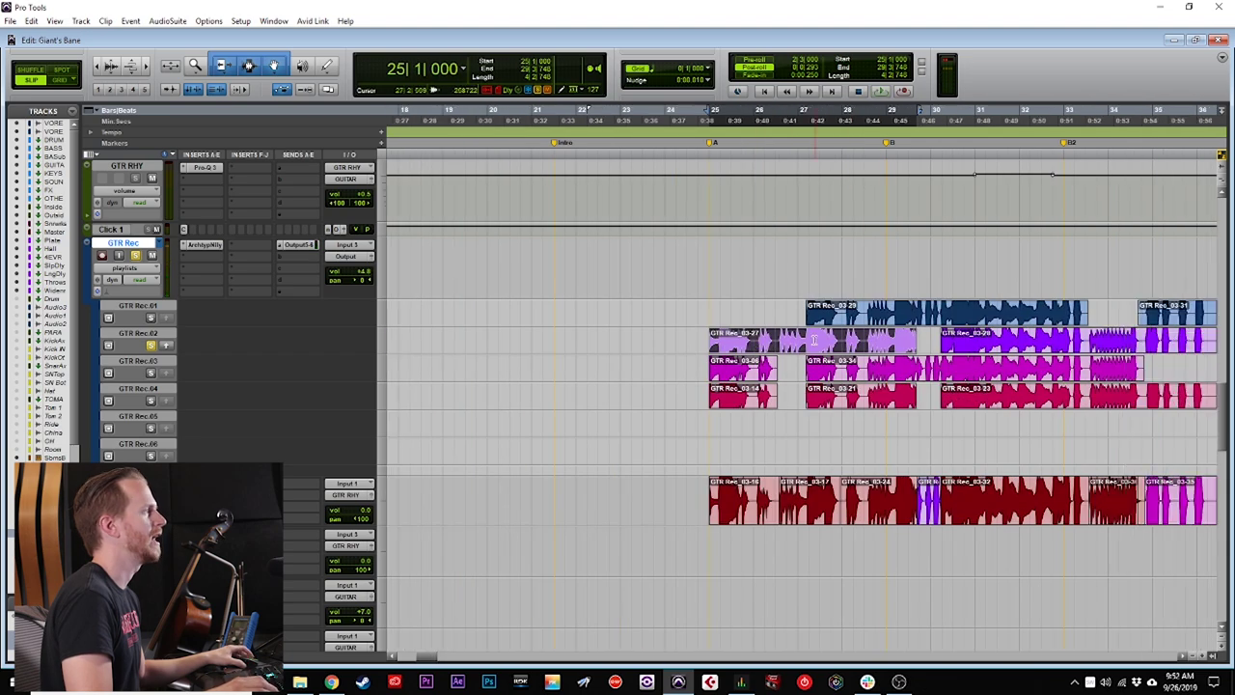
left_click_drag(806, 347, 809, 289)
Audition the phrase from bar 29 beat 2 on the alternate playlists, and move GTR Rec.03's section up to bar 30 beat 1 into the main playlist.
scroll(755, 280, "right", 3)
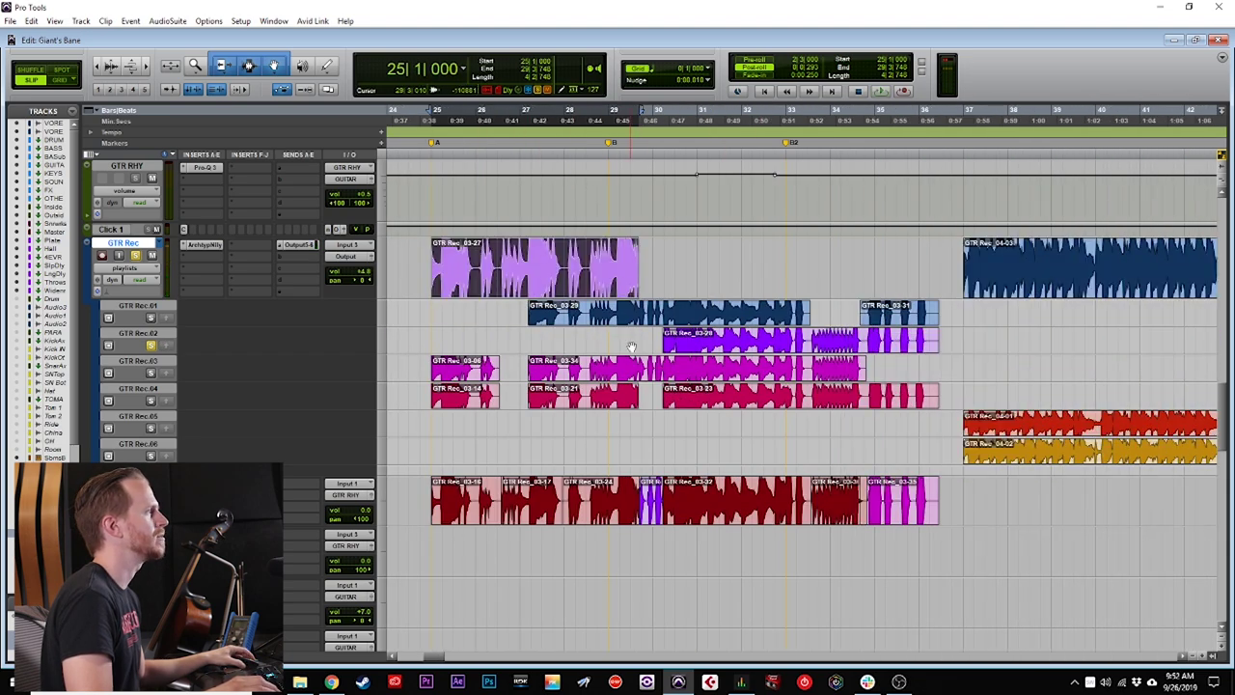
left_click(630, 262)
key("t")
scroll(675, 289, "up", 1)
key("t")
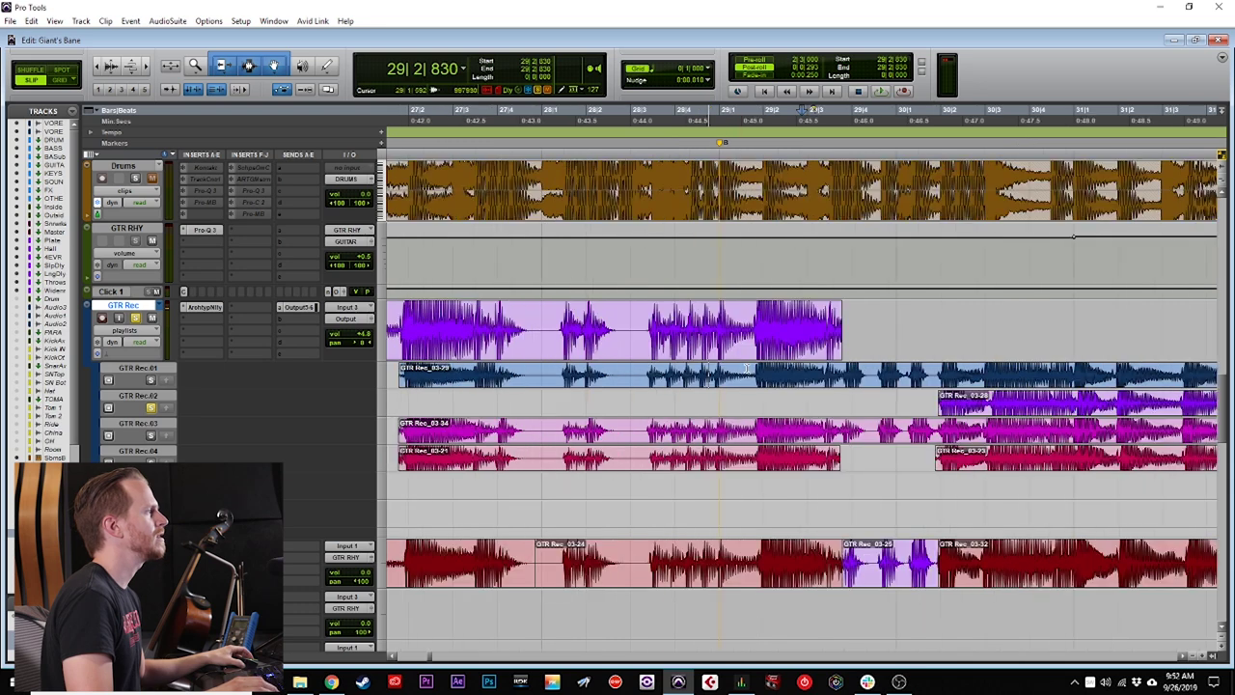
key("space")
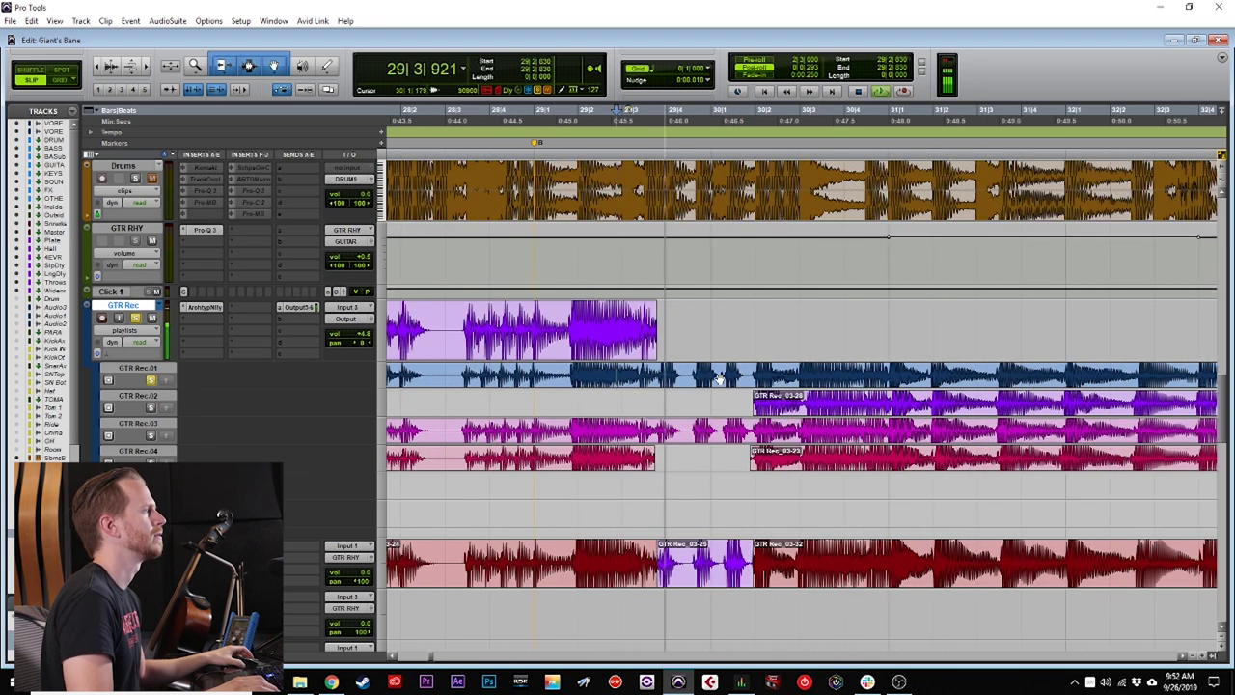
left_click(644, 431)
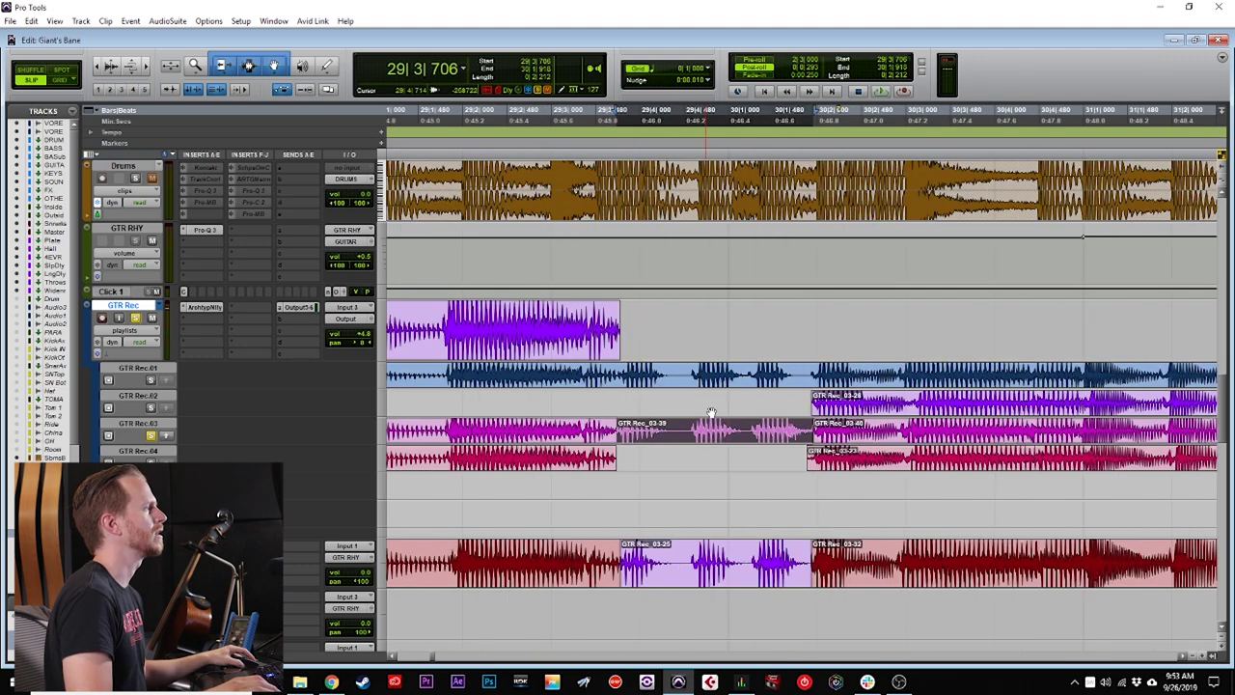
left_click_drag(705, 434, 704, 330)
Audition GTR Rec.03's remaining clip from bar 30 beat 1 into bar 31.
key("r")
key("r")
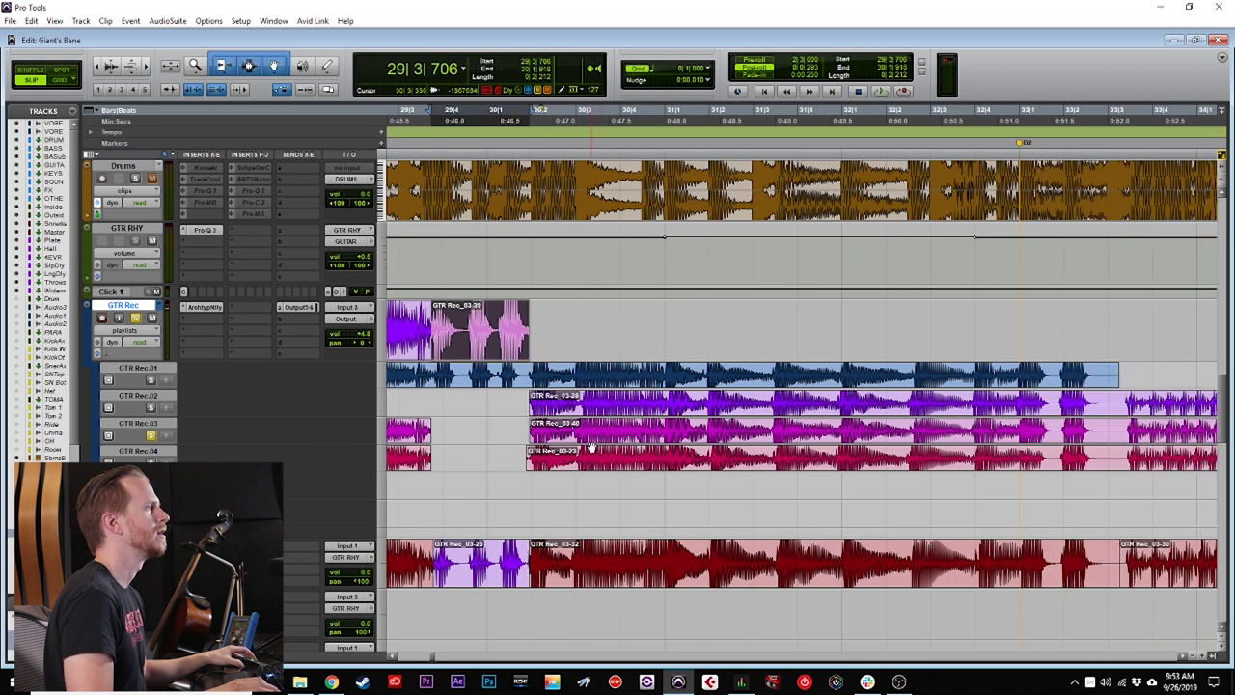
left_click(610, 434)
key("r")
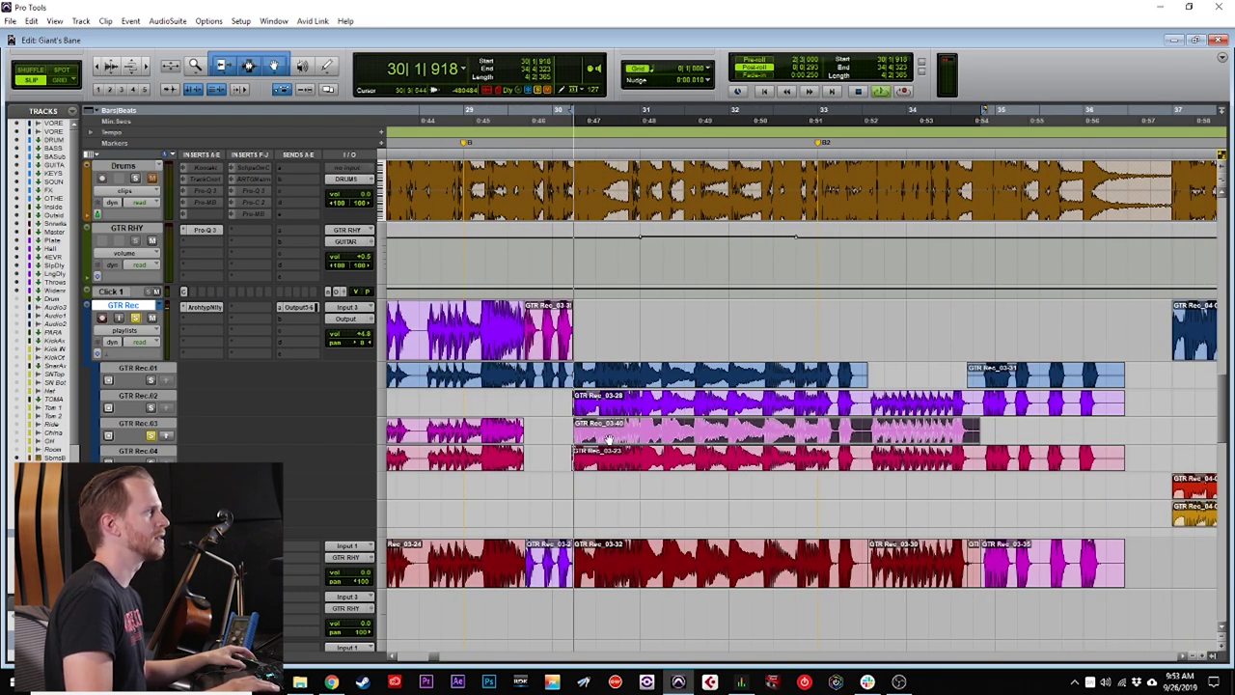
key("space")
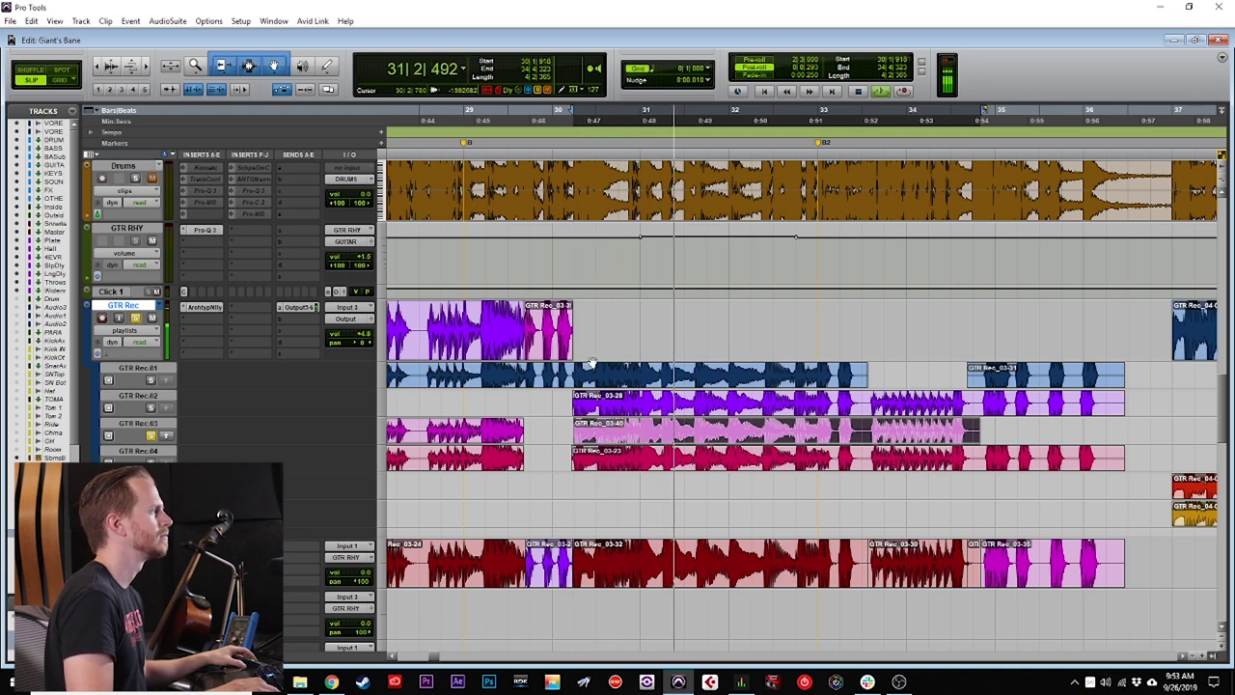
key("space")
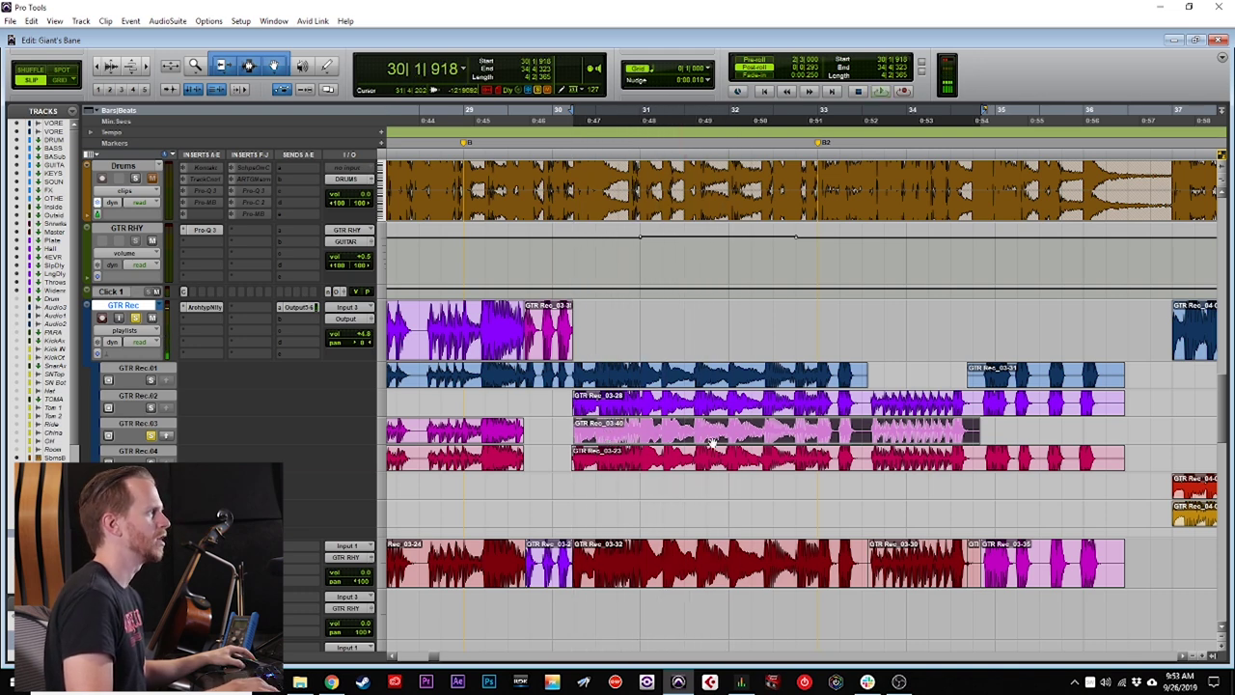
Audition GTR Rec.02's clip from bar 30 beat 1 into bar 33.
left_click(725, 412)
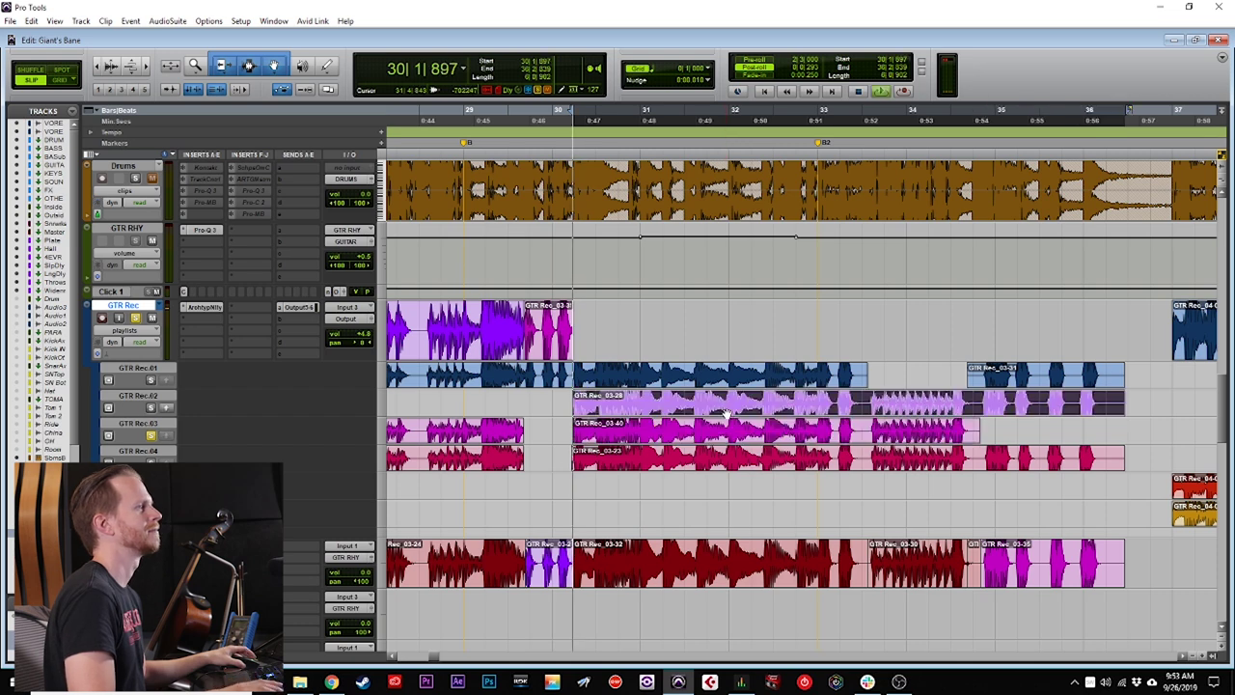
key("space")
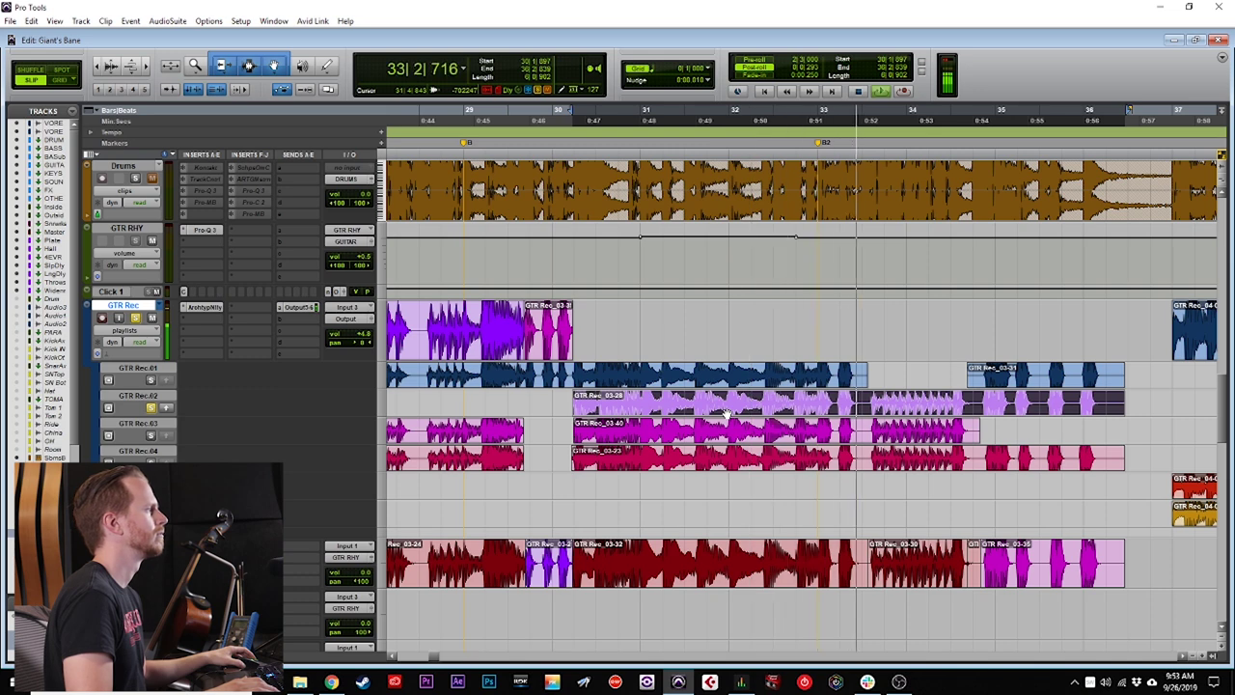
key("space")
Compare GTR Rec.02 and GTR Rec.03 by auditioning each from late bar 32 beat 3.
left_click(799, 397)
key("ctrl+]")
key("space")
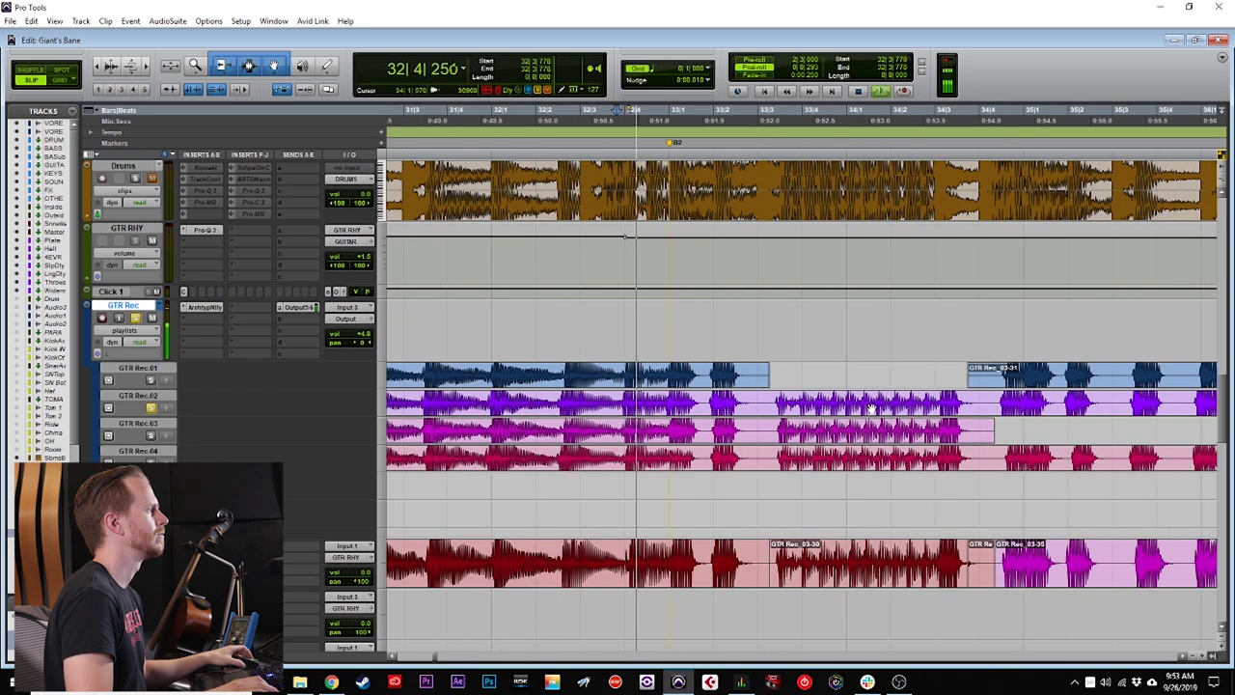
key("space")
left_click(623, 430)
key("shift+s")
key("space")
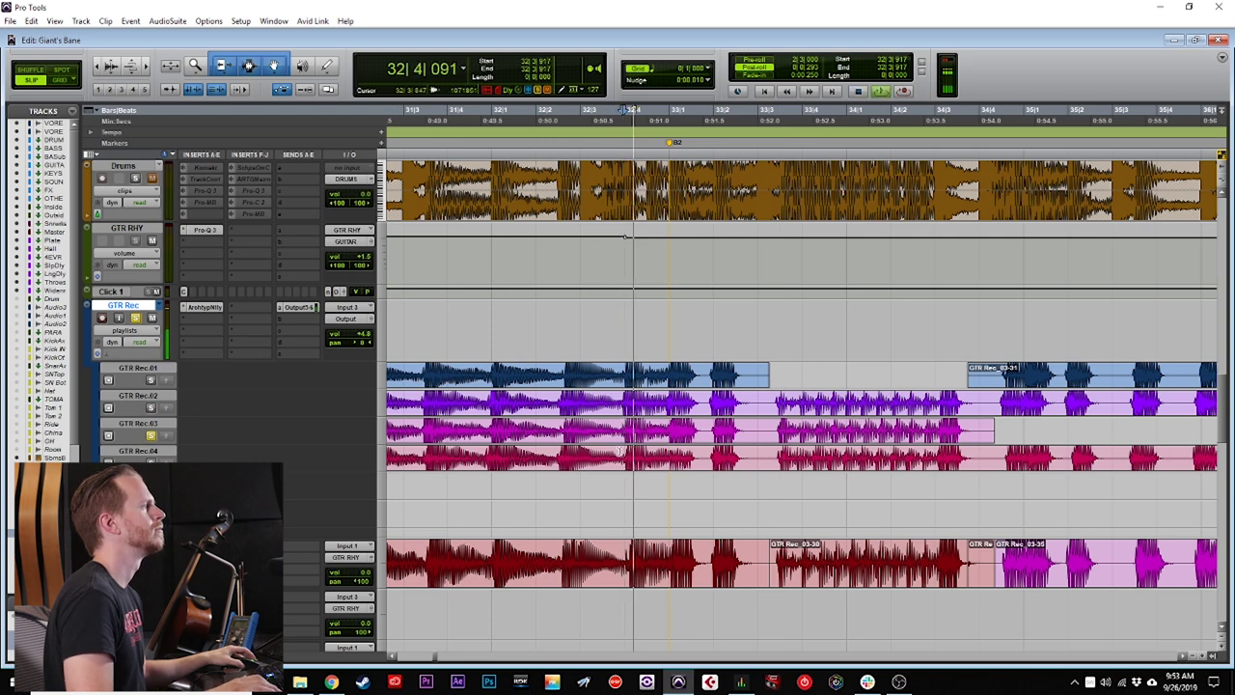
key("space")
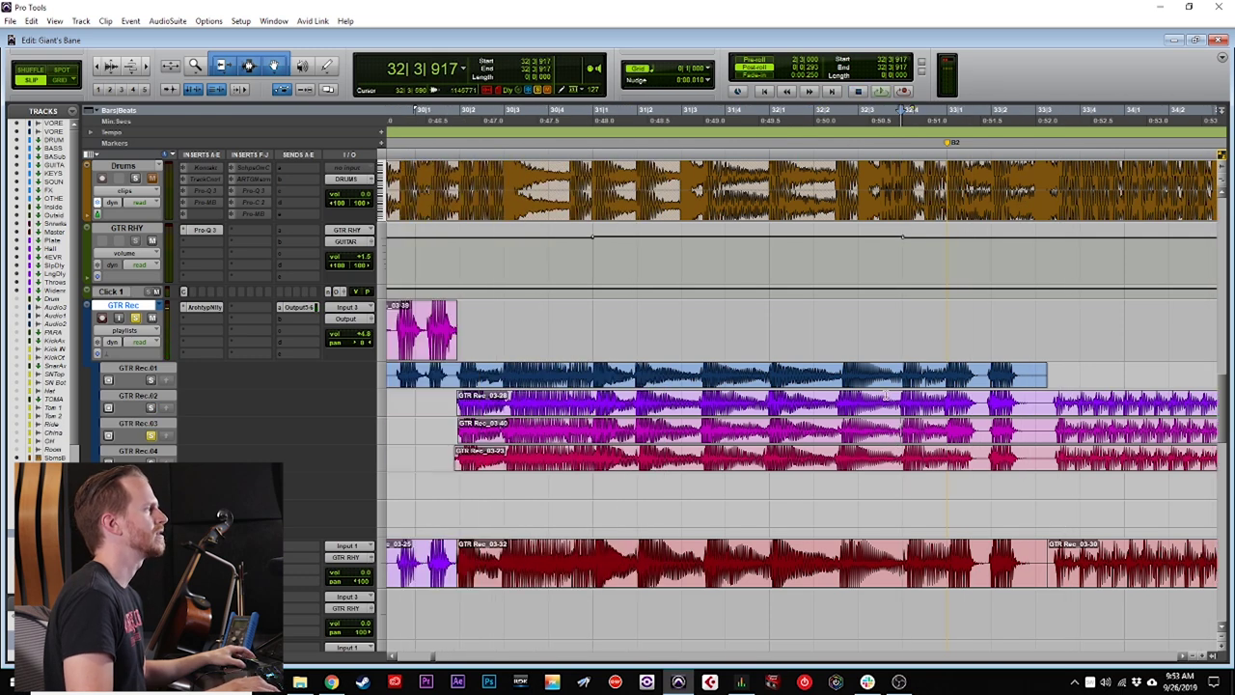
Move GTR Rec.02's section from bar 30 beat 1 to bar 32 beat 3 and GTR Rec.03's following section to bar 33 beat 2 into the main playlist.
left_click_drag(899, 398, 467, 401)
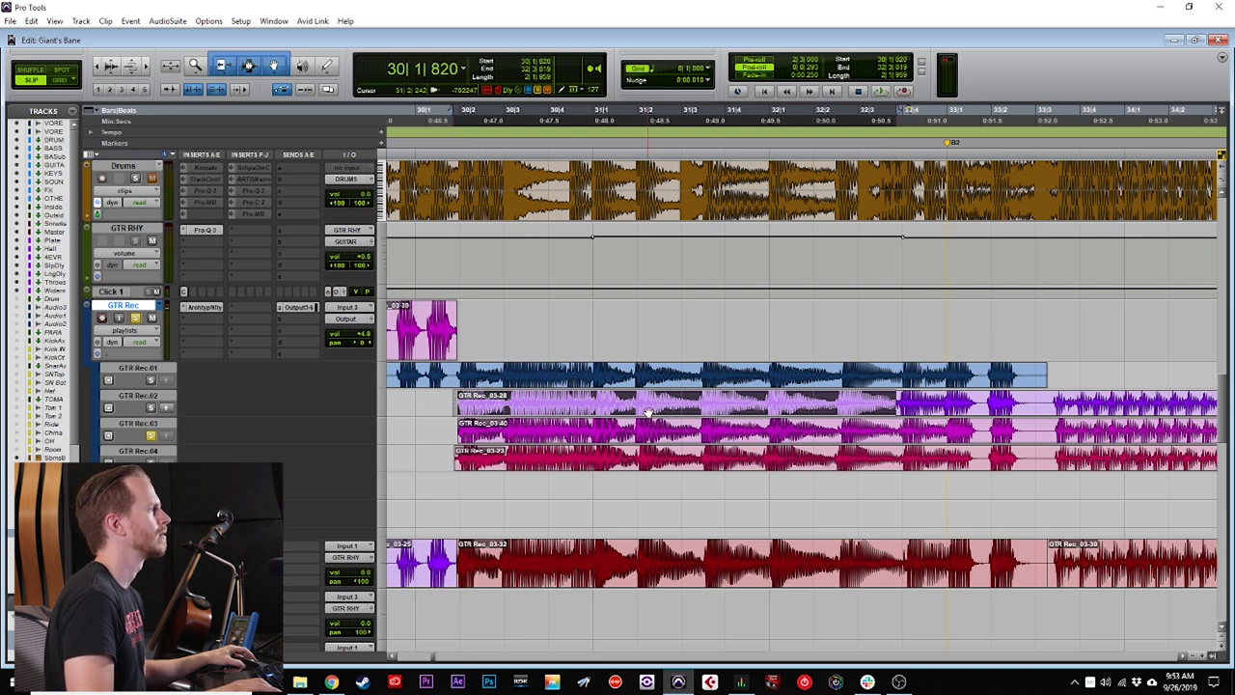
left_click_drag(688, 410, 688, 352)
scroll(687, 352, "right", 3)
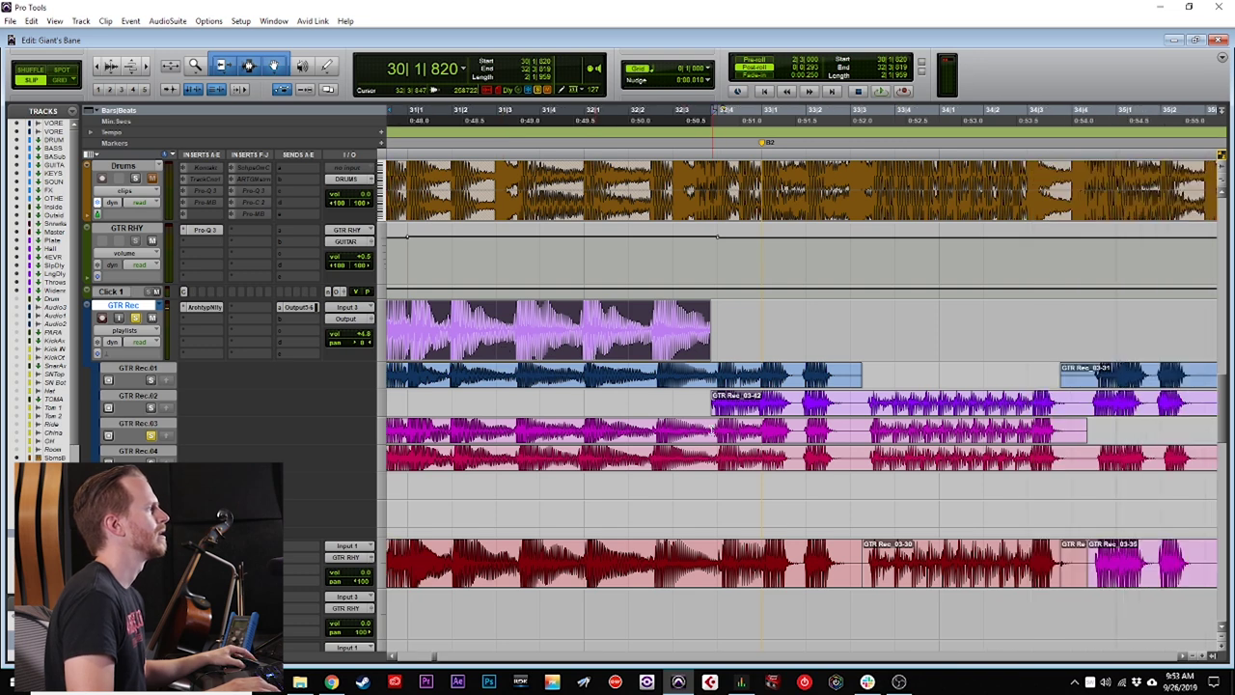
left_click_drag(709, 427, 791, 343)
scroll(791, 344, "right", 4)
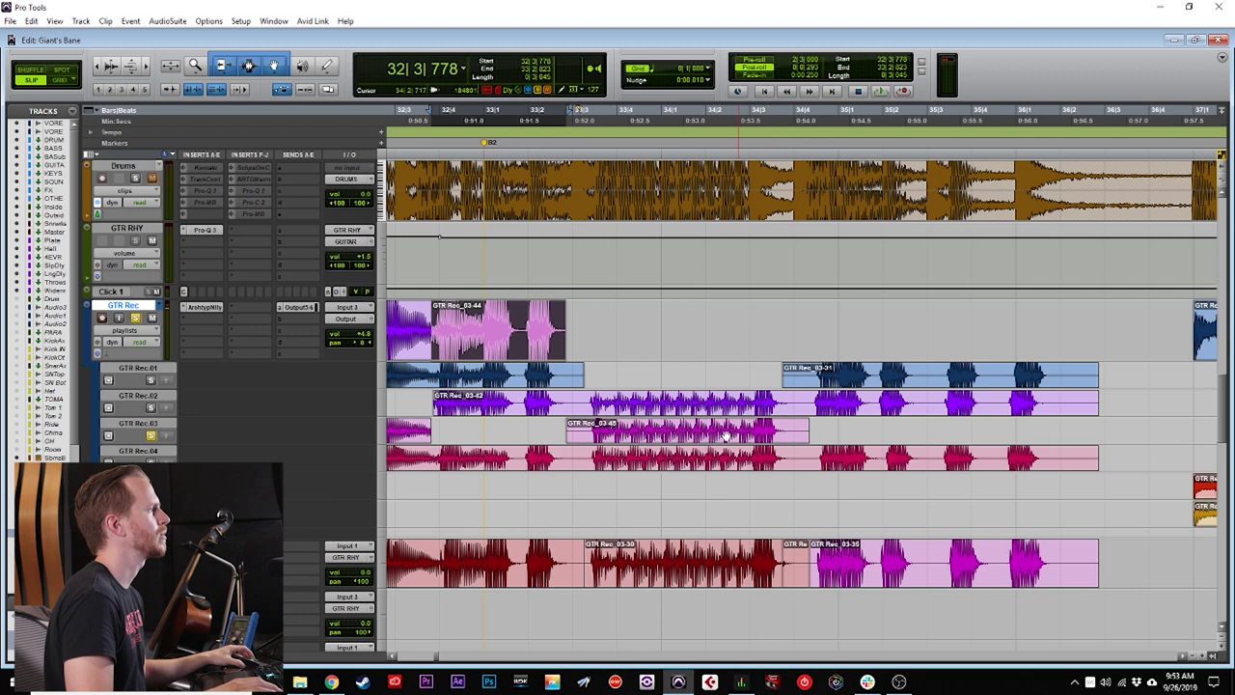
Compare GTR Rec.03 and GTR Rec.02 from bar 33, and move GTR Rec.02's section from bar 33 beat 3 to bar 34 beat 4 into the main playlist.
left_click(670, 443)
key("space")
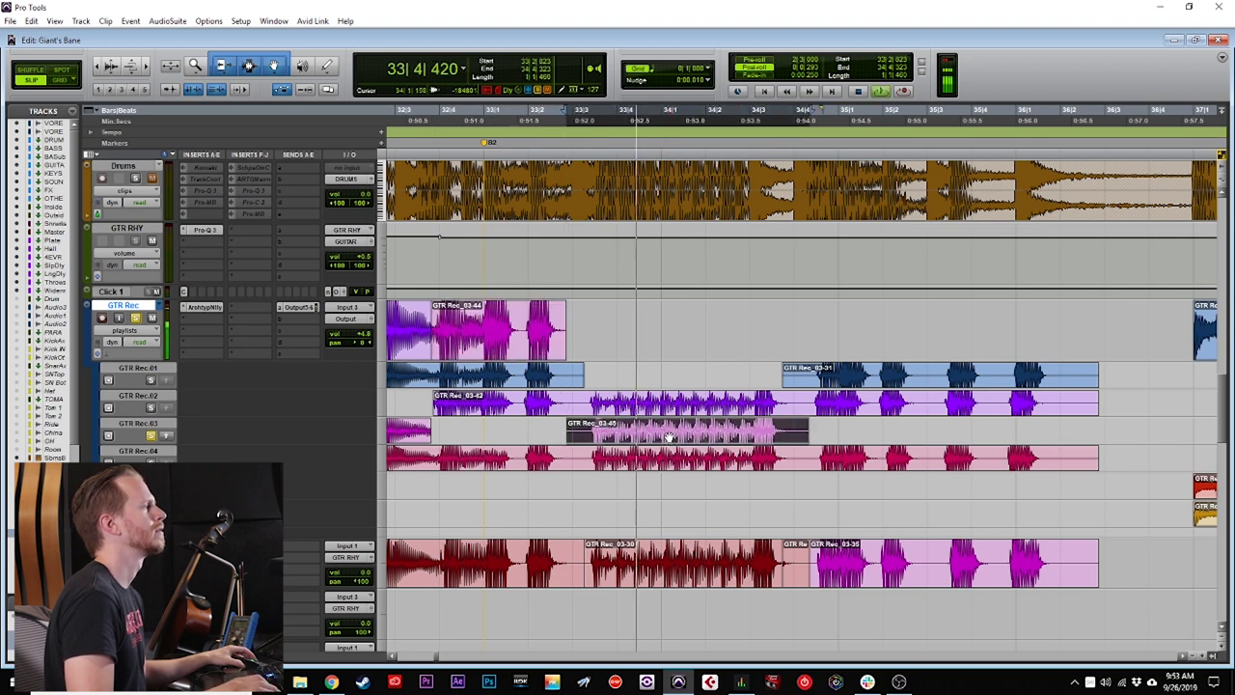
key("space")
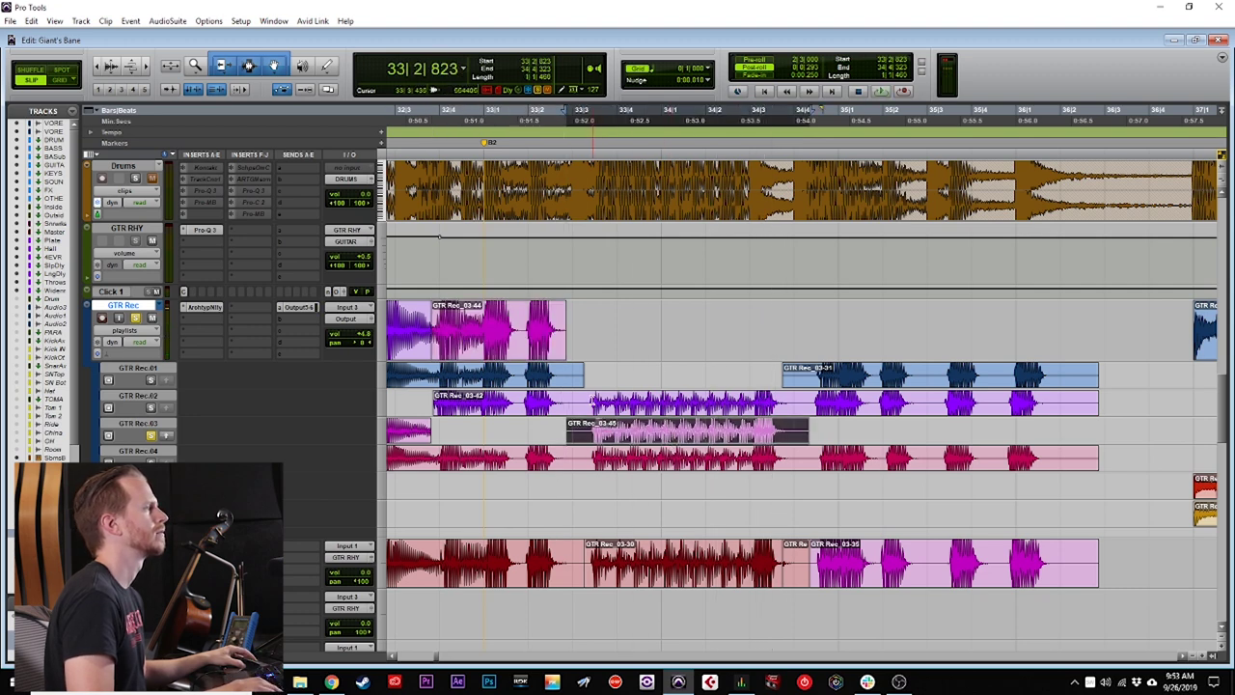
left_click_drag(580, 399, 813, 401)
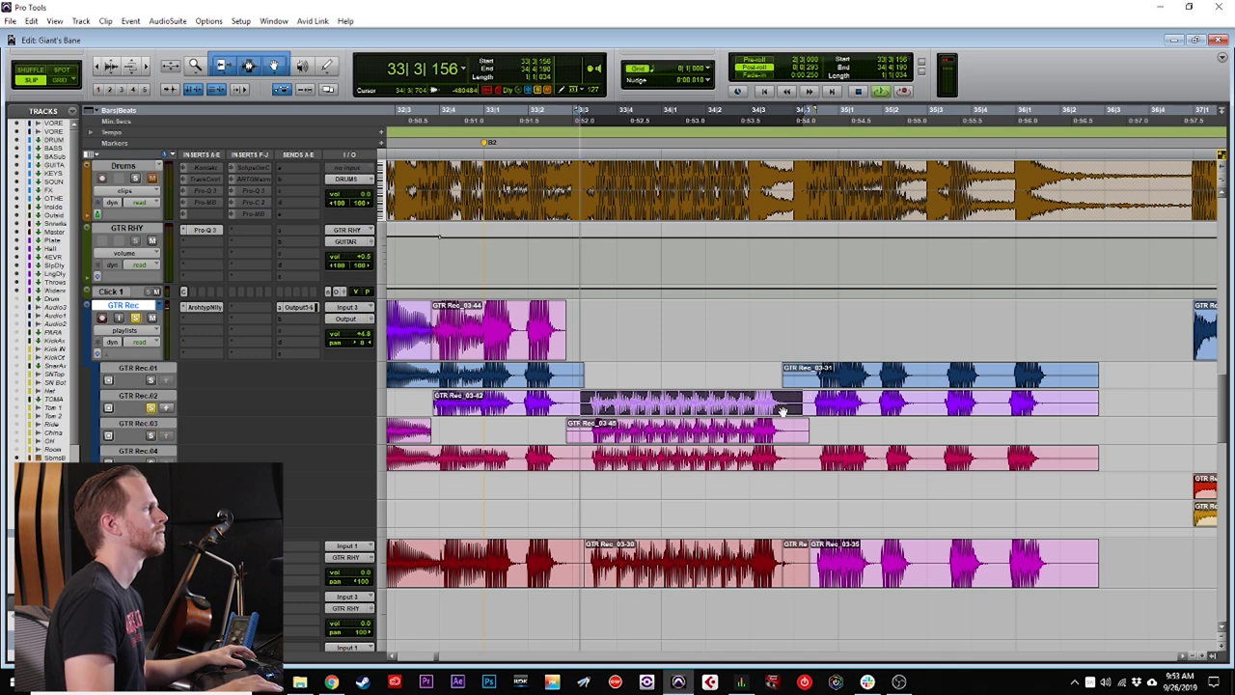
key("space")
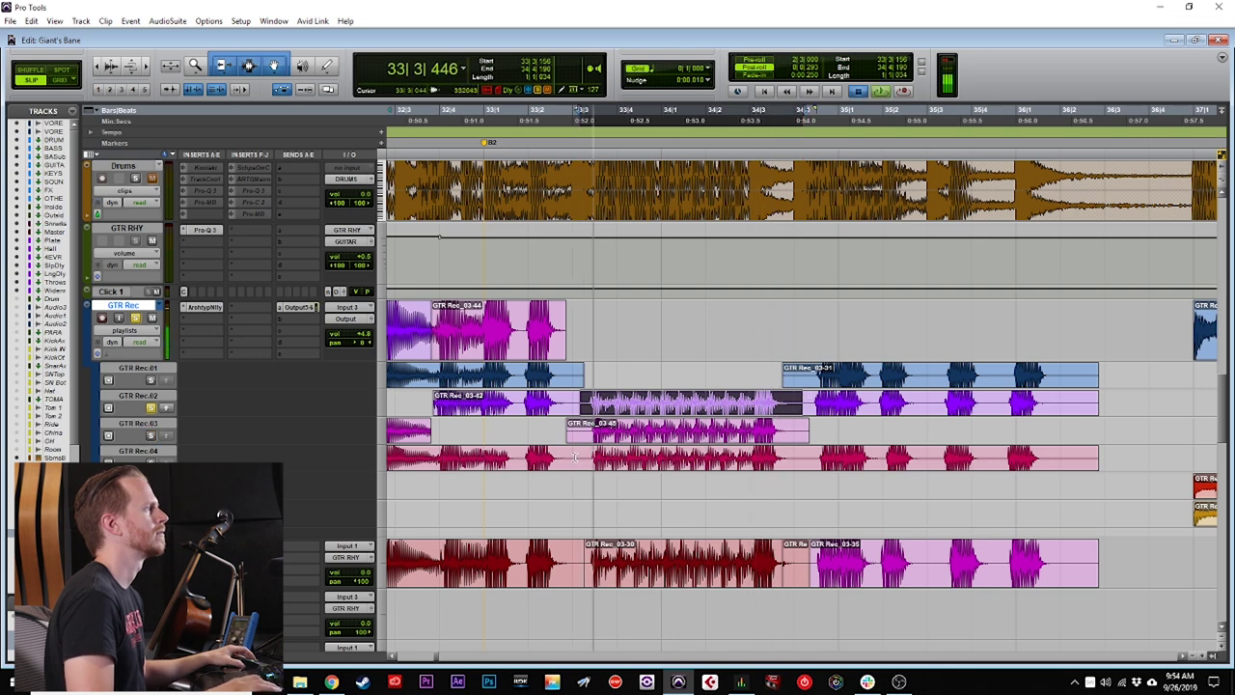
key("space")
left_click_drag(681, 409, 676, 346)
scroll(676, 348, "right", 2)
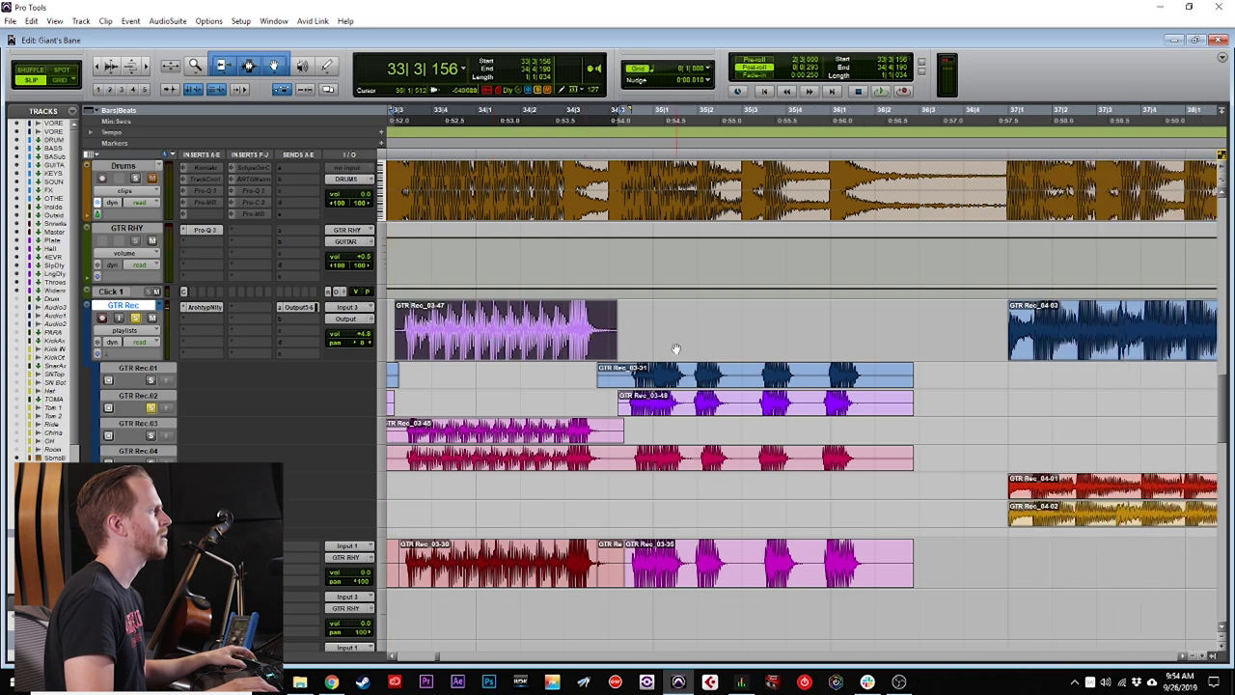
Audition the closing phrase from bar 34 beat 4 on GTR Rec.02, GTR Rec.04 and GTR Rec.01.
left_click(701, 409)
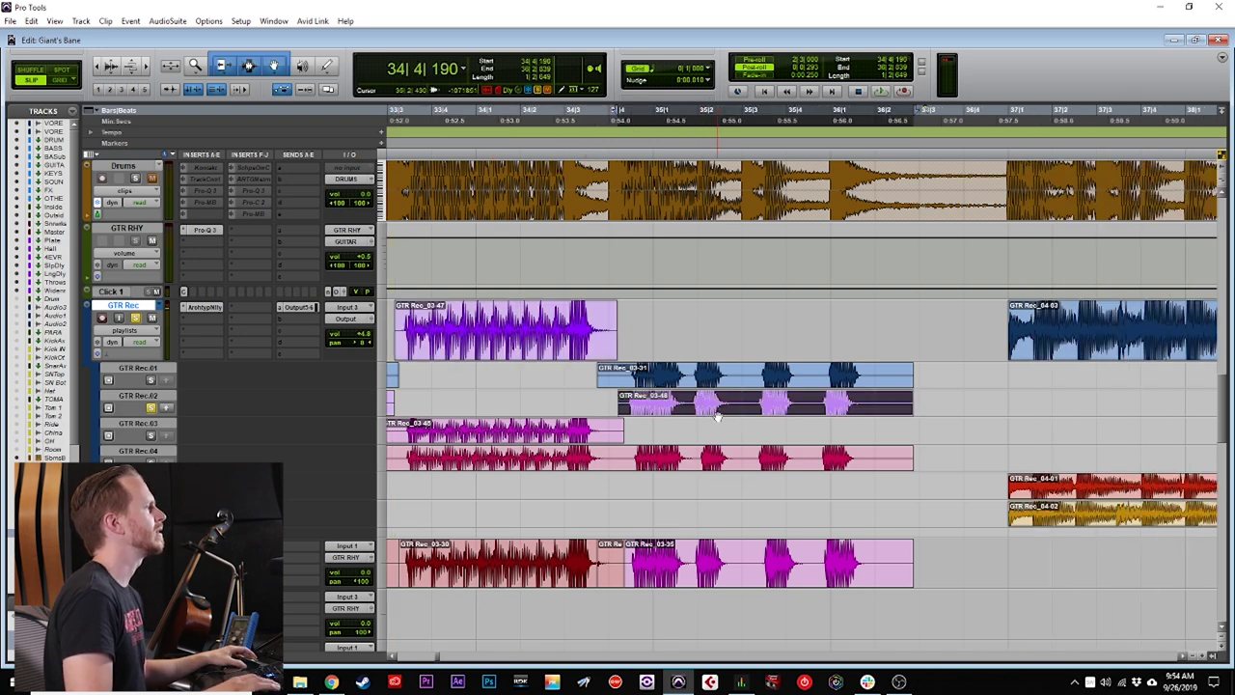
key("space")
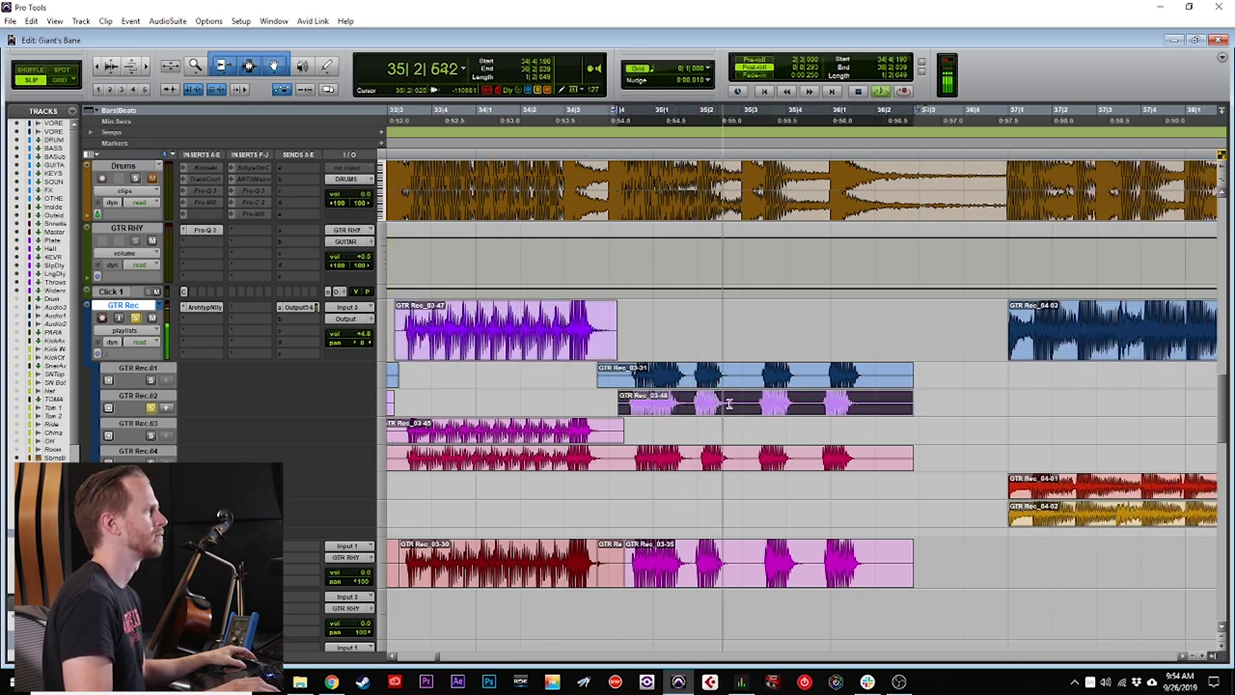
left_click(734, 466)
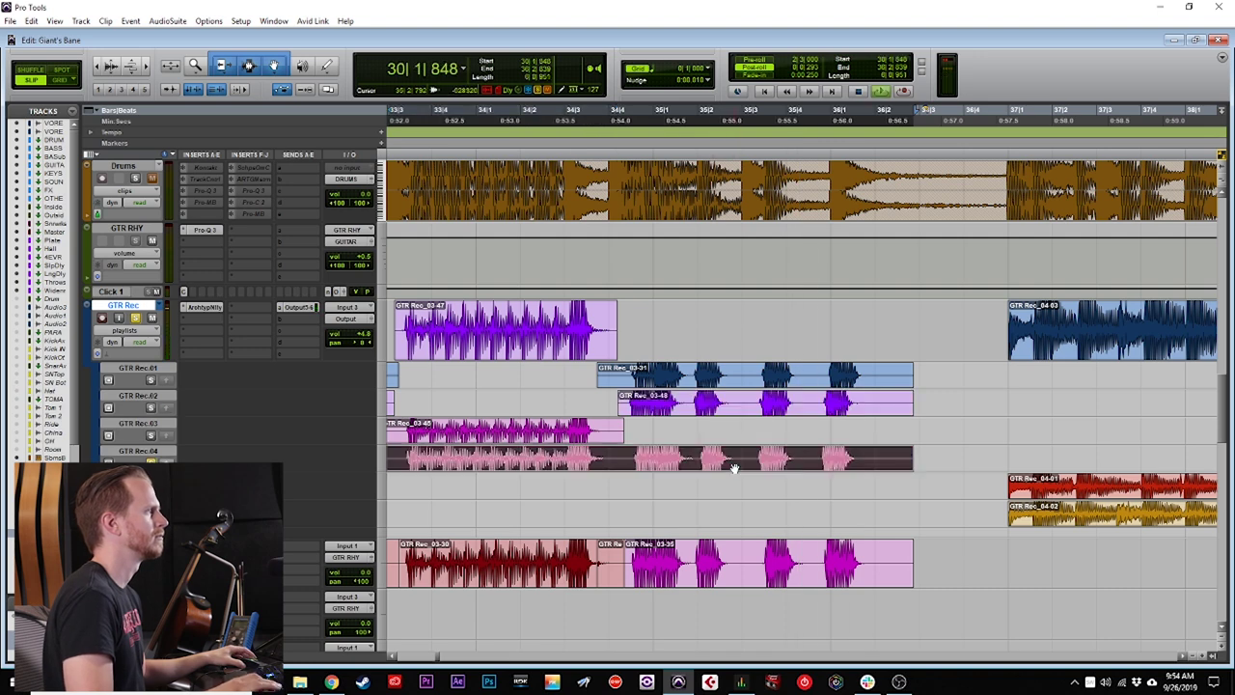
left_click(623, 451)
key("space")
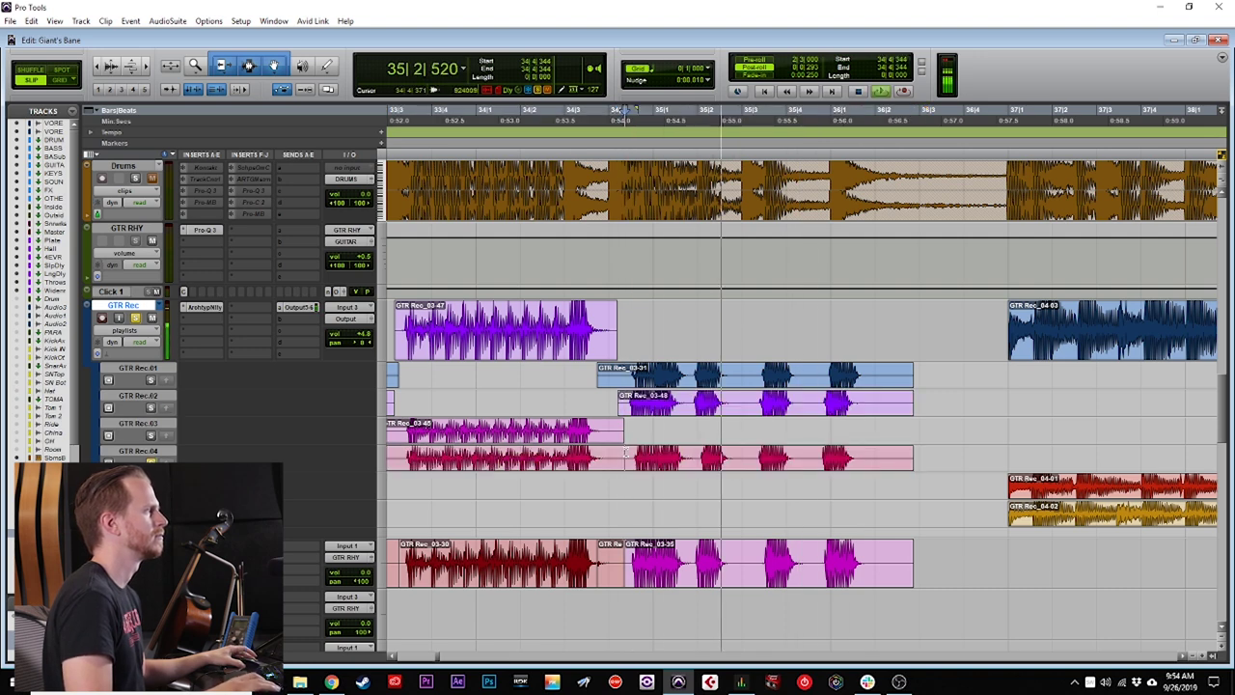
key("space")
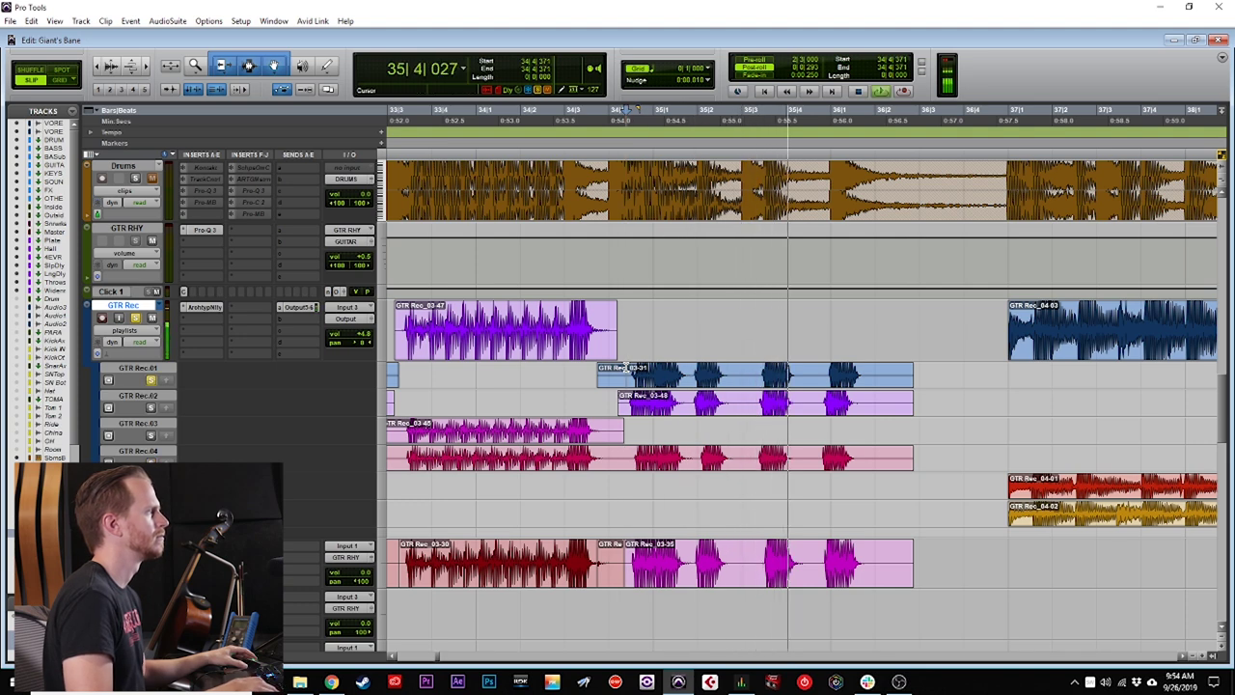
key("space")
left_click(656, 410)
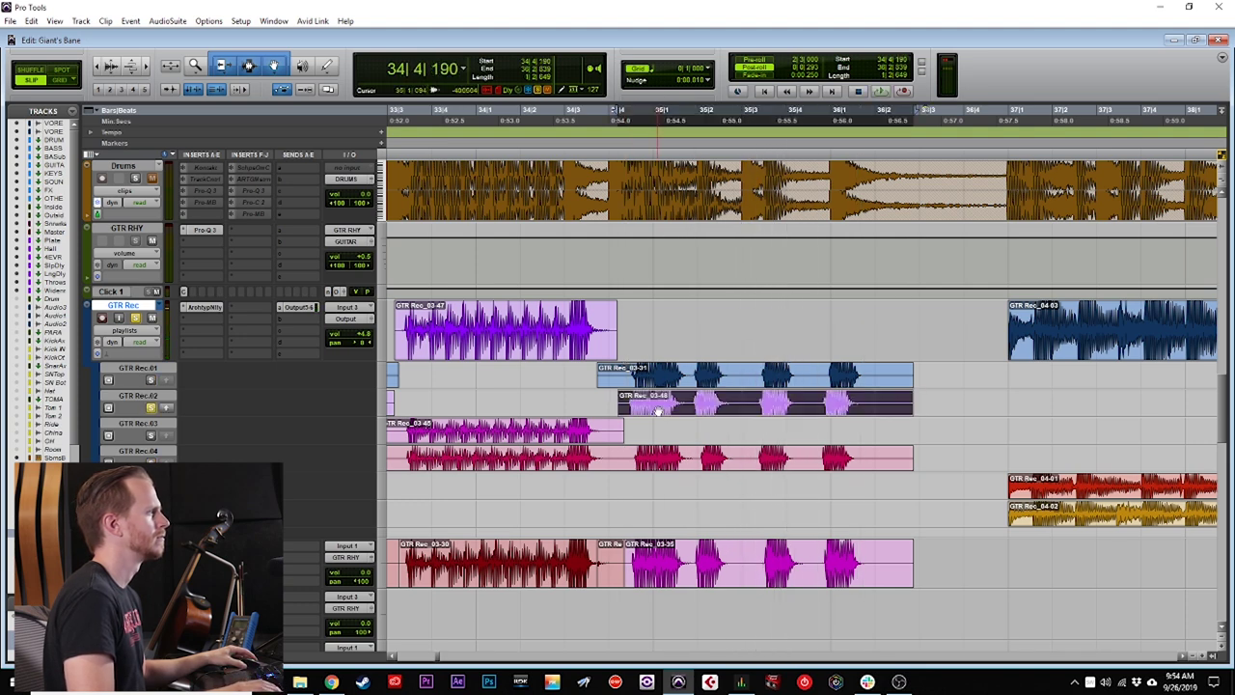
key("space")
Split GTR Rec.04's clip at bar 34 beat 4 and move GTR Rec.02's closing clip up into the main playlist.
left_click(624, 450)
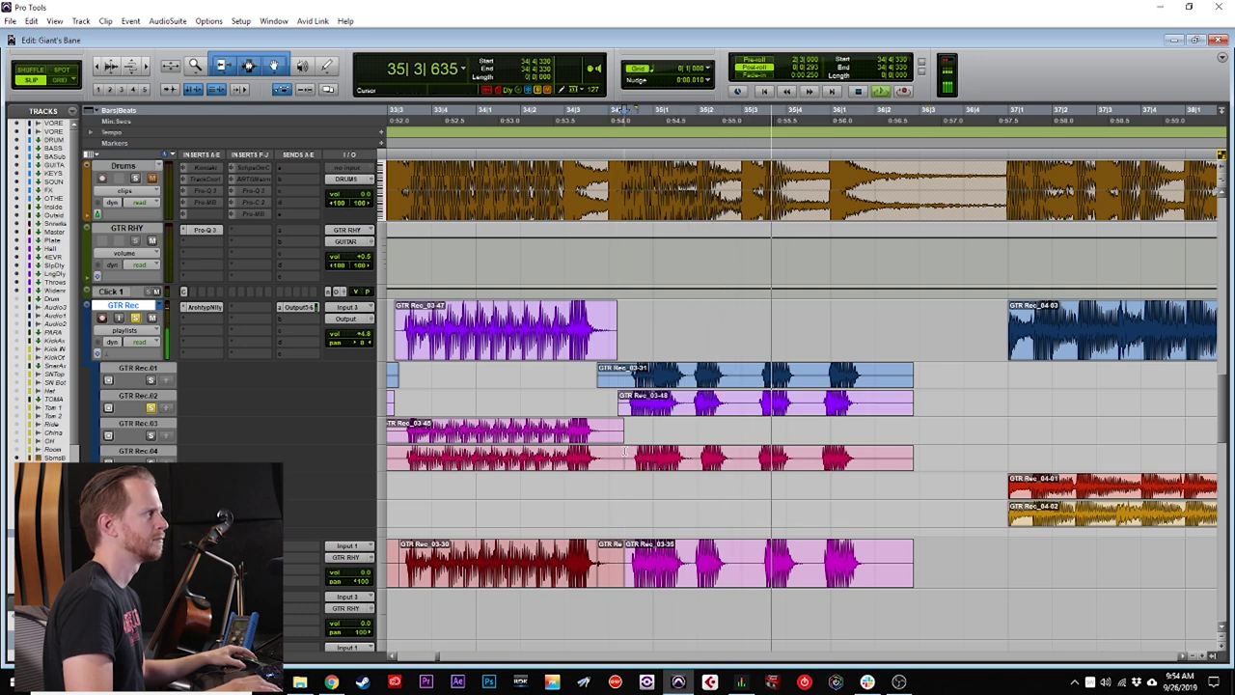
key("b")
left_click(669, 466)
key("space")
left_click_drag(771, 404, 771, 338)
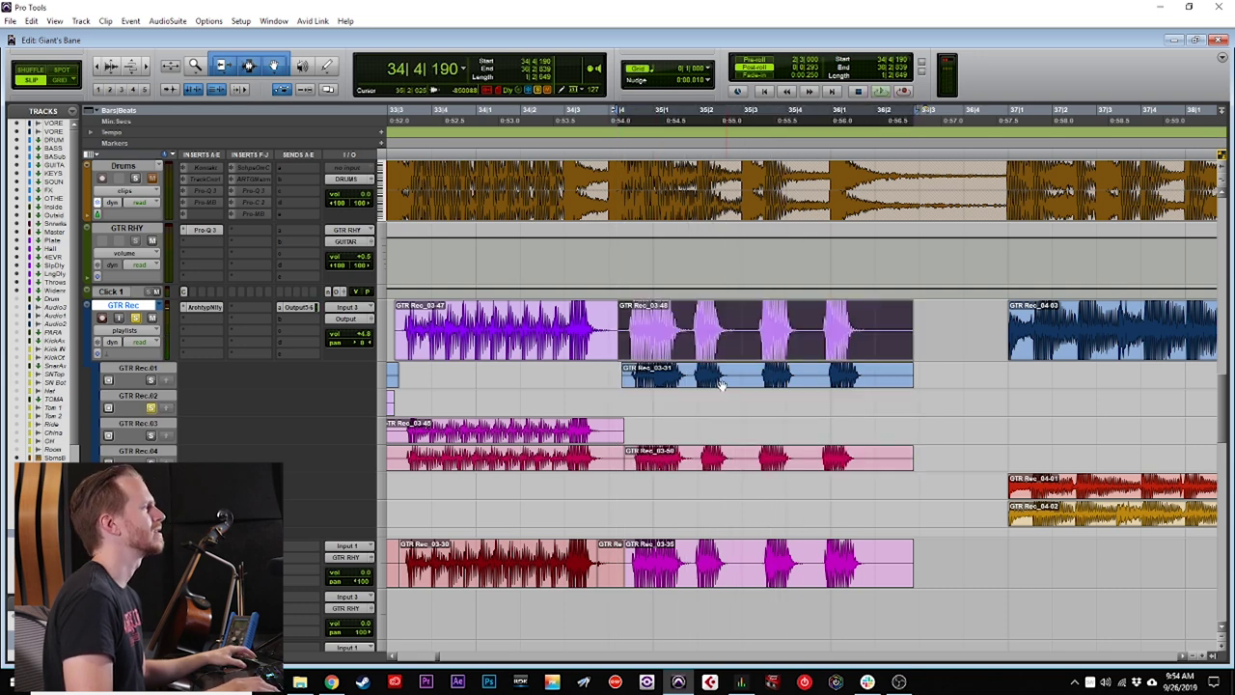
Move the finished comp from bar 25 through bar 36 off GTR Rec onto the empty track directly below GTR 1.05.
key("r")
key("r")
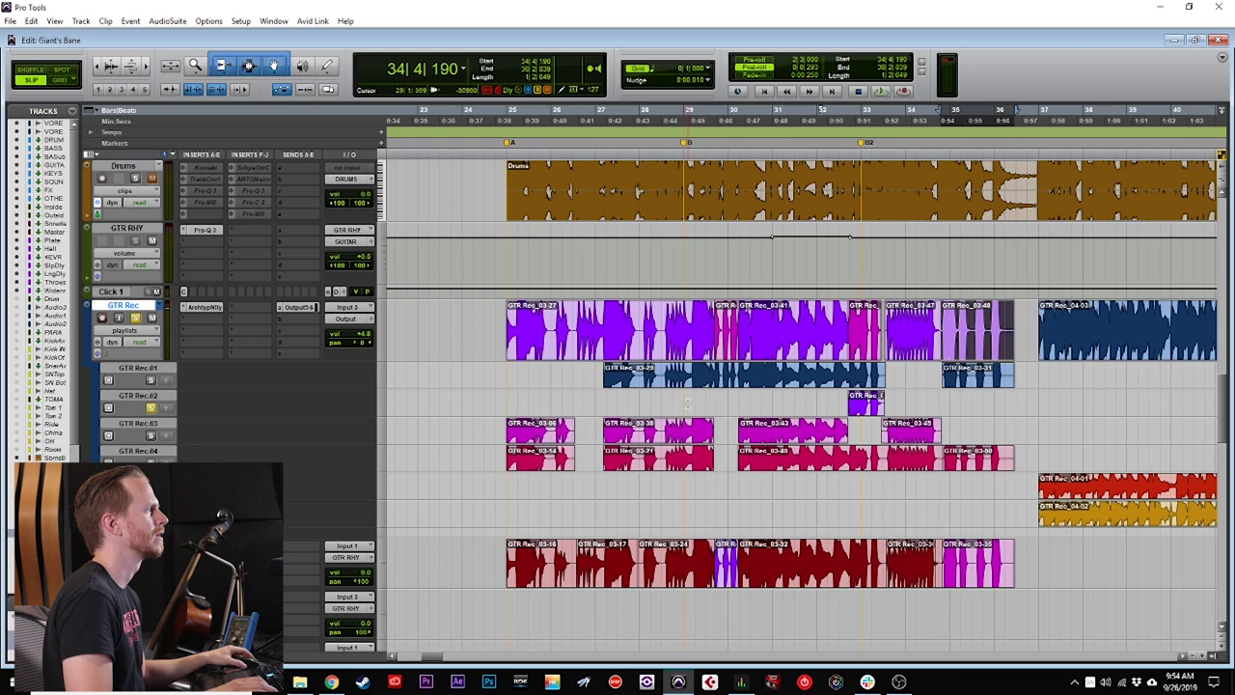
left_click(521, 352)
scroll(637, 406, "down", 3)
left_click_drag(589, 211, 570, 489)
scroll(570, 489, "left", 1)
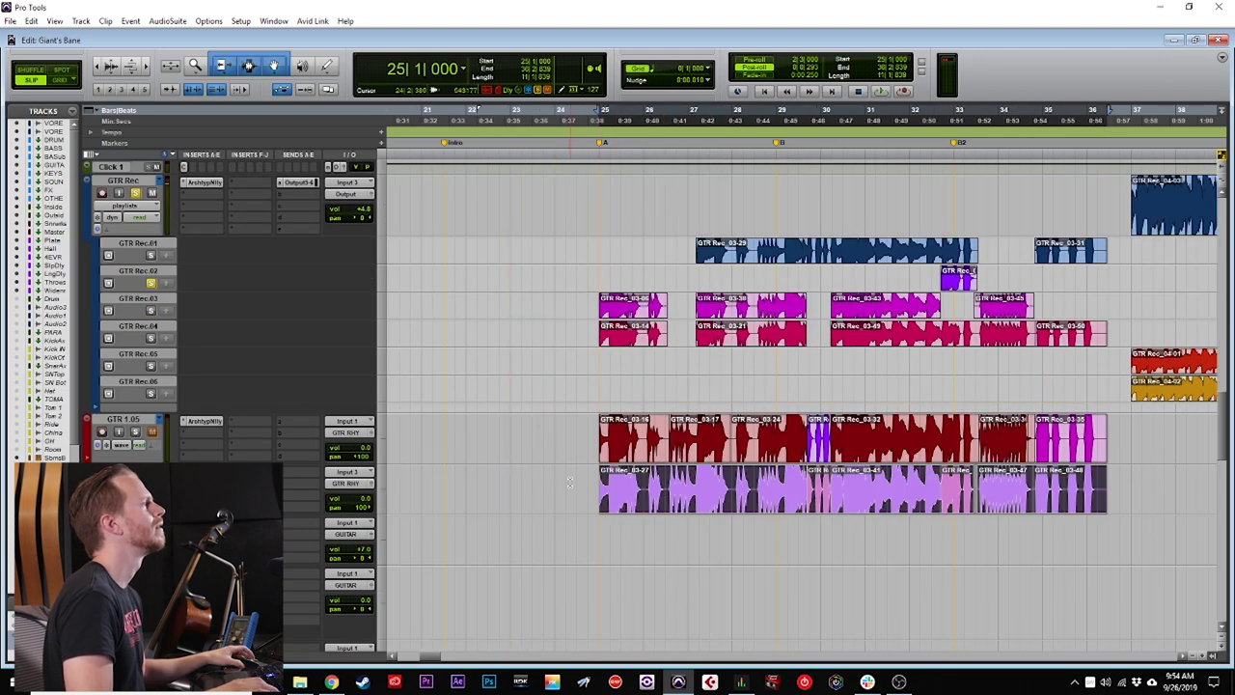
scroll(564, 478, "right", 3)
scroll(556, 461, "left", 1)
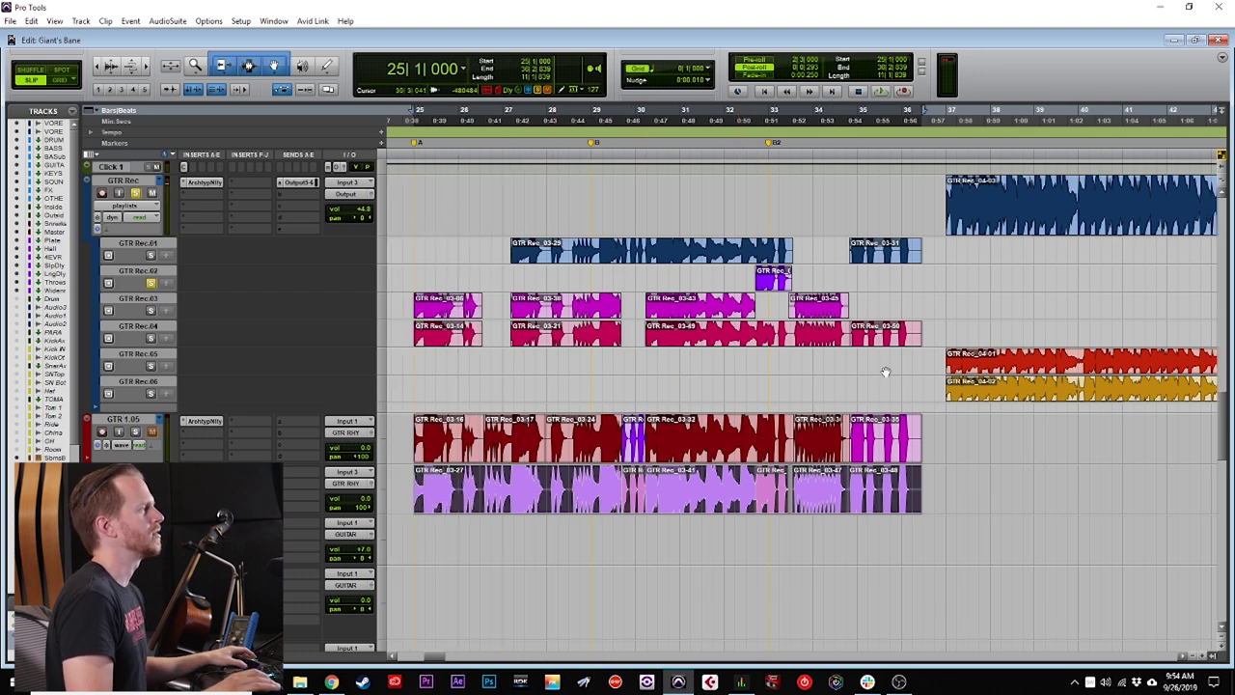
scroll(752, 436, "left", 1)
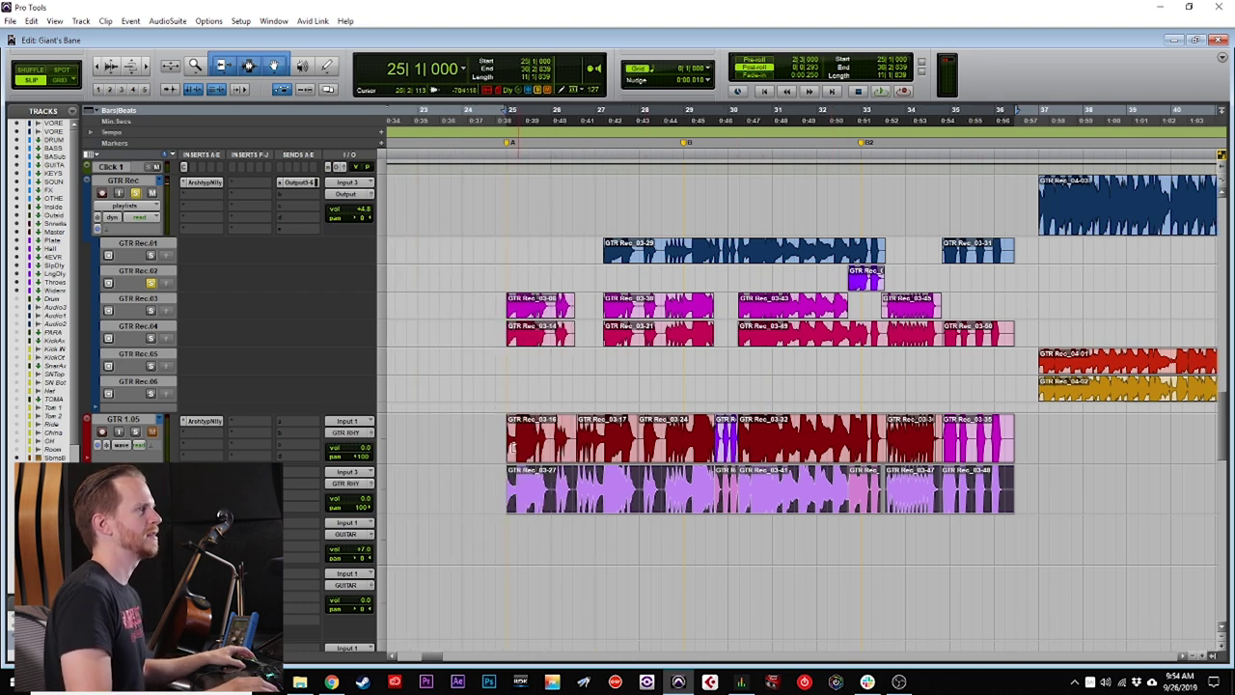
Play the two comped guitar tracks together from bar 25.
left_click(493, 439)
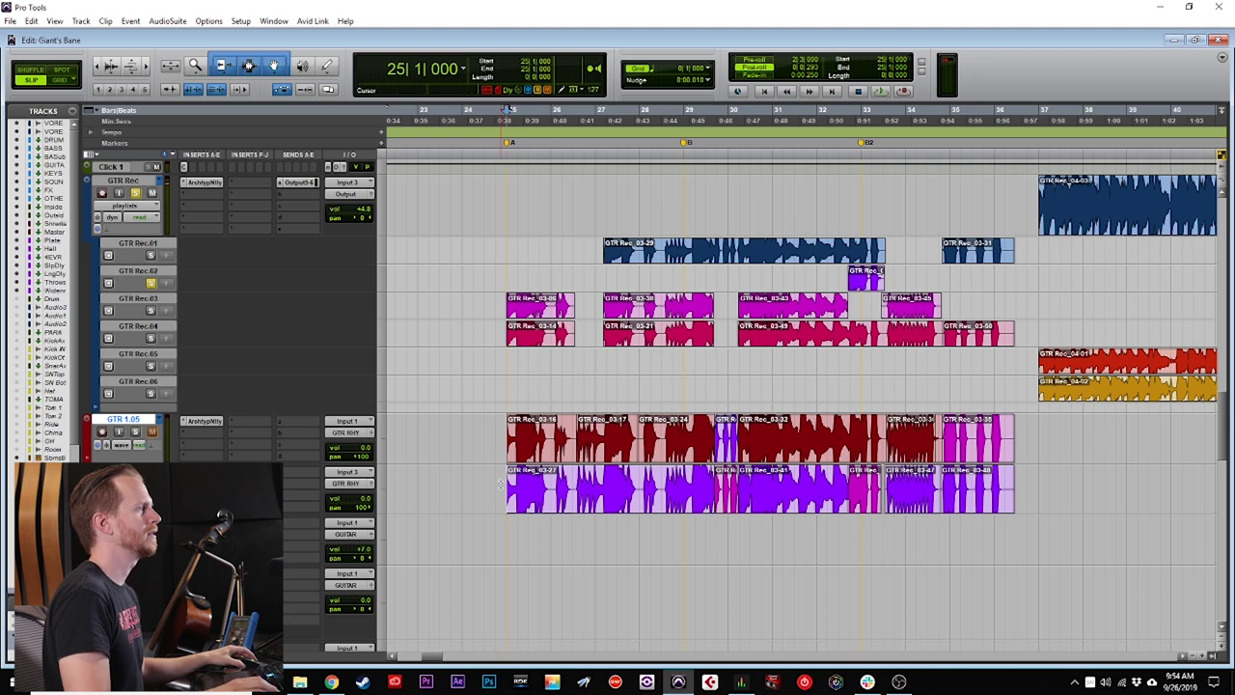
key("t")
key("t")
key("t")
scroll(598, 490, "right", 4)
key("r")
key("r")
scroll(600, 489, "right", 1)
key("r")
scroll(601, 487, "right", 3)
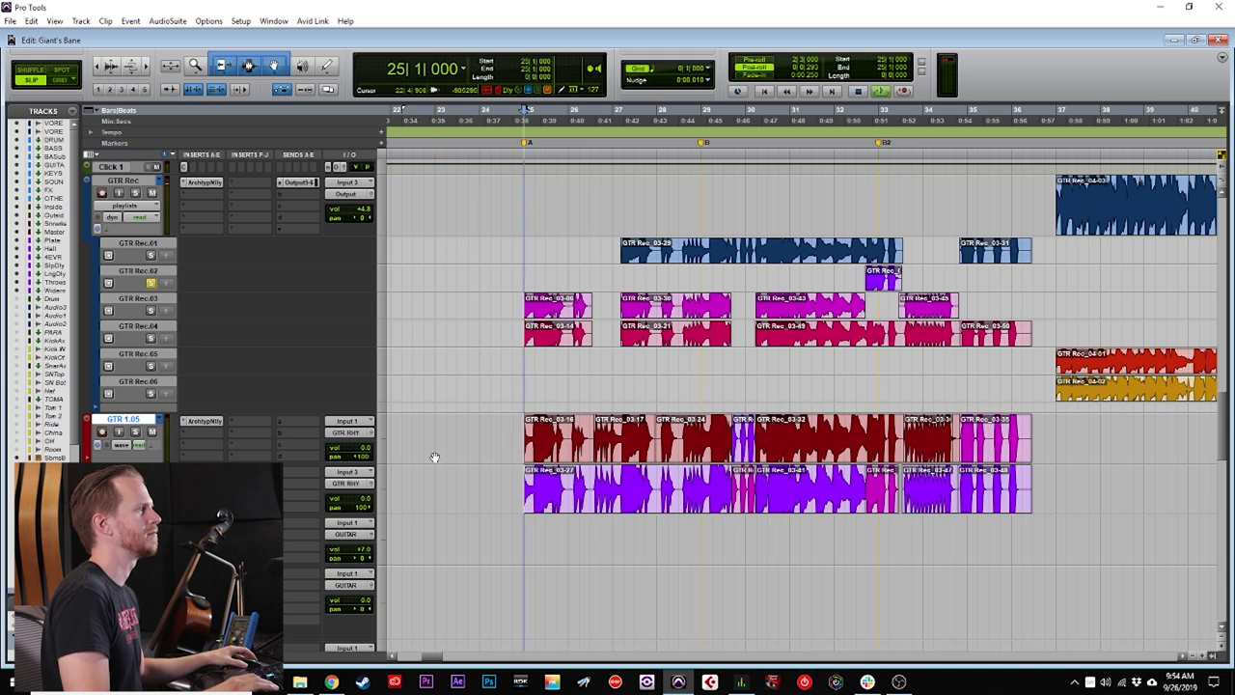
key("space")
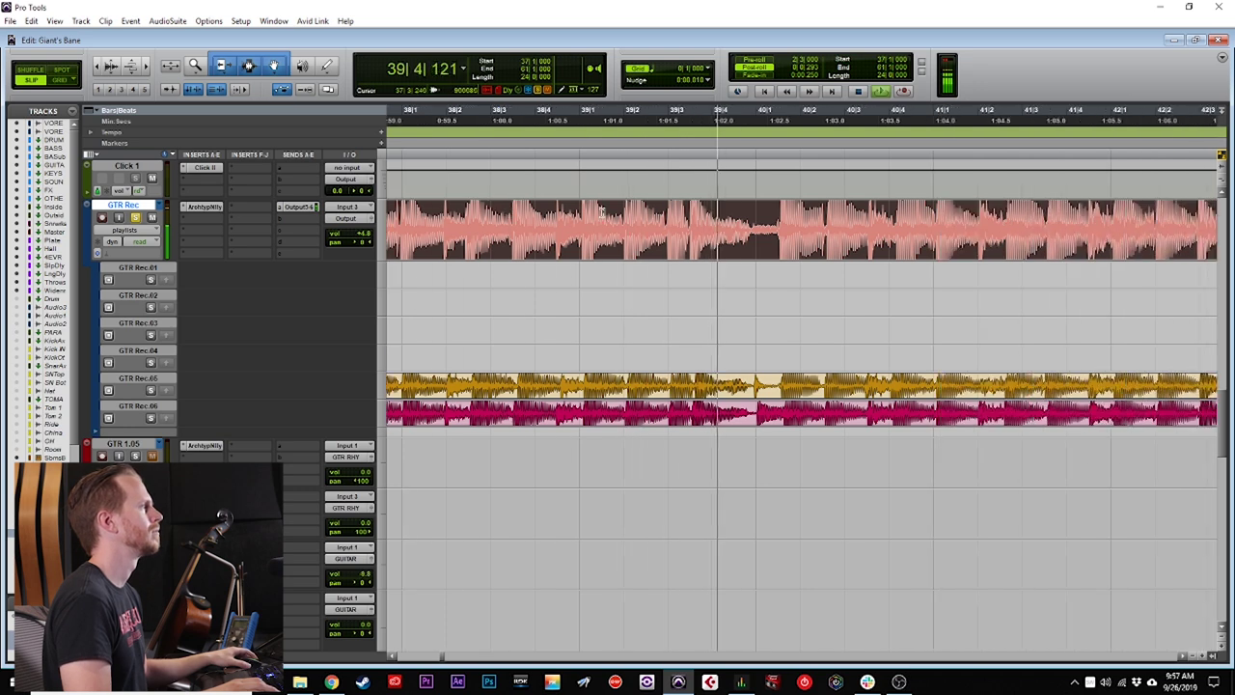
Audition GTR Rec.05 from bar 37 and delete its short section from late bar 39 beat 4 into bar 40 beat 1.
key("space")
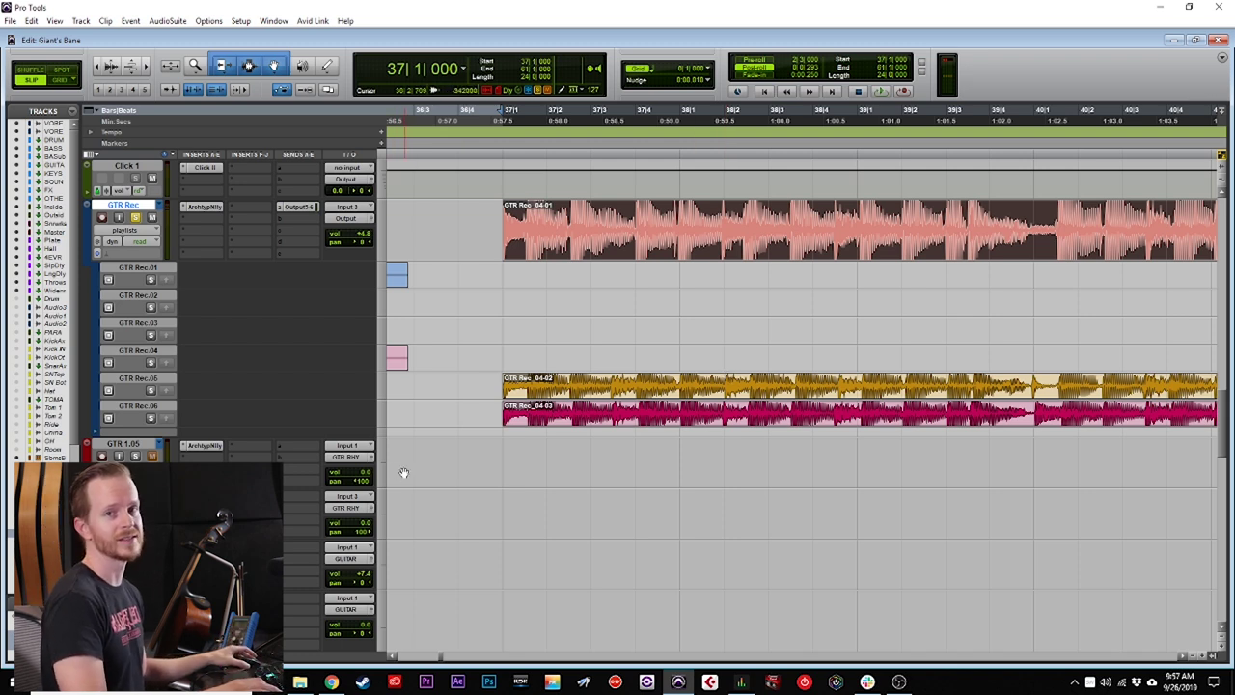
left_click(487, 379)
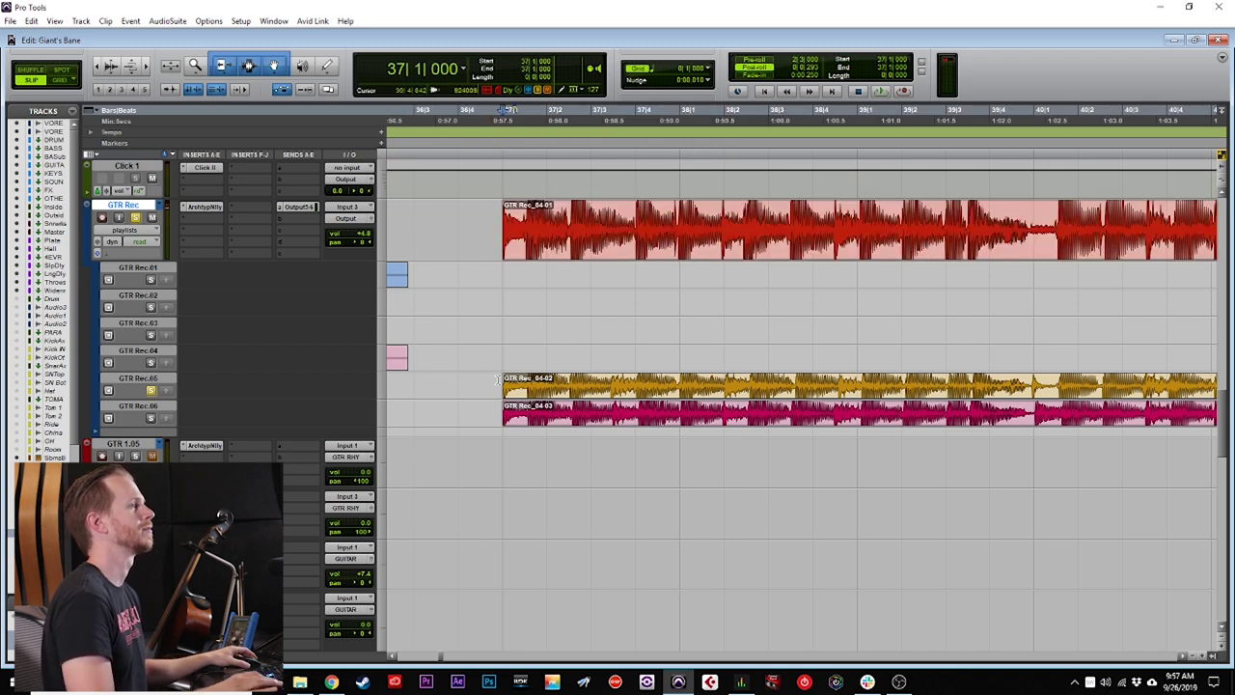
key("space")
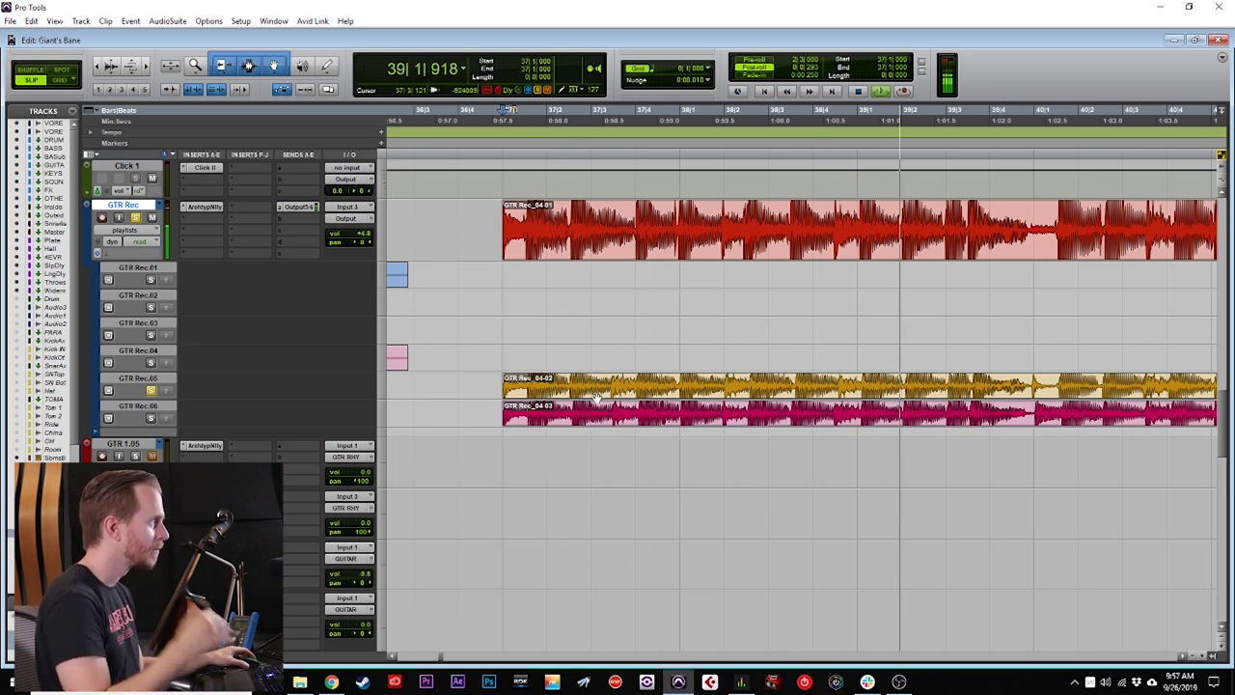
key("space")
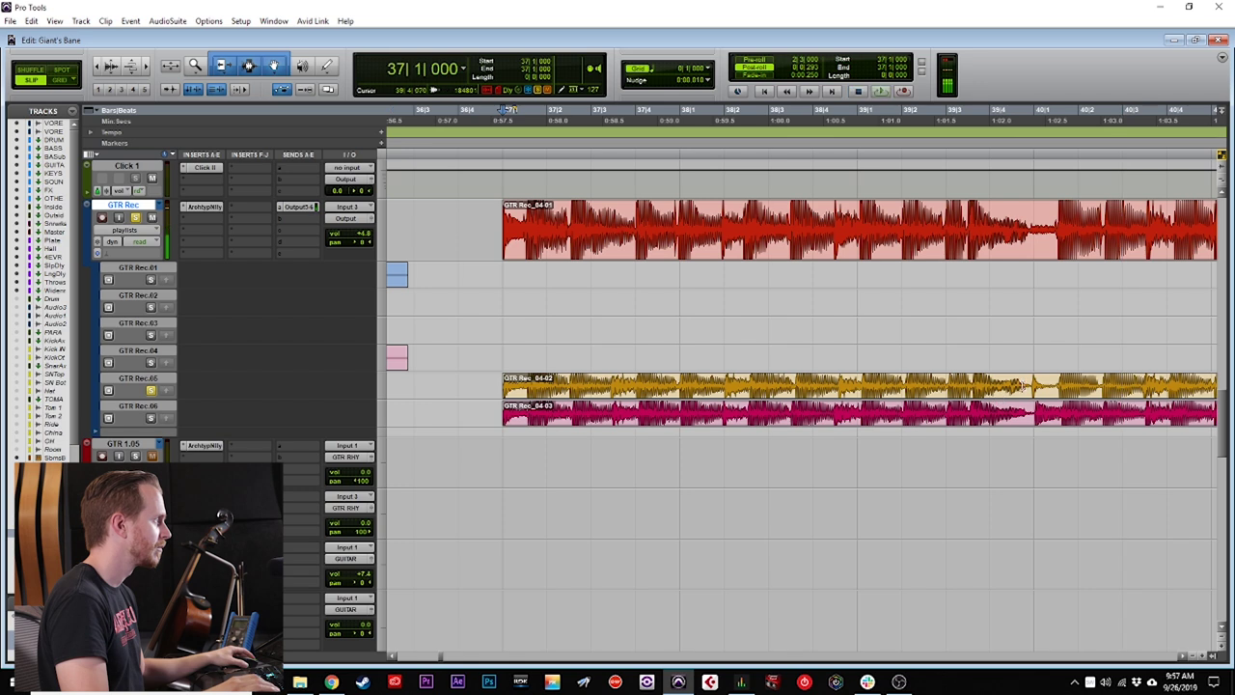
key("Delete")
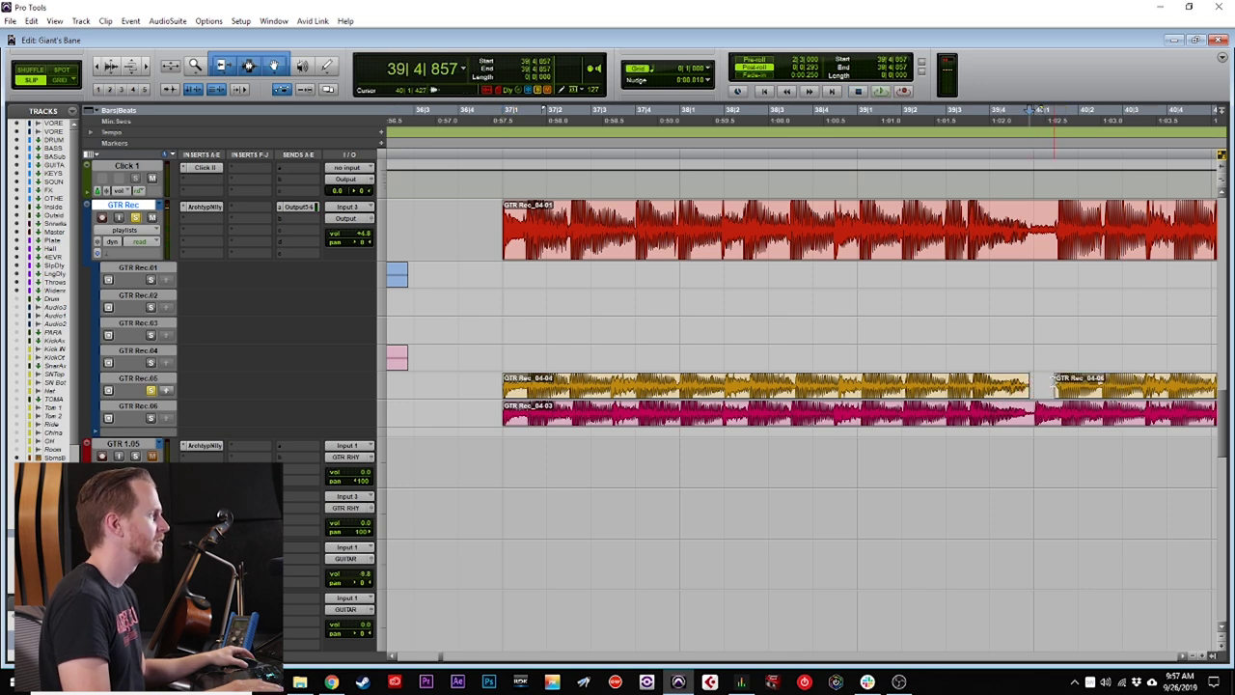
Audition GTR Rec.06 from bar 37 and split its clip late in bar 39 beat 4.
scroll(1030, 378, "left", 2)
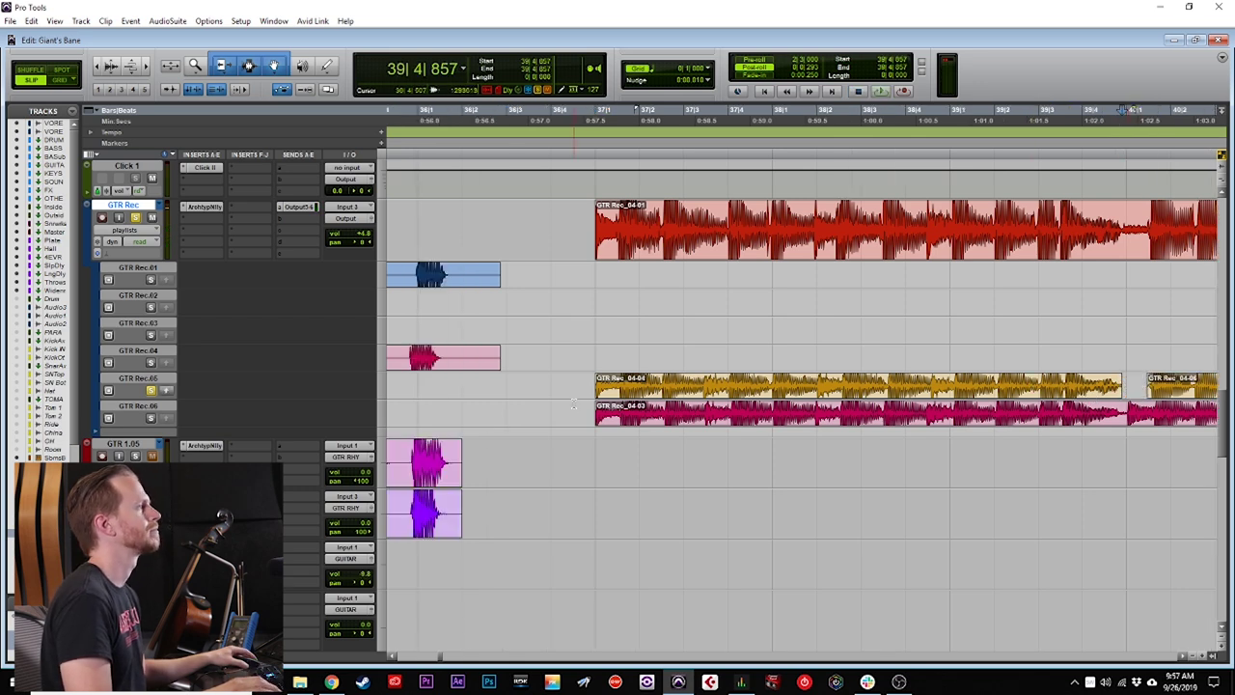
key("space")
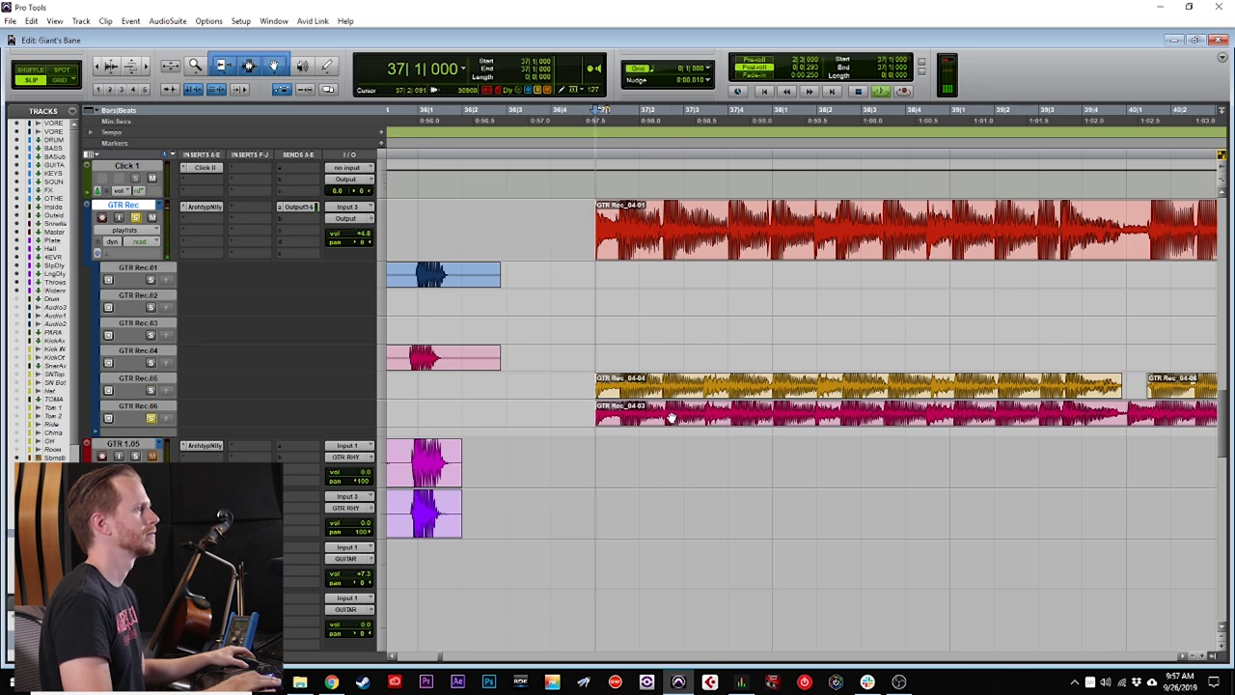
key("space")
scroll(671, 417, "right", 2)
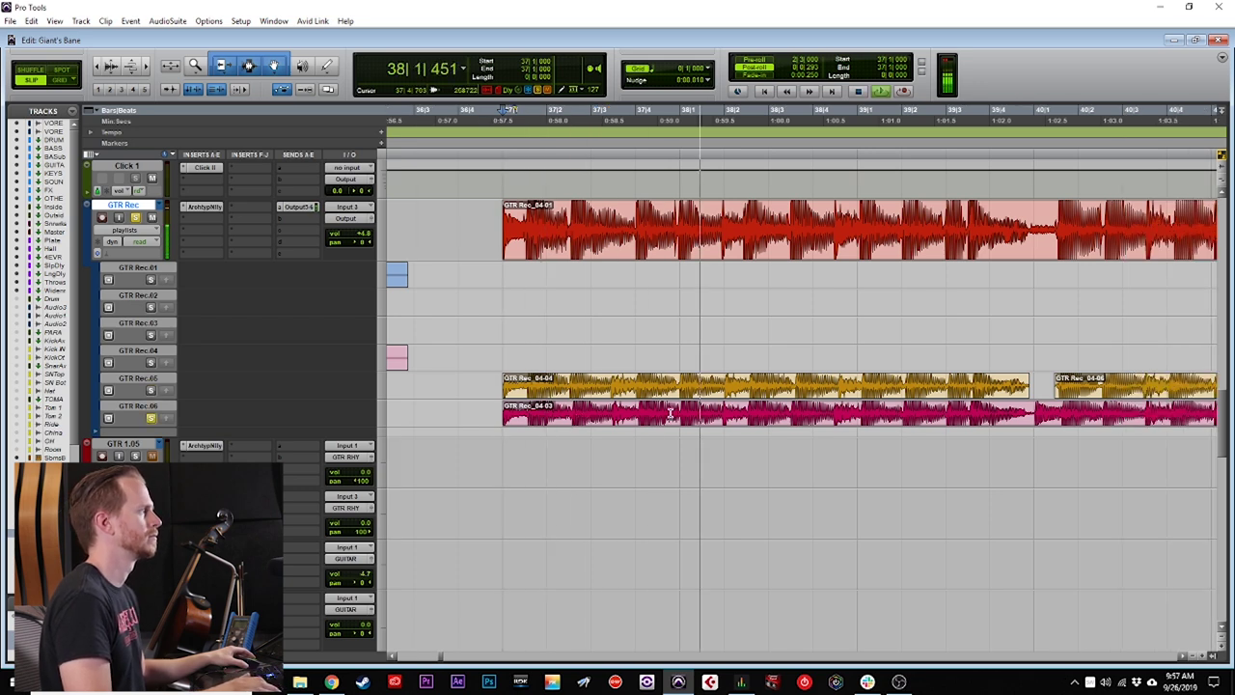
scroll(670, 413, "right", 2)
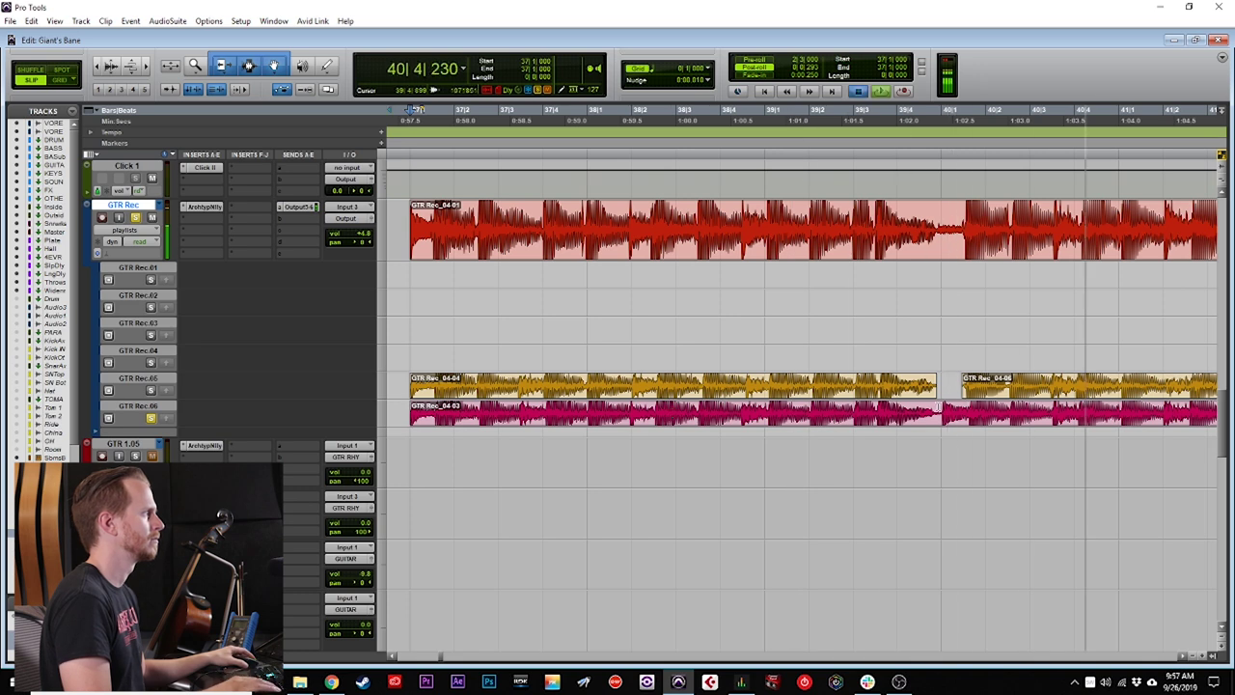
left_click(938, 408)
scroll(881, 431, "left", 2)
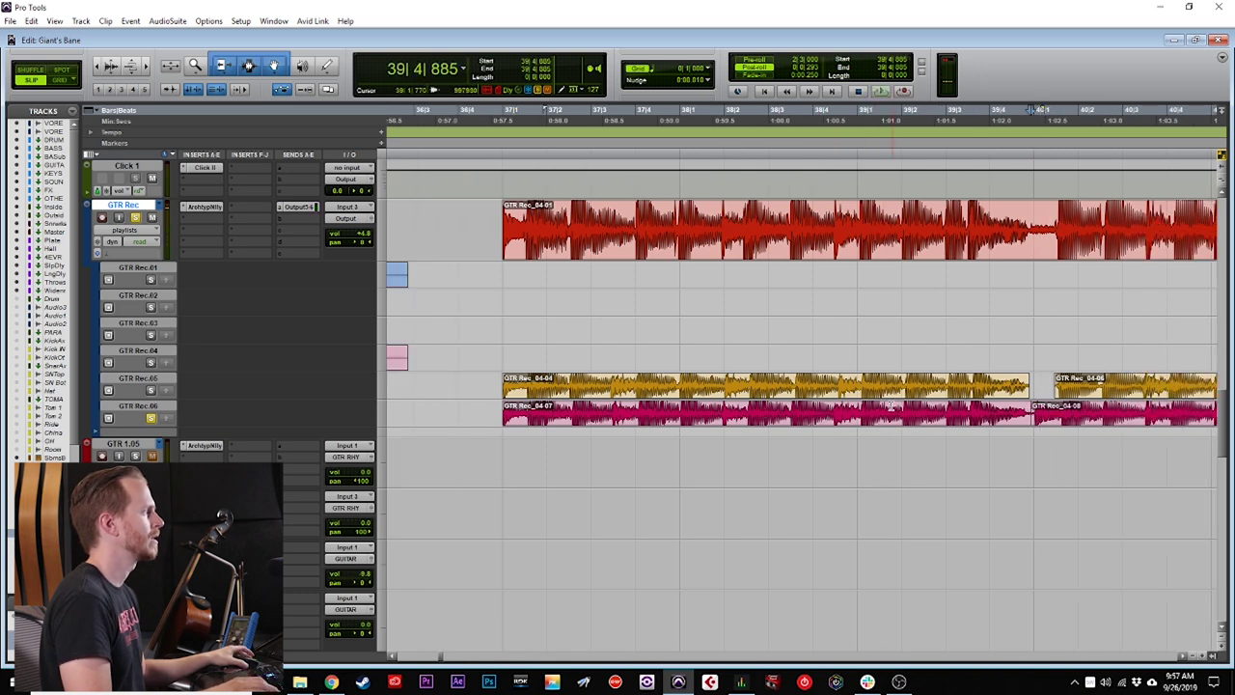
Audition GTR Rec.05 in bar 39 and move its phrase from bar 37 to late bar 39 beat 4 up onto GTR Rec.
key("space")
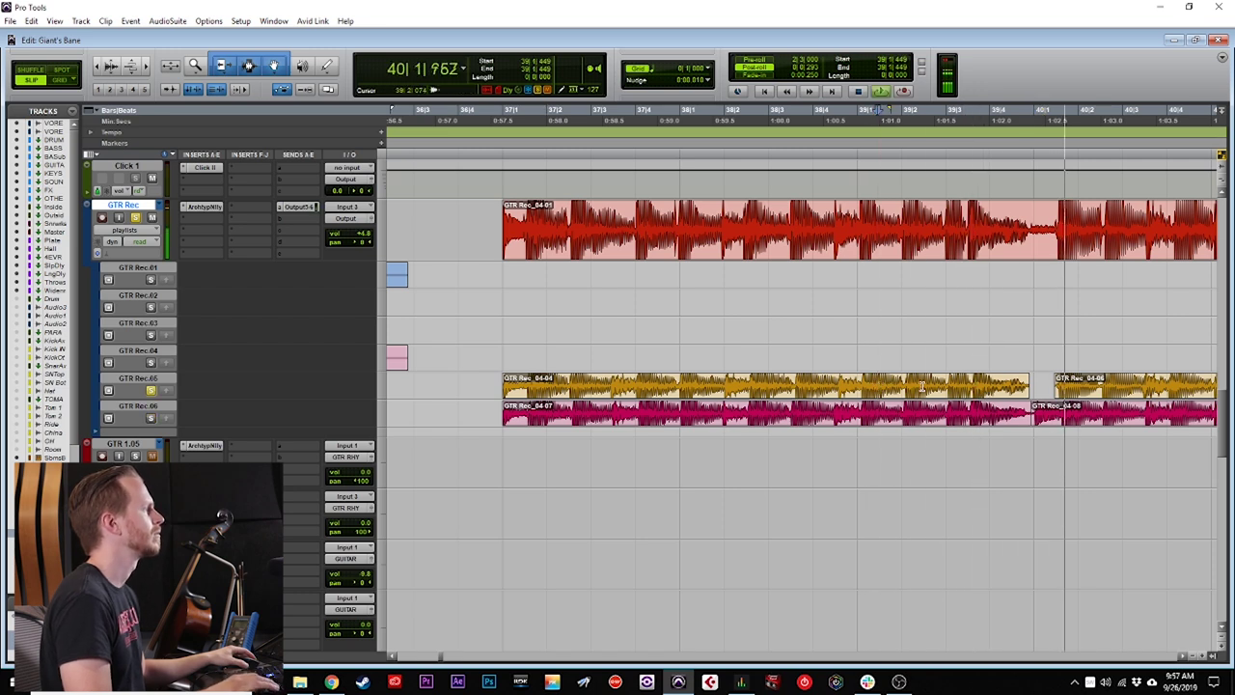
left_click(951, 384)
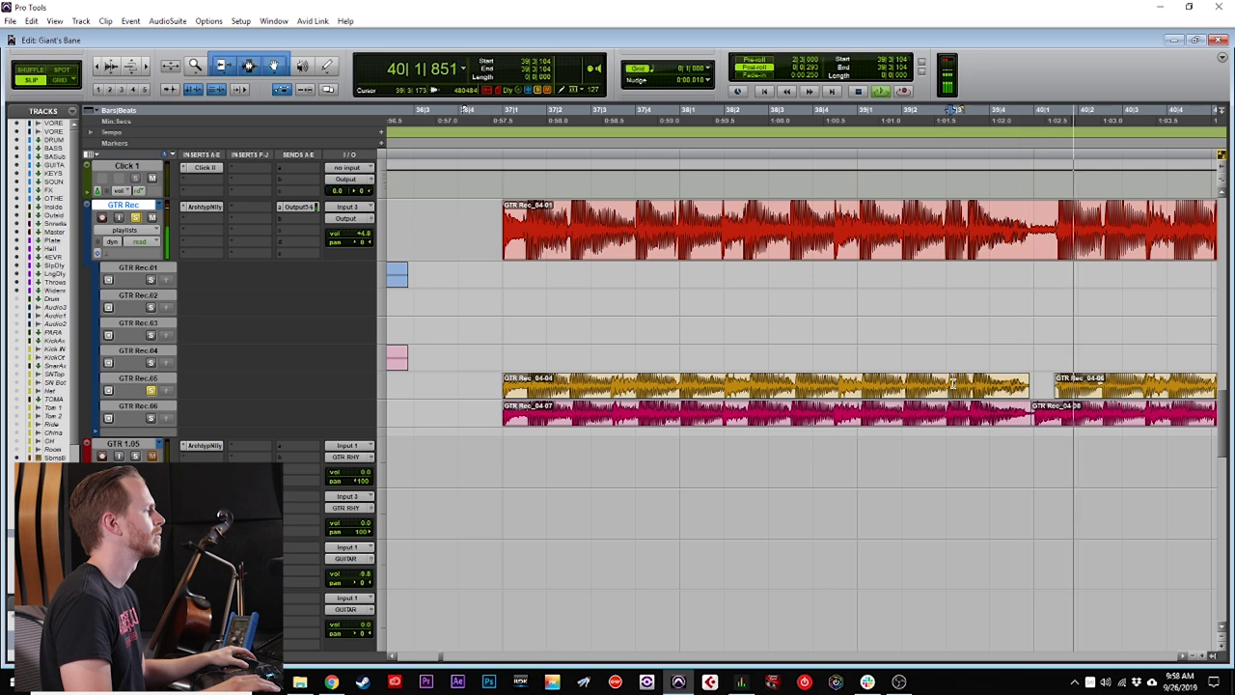
key("space")
left_click_drag(907, 393, 910, 236)
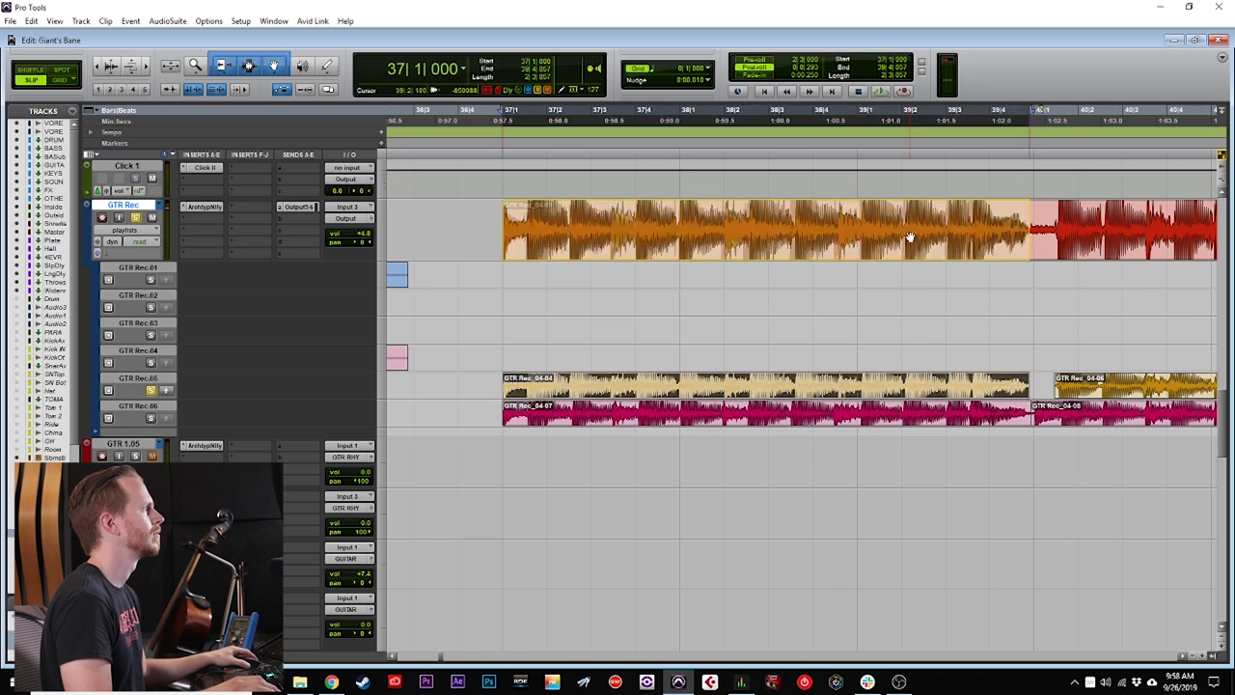
left_click_drag(909, 238, 912, 248)
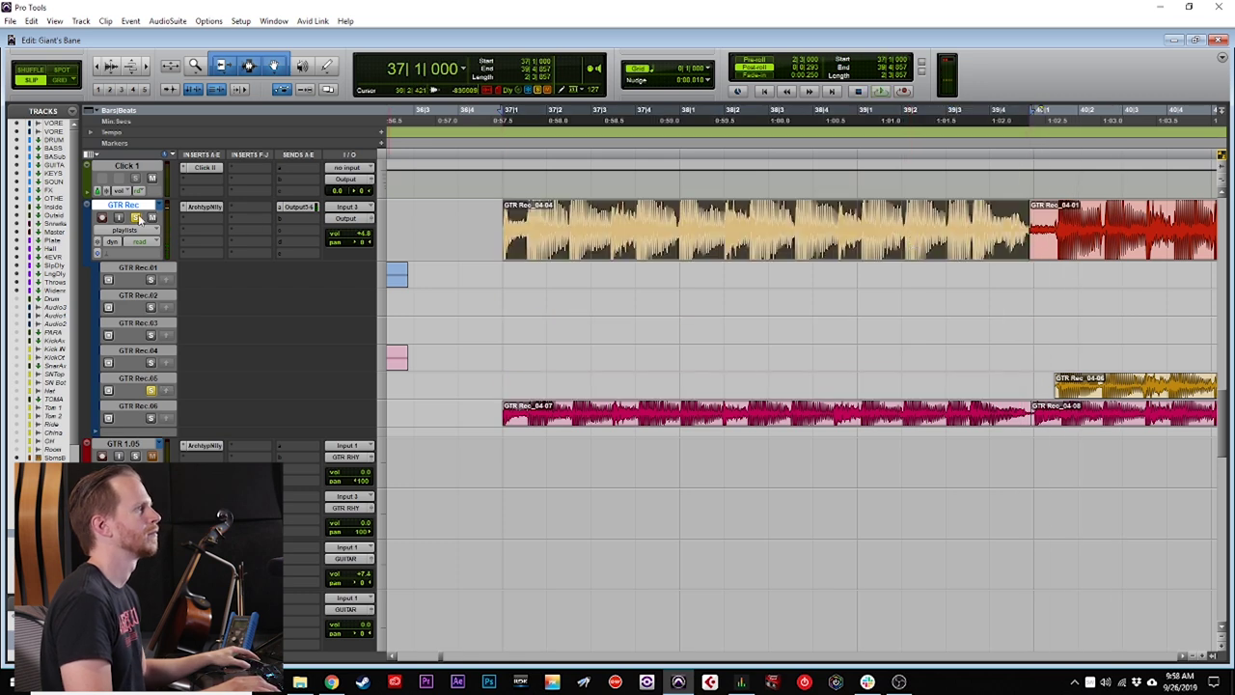
Play GTR Rec from bar 37 and delete its short sections at the start of bar 40 and at bar 46 beat 3.
key("Left")
key("space")
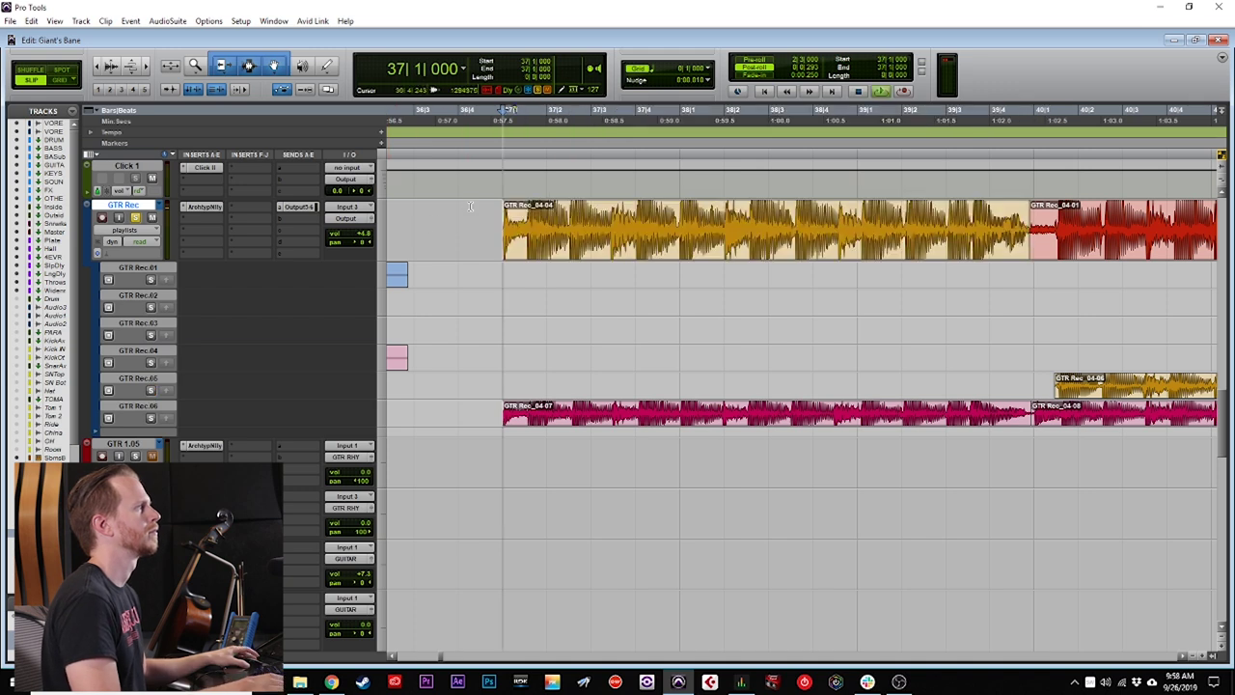
scroll(560, 279, "right", 1)
scroll(560, 276, "left", 1)
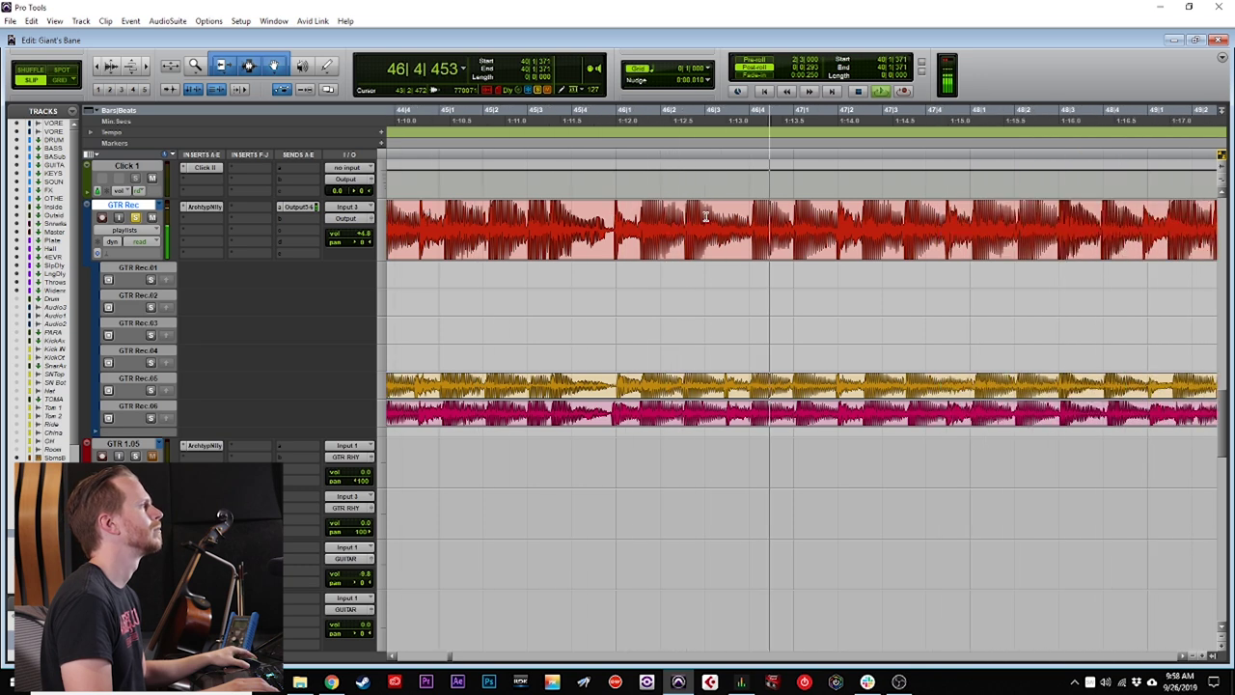
key("space")
left_click_drag(710, 209, 748, 210)
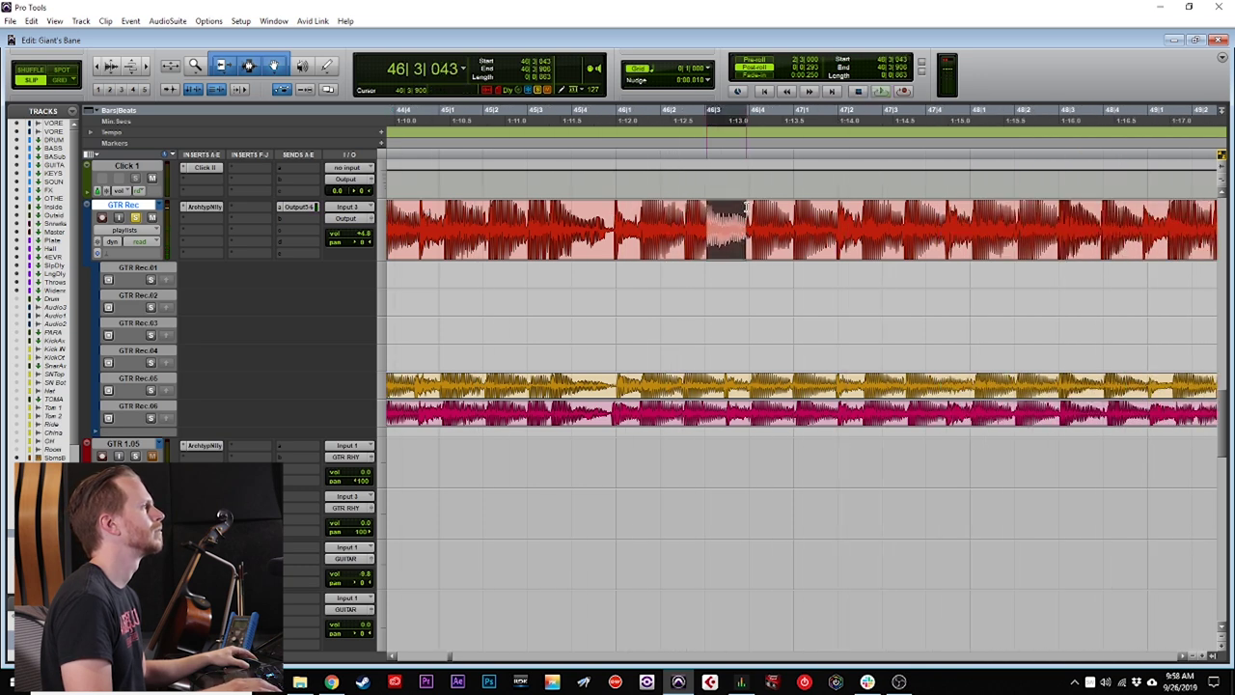
key("Delete")
Play GTR Rec from bar 46 beat 3 to its end, removing the section from late bar 51 beat 4 to bar 52 beat 3.
left_click(728, 209)
key("space")
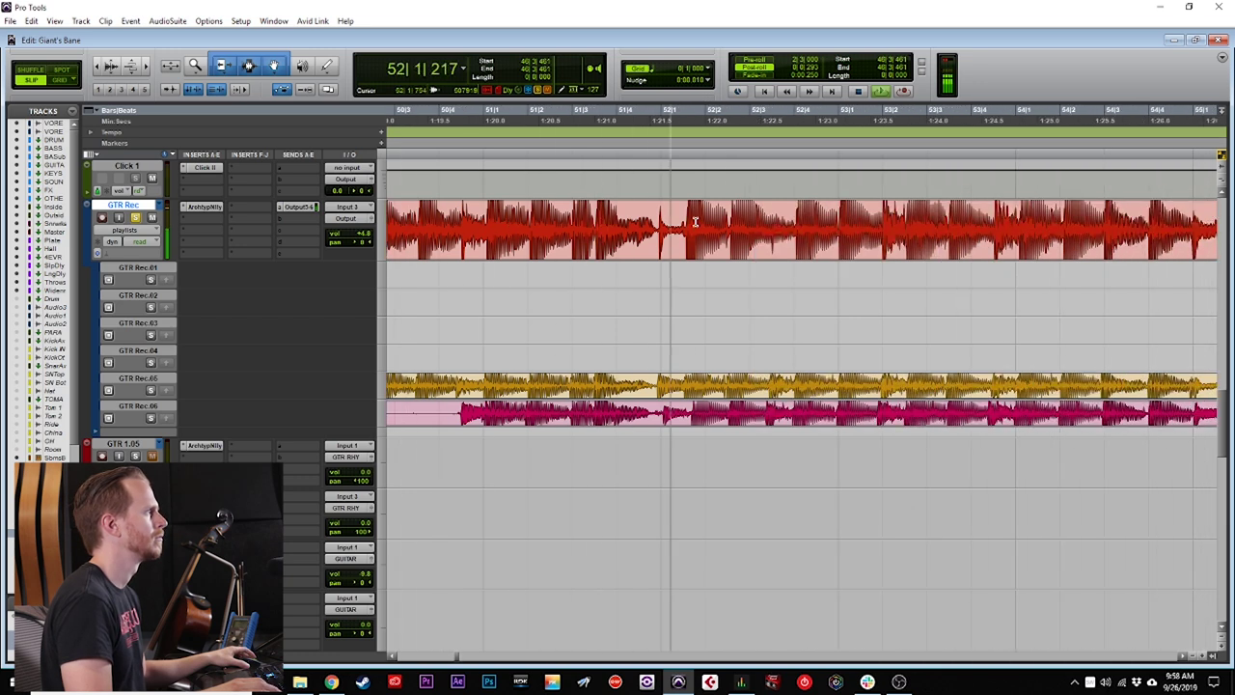
left_click_drag(656, 217, 684, 217)
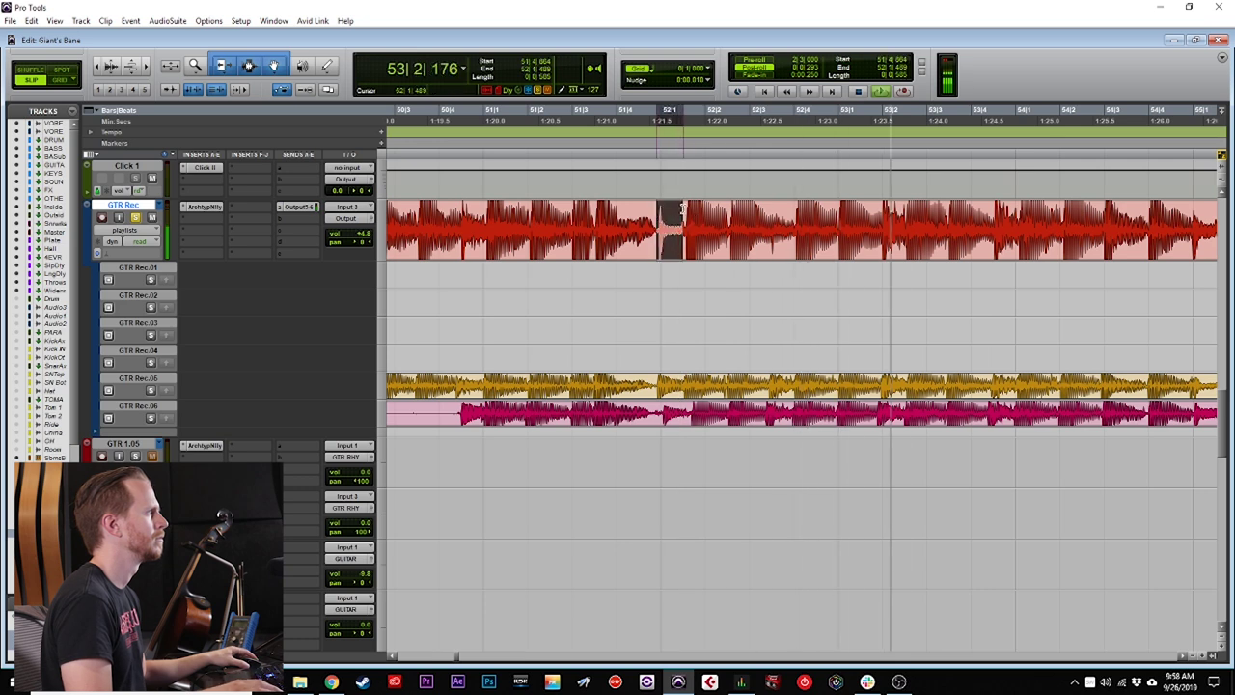
key("Delete")
left_click(785, 210)
key("a")
scroll(784, 211, "right", 5)
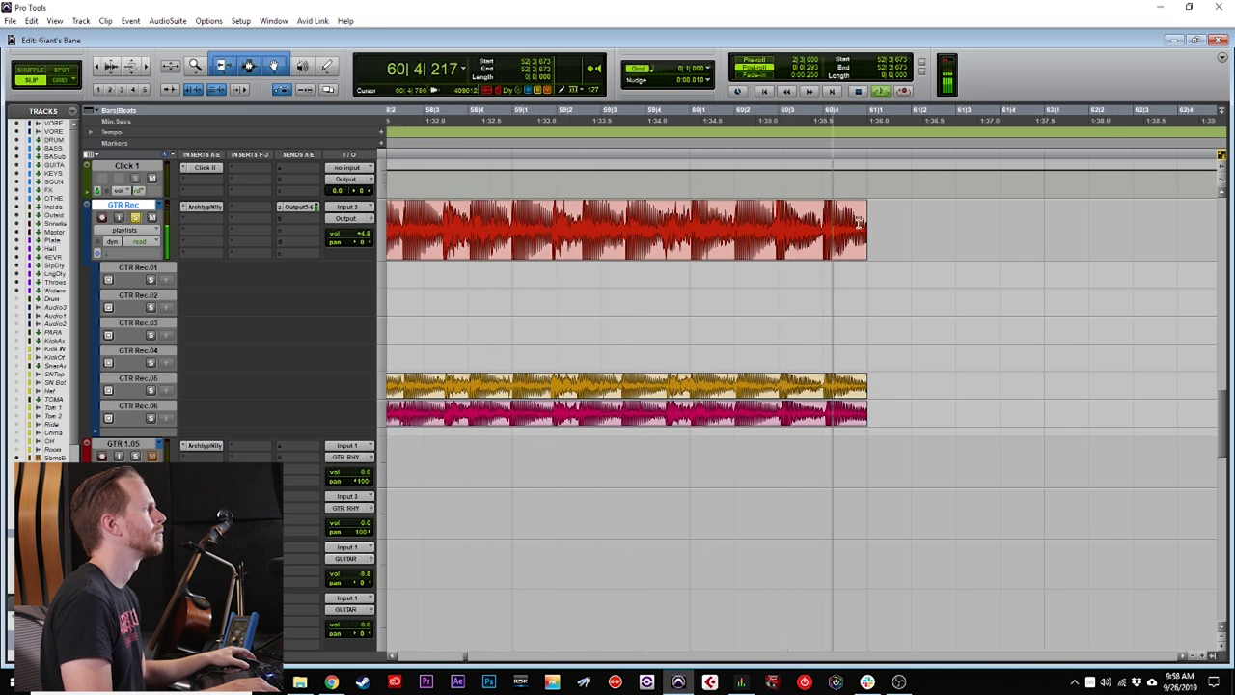
key("space")
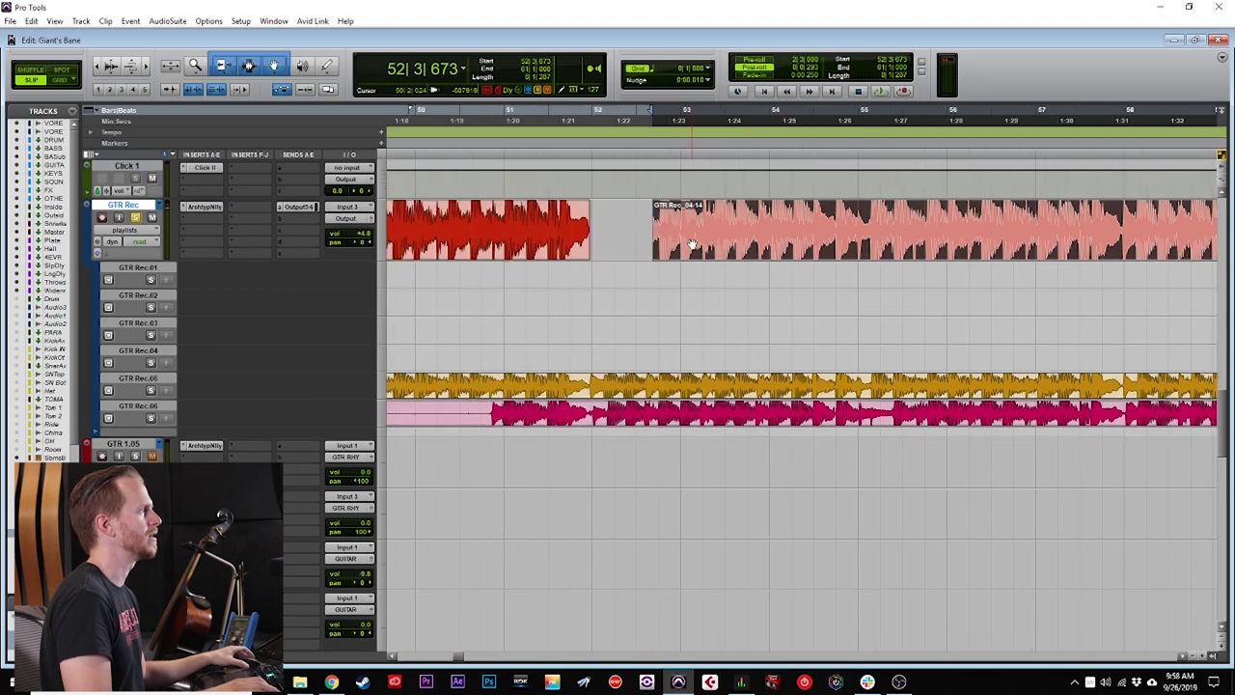
Play the GTR Rec comp from bar 37 toward the gap at bar 40.
scroll(965, 230, "right", 2)
scroll(899, 245, "left", 14)
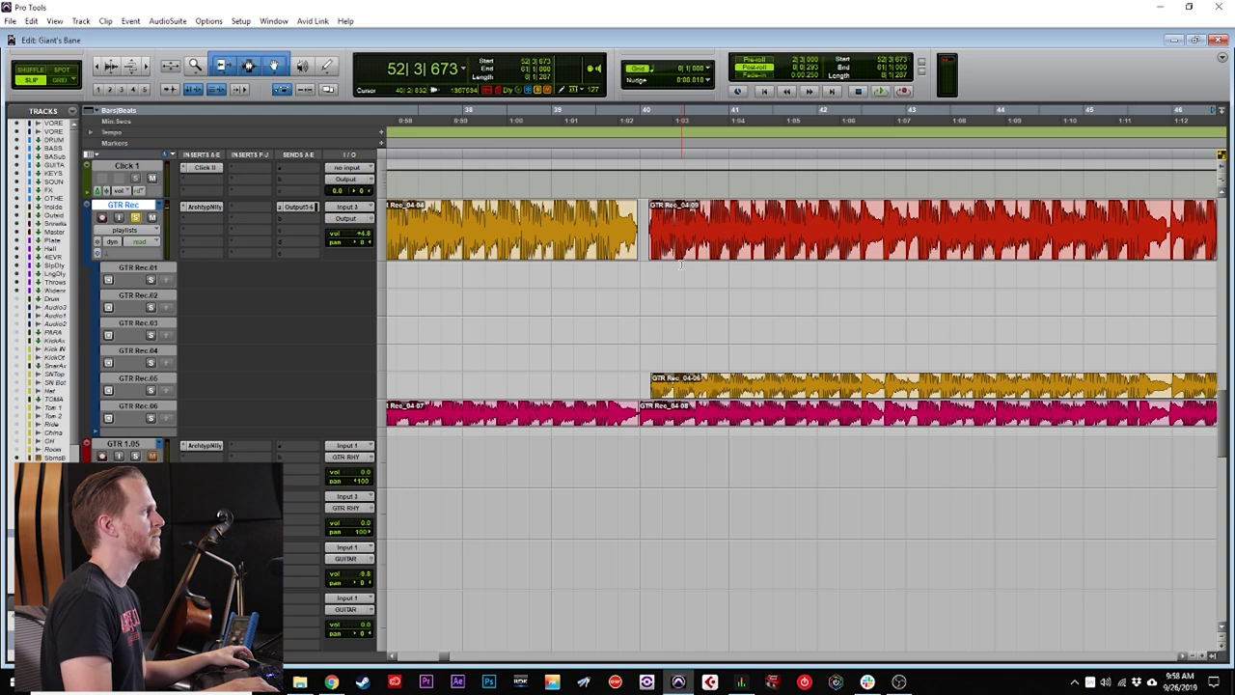
scroll(675, 246, "left", 3)
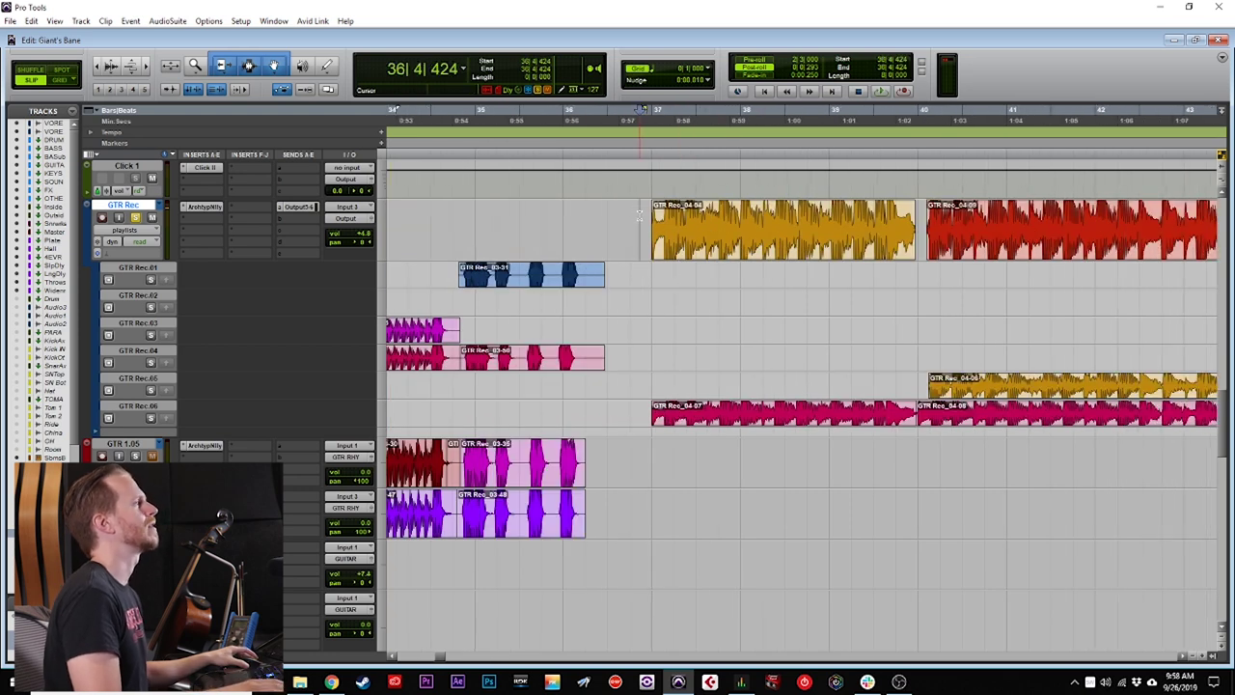
key("space")
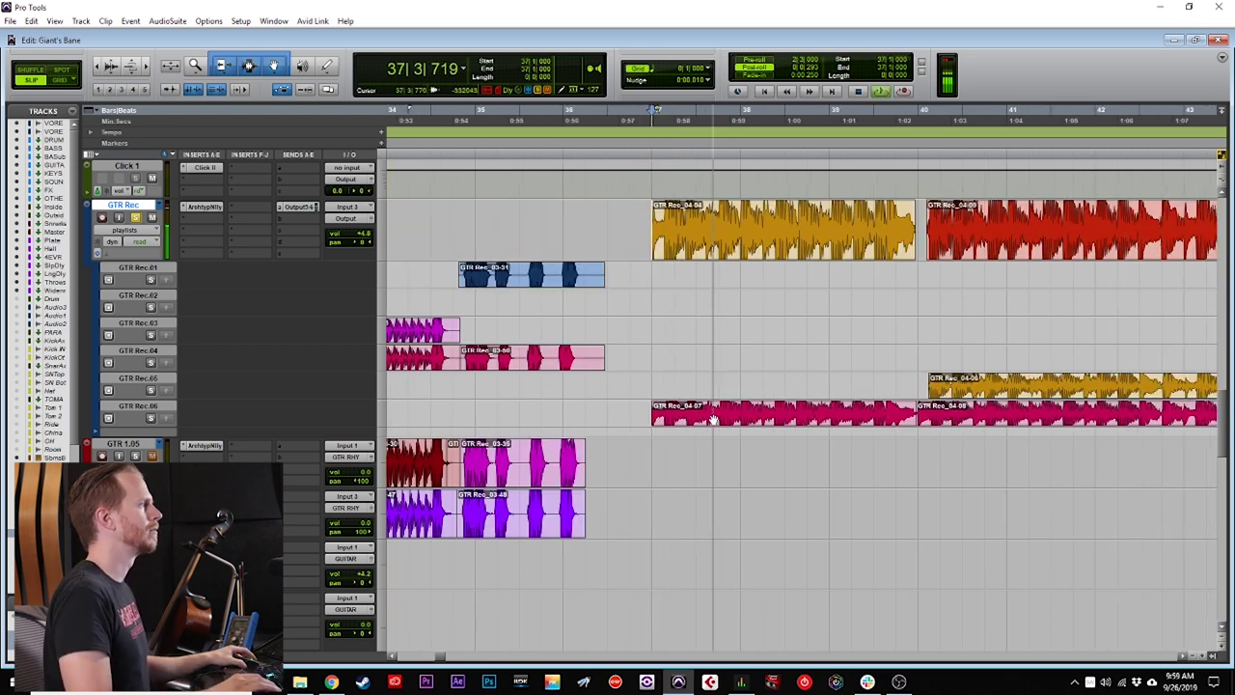
scroll(735, 382, "right", 2)
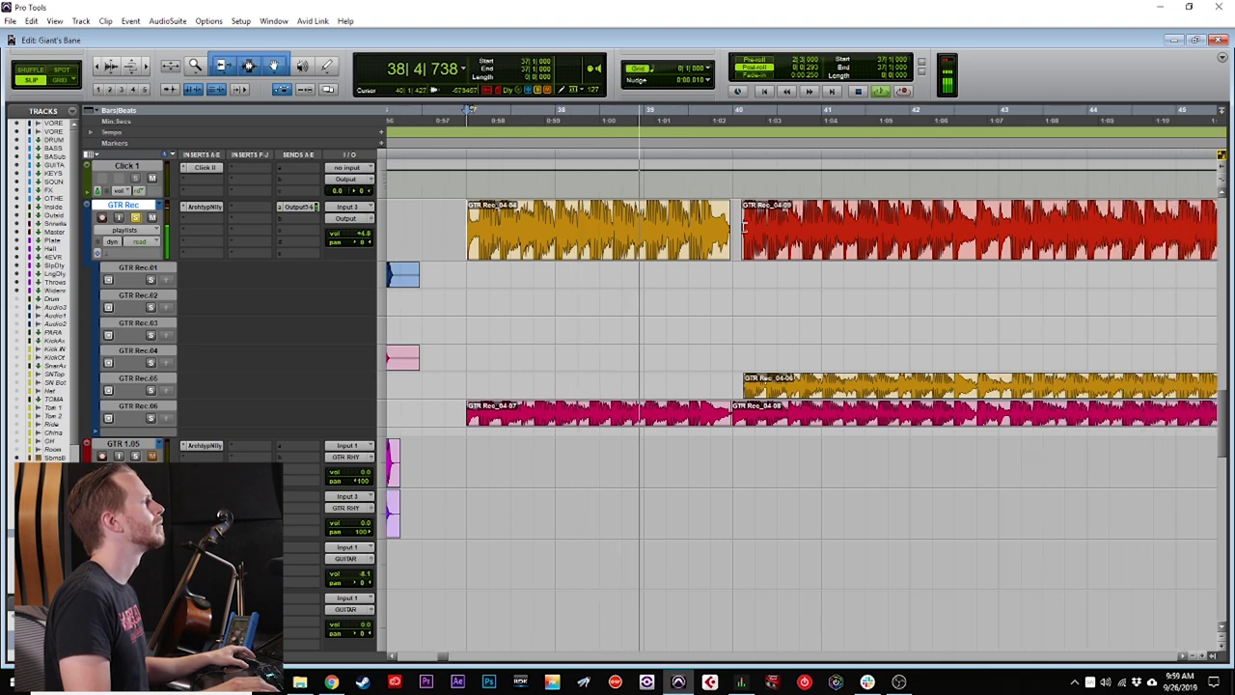
Audition GTR Rec.06 from bar 39 beat 4 and move its section from late bar 39 beat 4 into bar 40 beat 1 into the gap on GTR Rec.
left_click(735, 324)
key("t")
key("t")
scroll(683, 357, "right", 1)
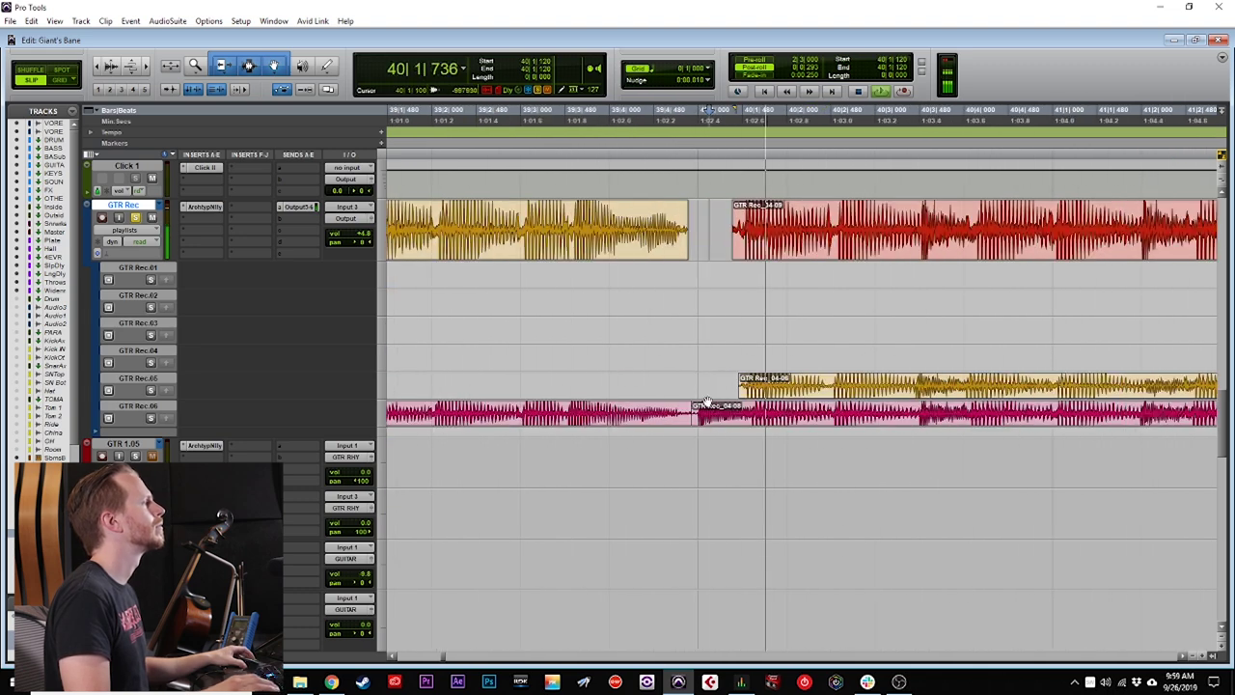
key("space")
left_click(664, 414)
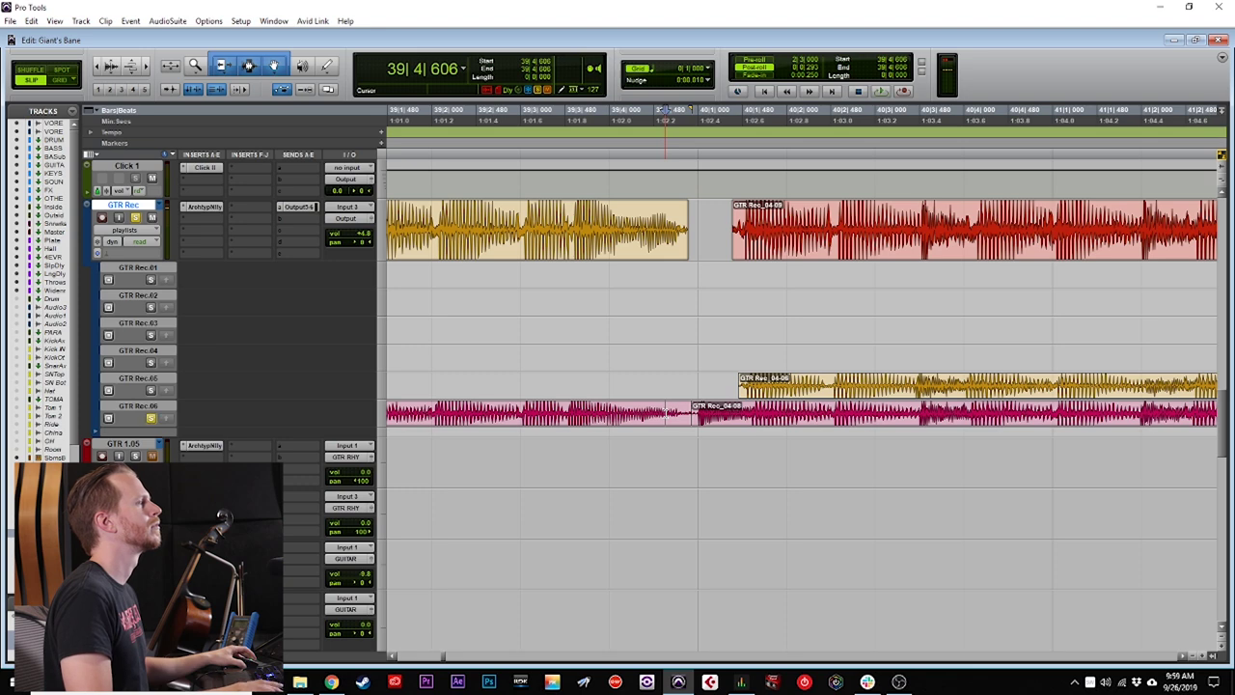
key("space")
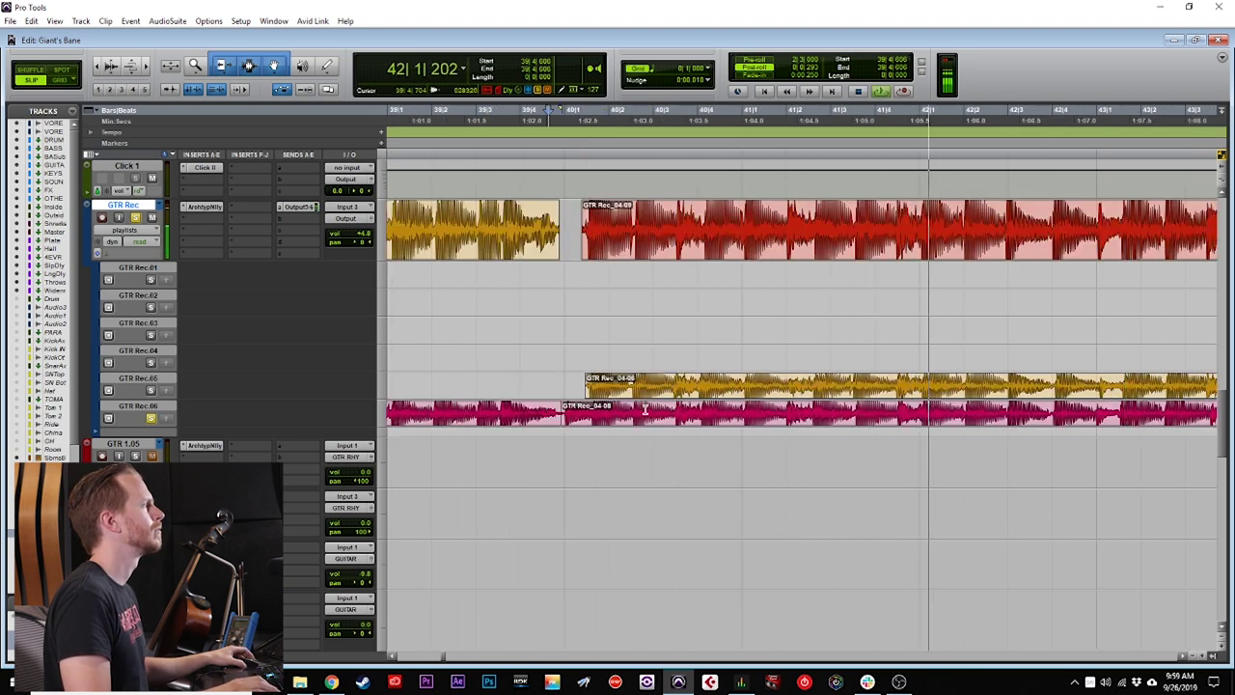
left_click(996, 413)
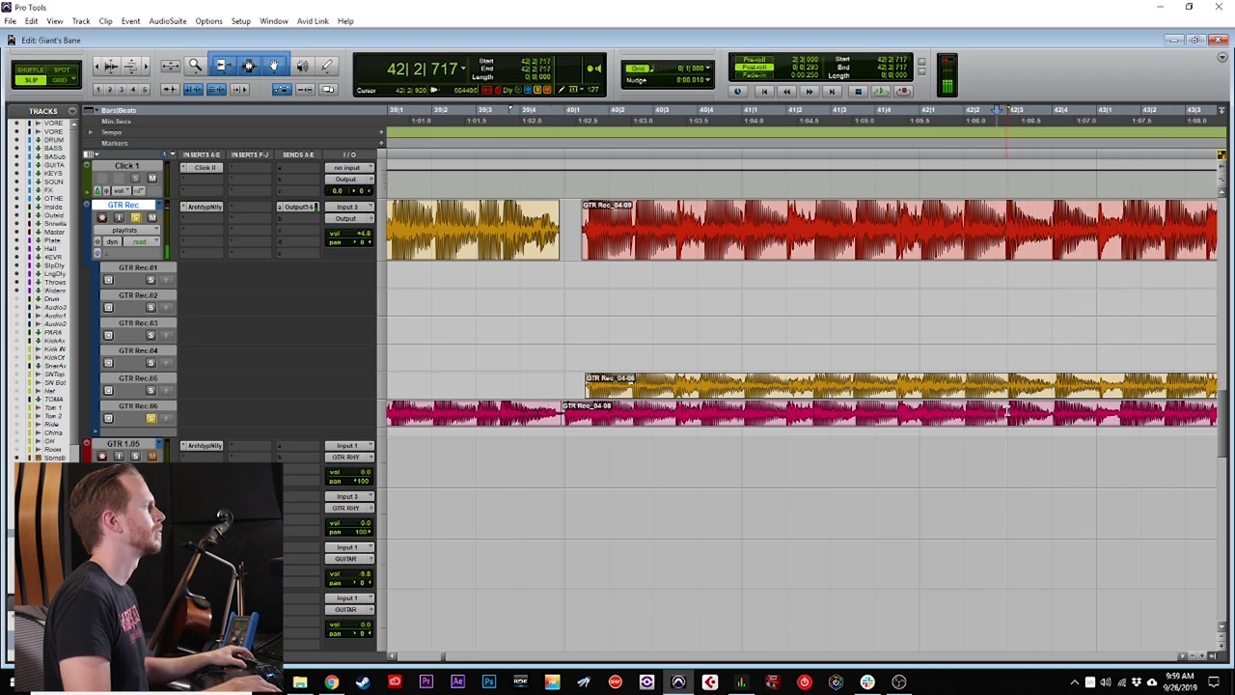
left_click(569, 403)
key("t")
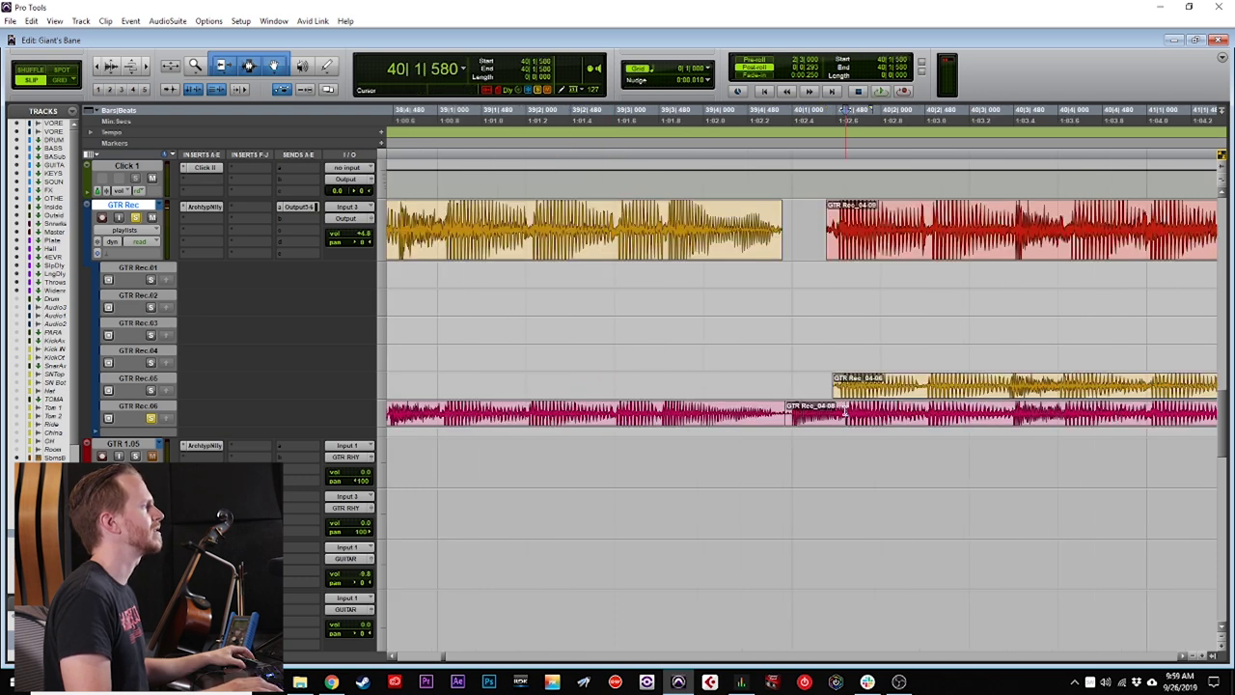
left_click_drag(824, 421, 816, 242)
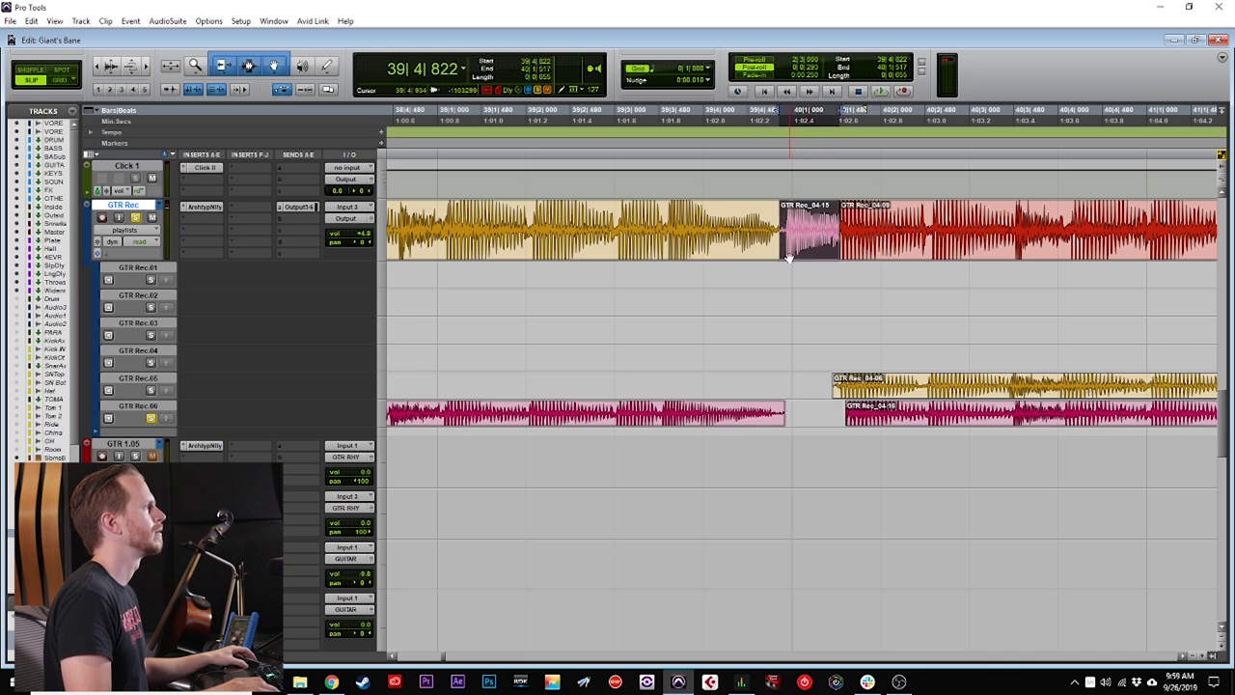
Turn off the GTR Rec.06 solo and play the patched GTR Rec comp from bar 39 beat 2 into bar 46.
left_click(573, 110)
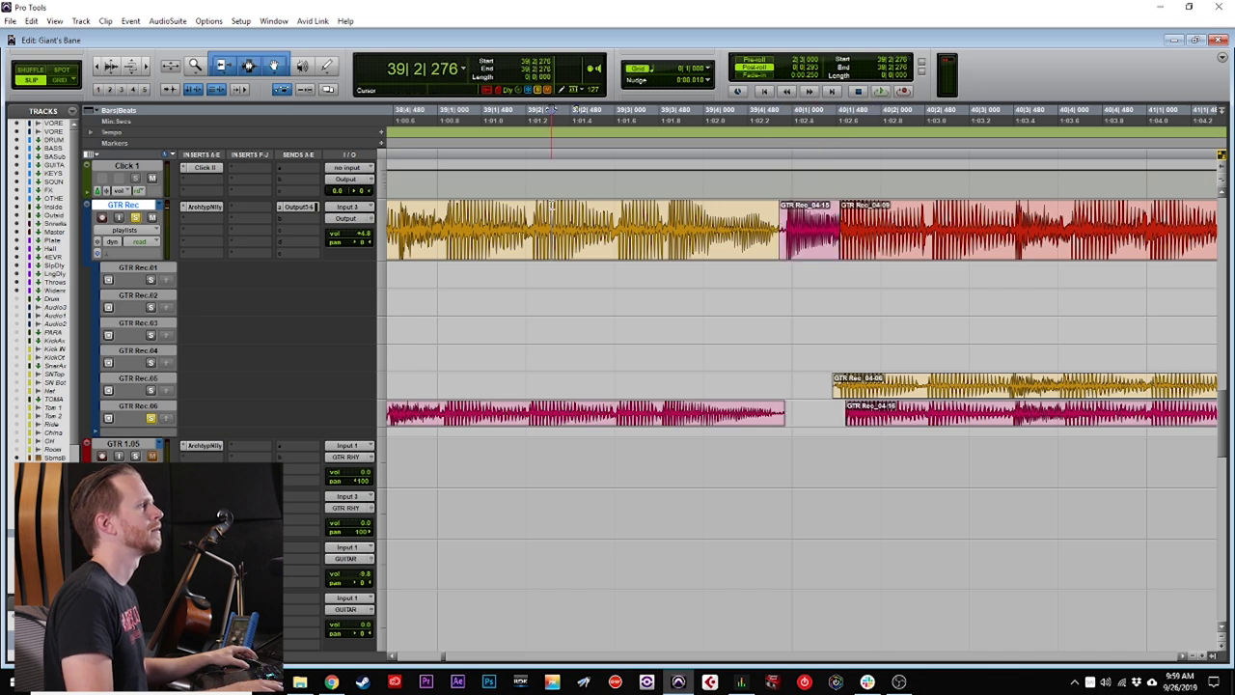
left_click(152, 418)
key("space")
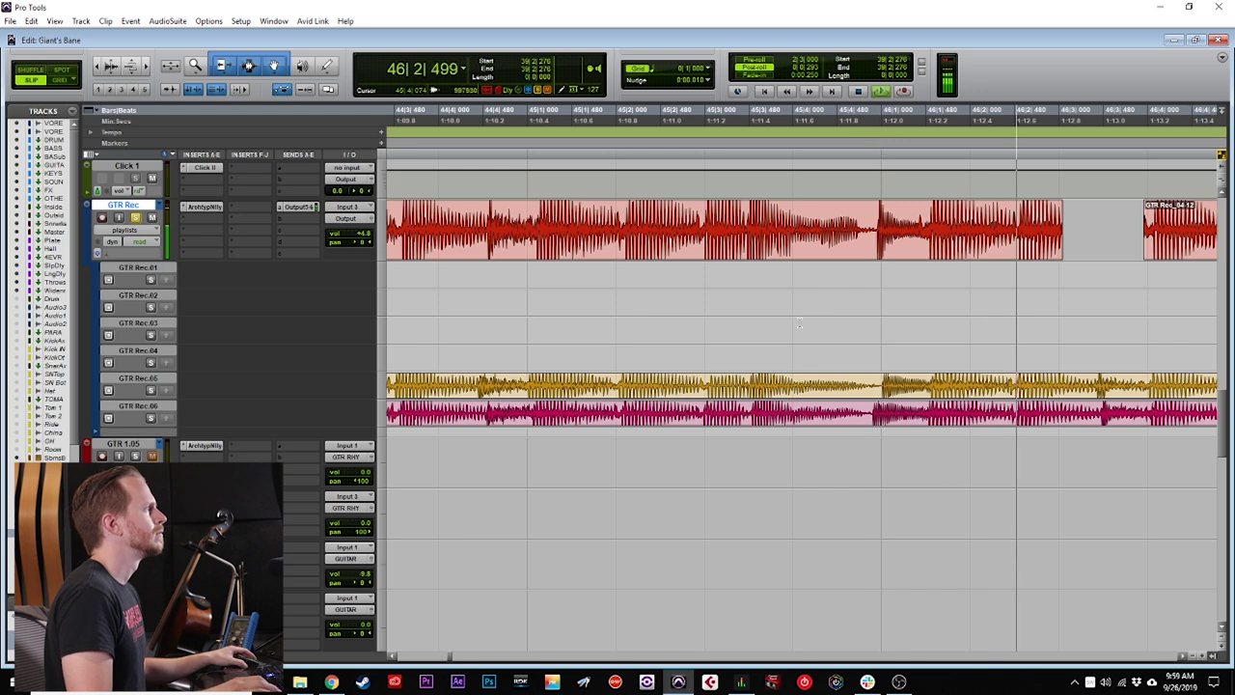
key("space")
Trim GTR Rec back to mid bar 46 beat 2 and fill the gap up to bar 46 beat 4 with the matching GTR Rec.06 section.
scroll(819, 265, "right", 2)
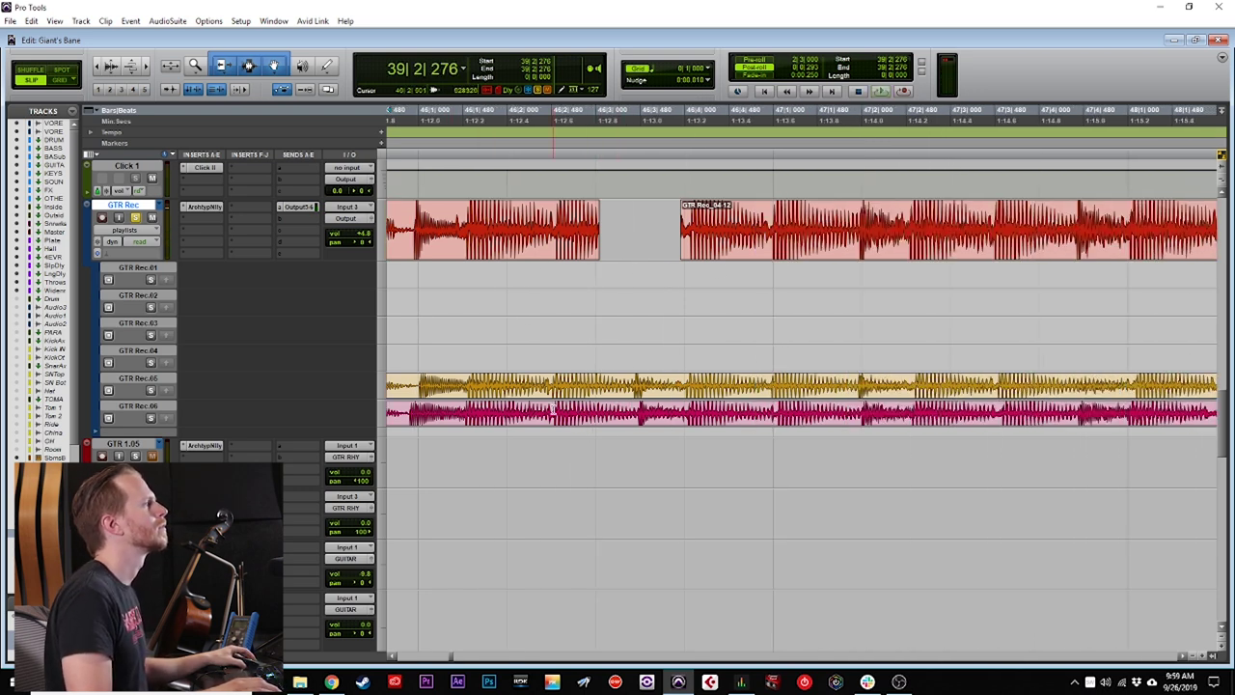
left_click(553, 206)
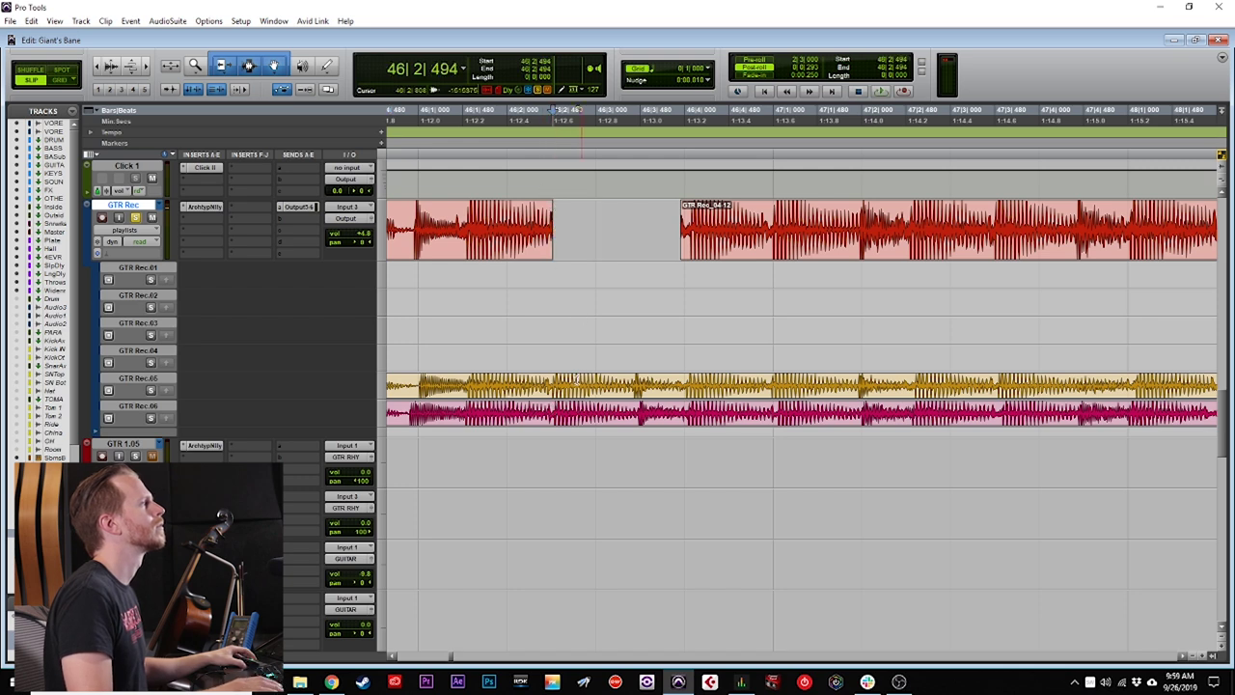
left_click_drag(551, 409, 687, 409)
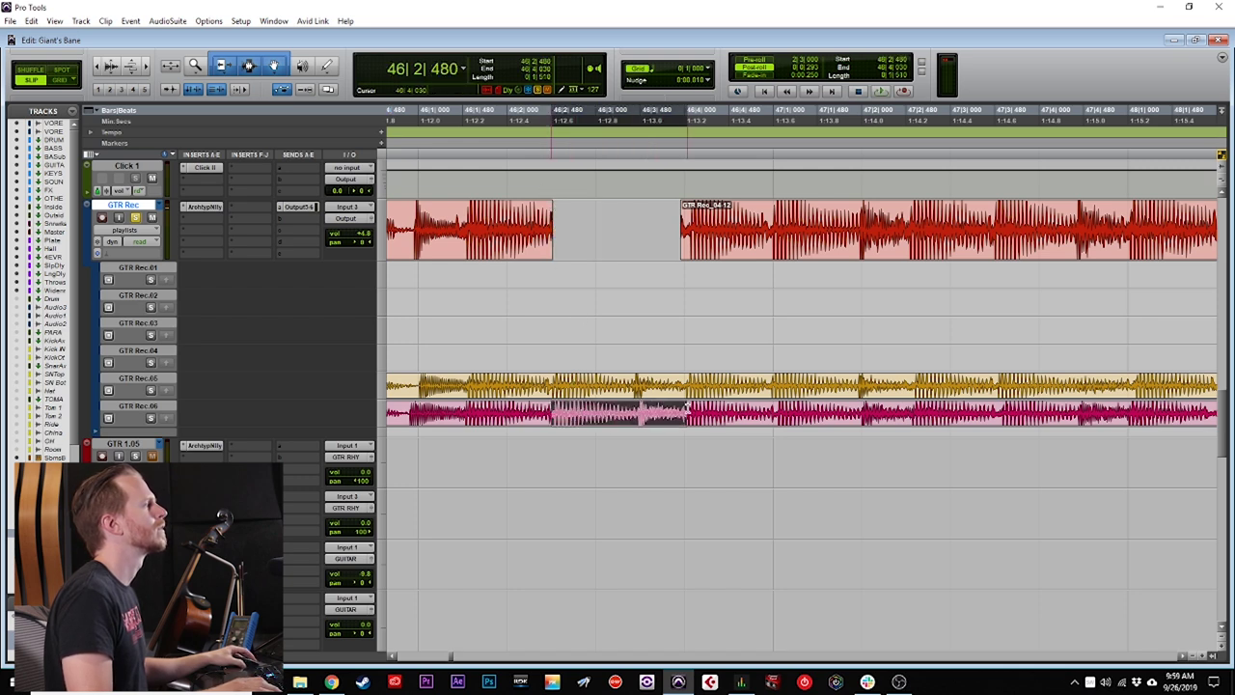
key("shift+s")
key("space")
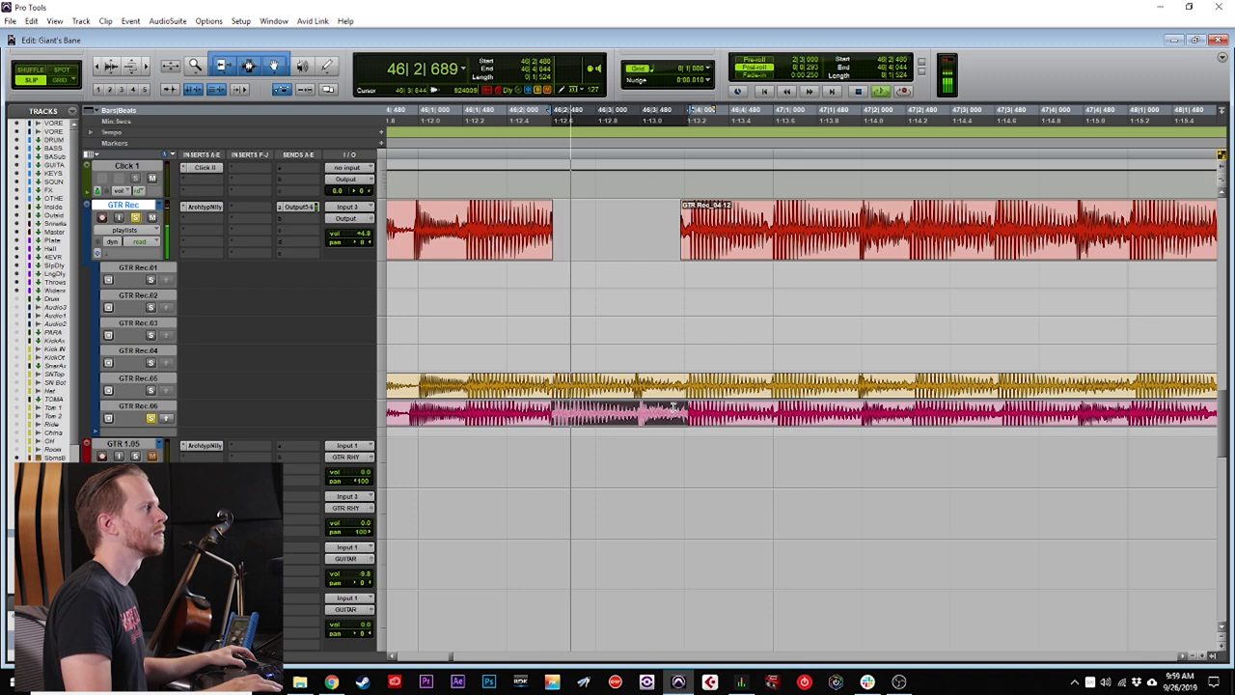
key("space")
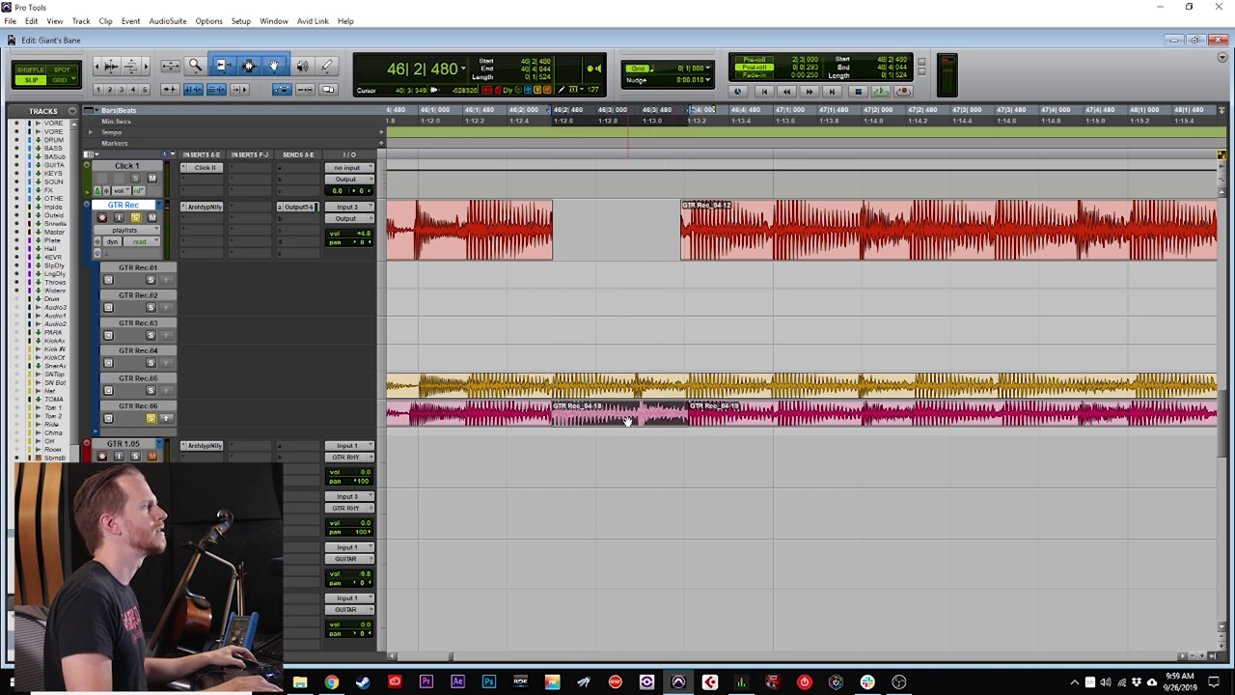
left_click_drag(627, 421, 611, 234)
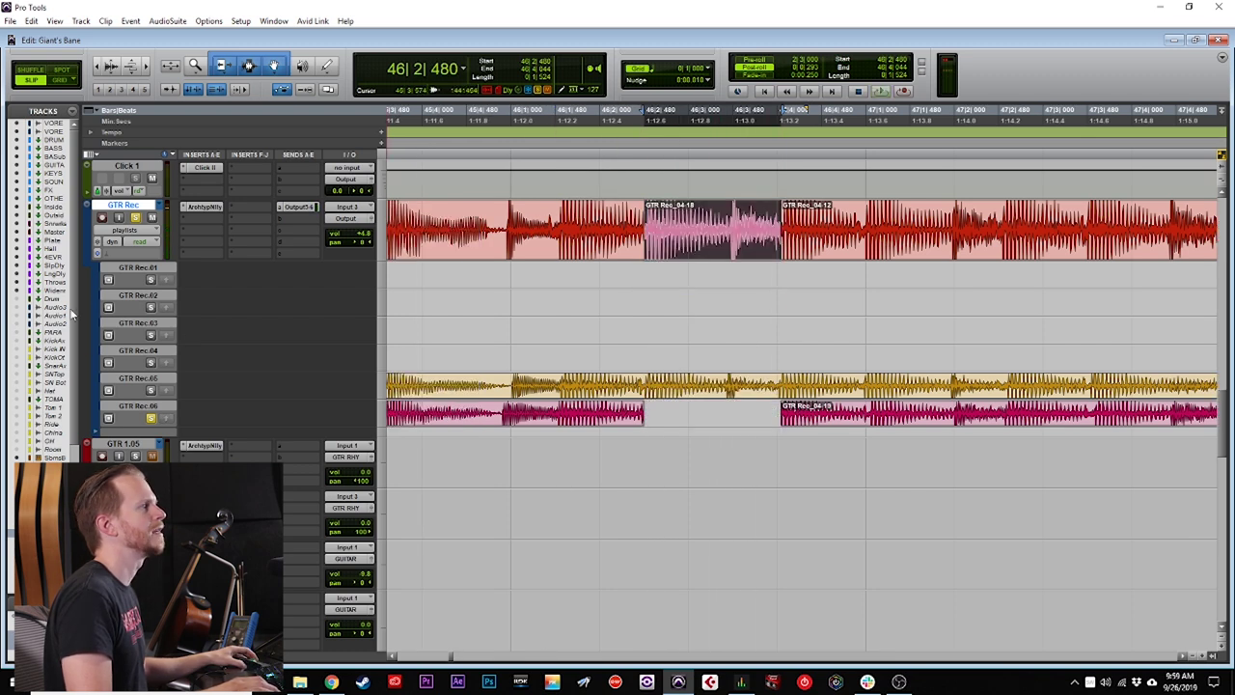
Play the repaired GTR Rec comp from bar 45 beat 4 into bar 51.
left_click(445, 246)
key("space")
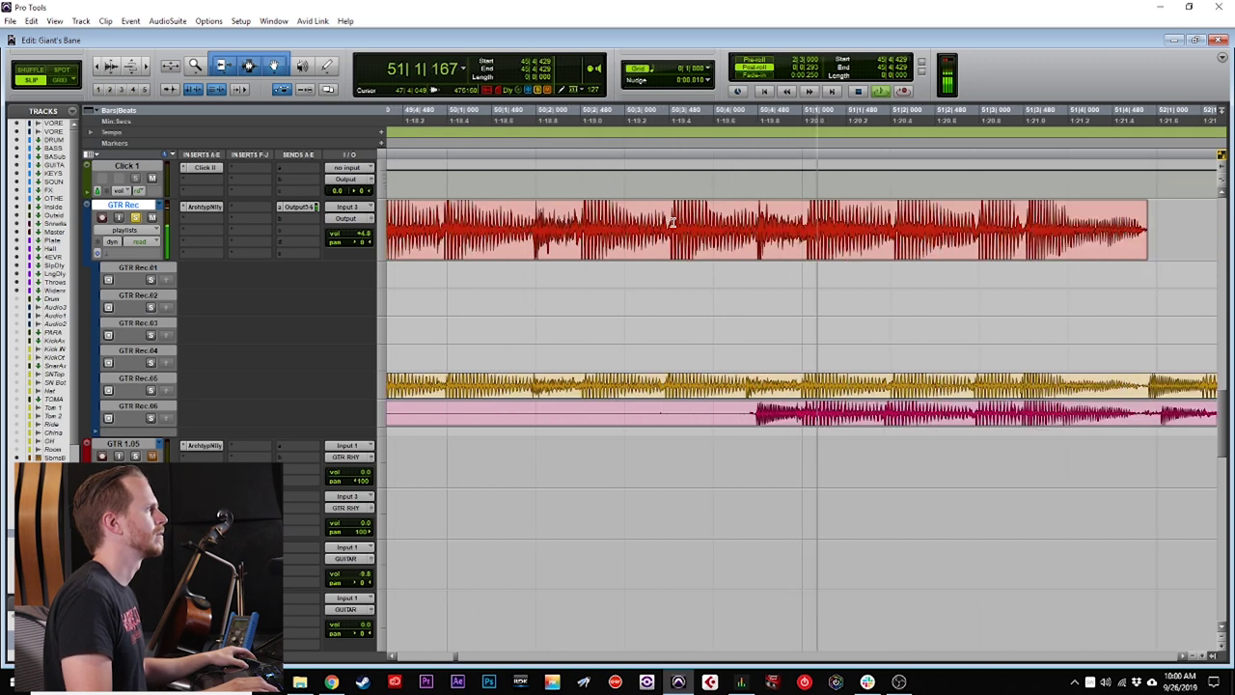
key("space")
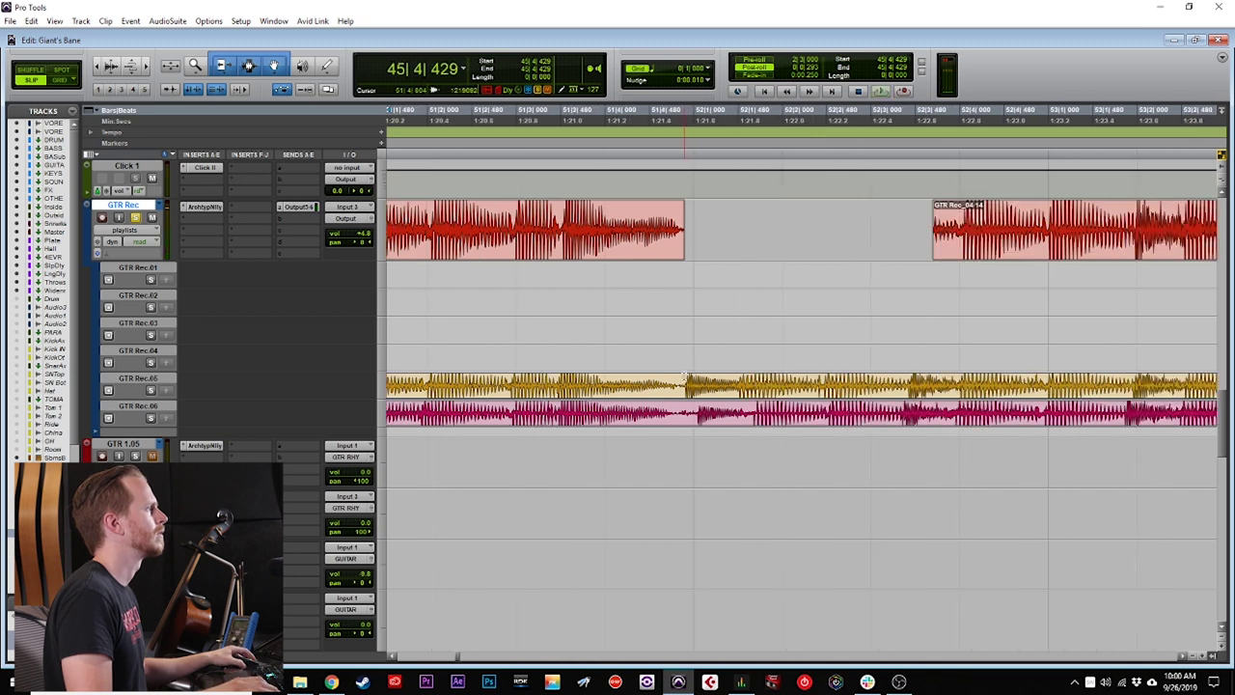
Audition GTR Rec.05 from late bar 51 beat 4 to about bar 52 beat 4 and move that section into the gap on GTR Rec.
left_click_drag(682, 383, 956, 385)
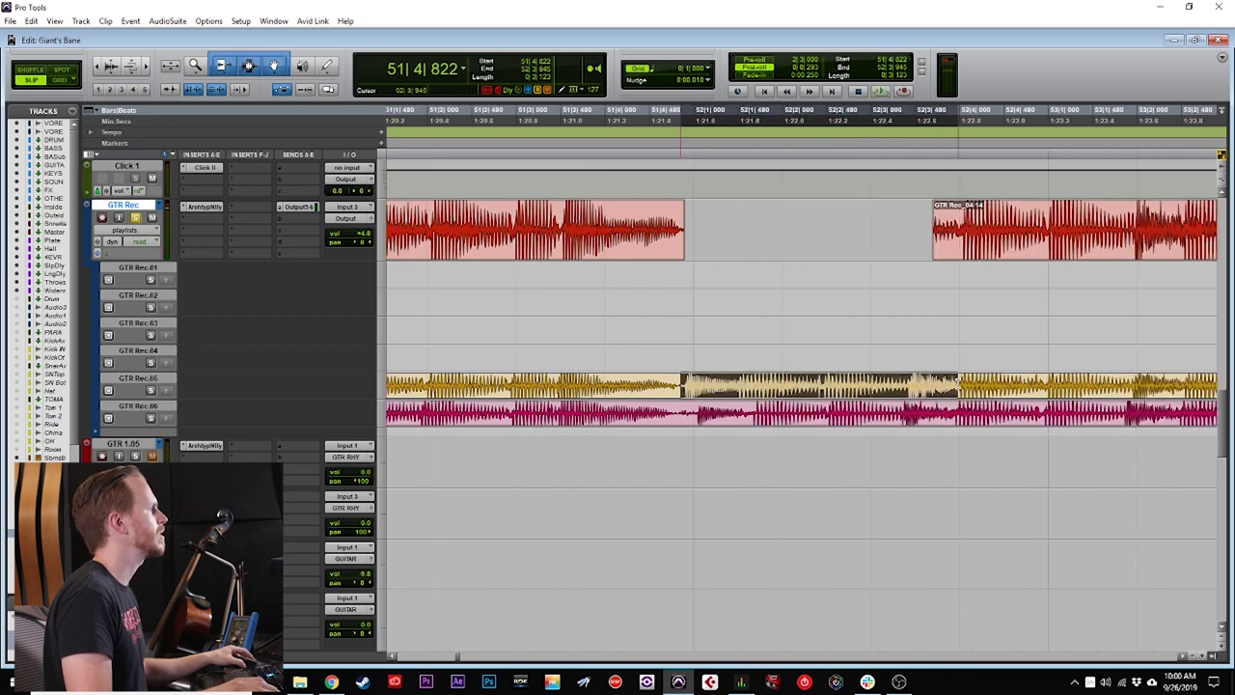
key("space")
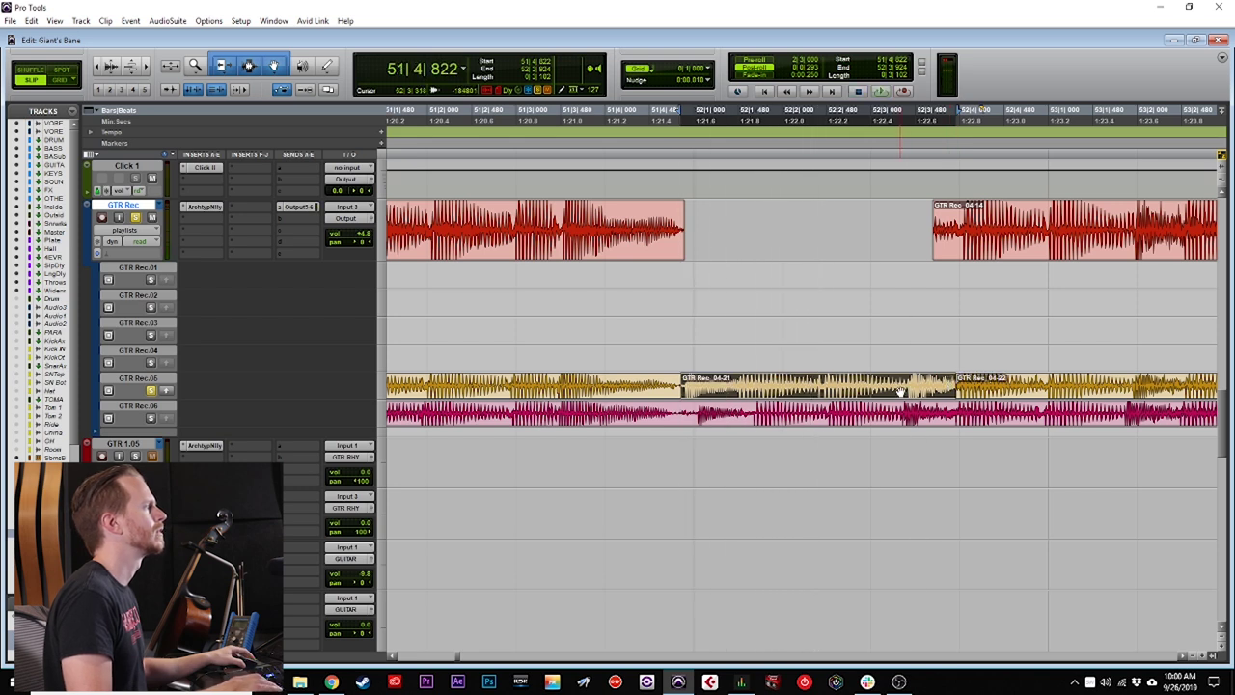
left_click_drag(899, 390, 859, 243)
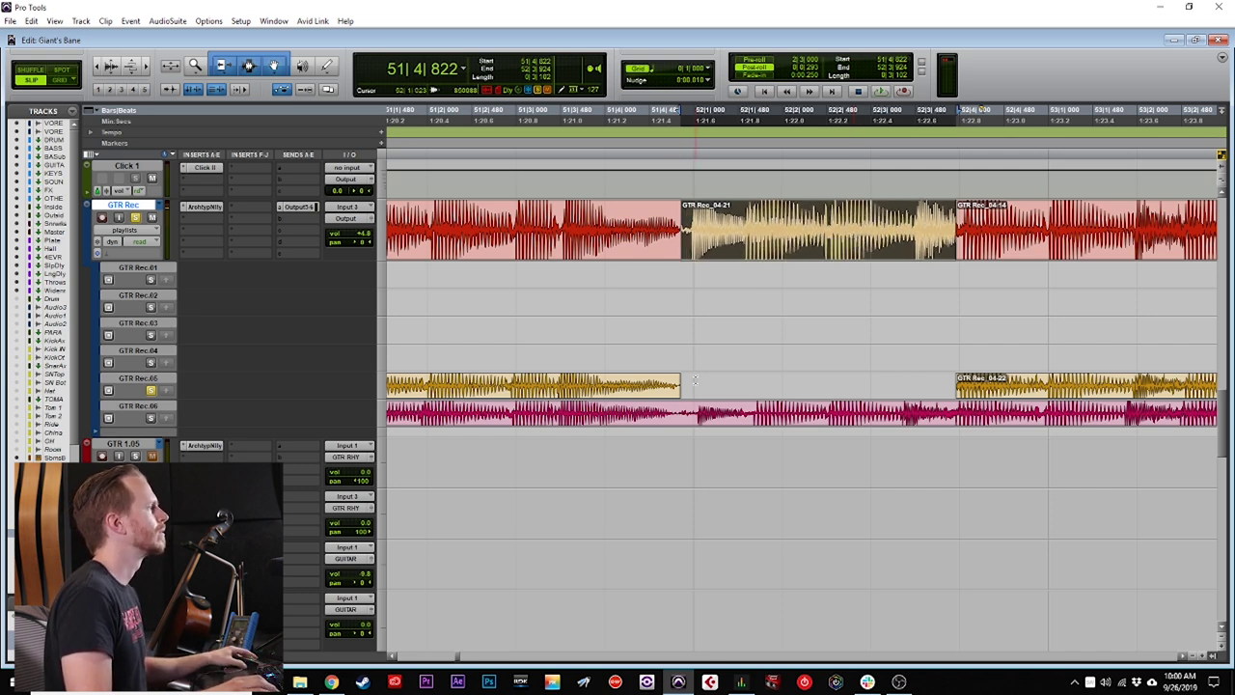
scroll(695, 380, "right", 3)
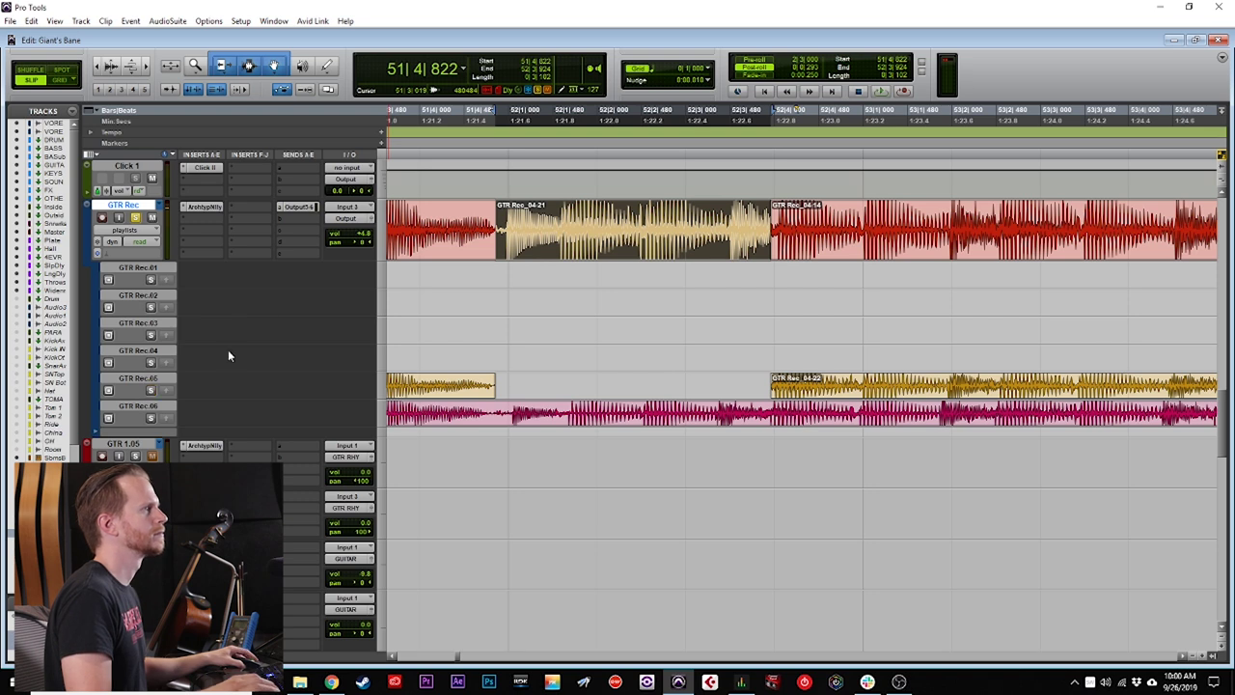
Play the GTR Rec comp from late bar 51 to check the newly patched section.
left_click(439, 205)
key("space")
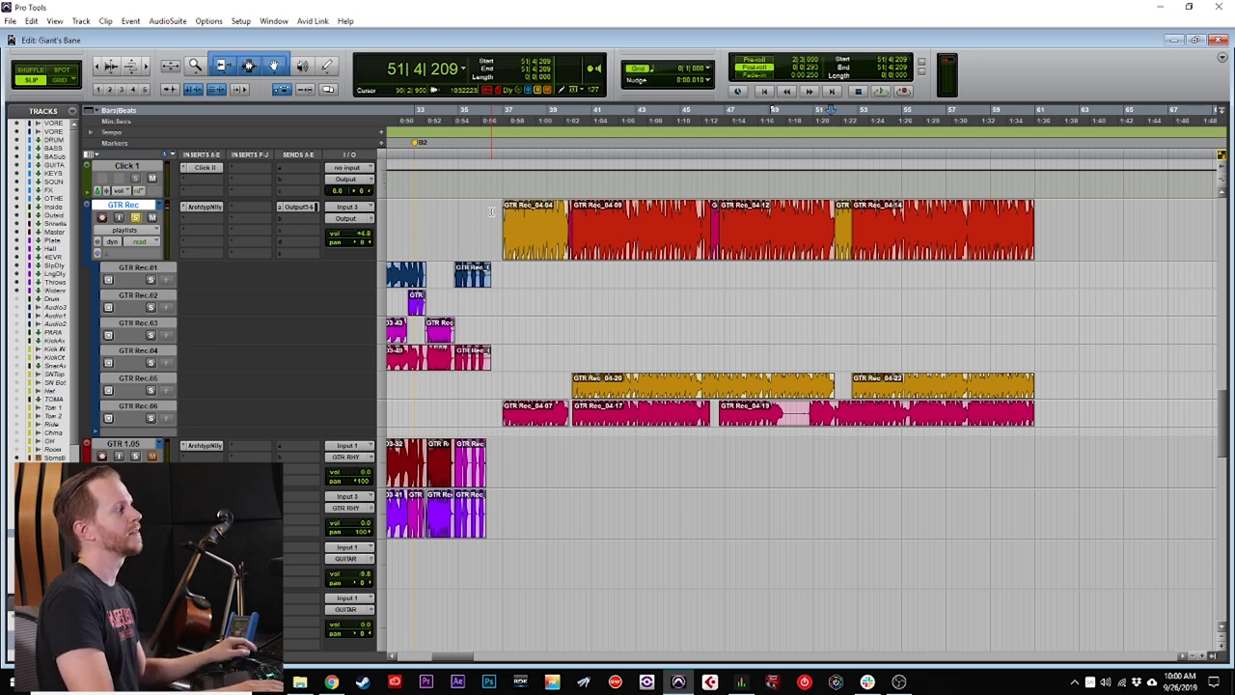
Play the complete patched GTR Rec comp from bar 37 through to its last clip.
key("space")
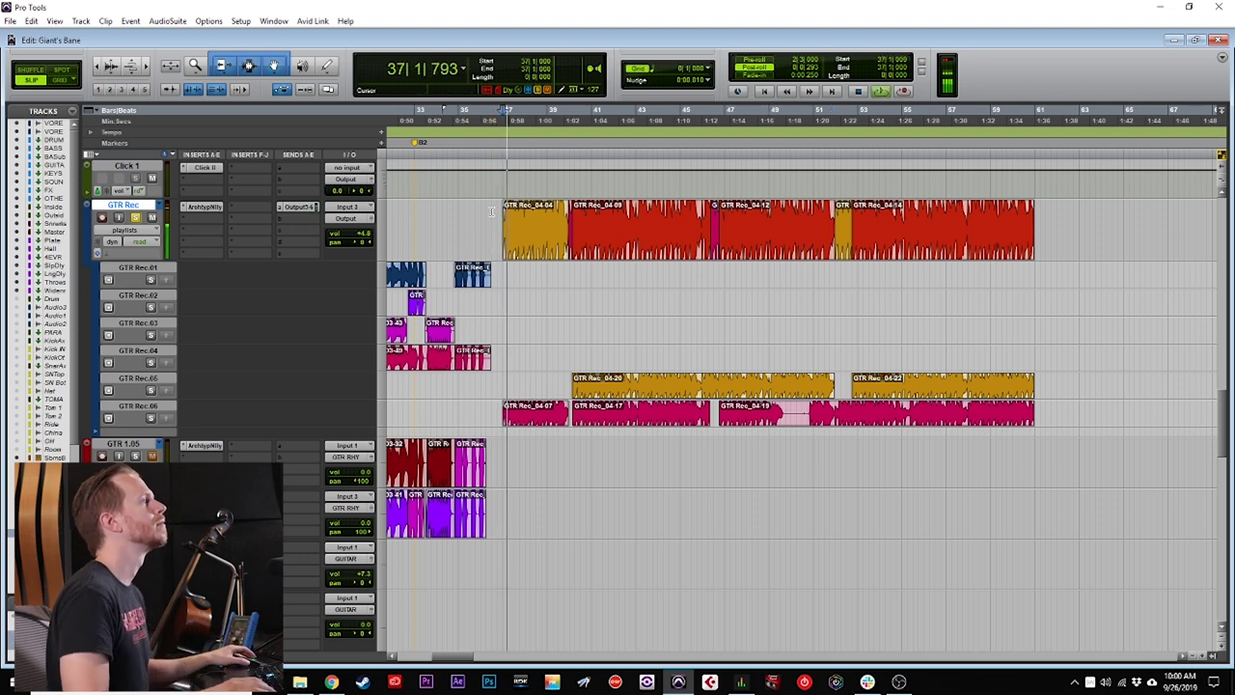
key("ctrl+bracketright")
key("ctrl+bracketright")
key("ctrl+bracketright")
key("ctrl+bracketleft")
key("ctrl+bracketleft")
key("ctrl+bracketleft")
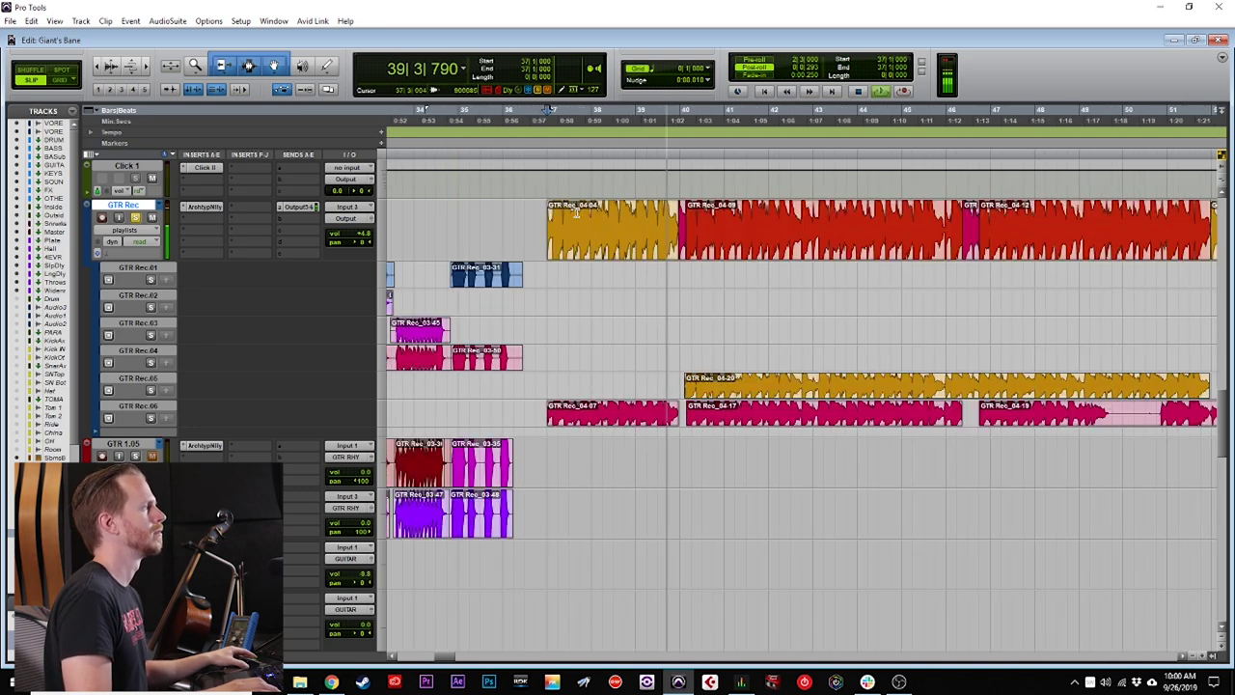
scroll(663, 231, "right", 2)
key("ctrl+bracketleft")
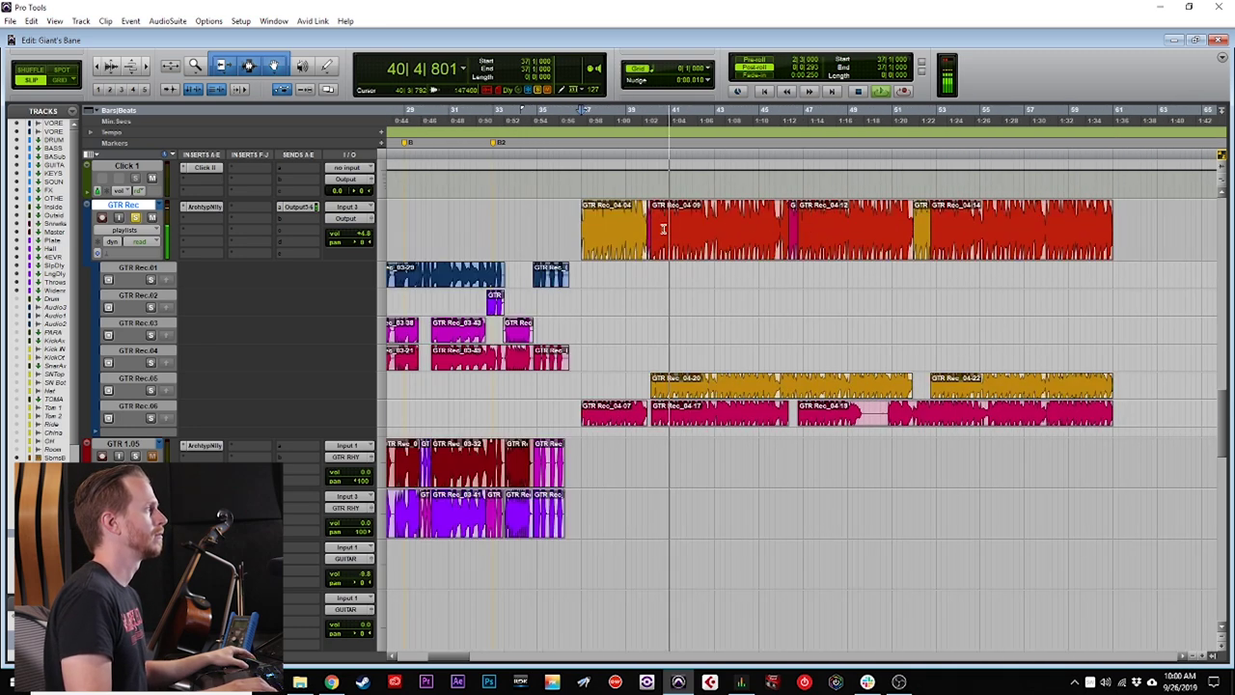
scroll(644, 239, "left", 2)
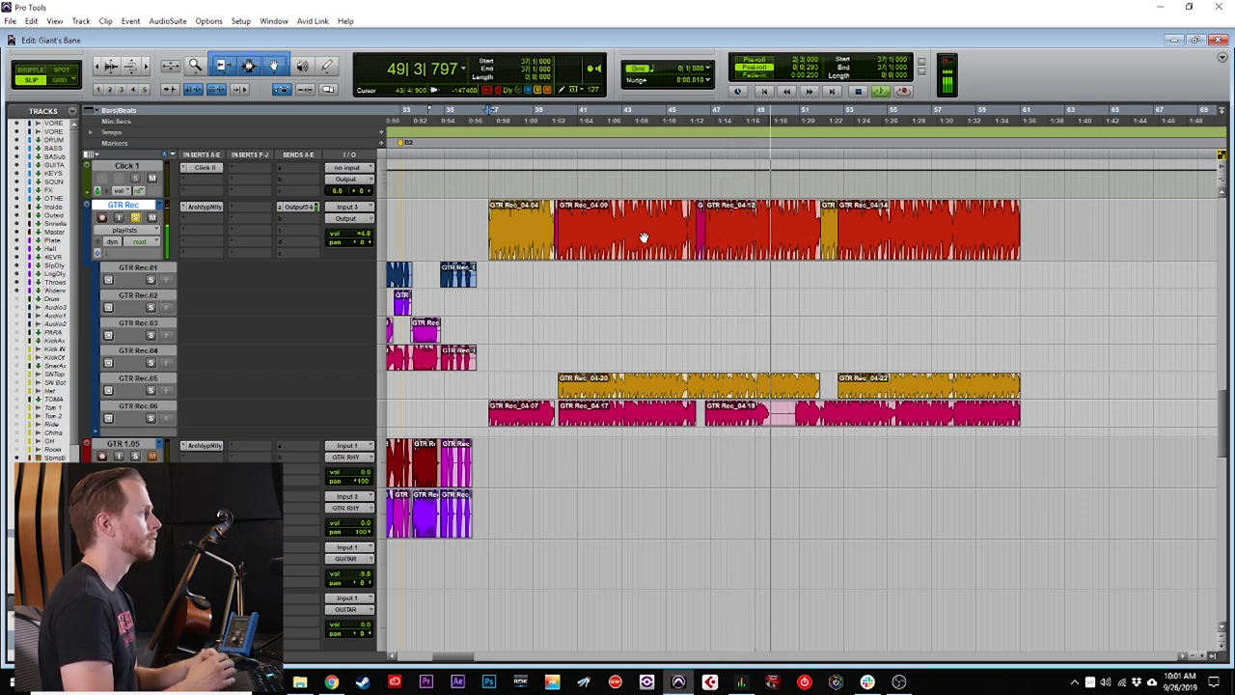
key("t")
scroll(879, 291, "right", 7)
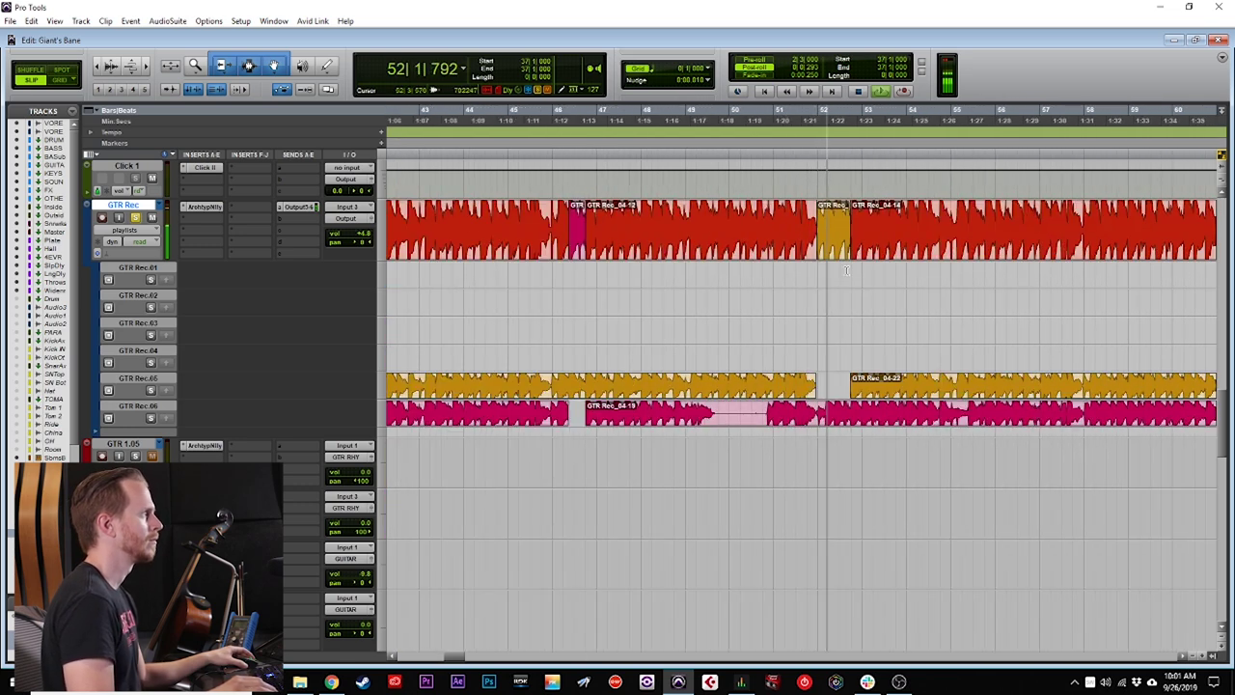
key("ctrl+bracketright")
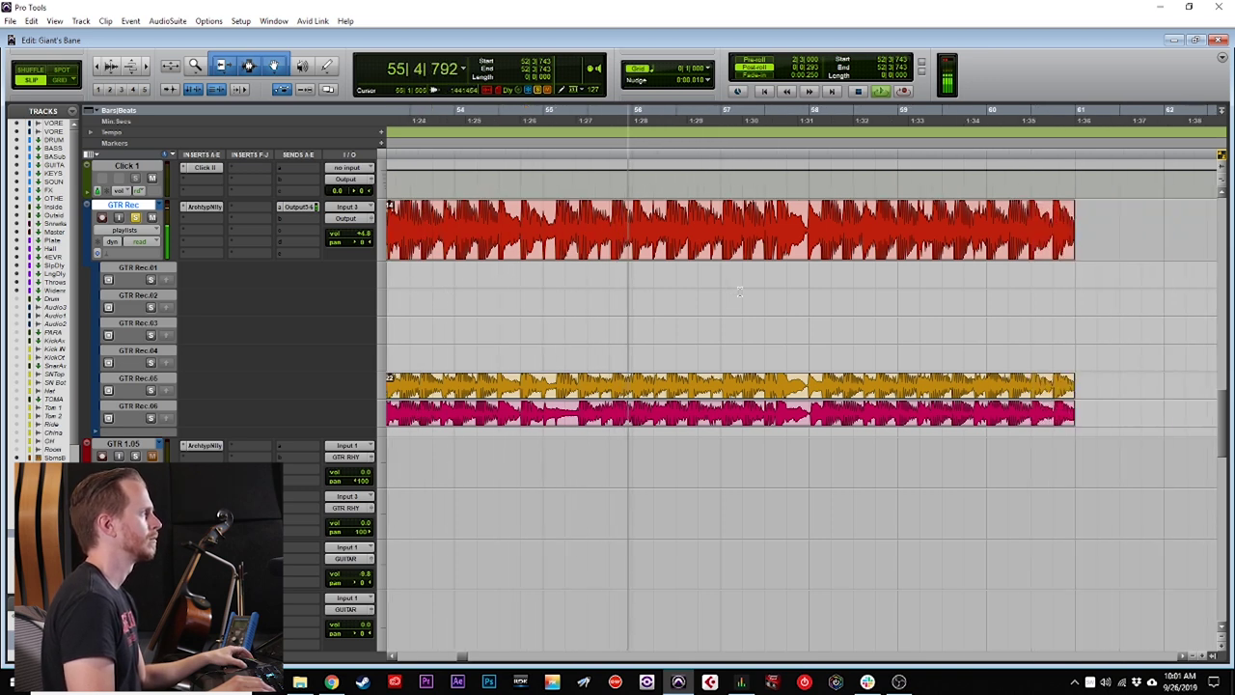
key("r")
key("r")
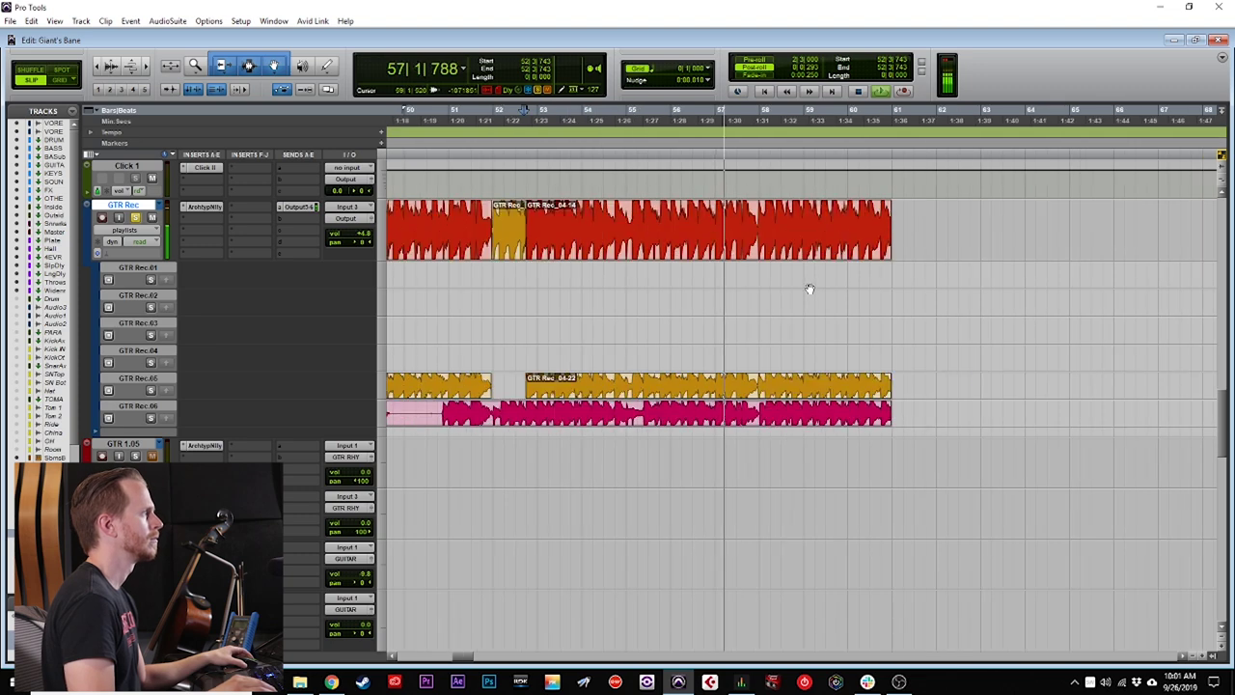
scroll(868, 287, "left", 2)
Move all GTR Rec comp clips from bar 37 to bar 61 to the empty lower GTR RHY track, and bring the GTR Rec.05 clips onto GTR Rec.
left_click(961, 253)
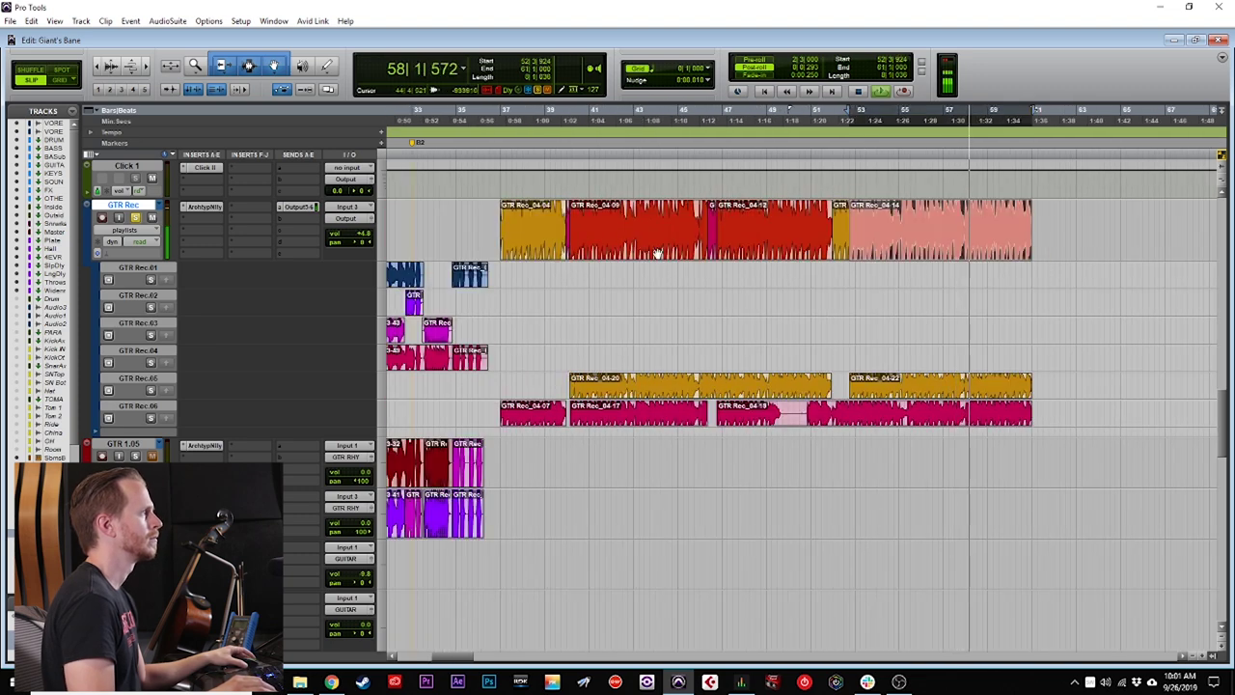
left_click(545, 256, "shift")
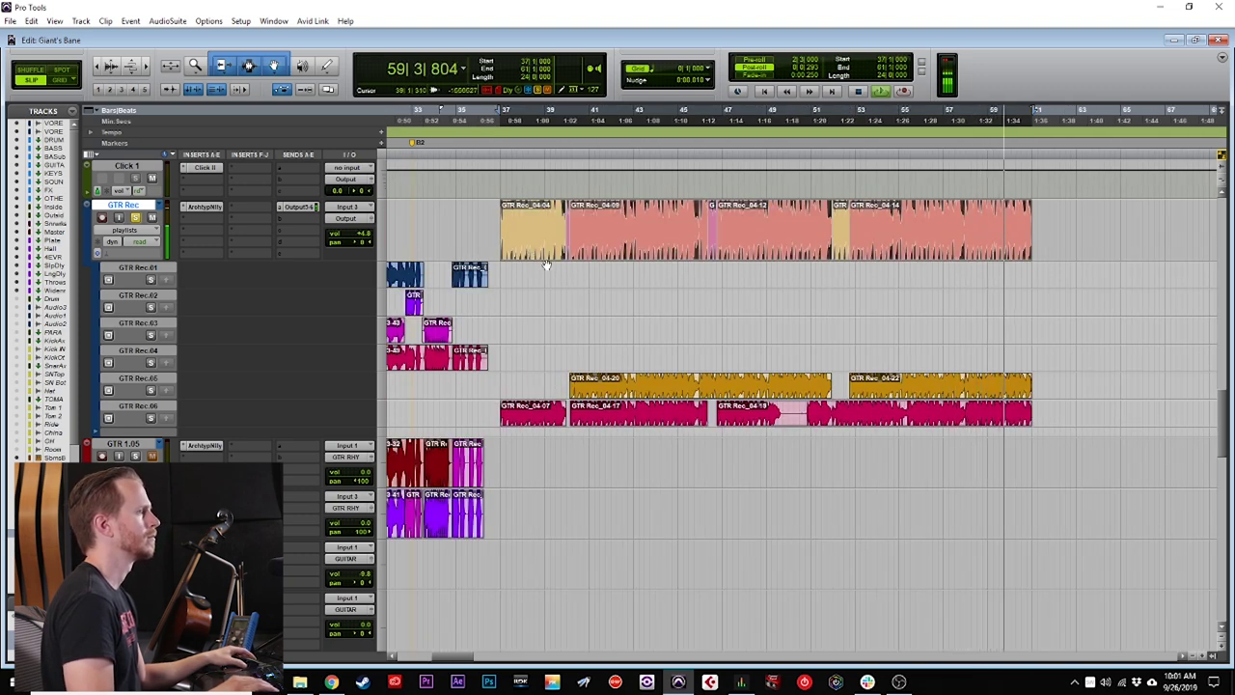
scroll(546, 263, "down", 3)
scroll(546, 258, "up", 2)
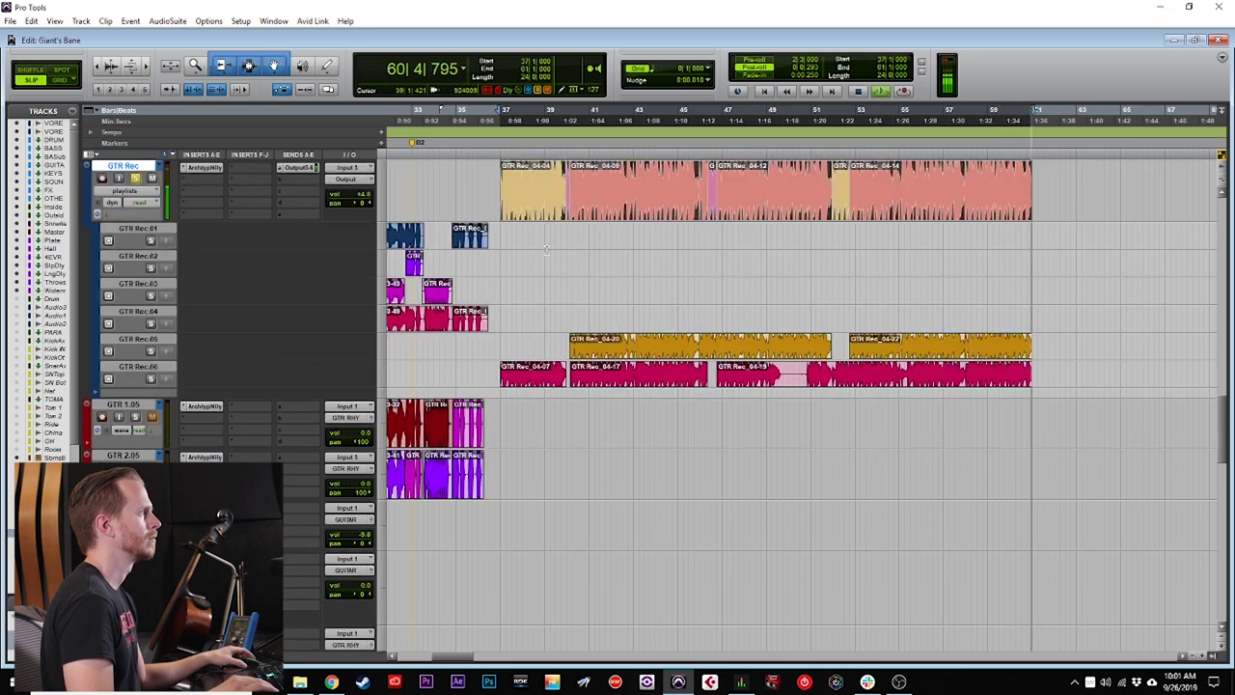
key("space")
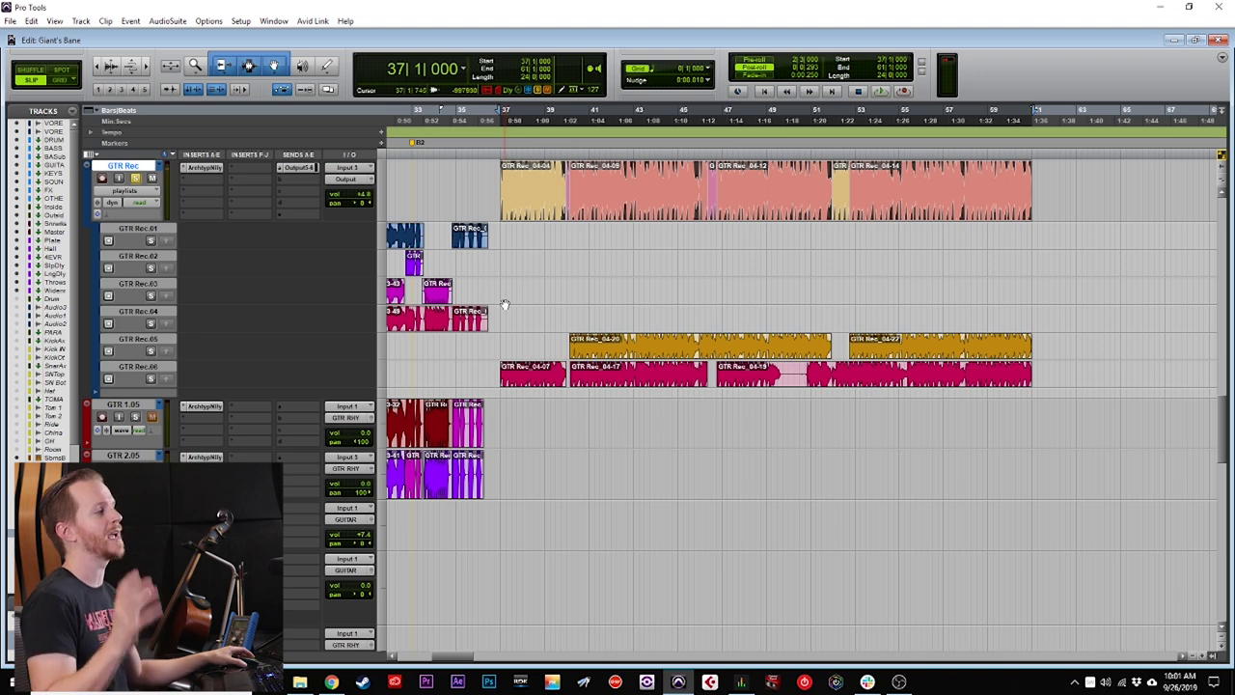
scroll(503, 288, "down", 2)
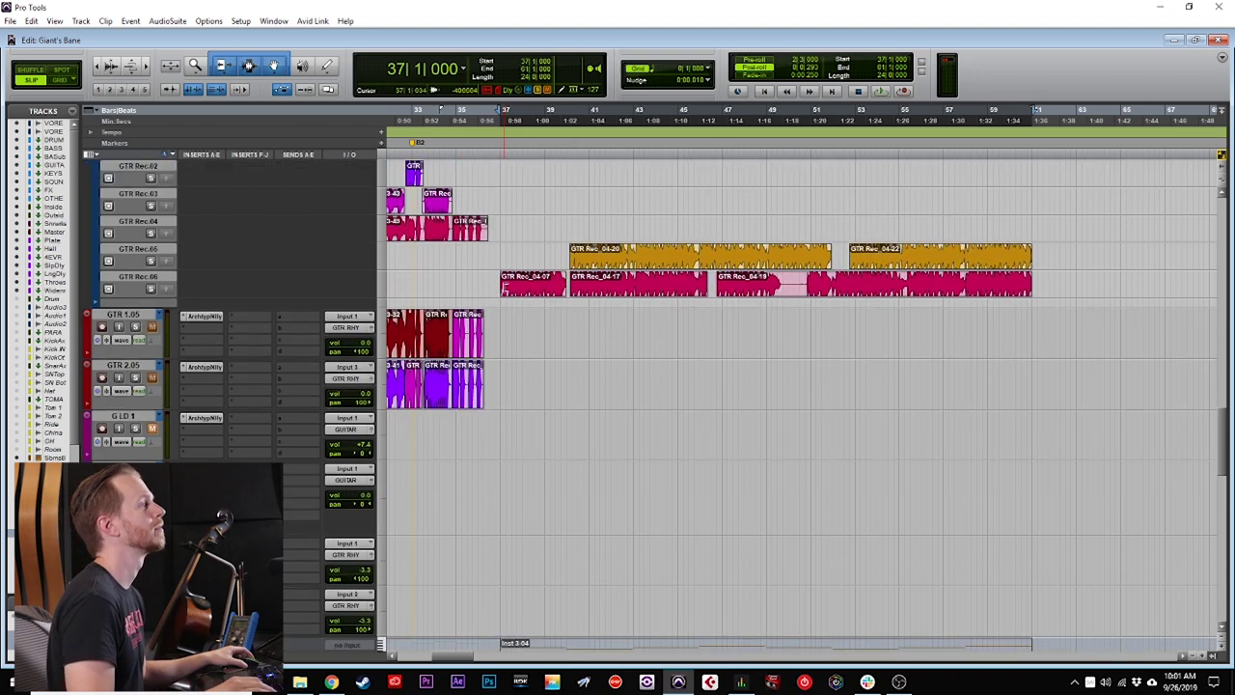
scroll(521, 294, "up", 2)
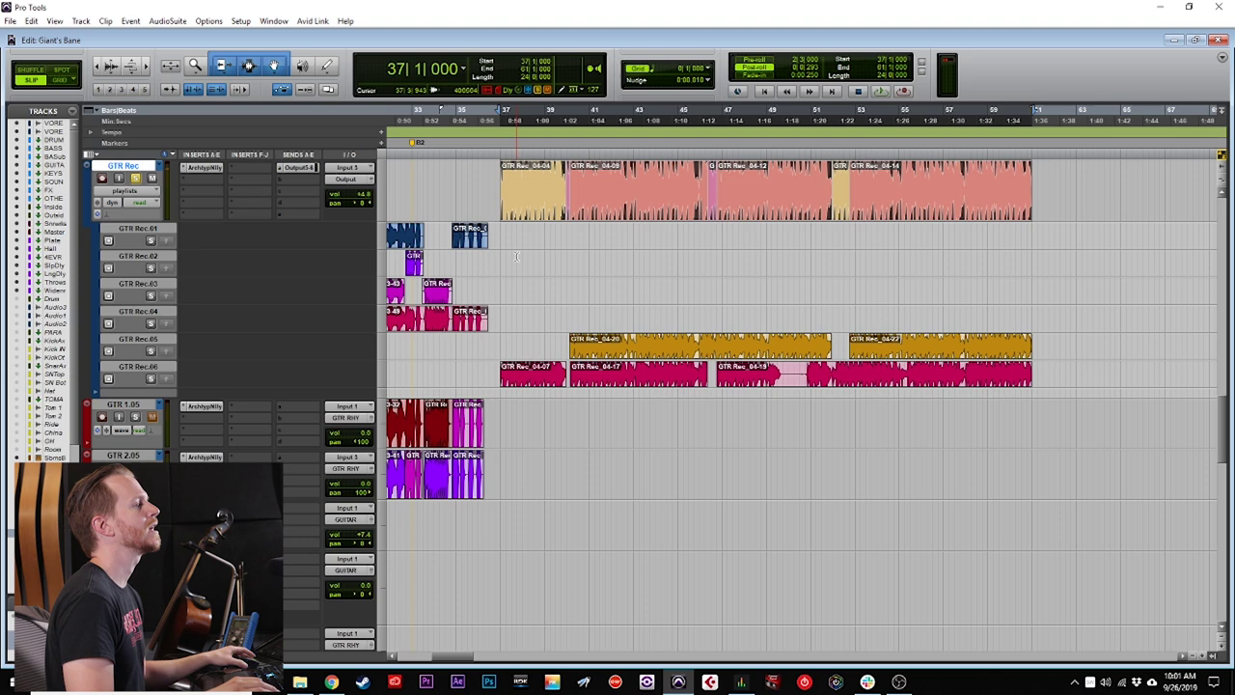
left_click_drag(524, 208, 526, 636)
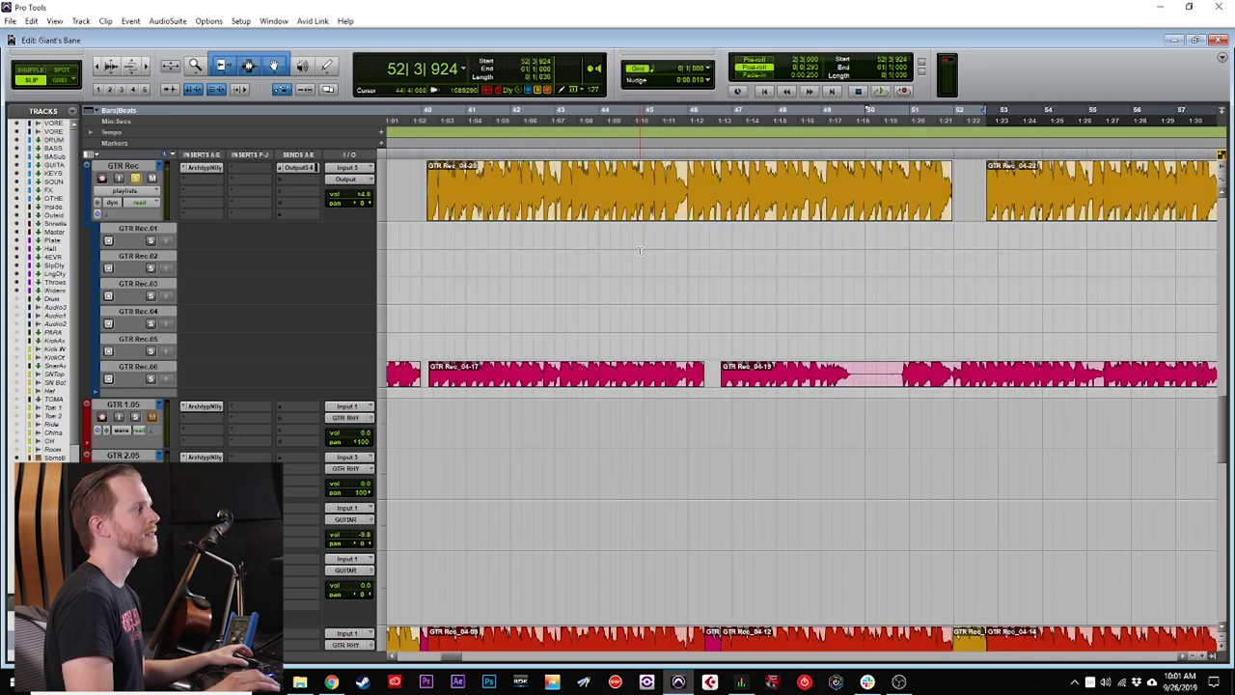
In Grid mode, copy the GTR Rec phrase from bar 43 to bar 46 and paste it at bar 37, auditioning the phrase's ending beforehand.
left_click_drag(549, 171, 687, 182)
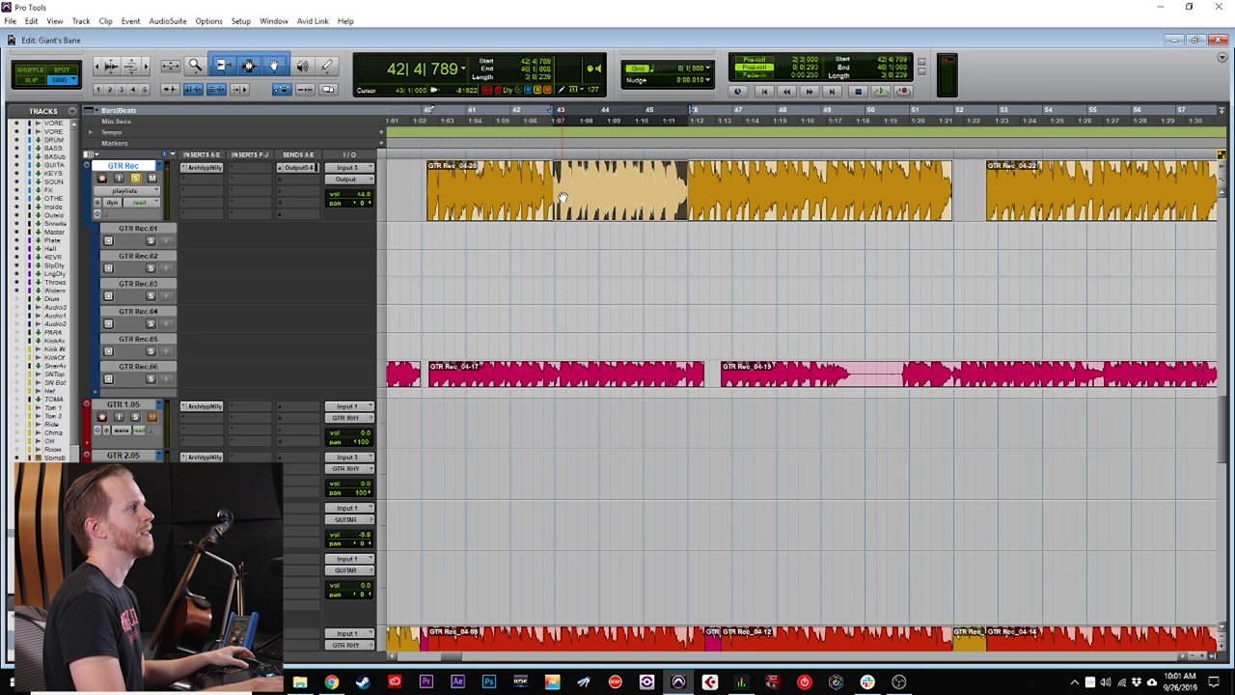
scroll(567, 206, "left", 3)
left_click_drag(741, 174, 871, 178)
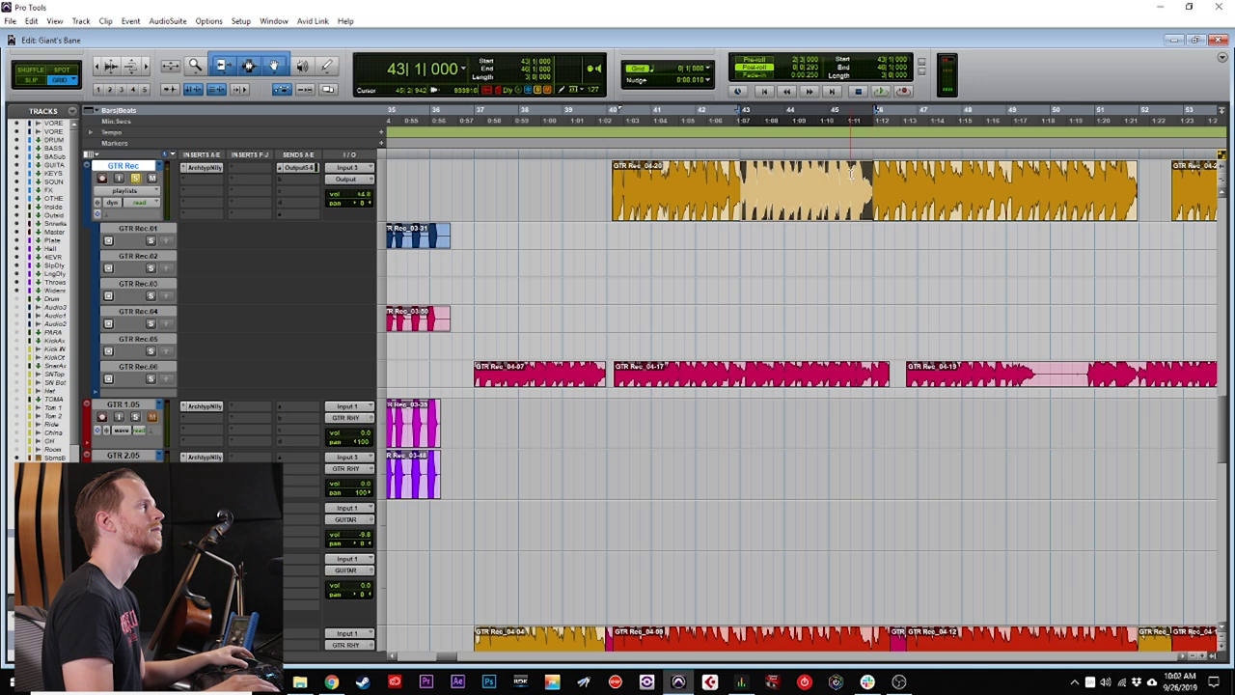
left_click(852, 172)
key("space")
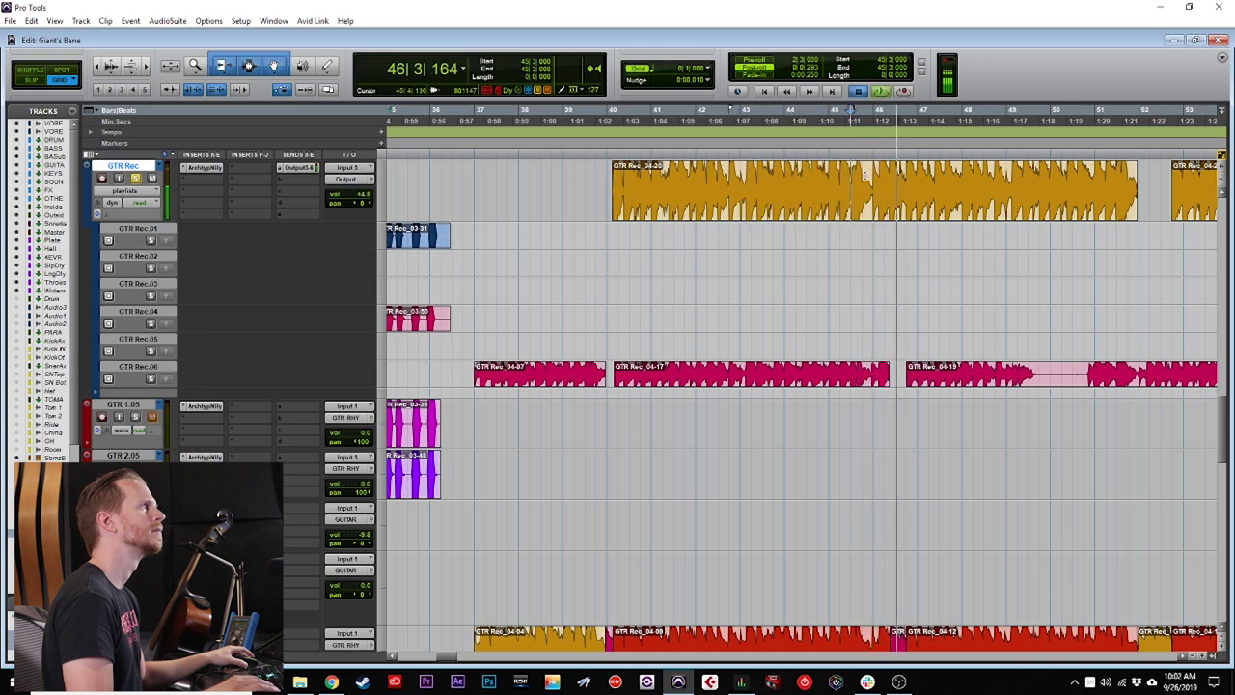
key("space")
left_click_drag(874, 173, 749, 176)
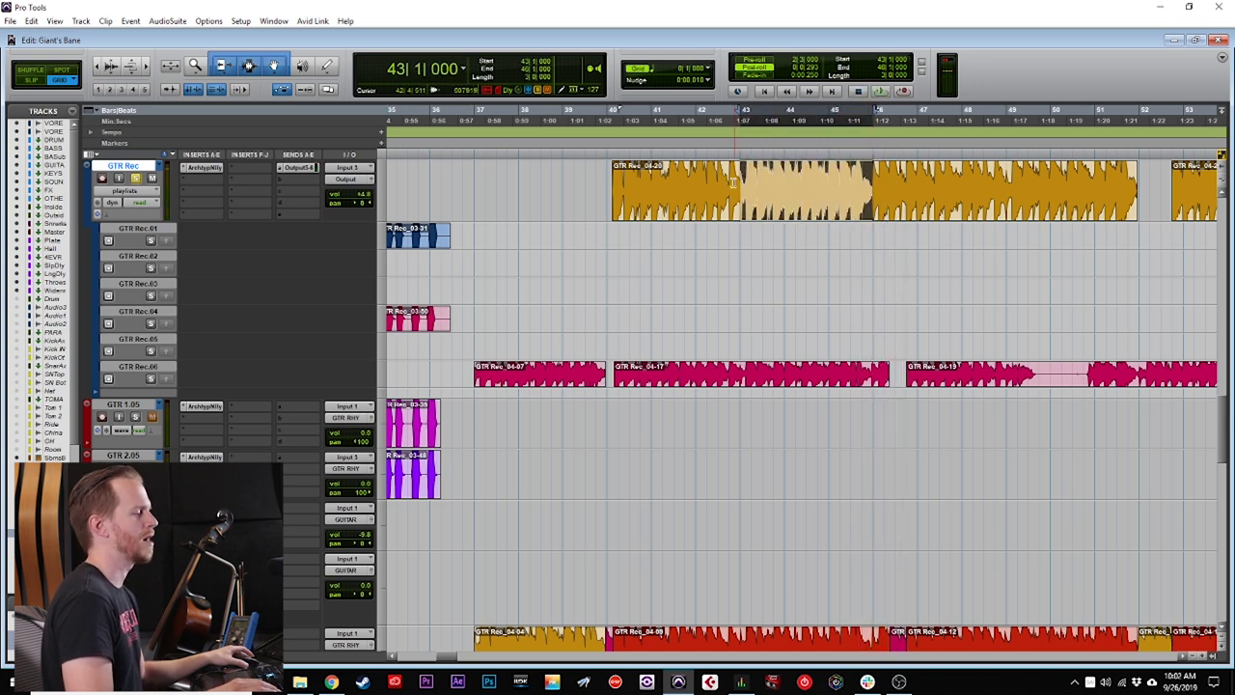
left_click(472, 175)
key("ctrl+v")
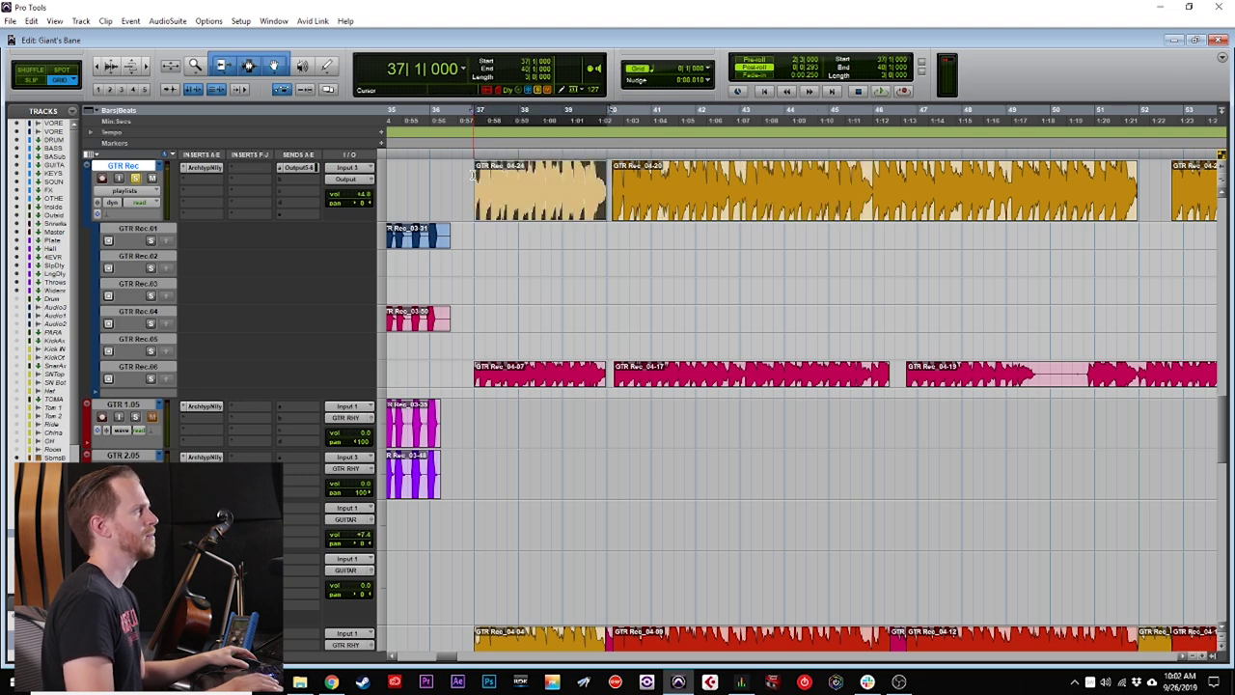
Play GTR Rec from bar 42 beat 3 and from bar 39 beat 3 to check the gap at bar 40.
left_click(596, 178)
key("t")
key("t")
key("t")
key("t")
scroll(760, 195, "right", 1)
key("r")
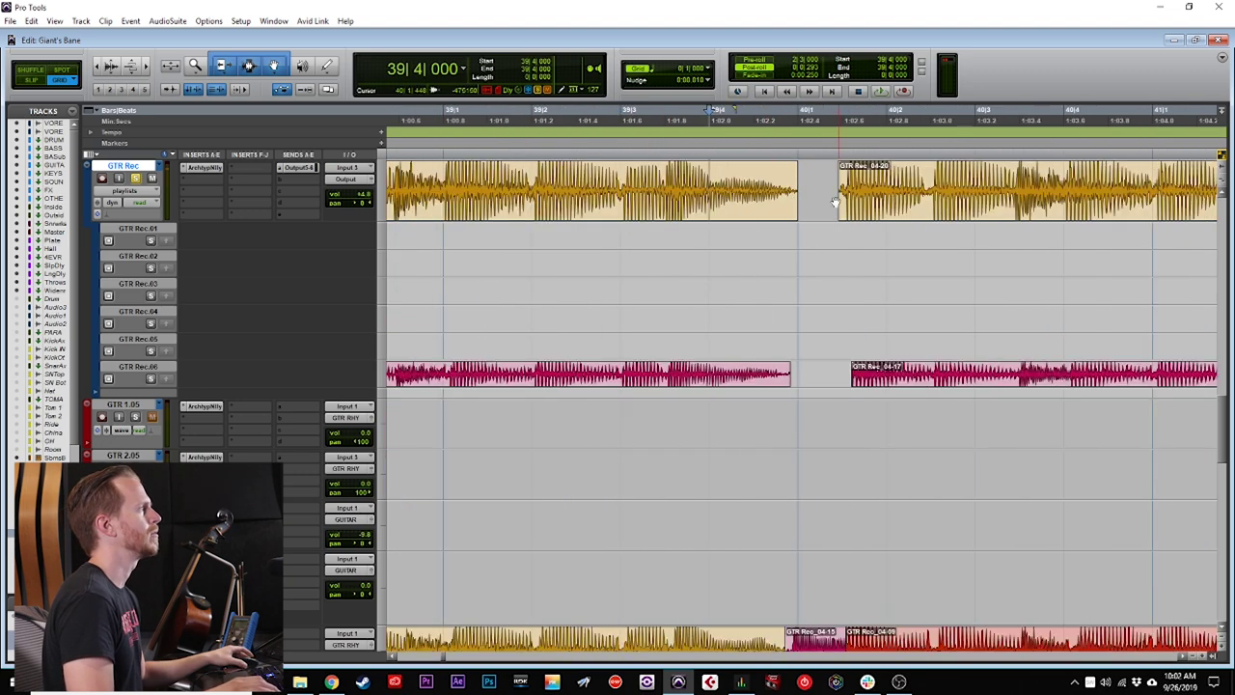
key("ctrl+[")
key("ctrl+[")
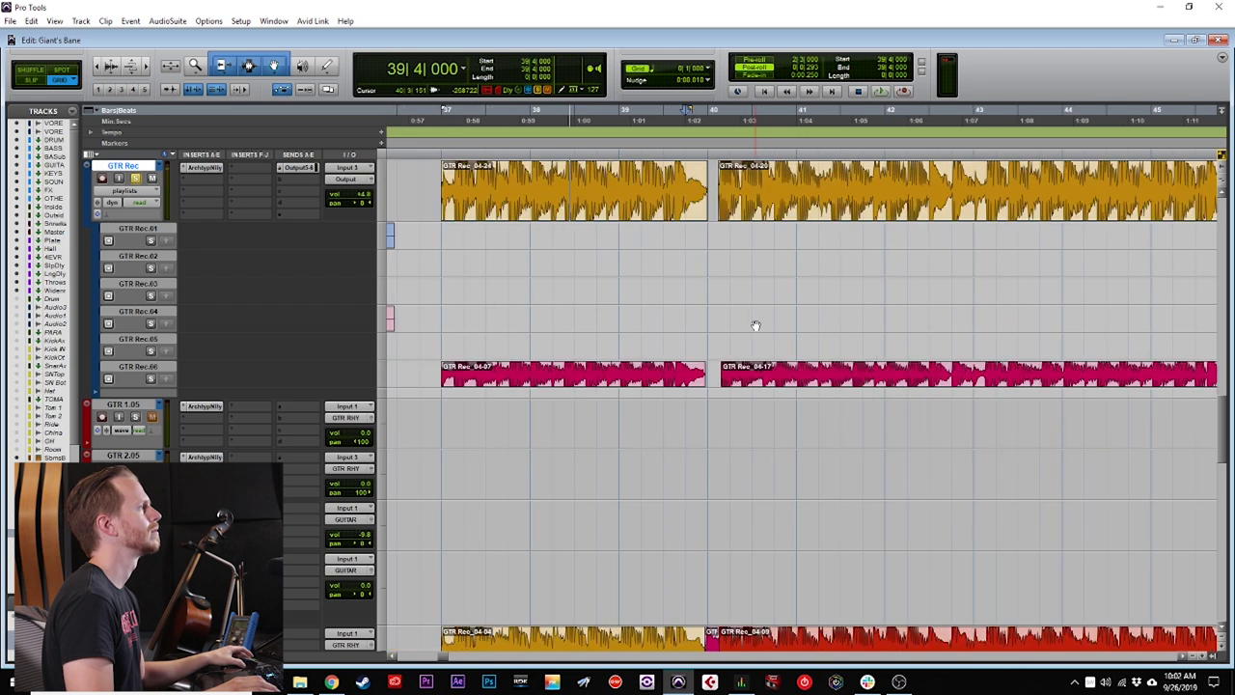
scroll(684, 196, "right", 3)
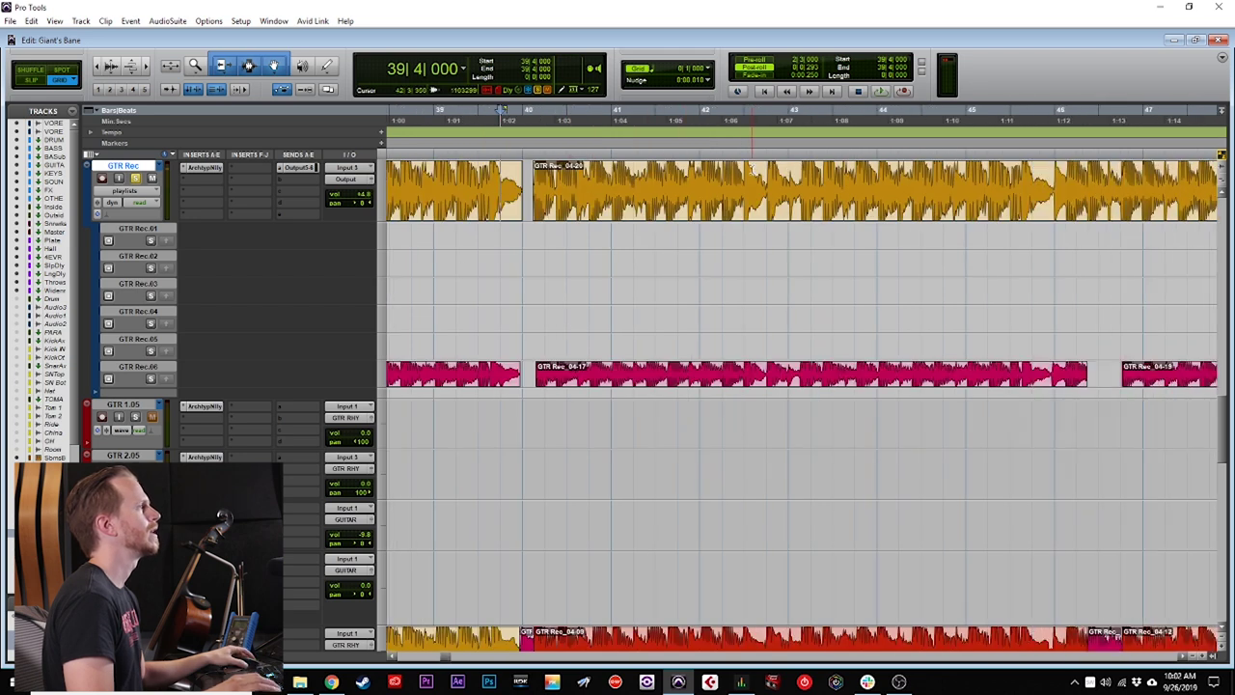
left_click(751, 168)
key("space")
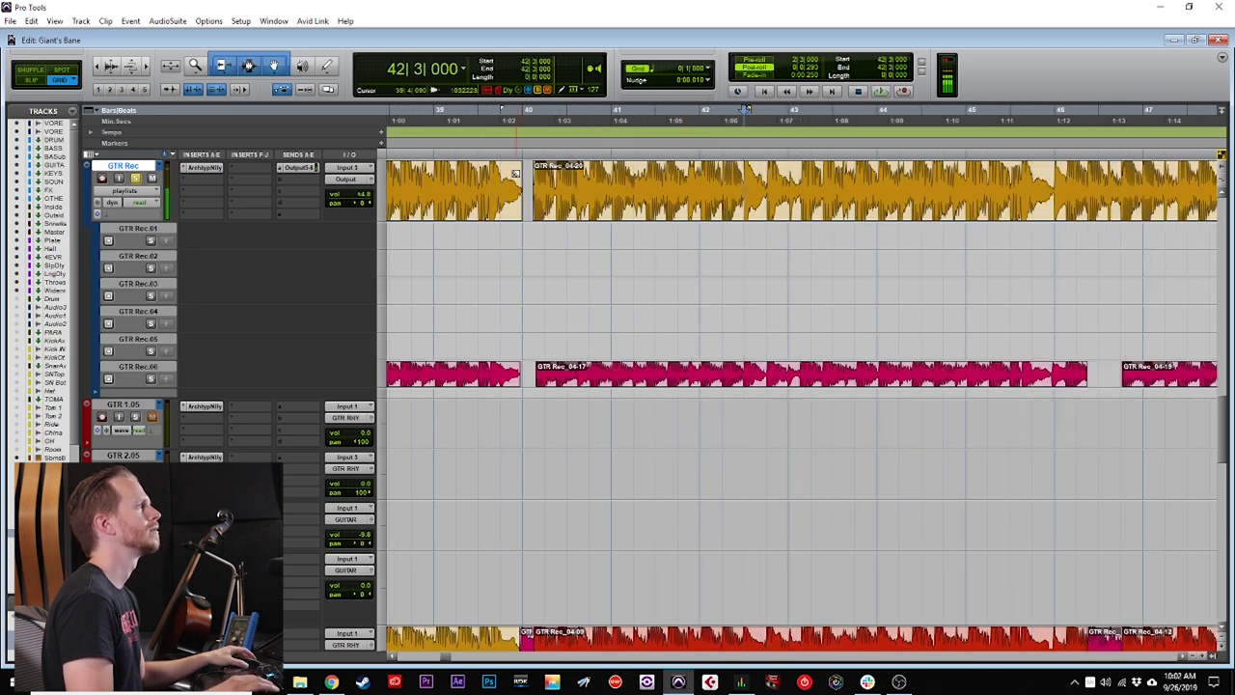
key("space")
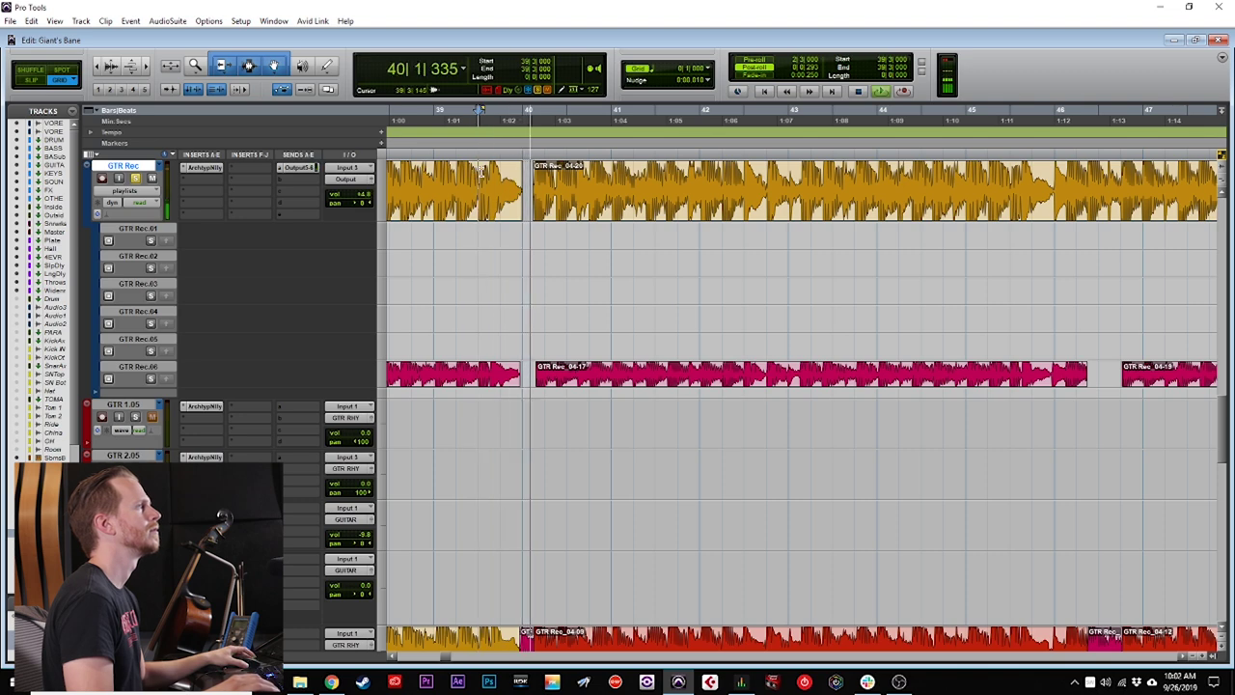
Extend the end of the pasted GTR Rec clip to bar 40 beat 2 and play the join from bar 39 beat 2.
scroll(736, 196, "right", 1)
key("r")
scroll(739, 196, "right", 1)
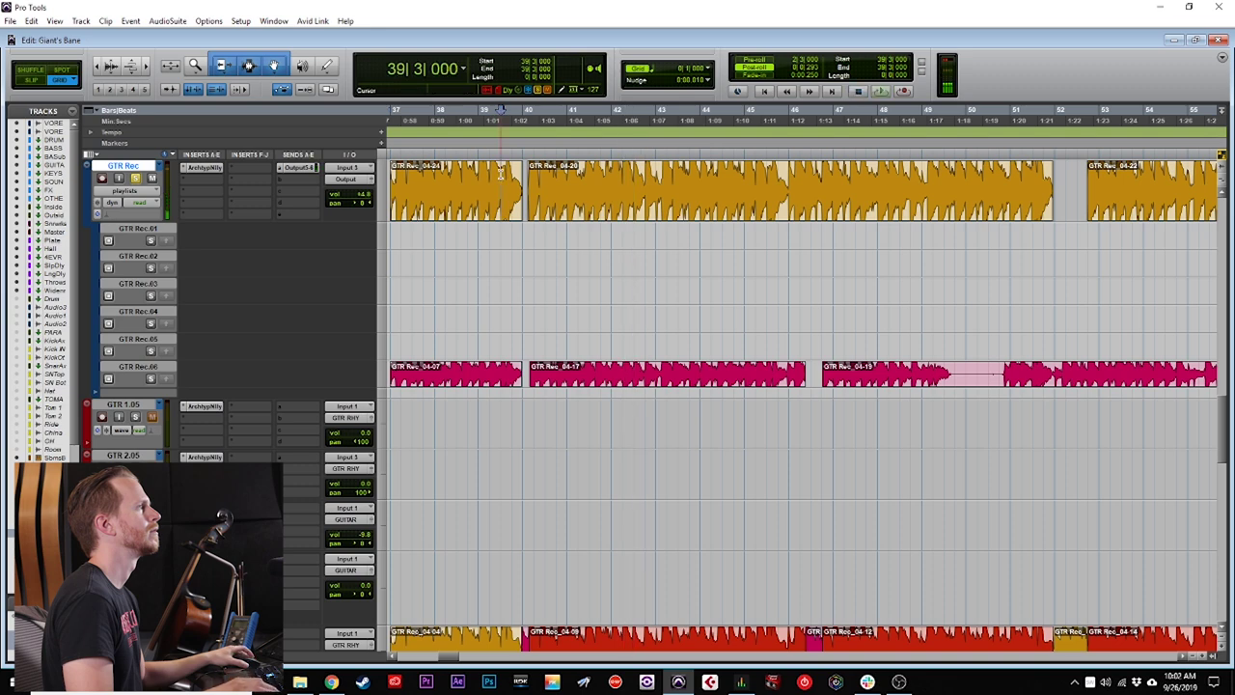
key("ctrl+bracketright")
key("ctrl+bracketright")
left_click_drag(700, 179, 737, 183)
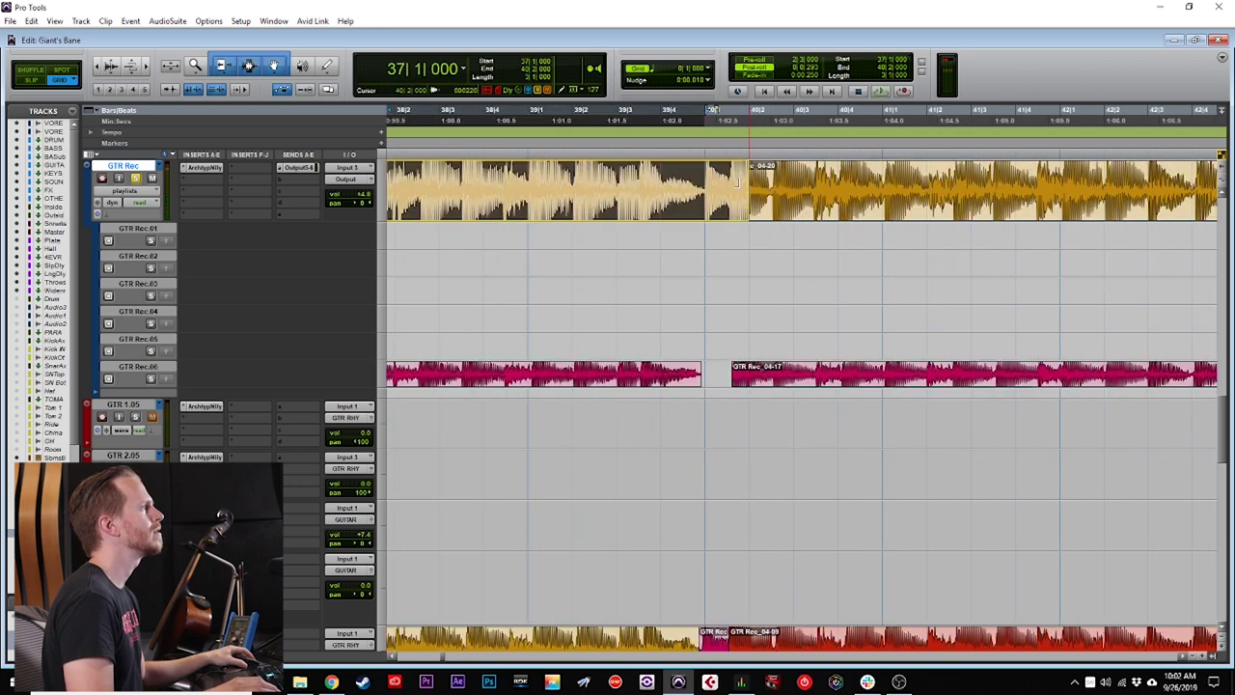
left_click(575, 183)
key("space")
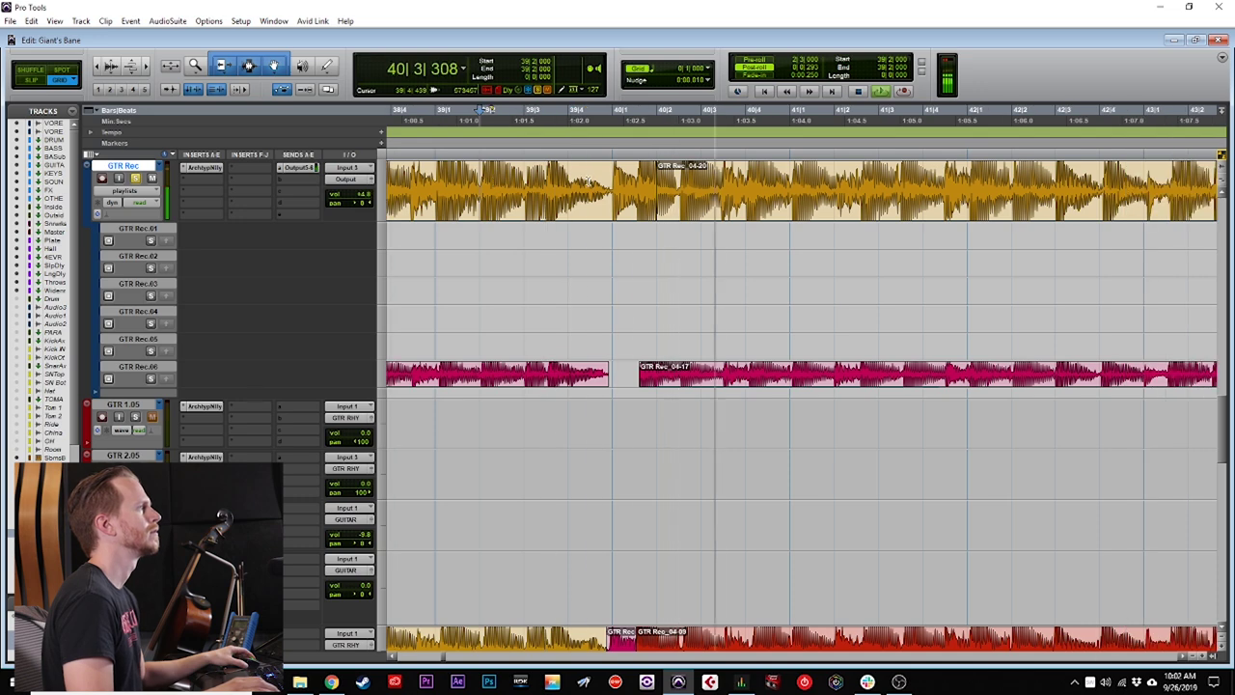
key("space")
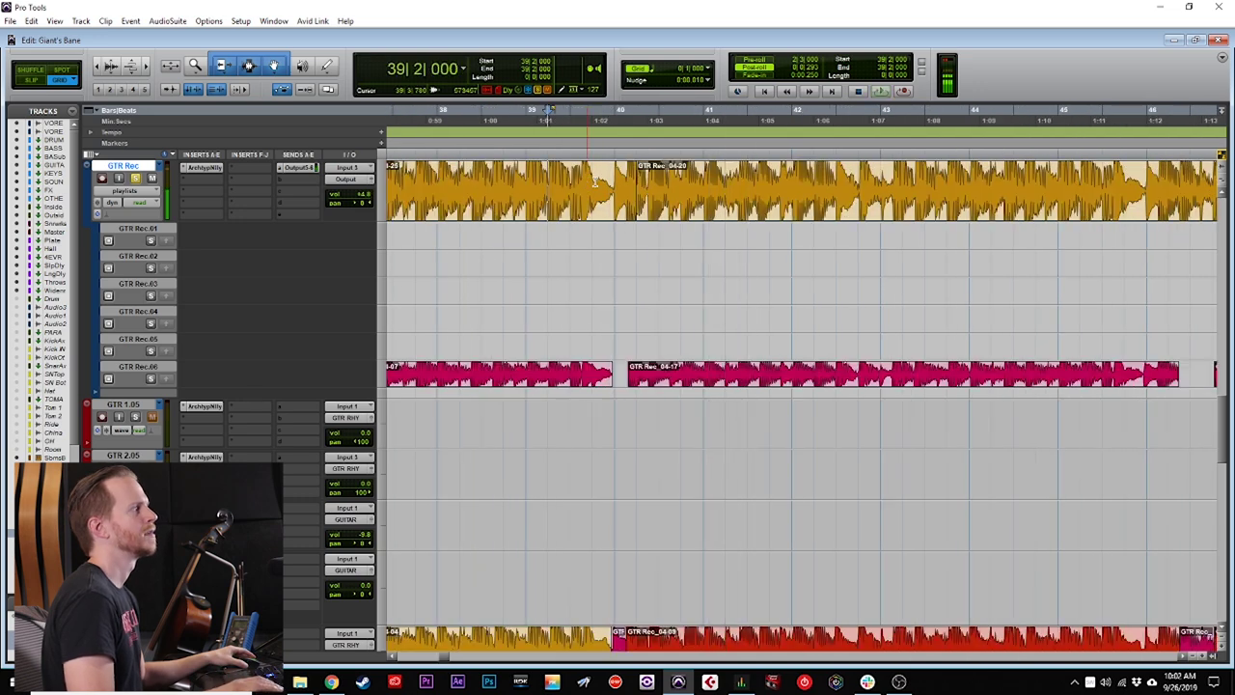
Play GTR Rec from bar 51 beat 2 to examine the gap around bar 52.
key("r")
scroll(687, 200, "right", 5)
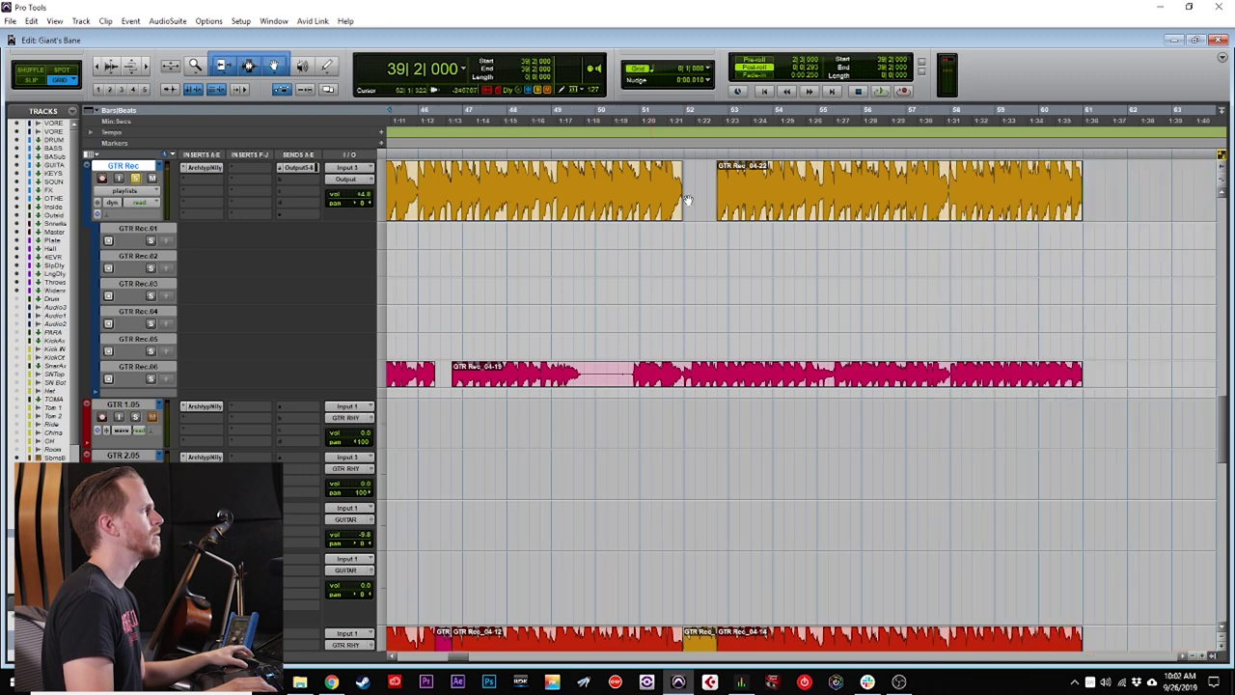
key("t")
scroll(716, 180, "right", 2)
scroll(708, 196, "down", 1)
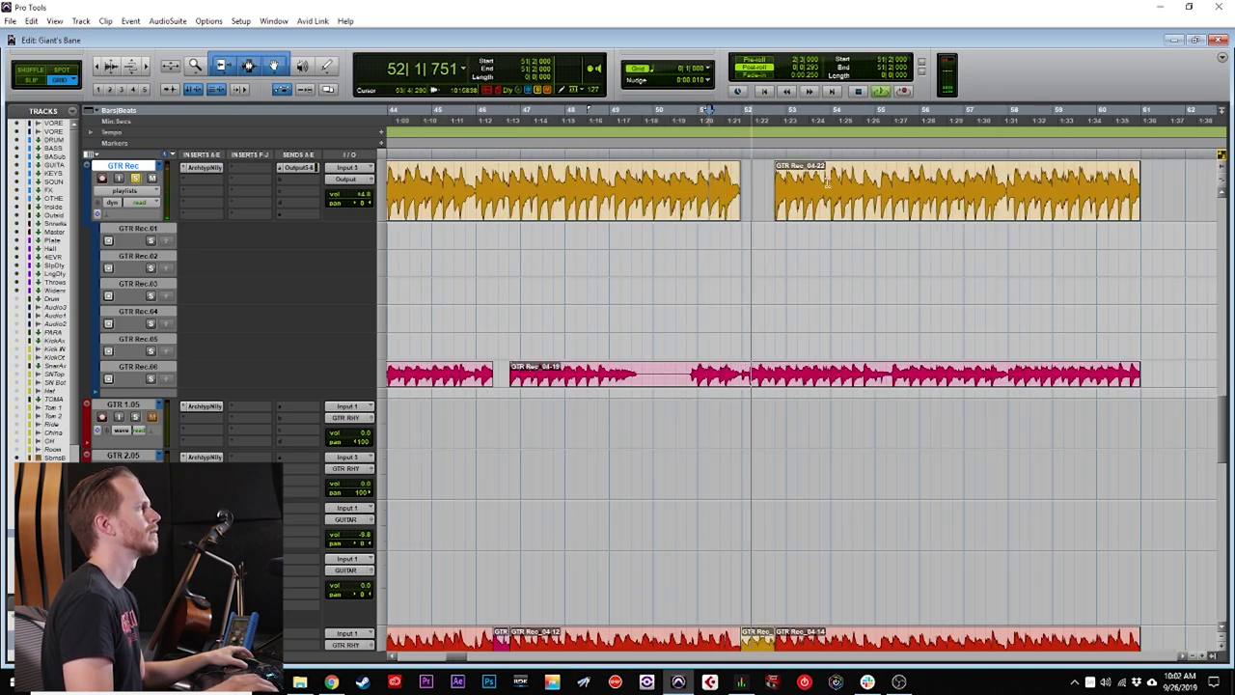
key("space")
scroll(859, 180, "left", 2)
scroll(894, 179, "right", 1)
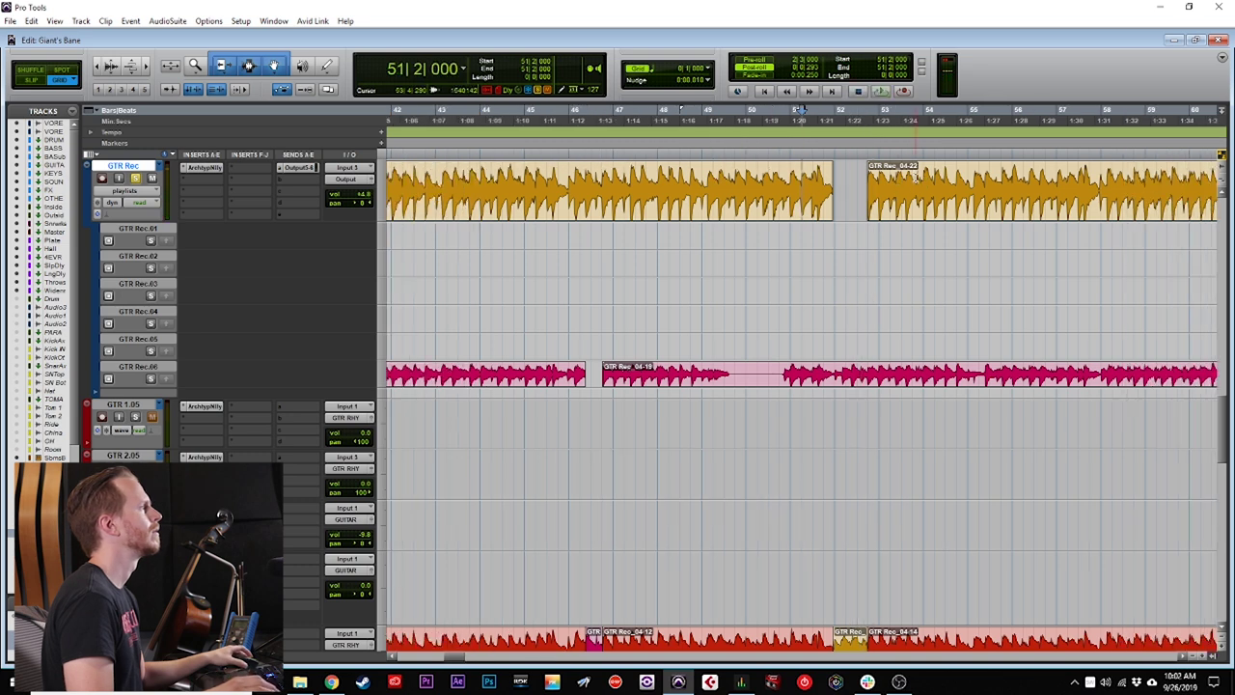
Copy the GTR Rec phrase around bar 58 and paste it at bar 51 beat 3, filling up to bar 53.
key("space")
scroll(967, 175, "right", 2)
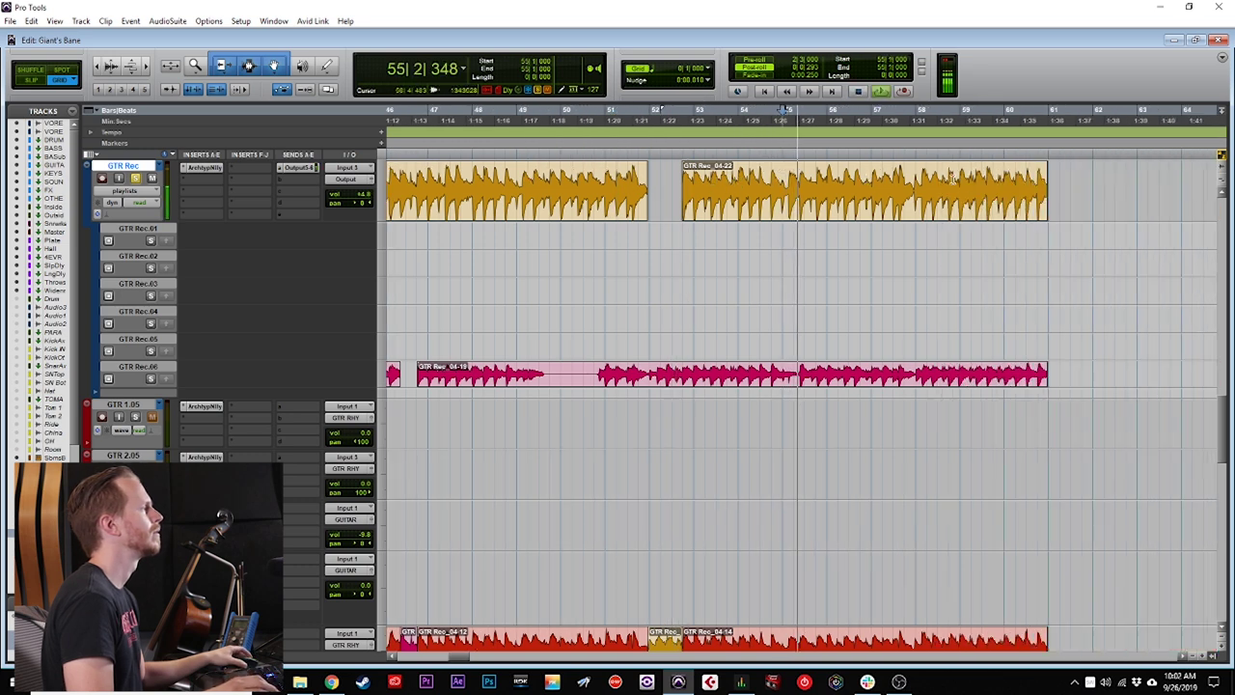
left_click(893, 175)
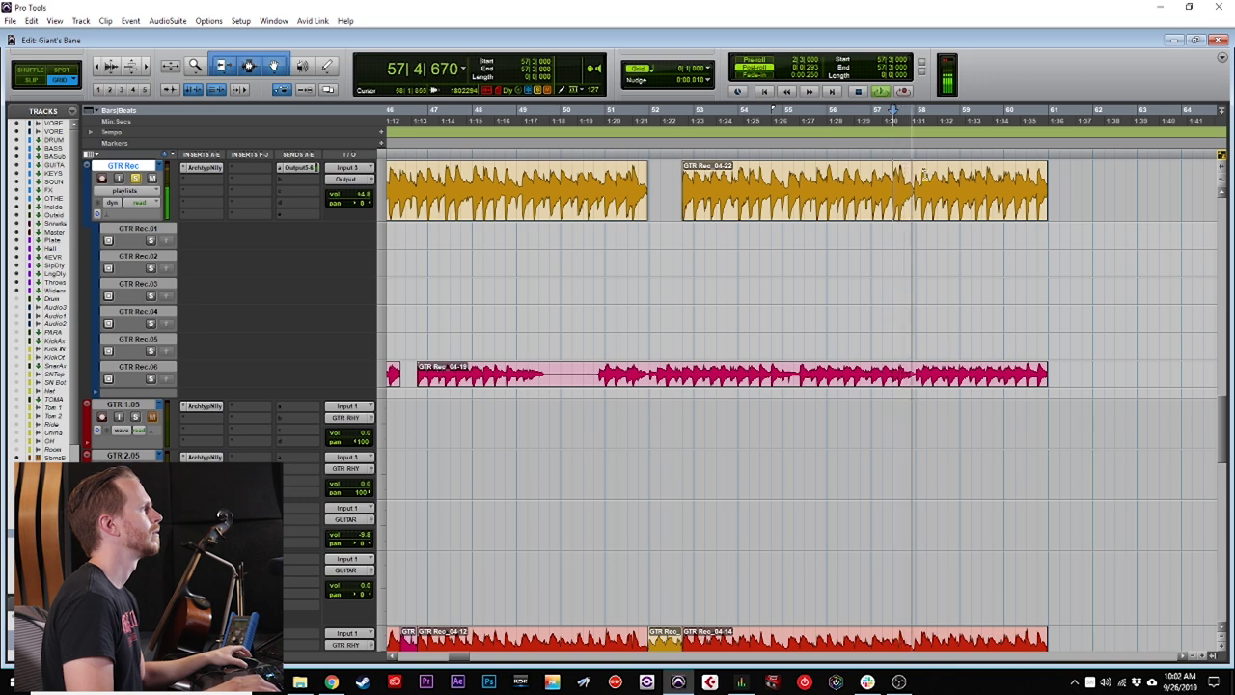
left_click_drag(915, 174, 960, 174)
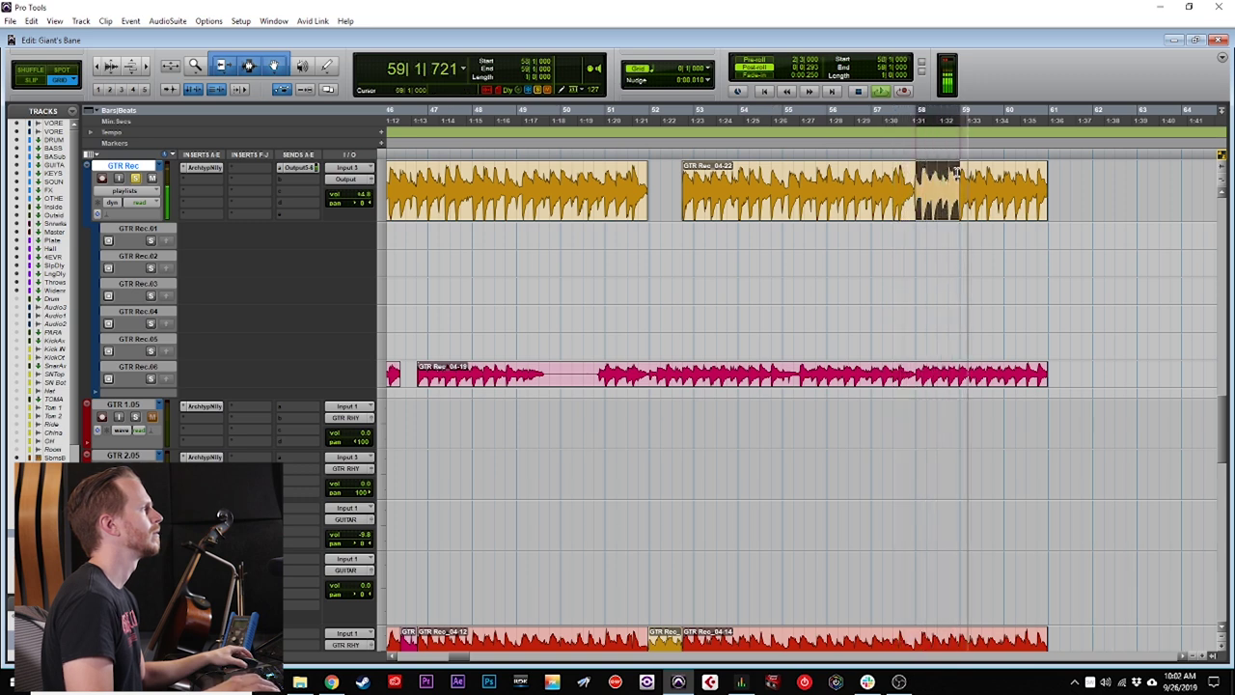
left_click(650, 173)
key("ctrl+v")
key("t")
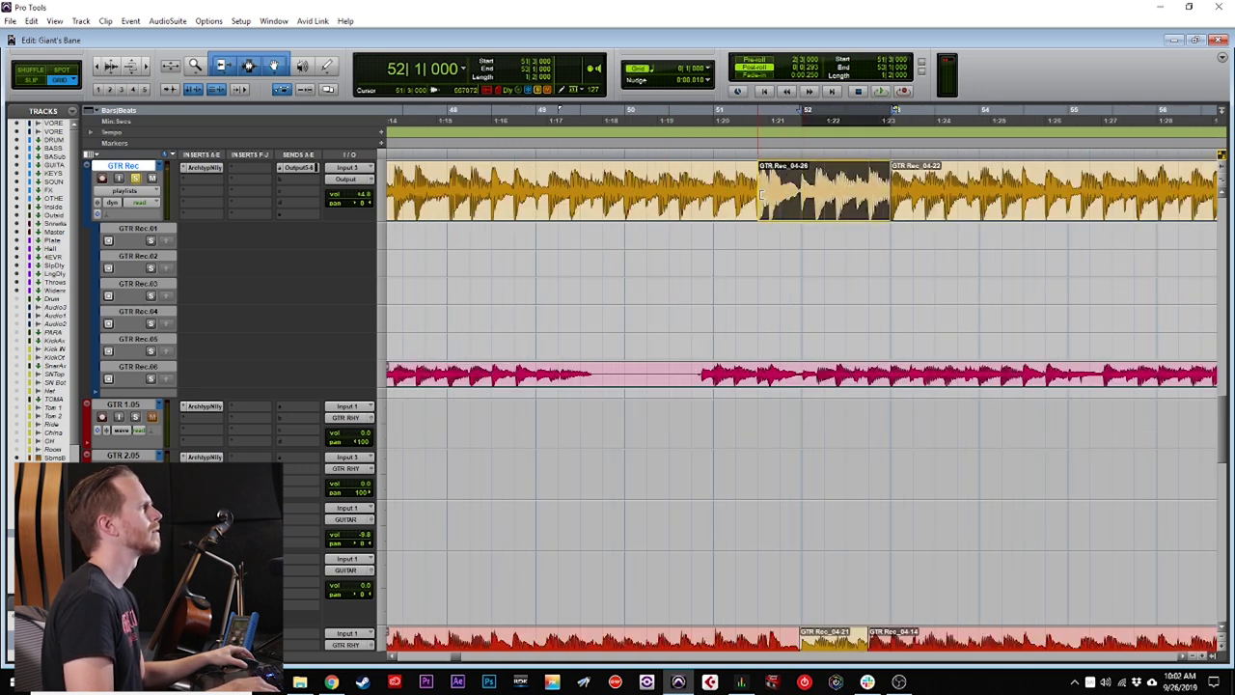
Play GTR Rec from bar 51 through the pasted phrase, and play the comp from its start at bar 37.
left_click(712, 177)
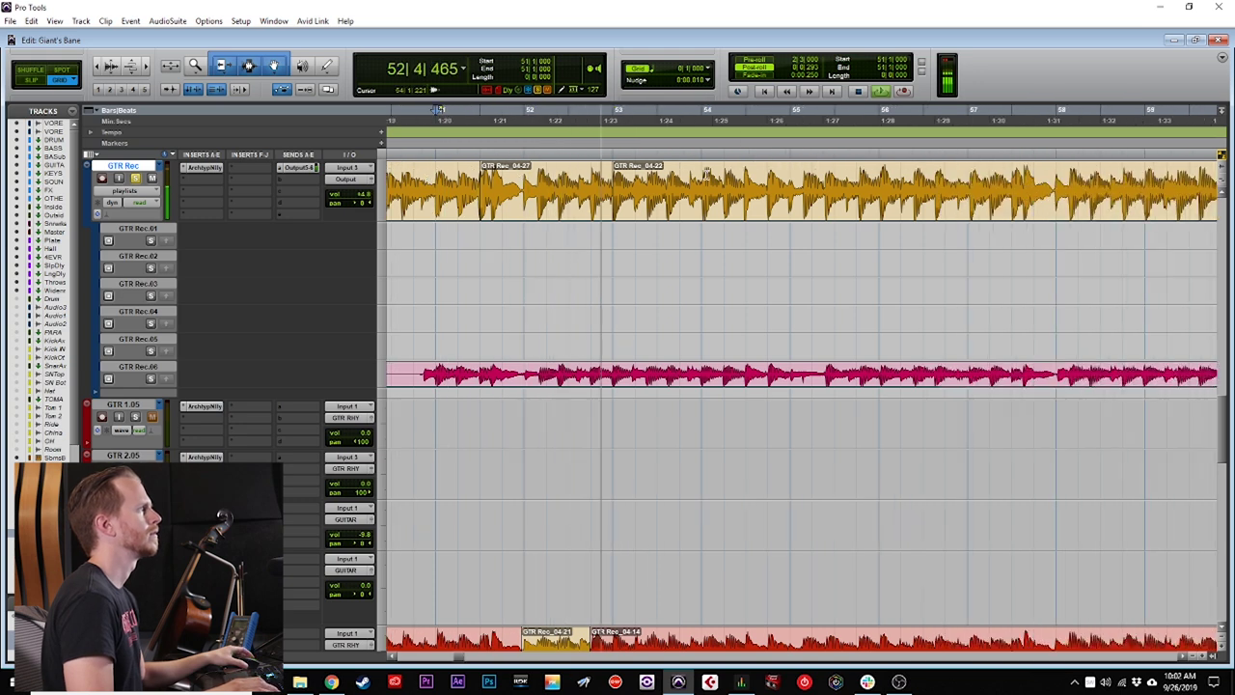
scroll(706, 174, "right", 1)
key("r")
scroll(706, 174, "left", 1)
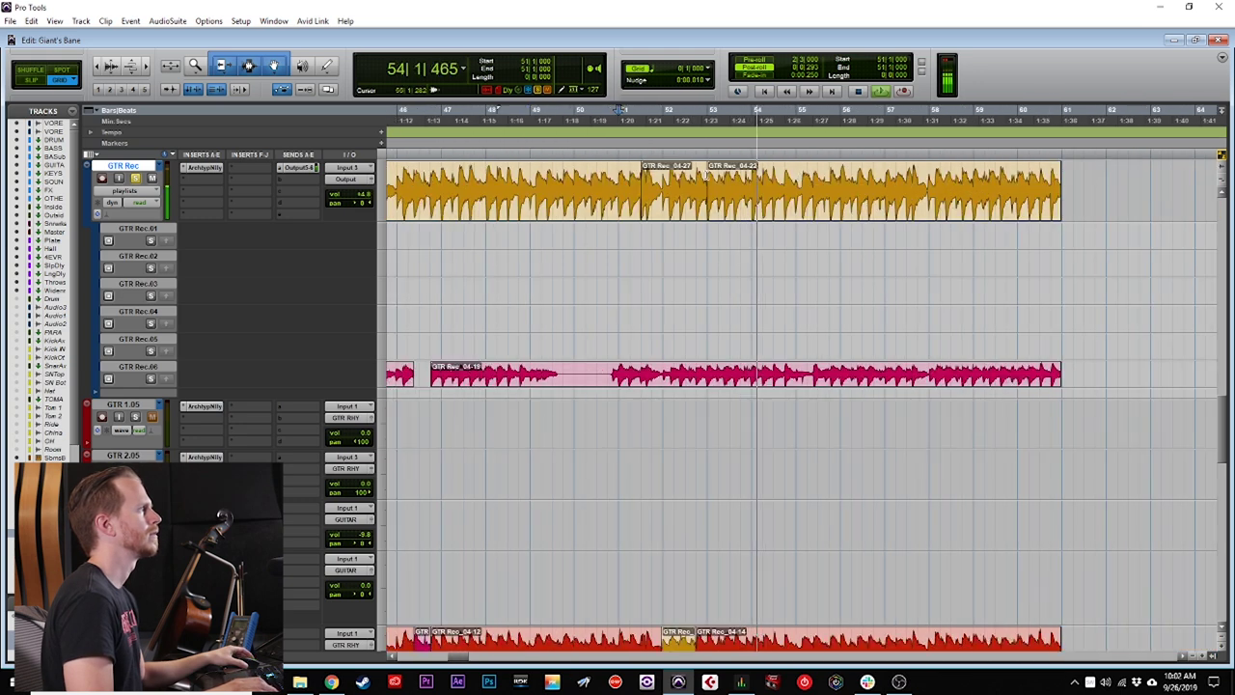
key("ctrl+[")
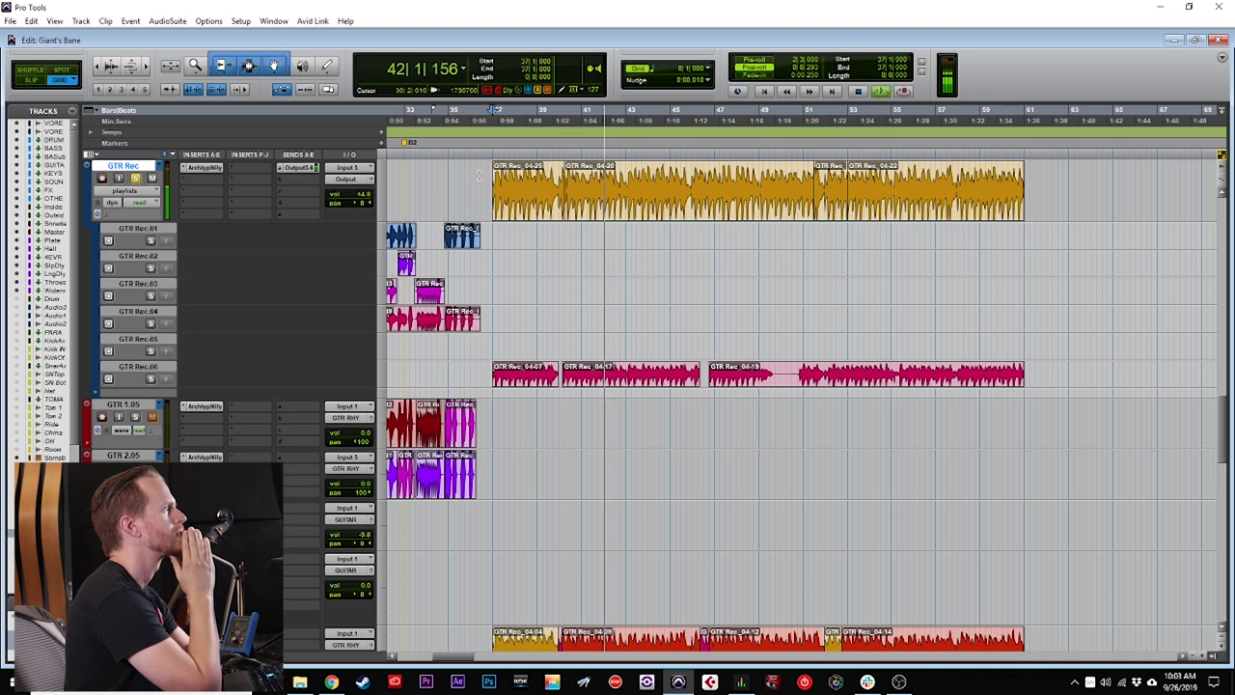
Play GTR Rec from bar 39 beat 4 to check the join at bar 40 and the notes around bar 41.
key("space")
left_click(555, 174)
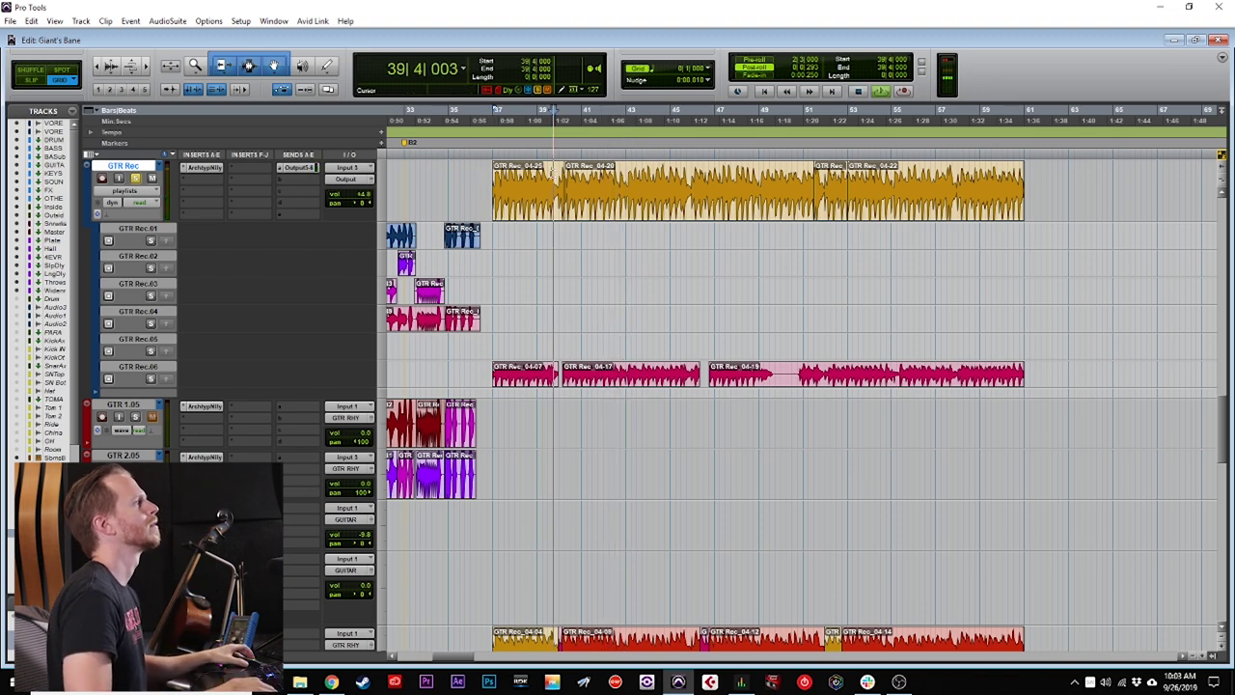
key("t")
key("t")
scroll(609, 171, "right", 1)
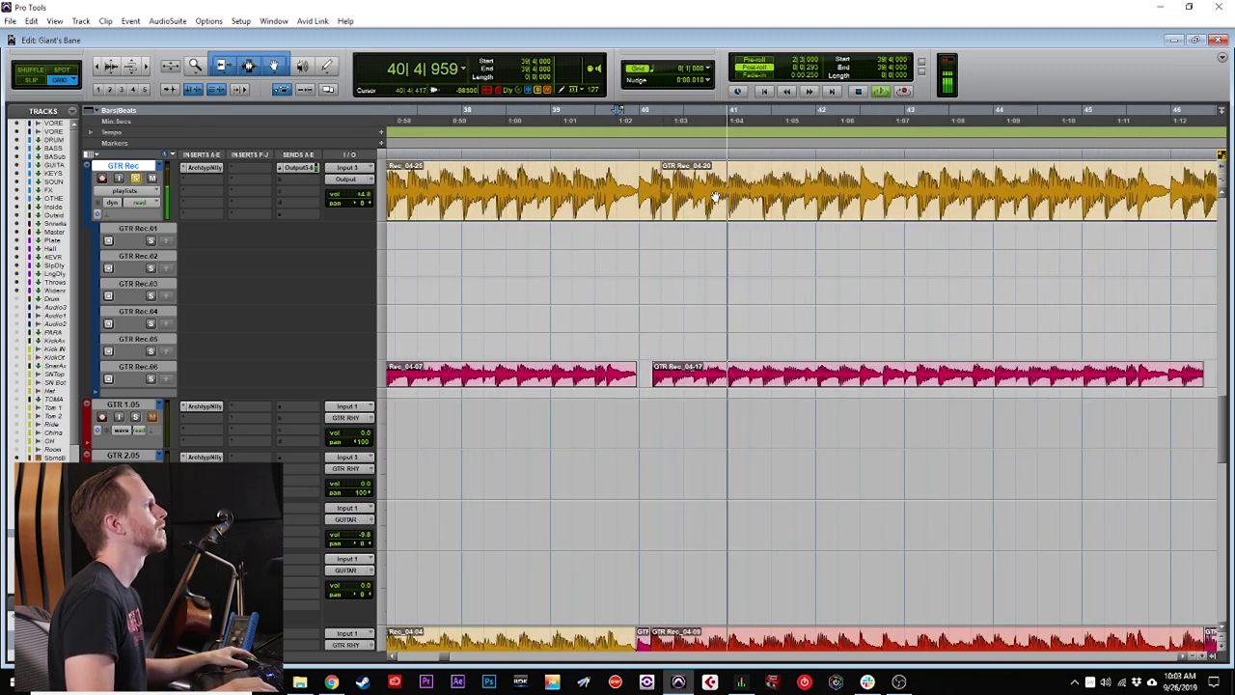
left_click(758, 173)
key("ctrl+]")
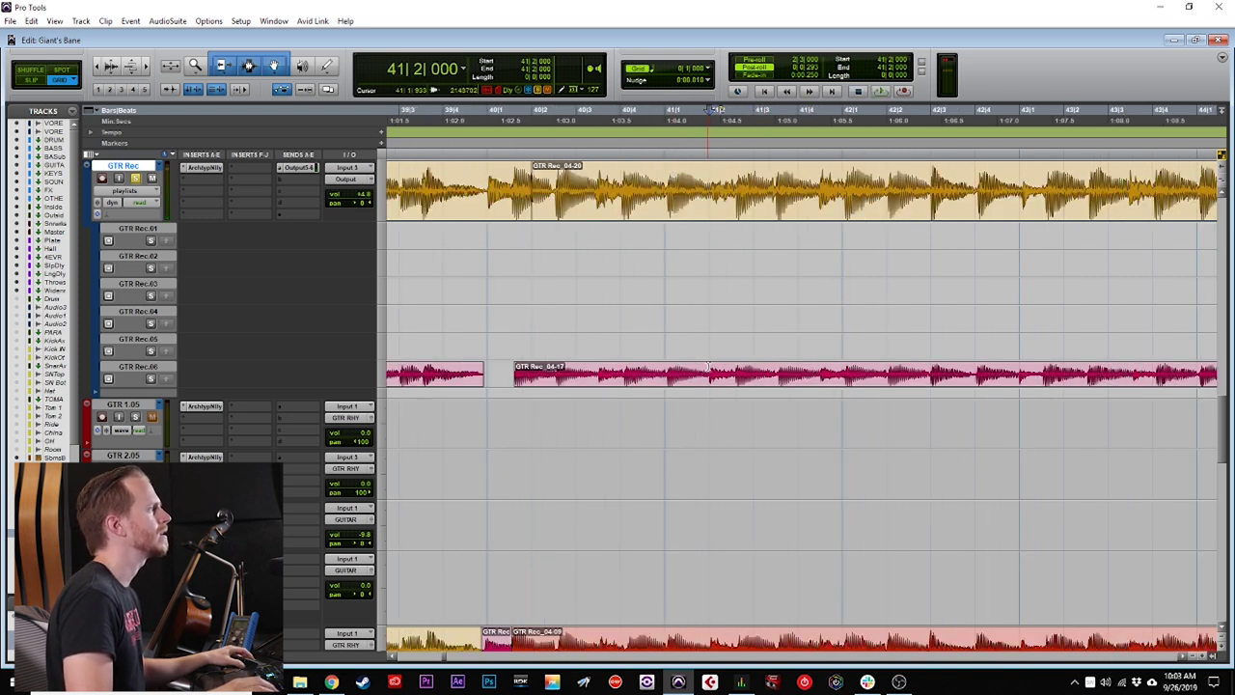
Audition GTR Rec.06 from bar 41 and move its section from bar 41 beat 2 to beat 4 into the main GTR Rec playlist.
key("space")
left_click(645, 366)
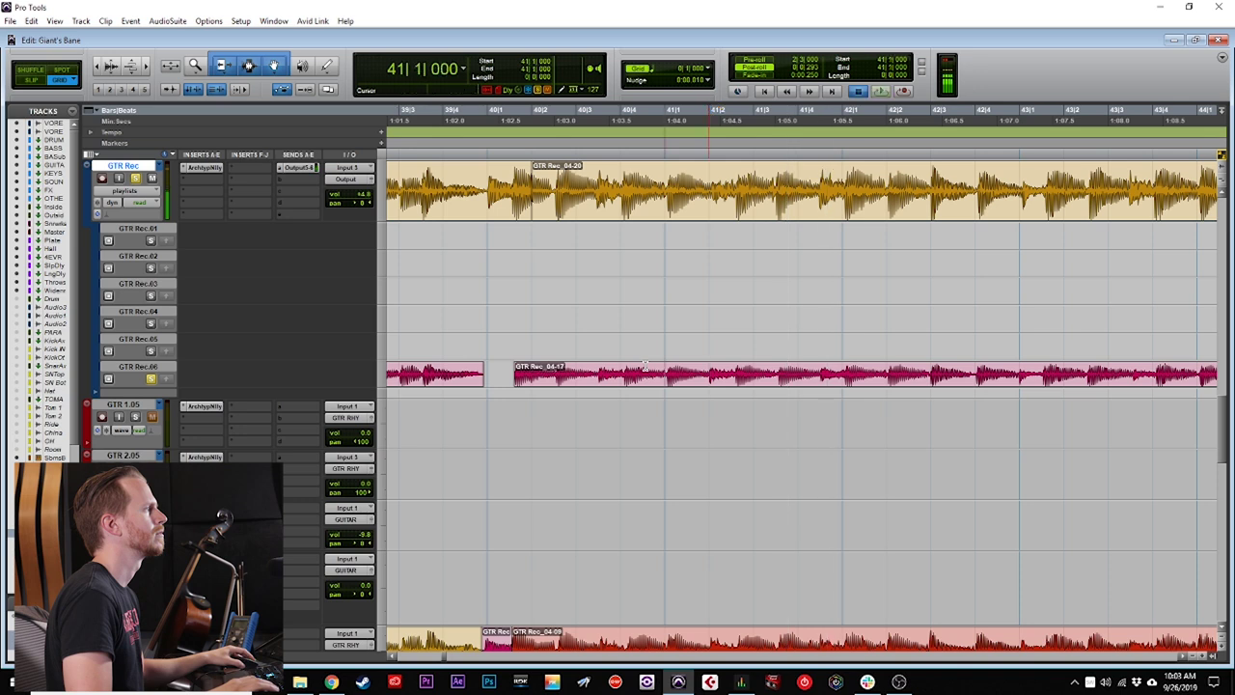
key("space")
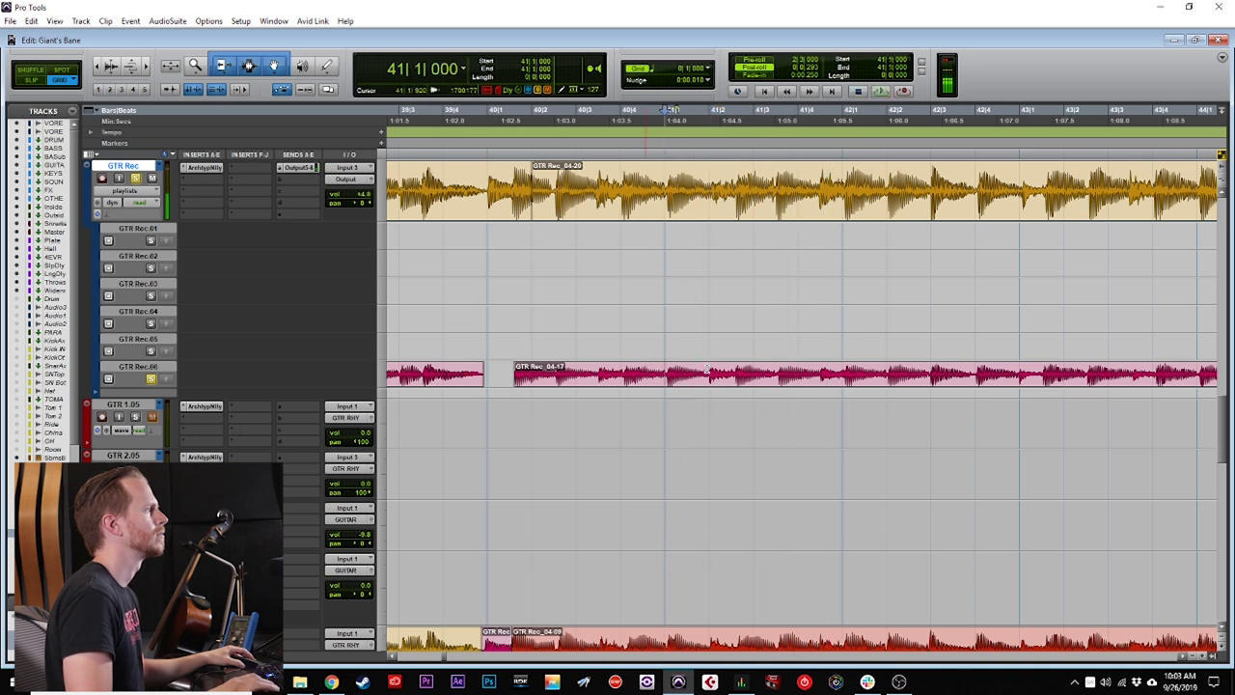
left_click_drag(710, 375, 777, 376)
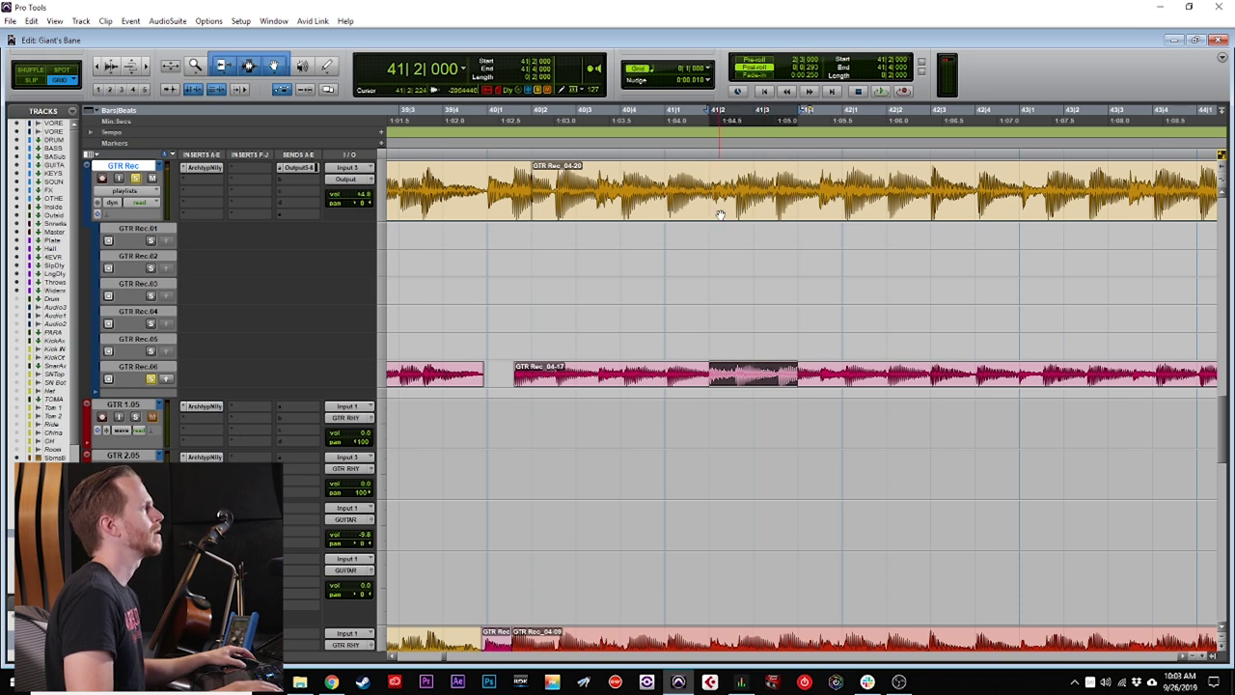
key("Delete")
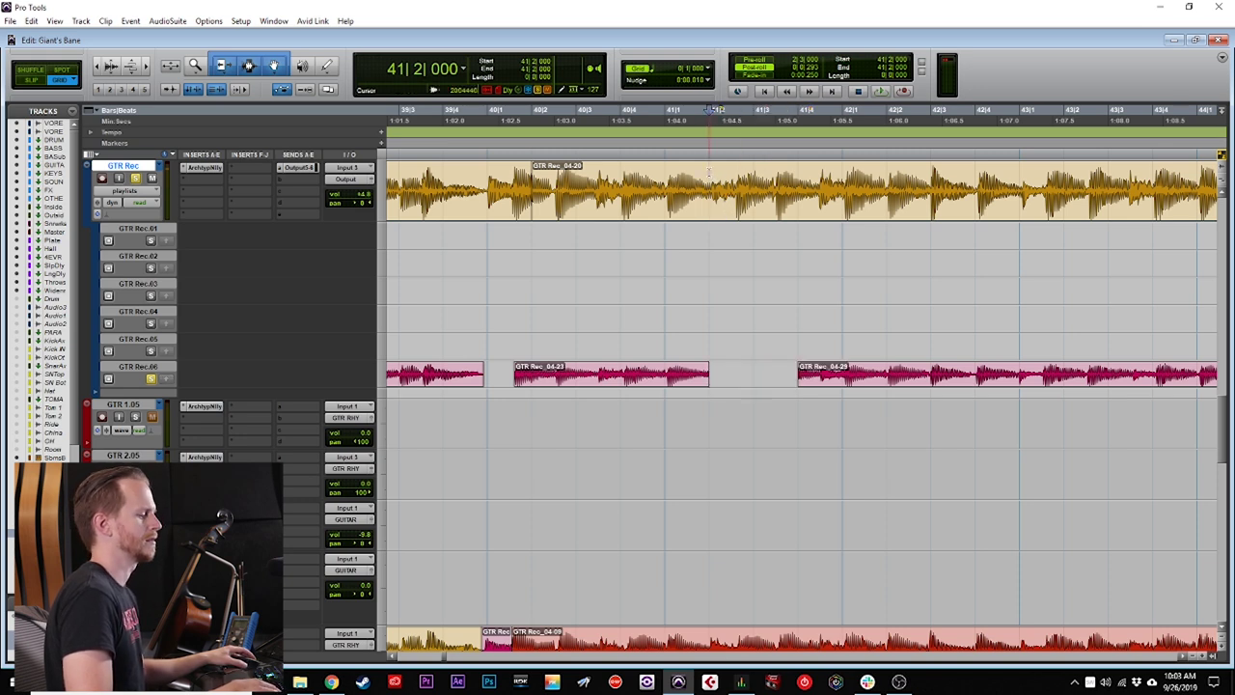
key("ctrl+v")
Play GTR Rec from bar 40 beat 4 to check the replaced section at bar 41 and the bars that follow.
left_click(604, 177)
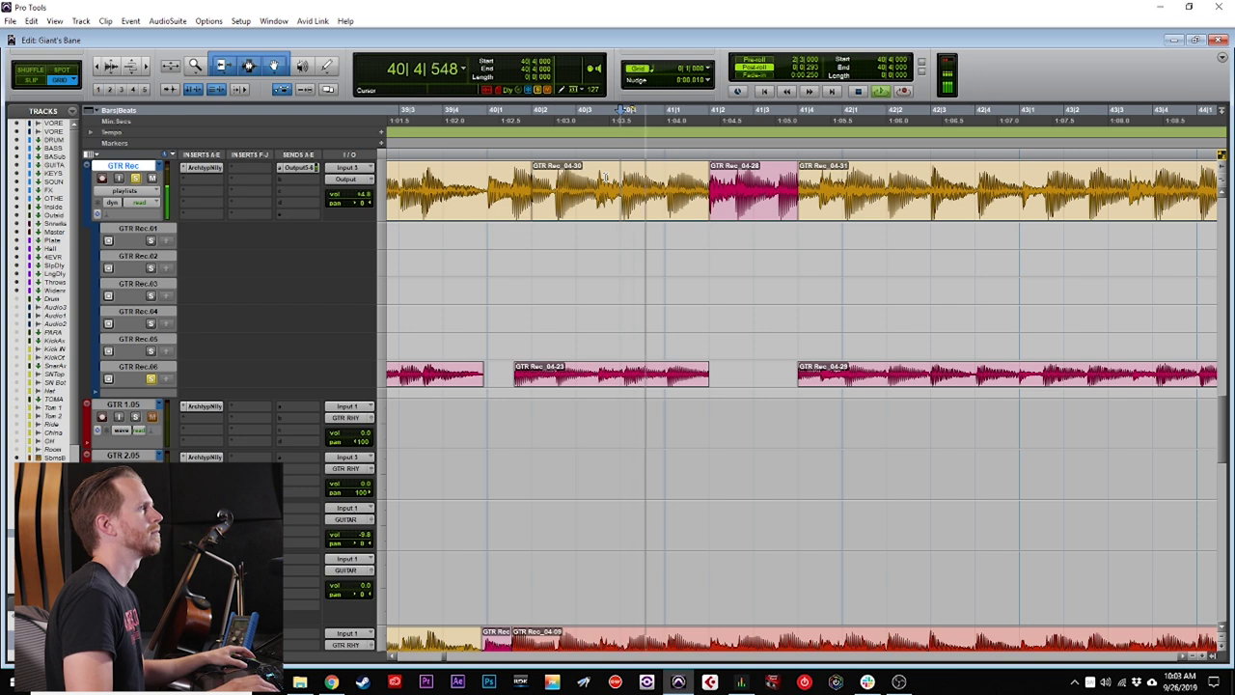
key("space")
key("space")
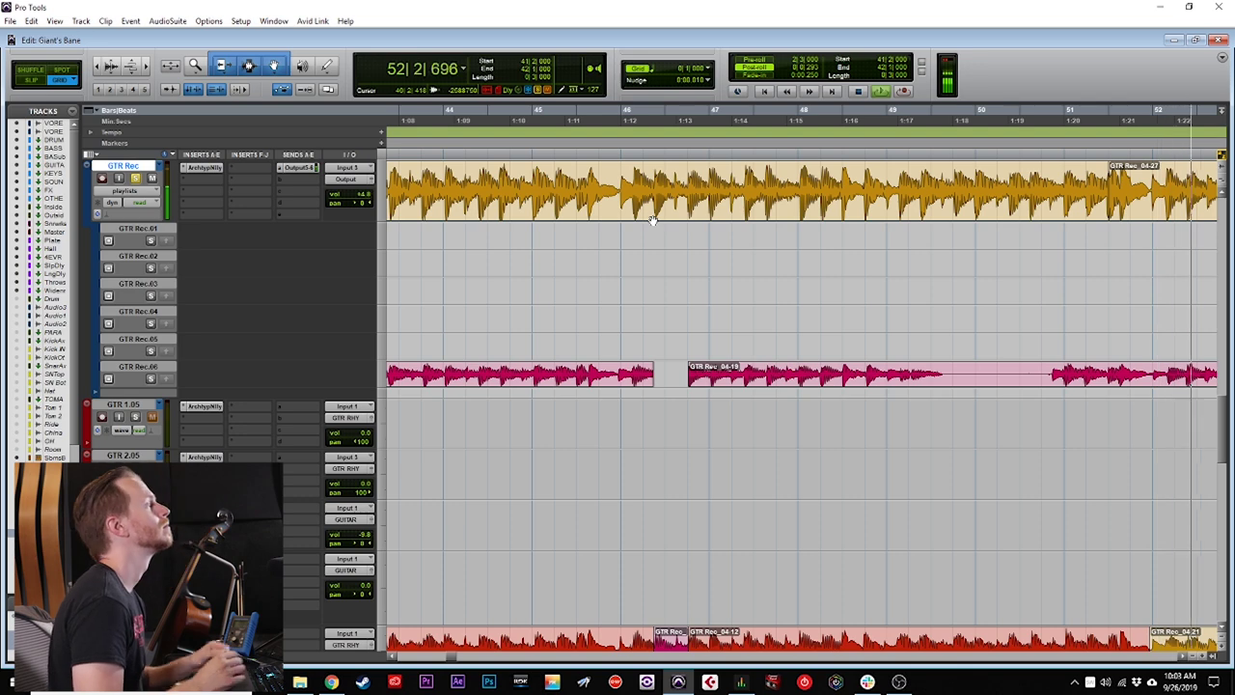
key("r")
key("r")
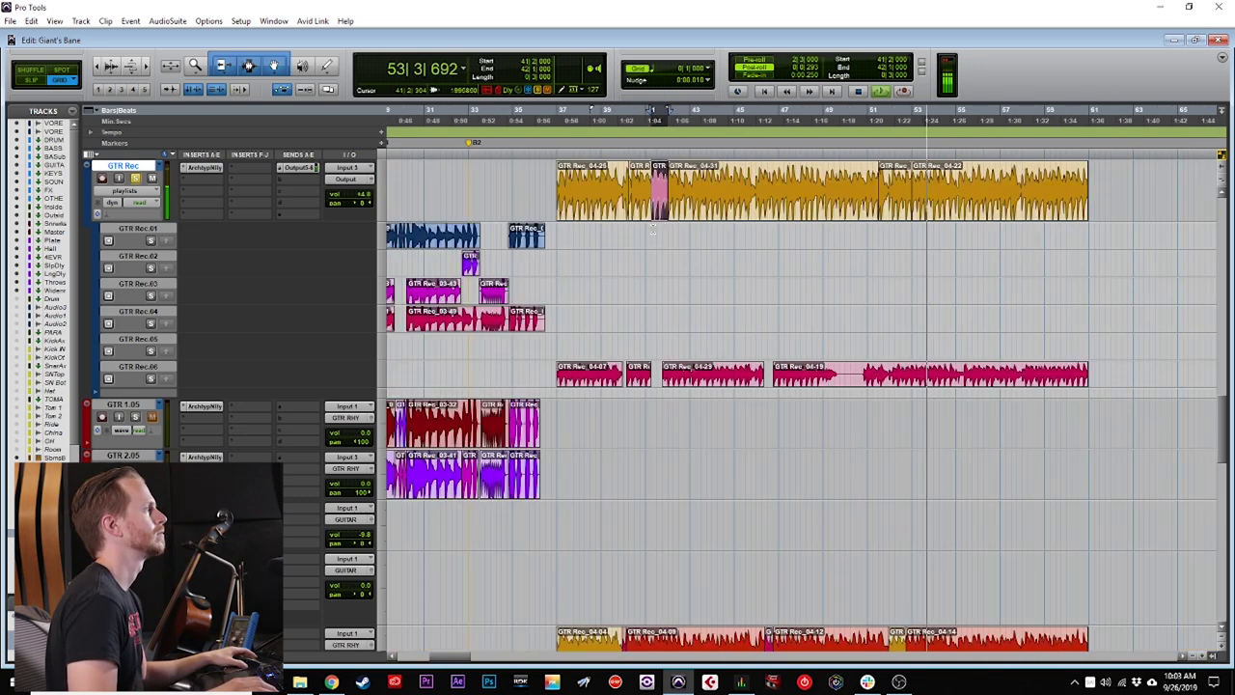
Play GTR Rec from bar 54 beat 2 and delete its section from bar 55 to bar 55 beat 2.
scroll(676, 232, "right", 3)
scroll(680, 232, "up", 3)
scroll(680, 232, "down", 1)
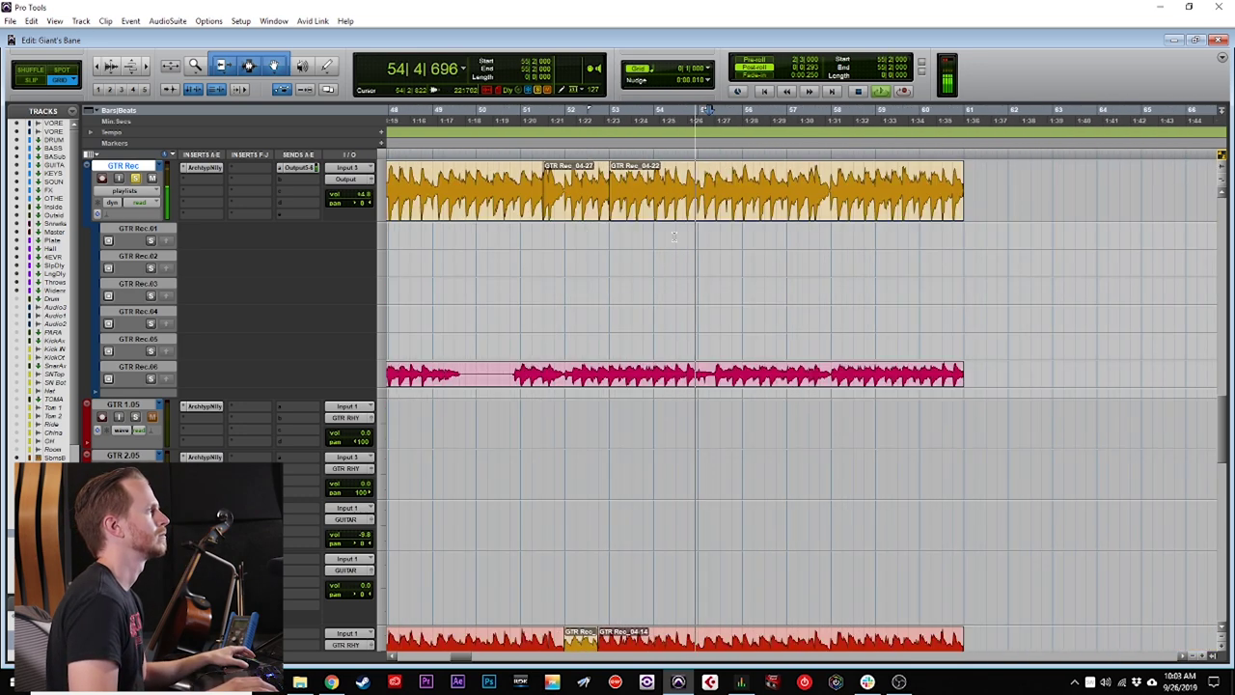
scroll(699, 178, "up", 2)
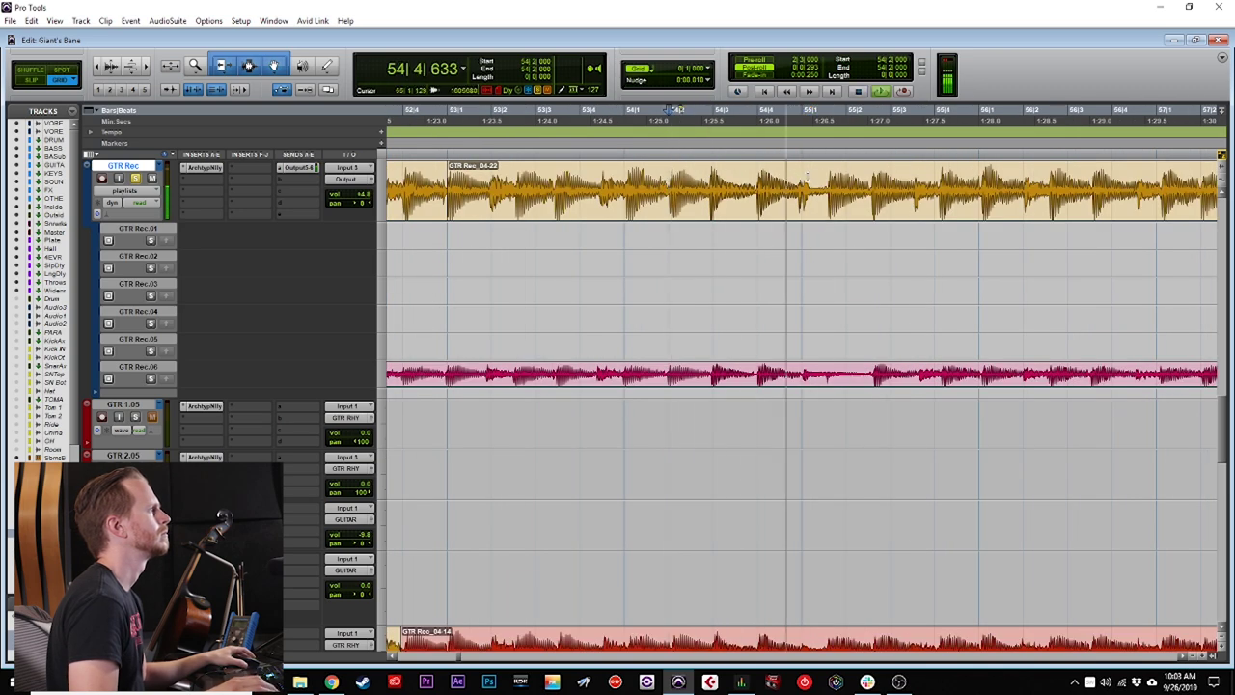
key("space")
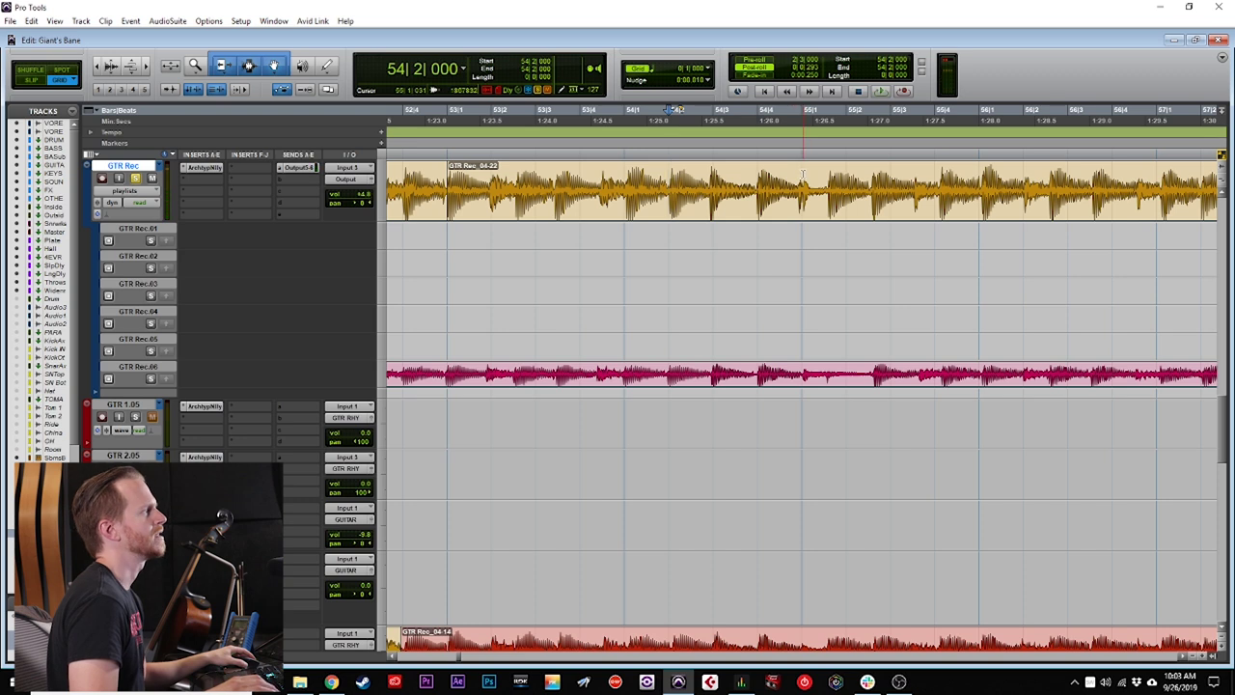
left_click_drag(821, 172, 833, 172)
key("Delete")
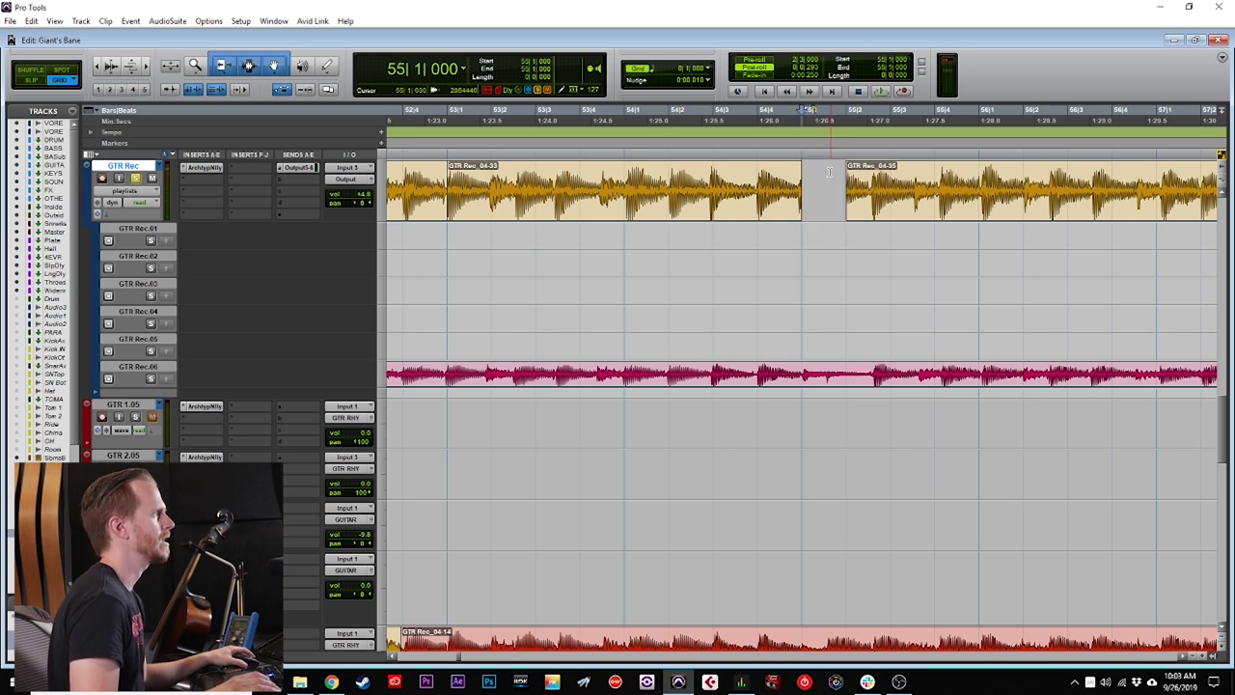
Audition GTR Rec at bars 58, 52, 46 and 48 beat 4 to look for a replacement phrase for bar 55.
key("r")
scroll(920, 178, "right", 2)
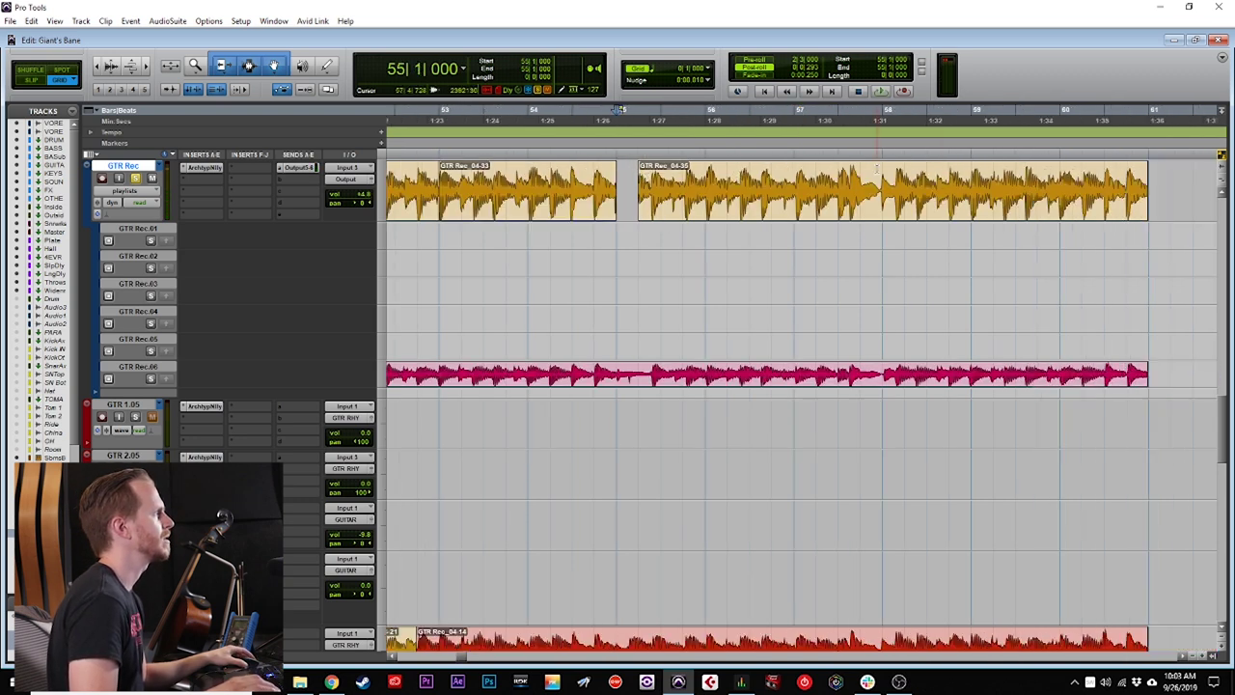
key("space")
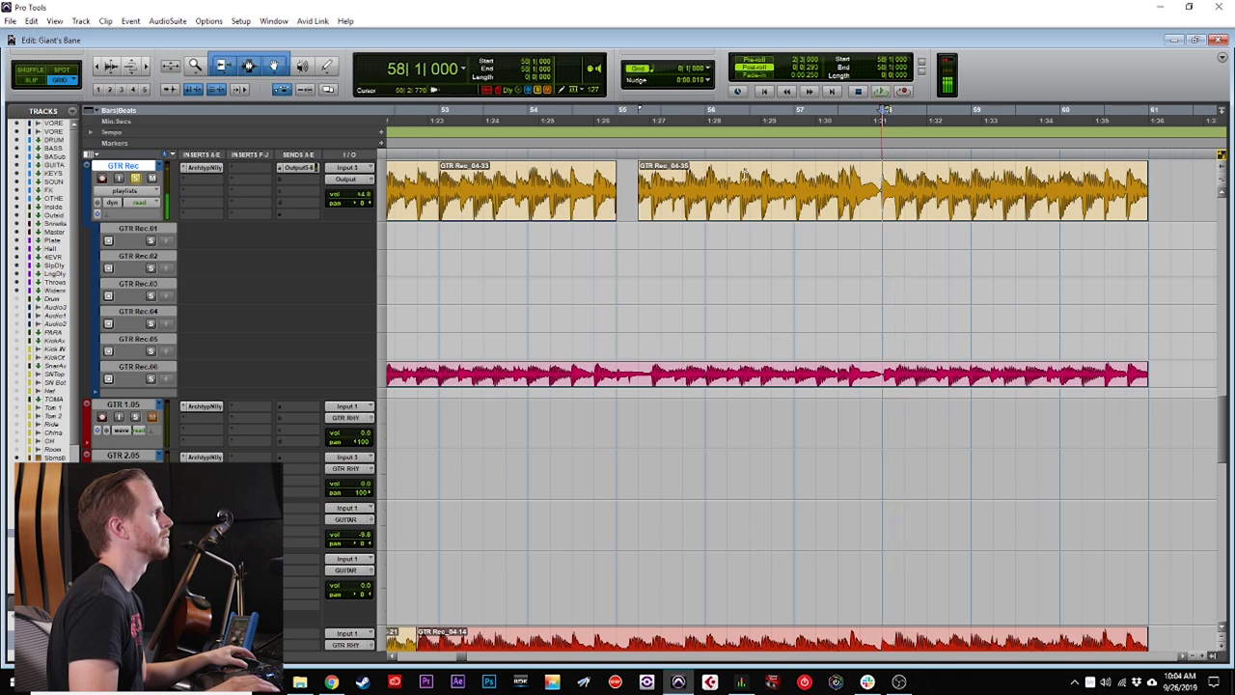
key("ctrl+bracketleft")
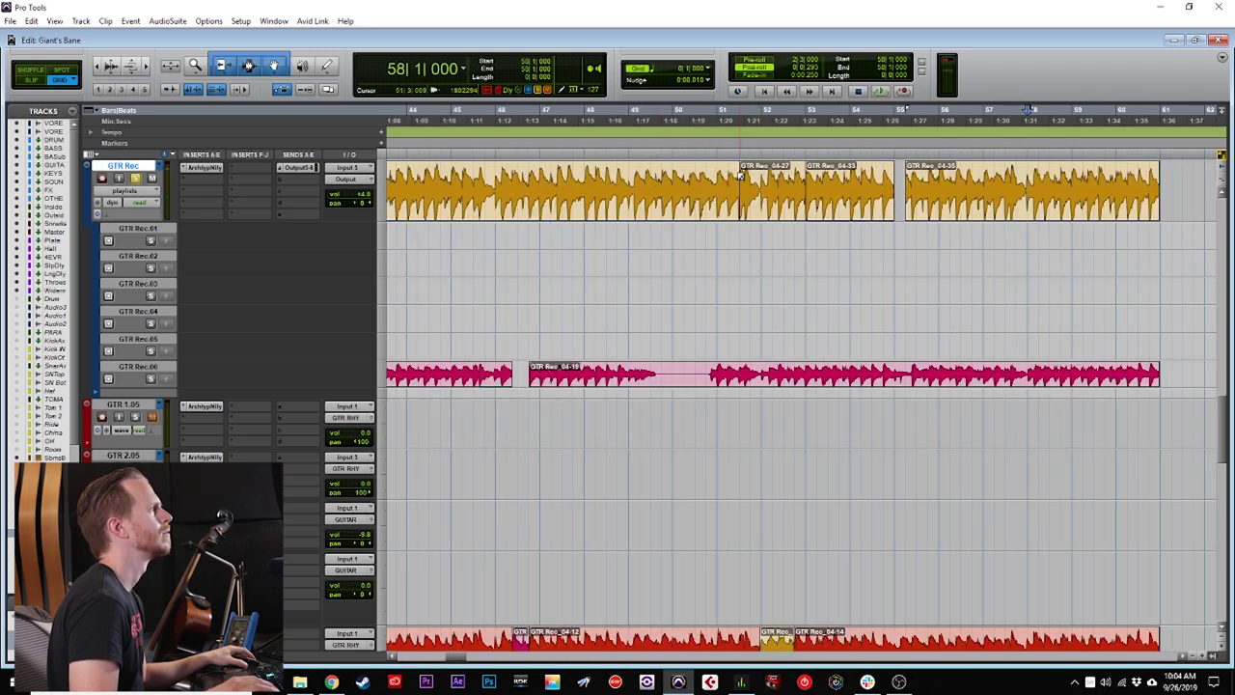
key("space")
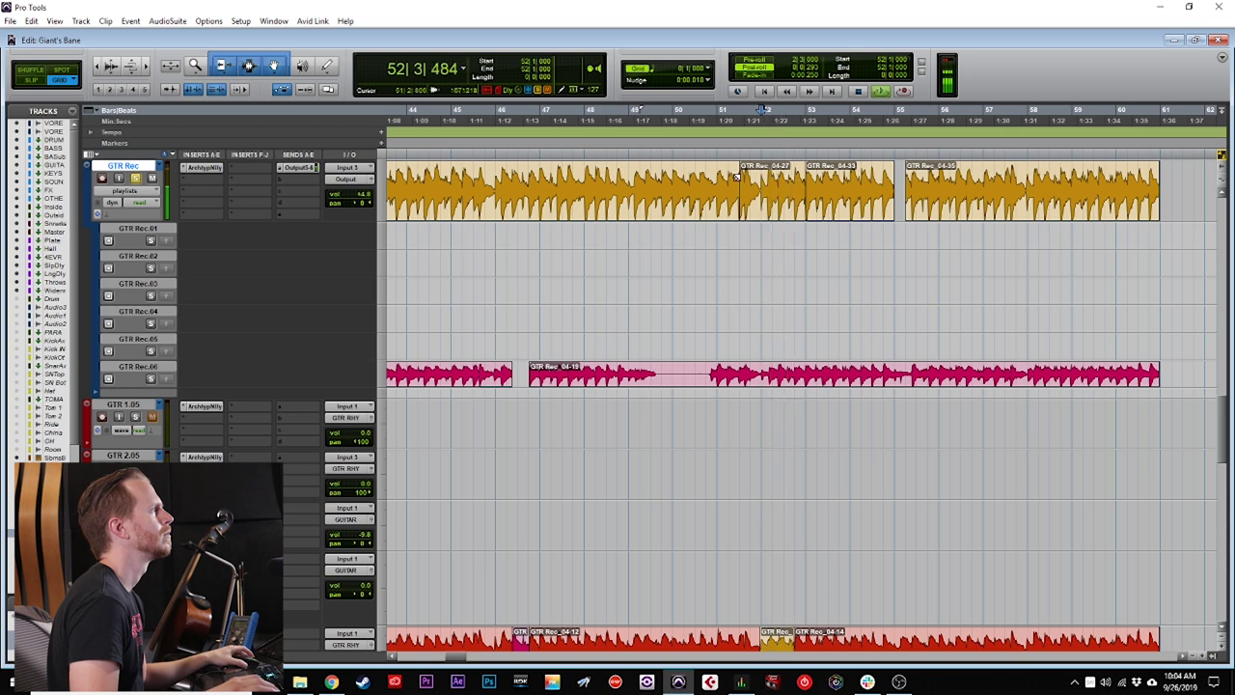
key("space")
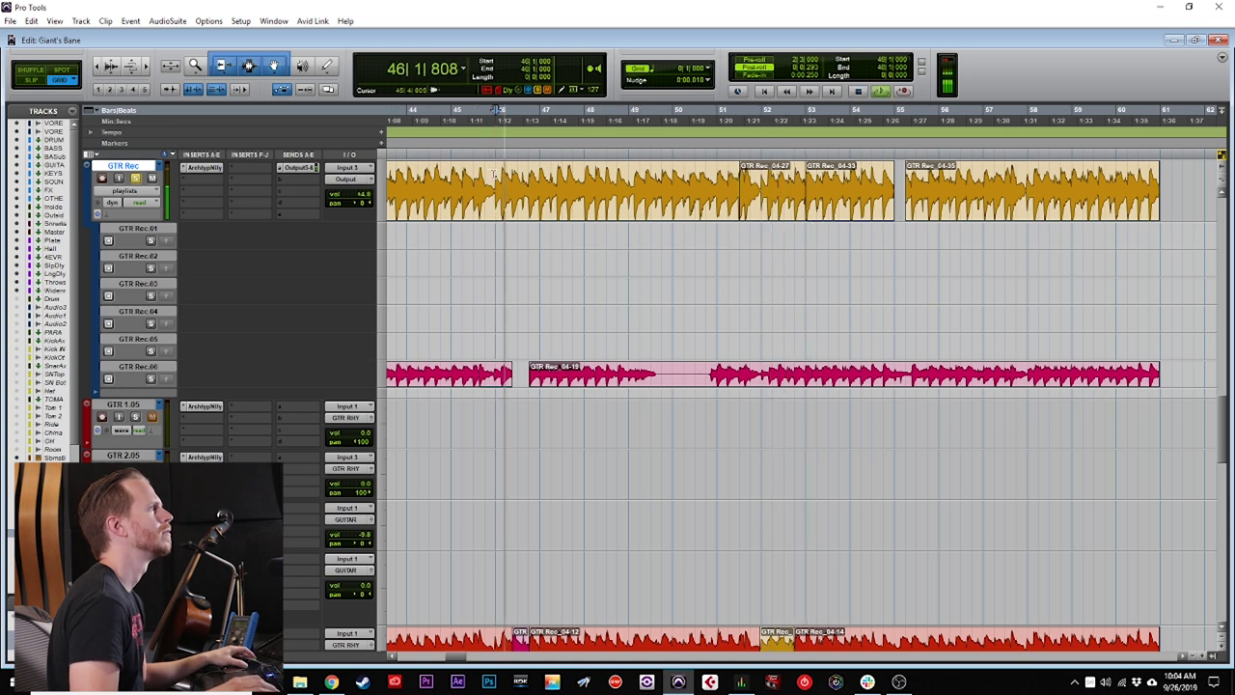
left_click(618, 170)
key("space")
key("space")
key("t")
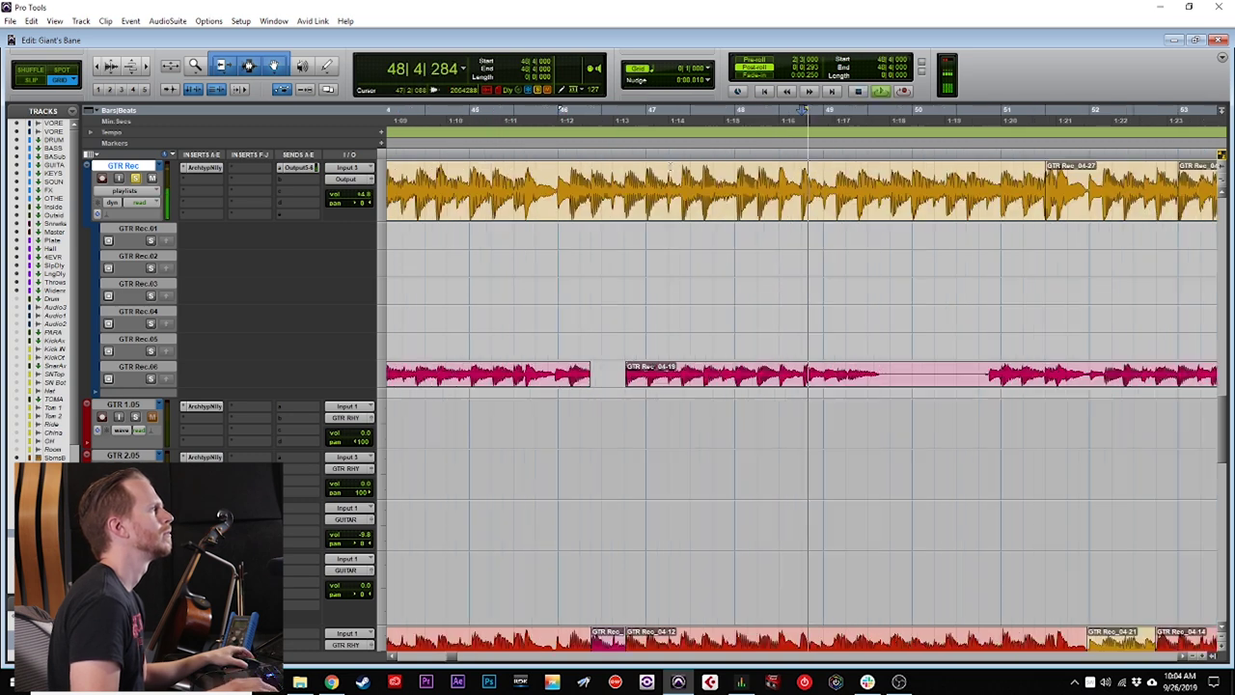
scroll(727, 170, "right", 1)
key("space")
Copy the GTR Rec phrase from bar 49 to bar 49 beat 4 and paste it at bar 55.
left_click(741, 170)
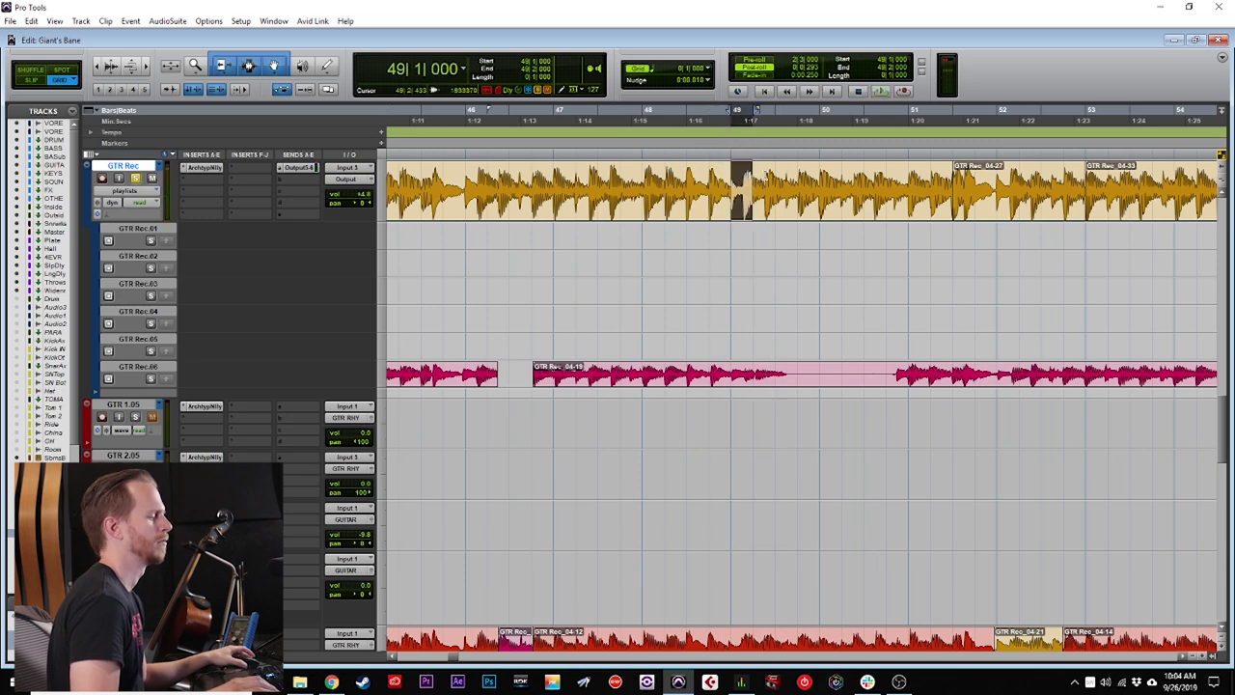
left_click_drag(778, 170, 800, 170)
scroll(798, 170, "right", 2)
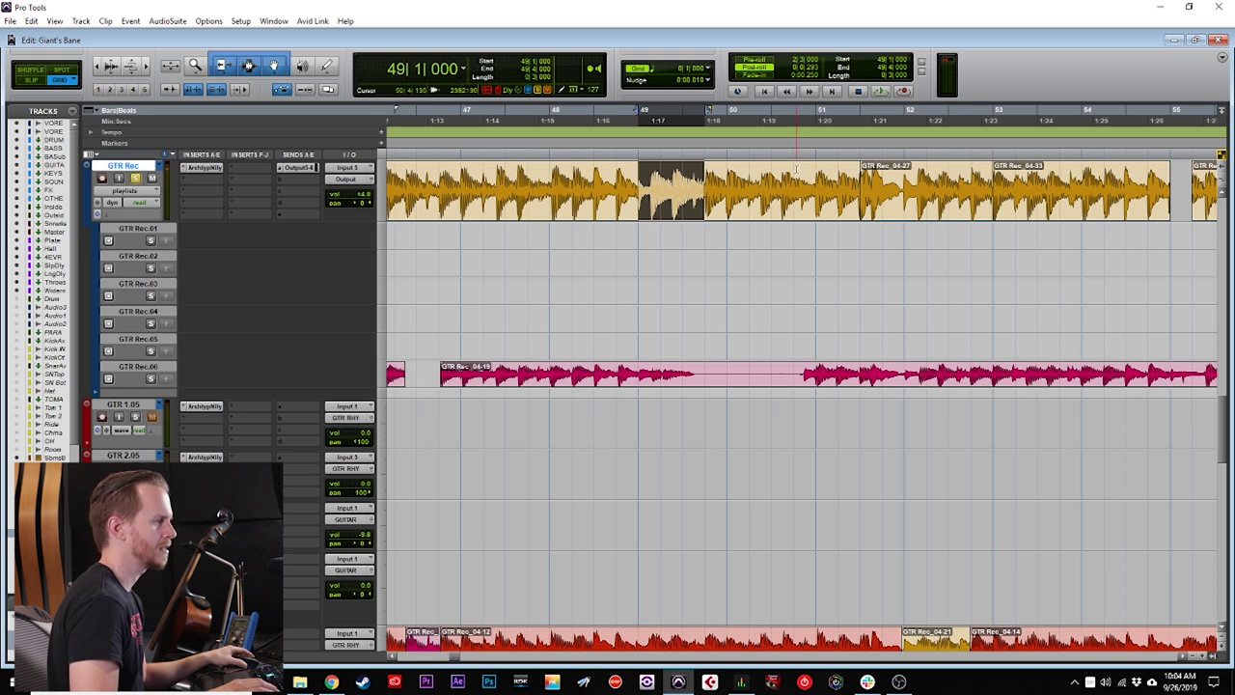
scroll(796, 170, "right", 4)
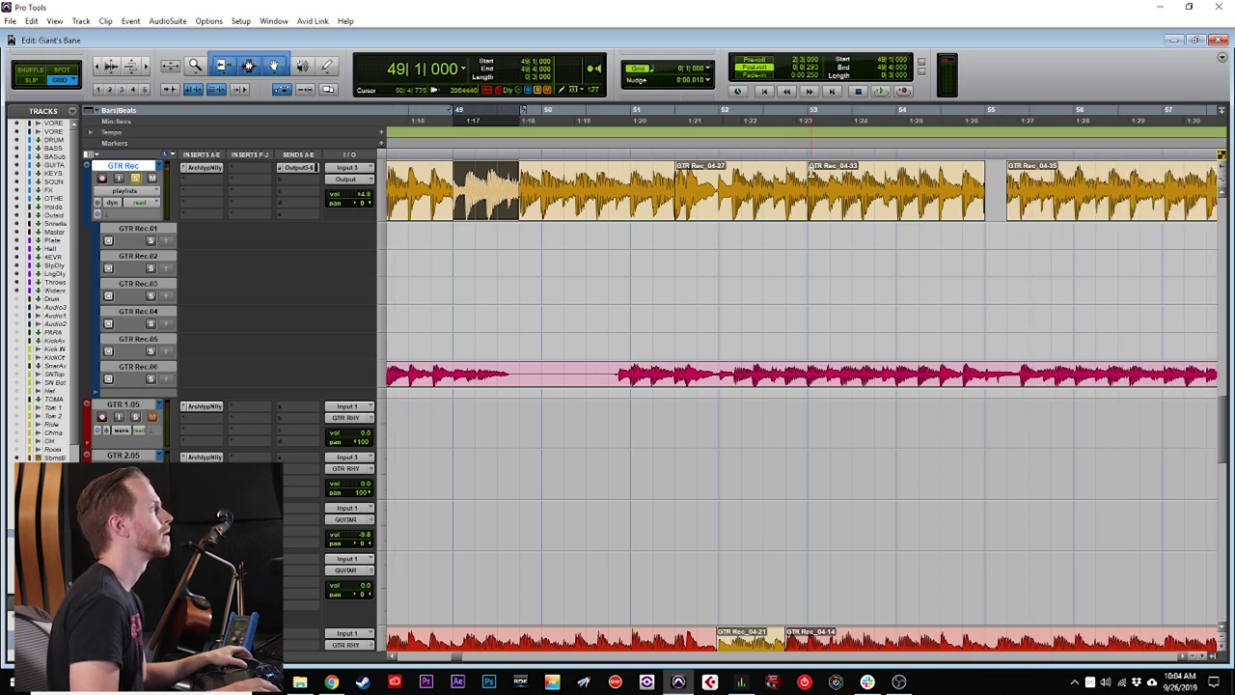
left_click(986, 171)
key("ctrl+v")
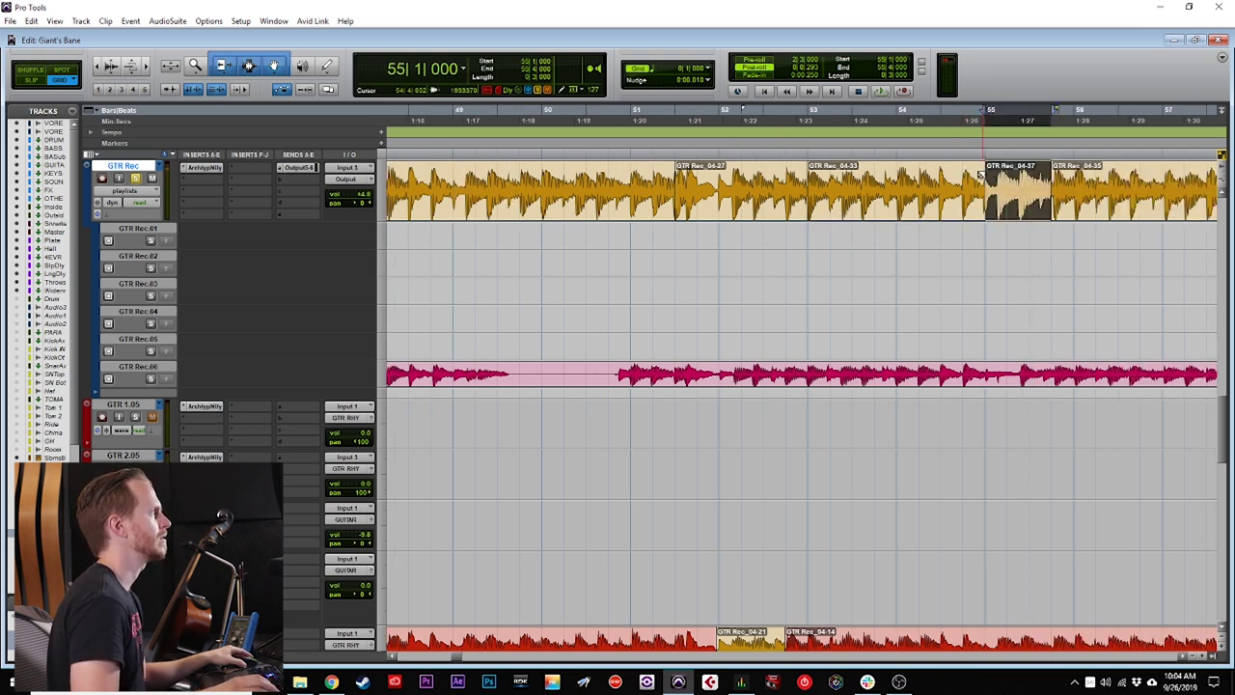
Play GTR Rec from bar 53 beat 4 to the end of the comp to check the phrase pasted at bar 55.
scroll(986, 172, "right", 4)
left_click(692, 177)
key("space")
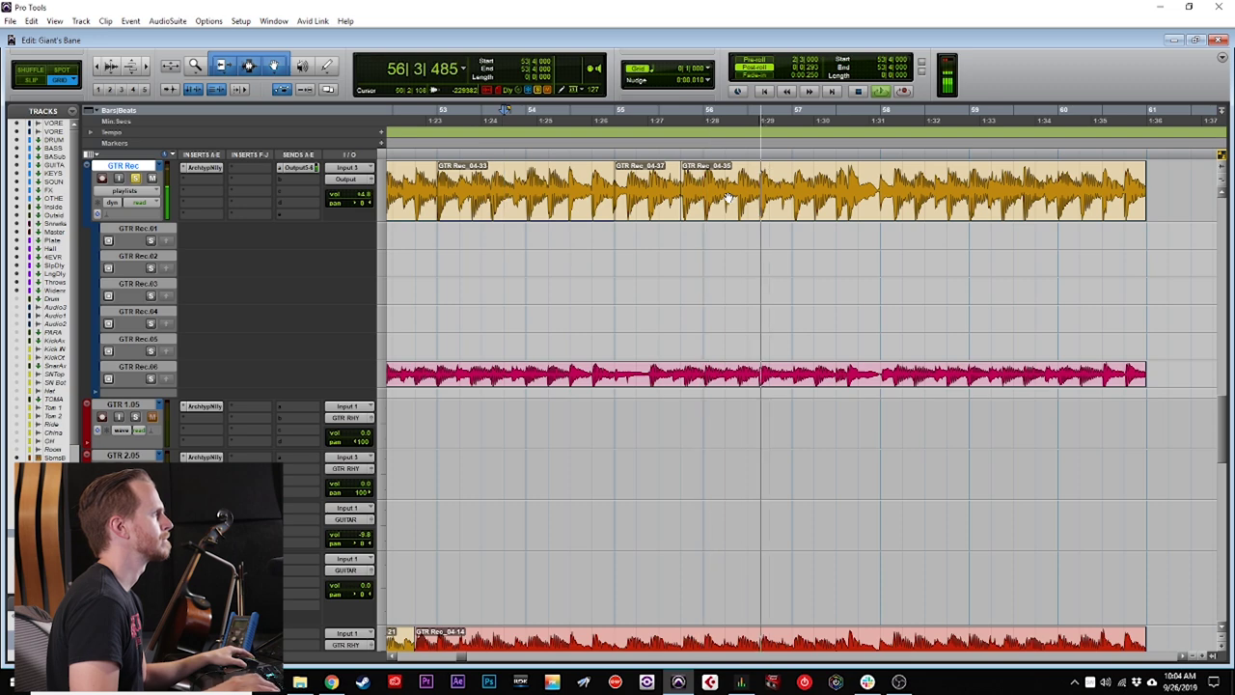
key("ctrl+bracketleft")
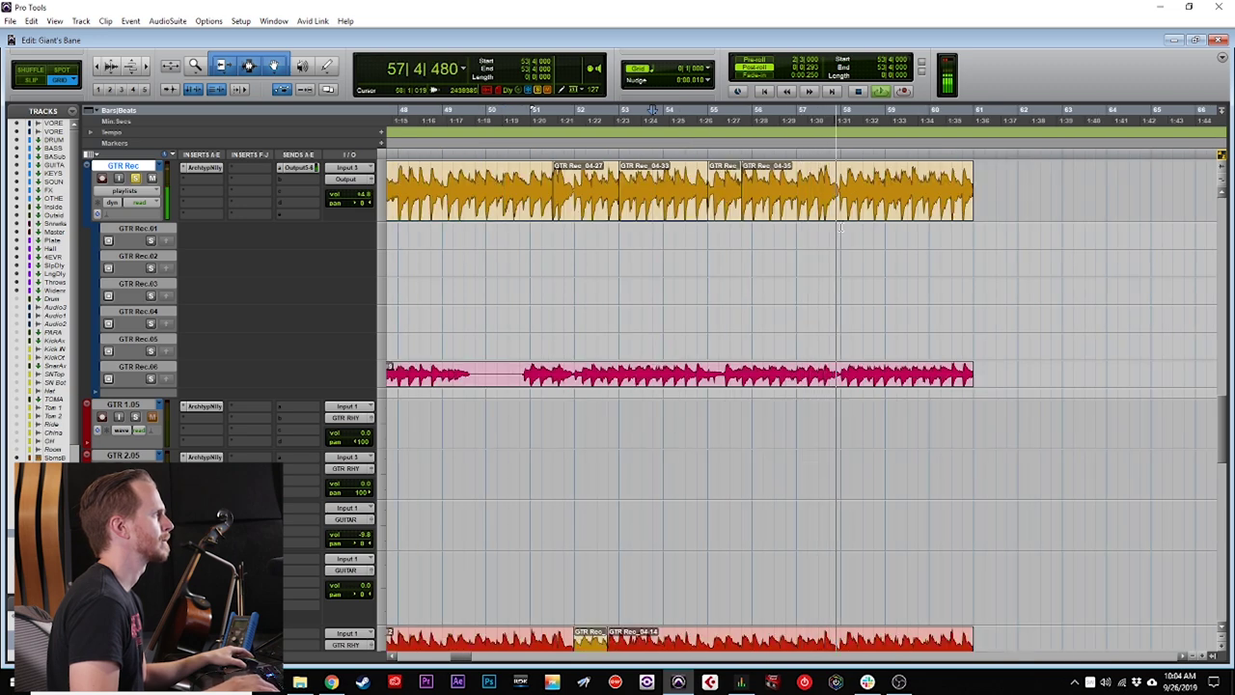
scroll(836, 226, "down", 2)
scroll(836, 227, "up", 2)
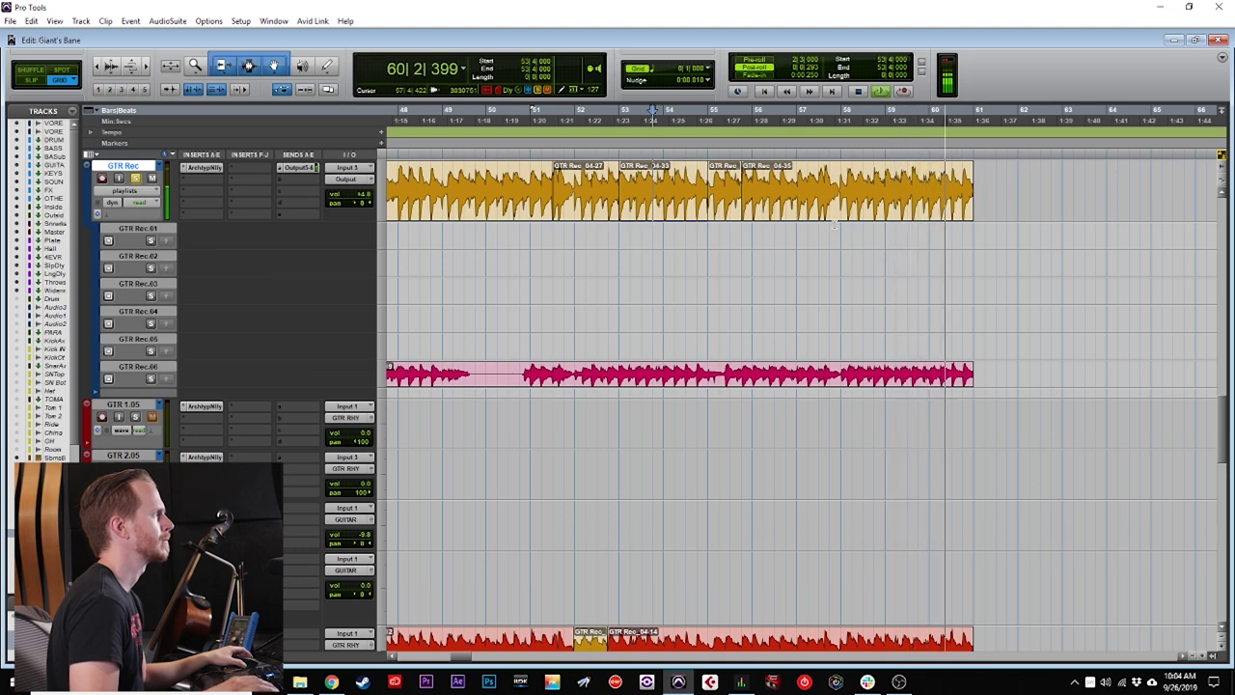
key("ctrl+bracketleft")
key("ctrl+bracketleft")
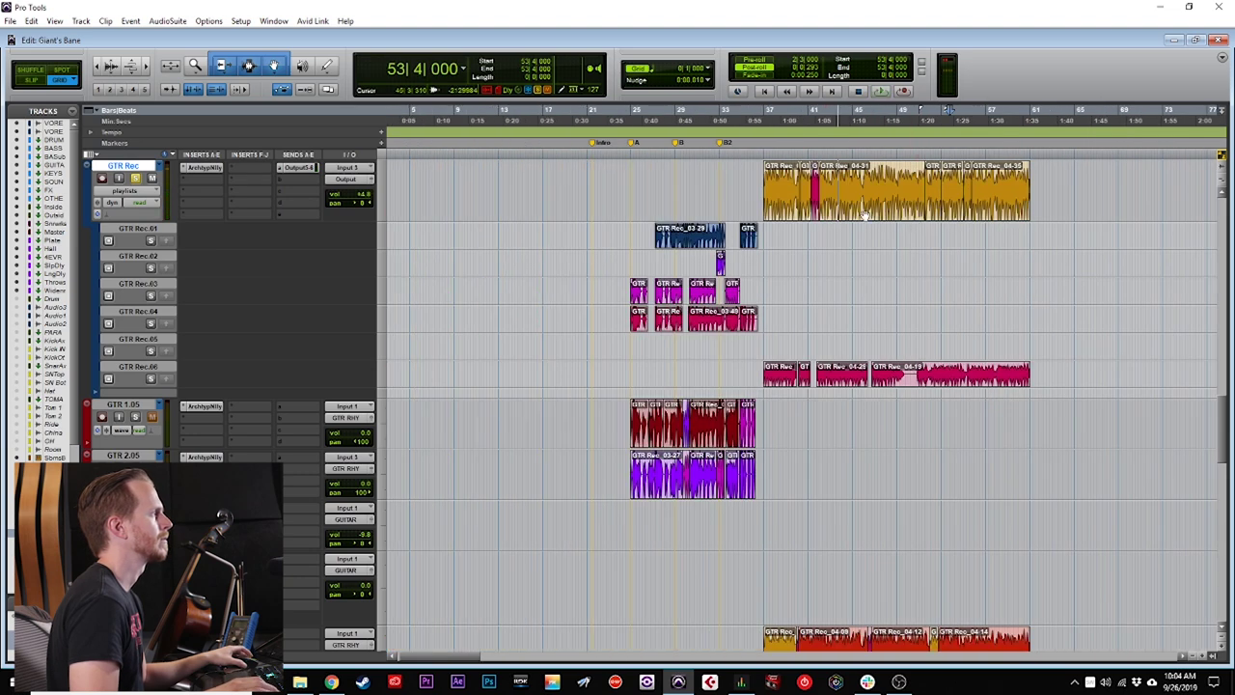
Move the whole GTR Rec comp, from bar 37 to its end, onto the guitar track directly below GTR 3.
left_click(1013, 210)
left_click(786, 209, "shift")
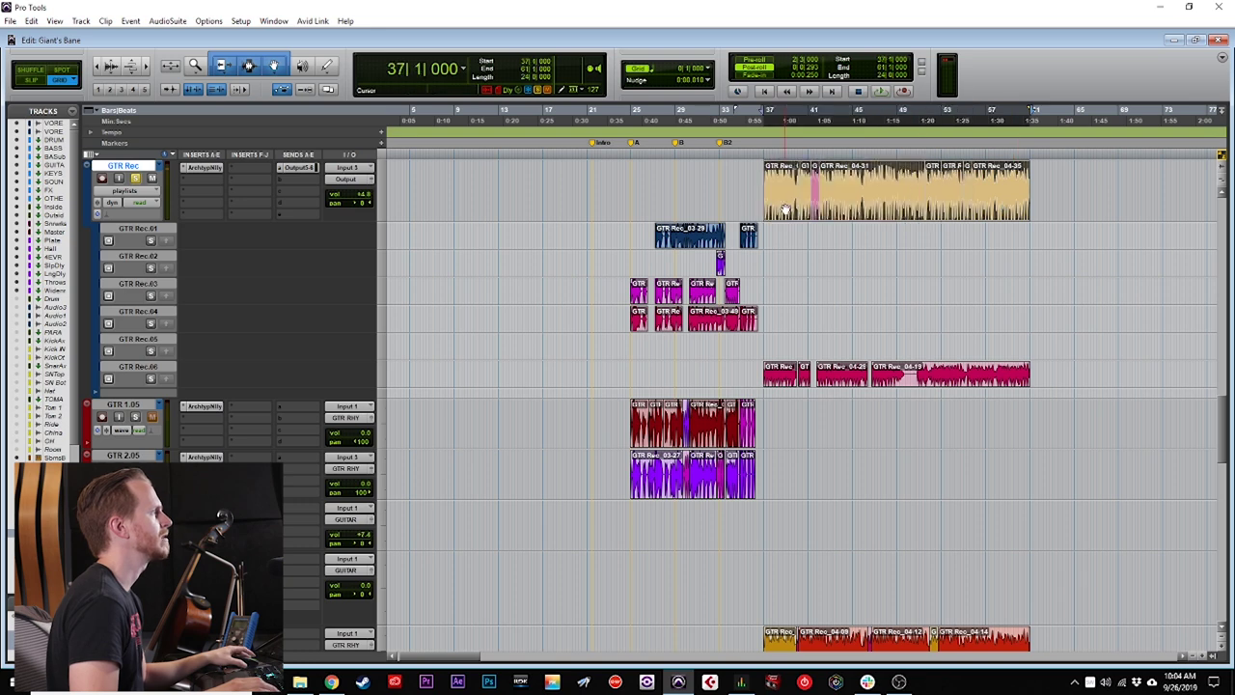
left_click_drag(785, 209, 779, 525)
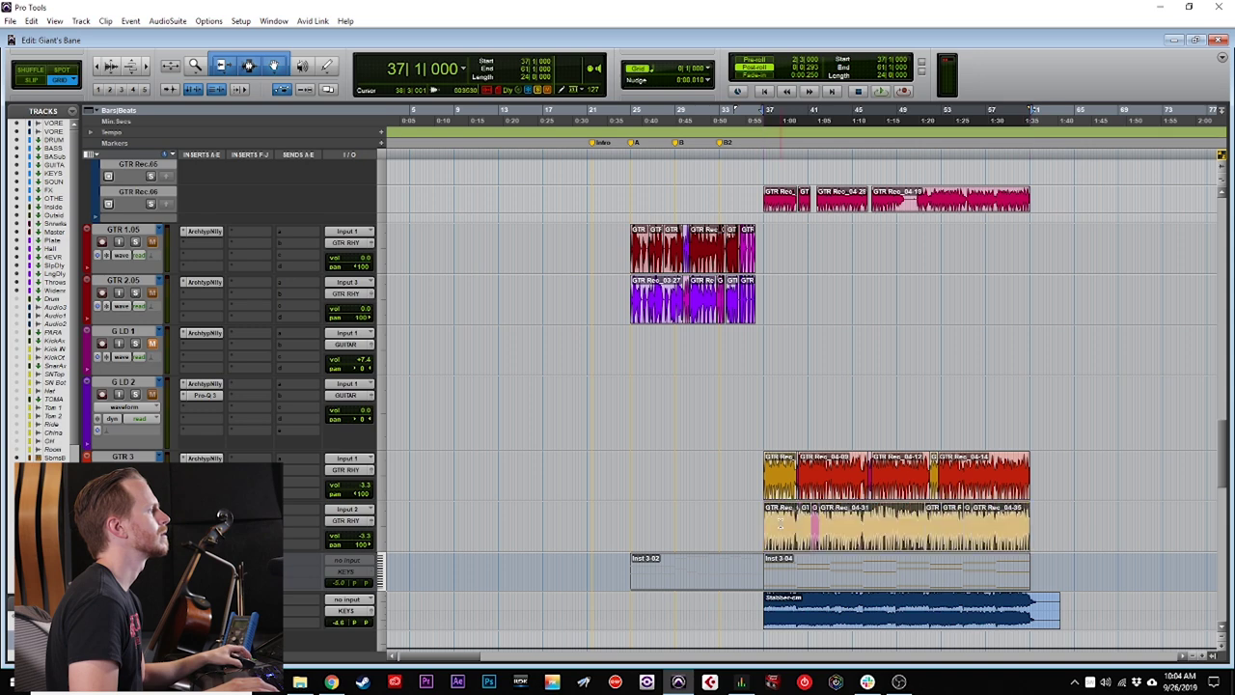
Separate the GTR 1.05 and GTR 2.05 clips just before bar 25 beat 2 and shift the GTR 2.05 note earlier into time.
key("t")
scroll(770, 518, "right", 1)
key("r")
scroll(769, 517, "right", 2)
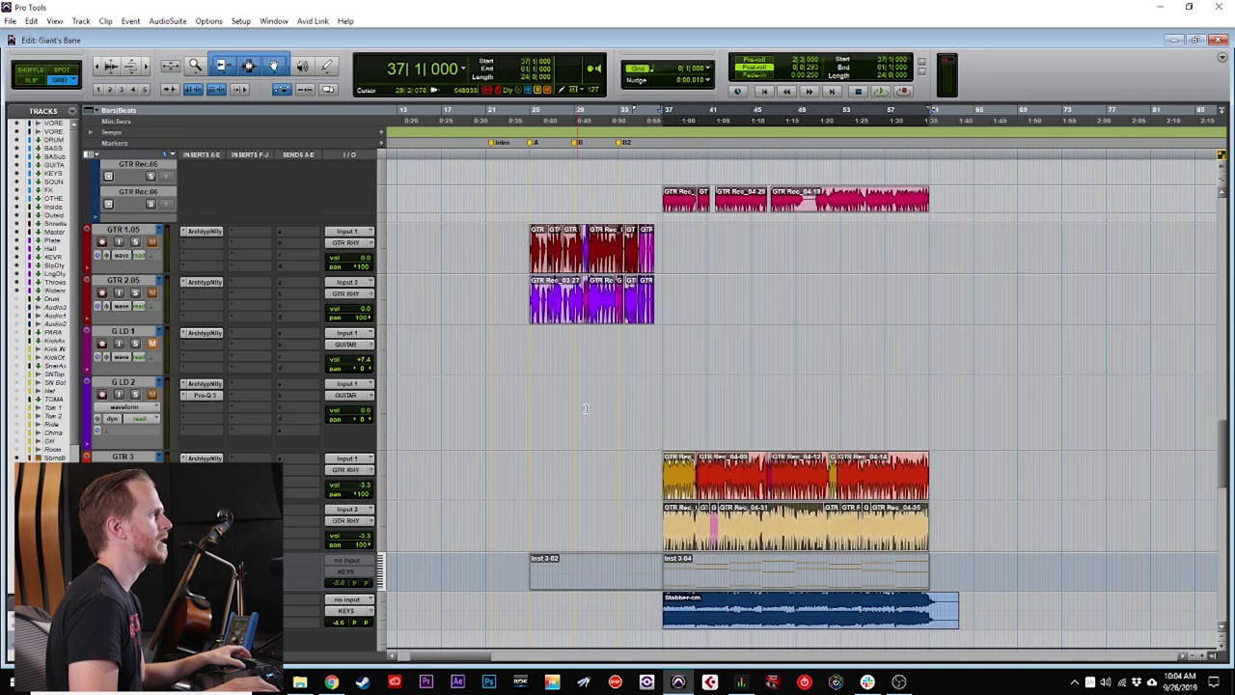
scroll(583, 444, "up", 4)
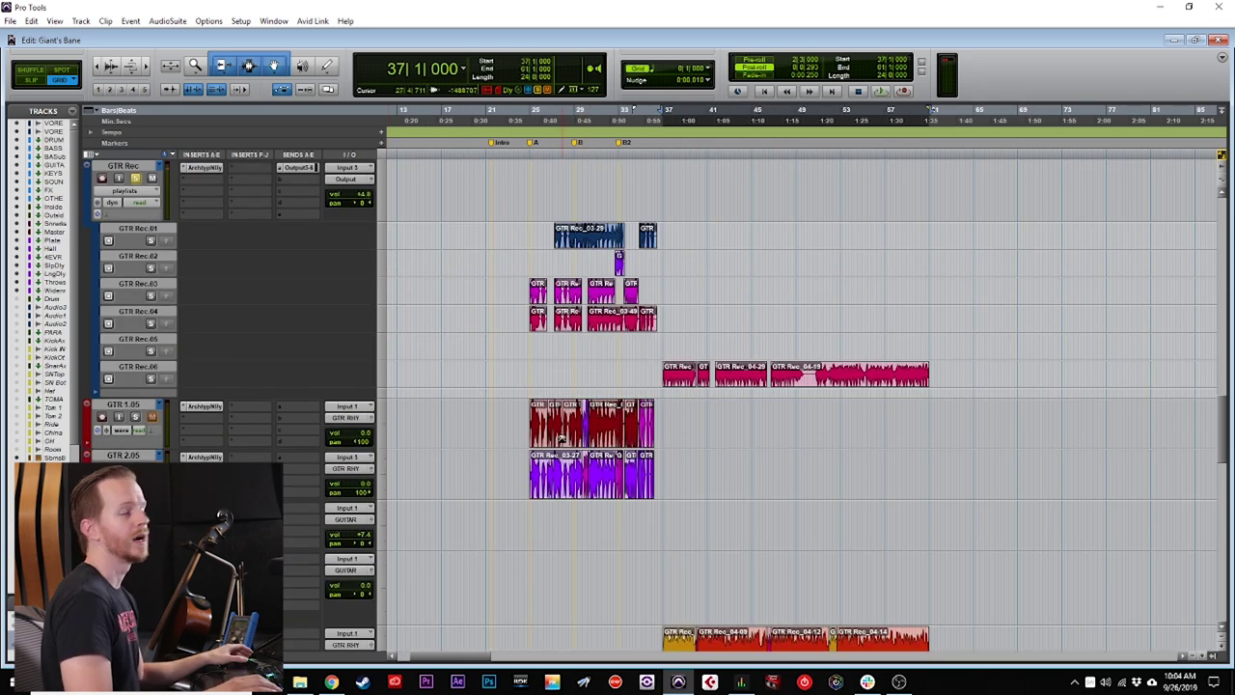
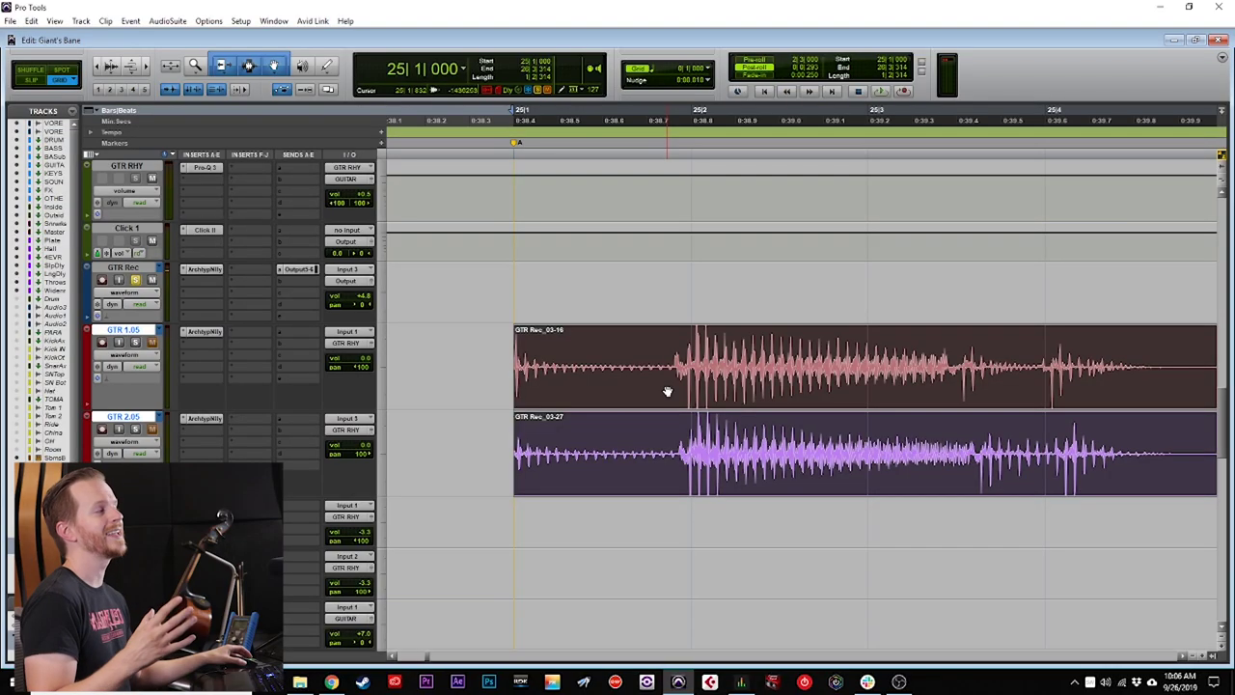
left_click(685, 338)
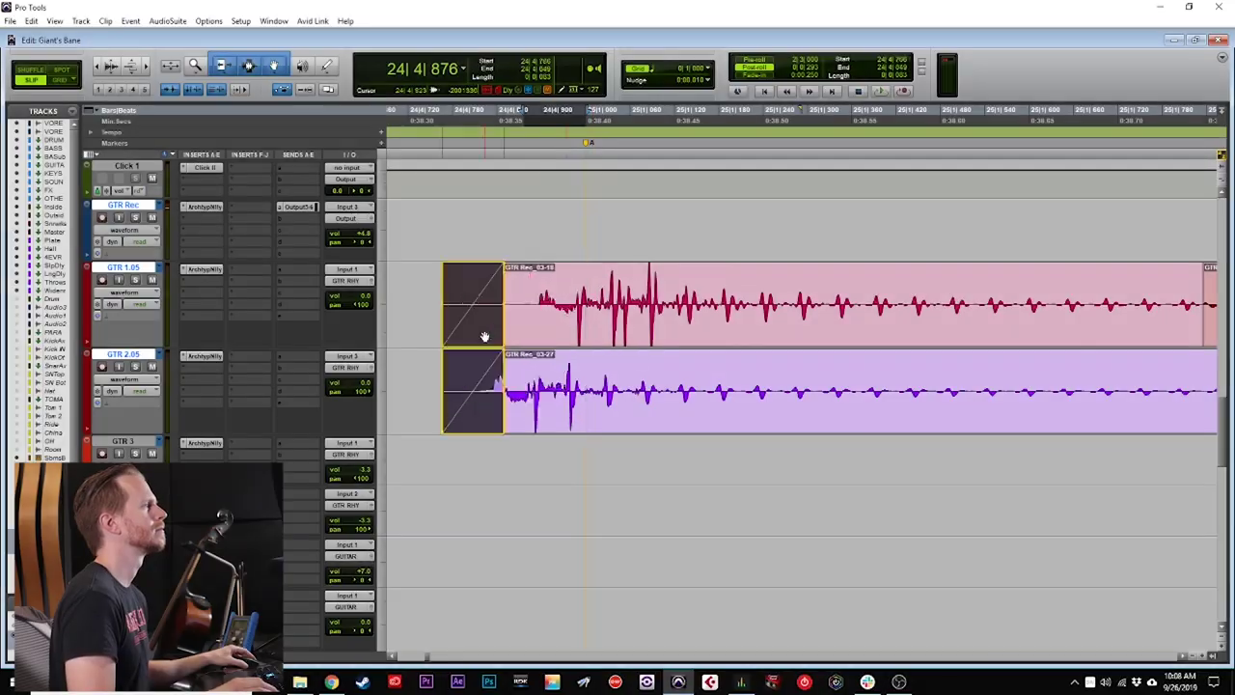
scroll(618, 358, "right", 3)
left_click_drag(618, 328, 623, 328)
left_click(585, 376)
key("b")
left_click_drag(649, 422, 621, 421)
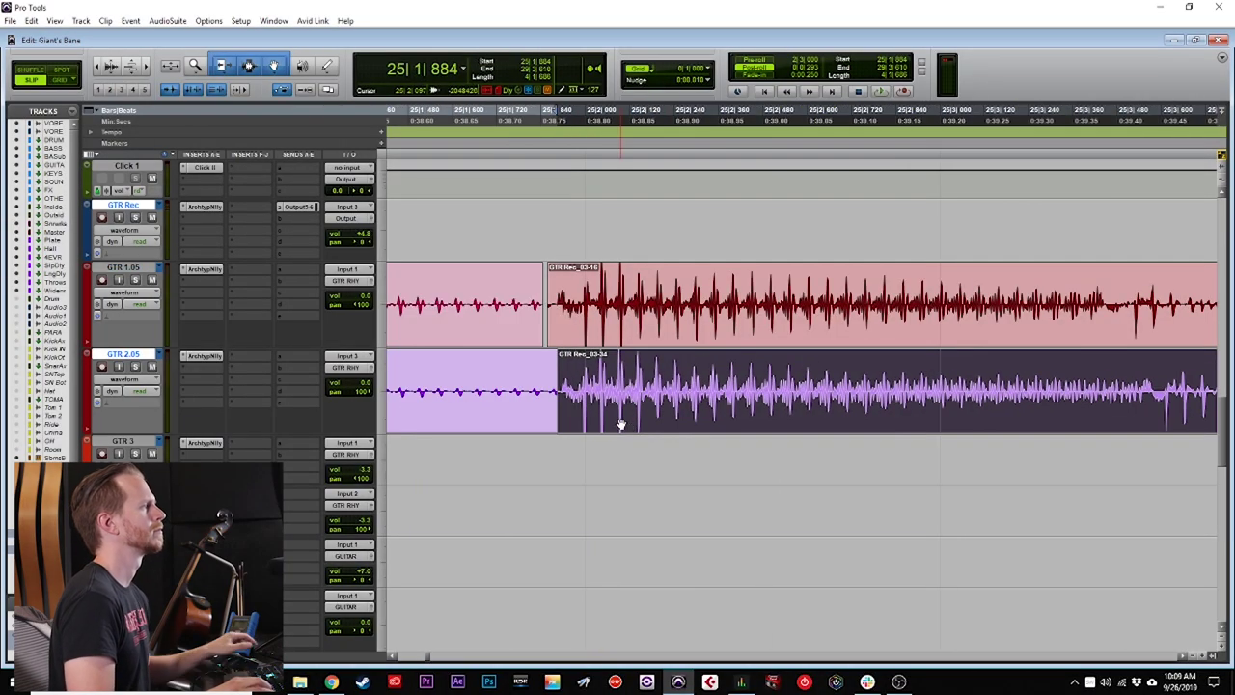
Separate GTR 1.05 and GTR 2.05 before the attack after bar 25 beat 3, shift the notes earlier and crossfade the edits.
scroll(626, 419, "right", 2)
key("r")
scroll(693, 518, "up", 4)
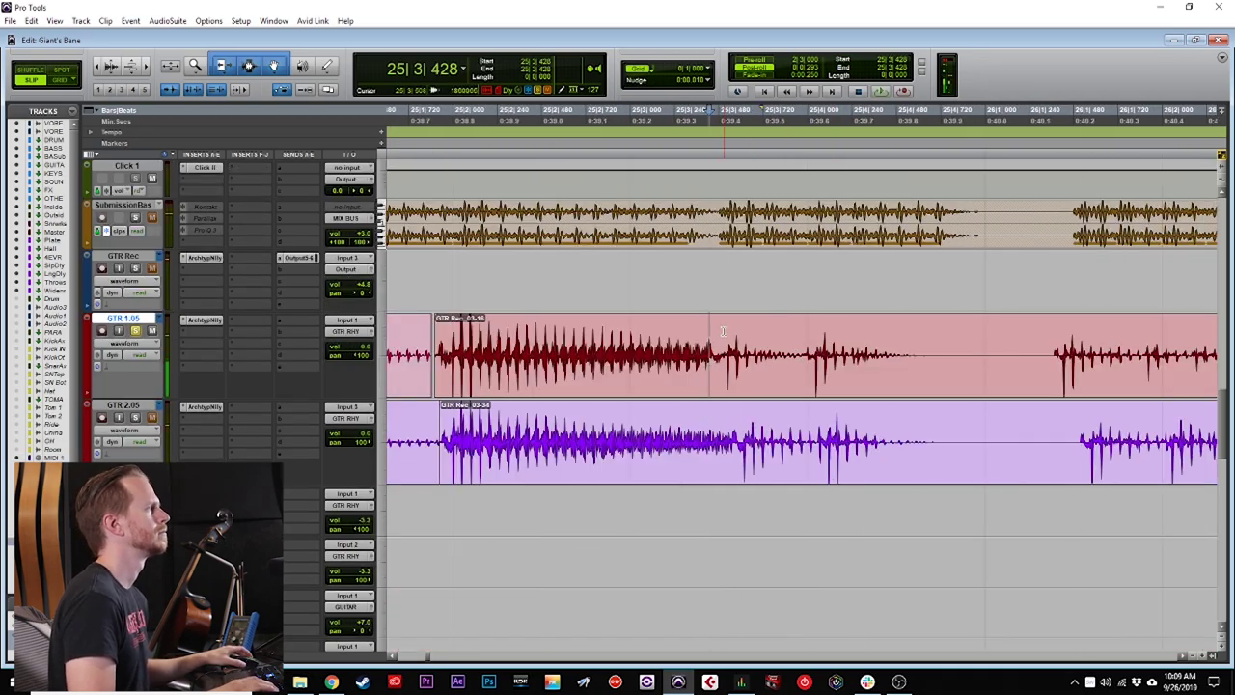
key("t")
key("t")
left_click_drag(683, 389, 654, 389)
left_click_drag(738, 480, 638, 480)
left_click(893, 427)
key("b")
scroll(678, 485, "left", 3)
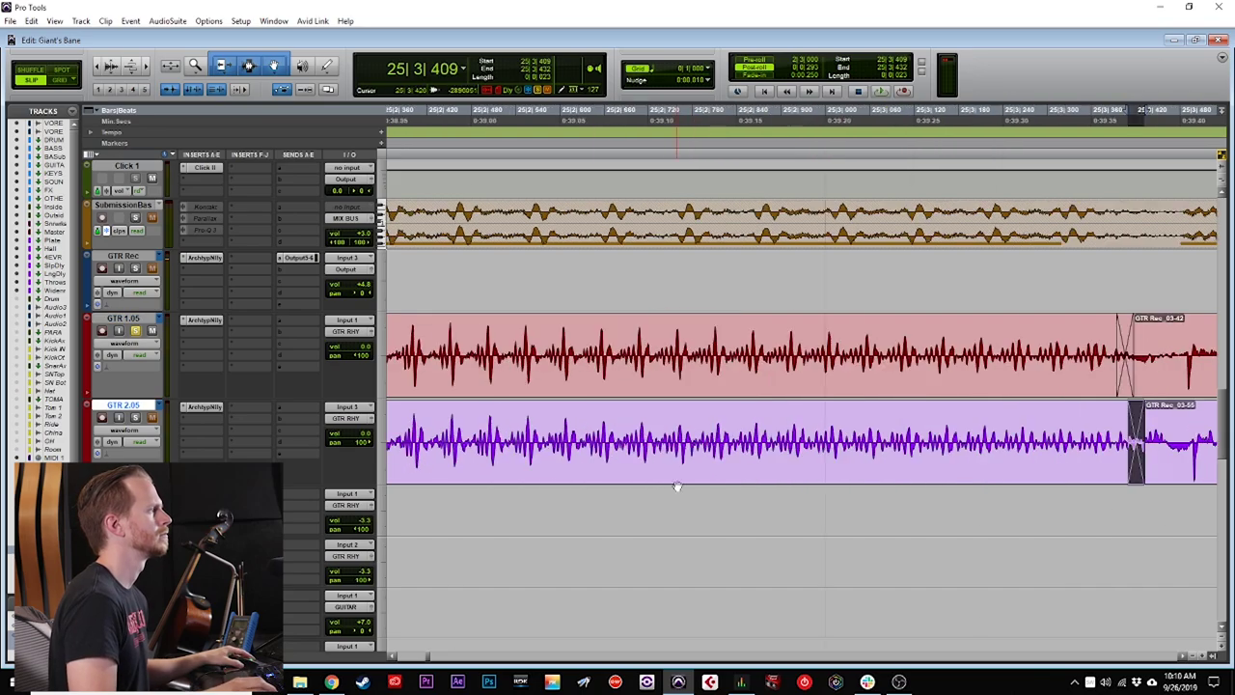
Shift the GTR 2.05 note just before bar 25 beat 4 into time, crossfade it, and select the following section on both guitars.
key("r")
key("r")
left_click_drag(799, 391, 789, 392)
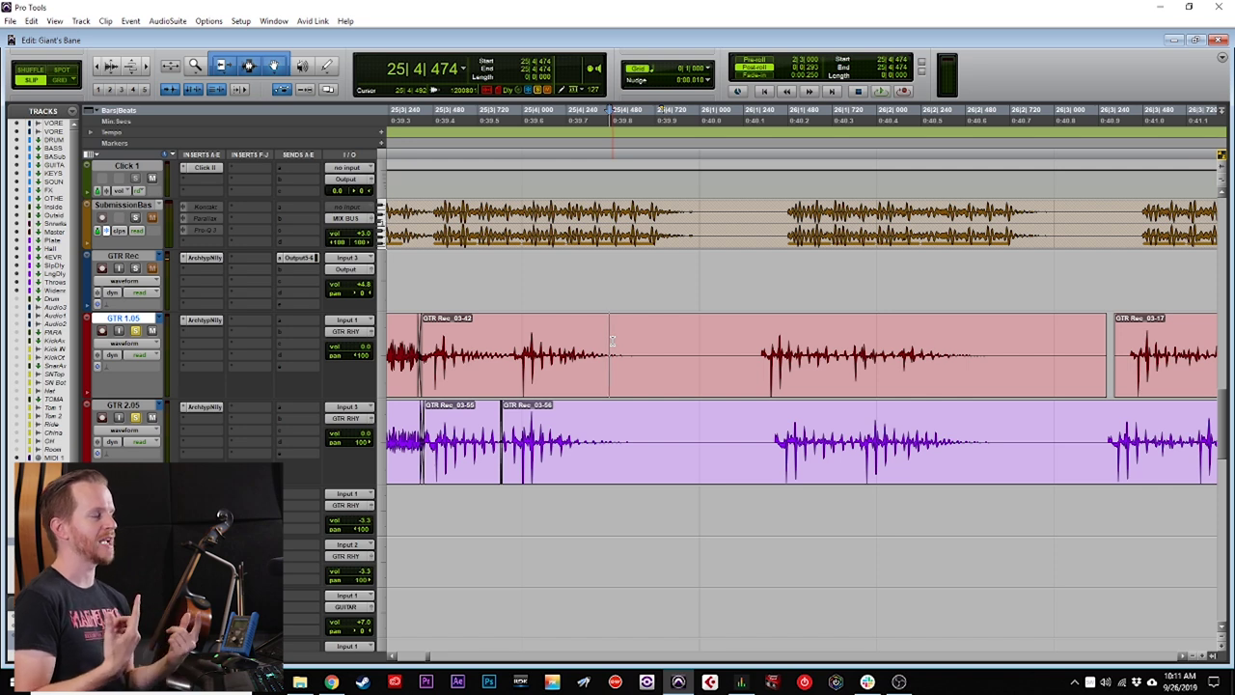
left_click_drag(611, 339, 750, 425)
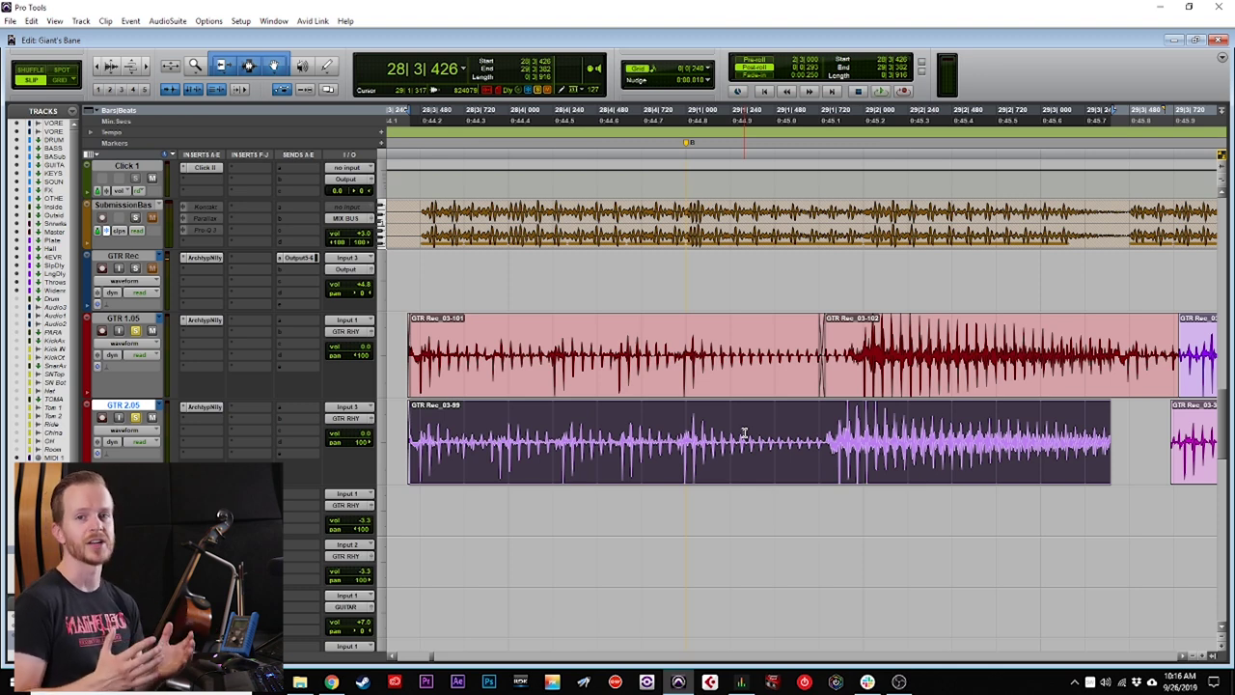
Separate GTR 2.05 just before bar 29 beat 2, move the second part later to match GTR 1.05, and crossfade the join.
left_click_drag(676, 426, 1124, 425)
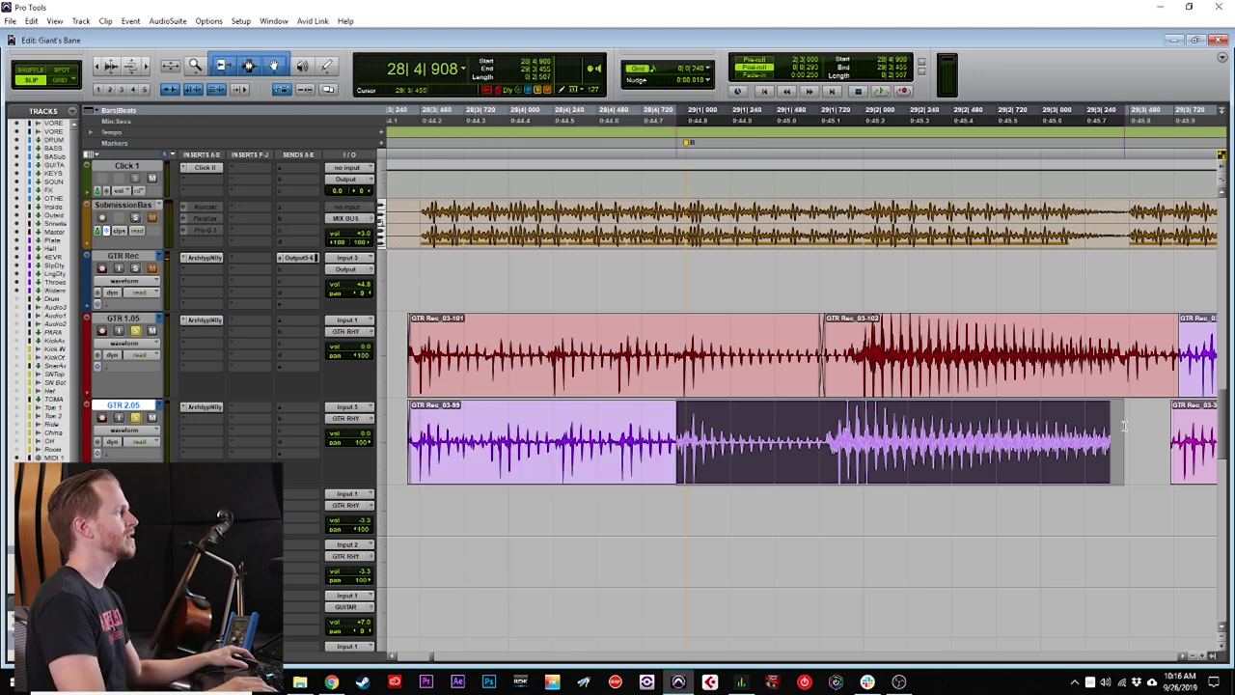
left_click(815, 430)
key("ctrl+e")
left_click_drag(838, 471, 813, 479)
key("f")
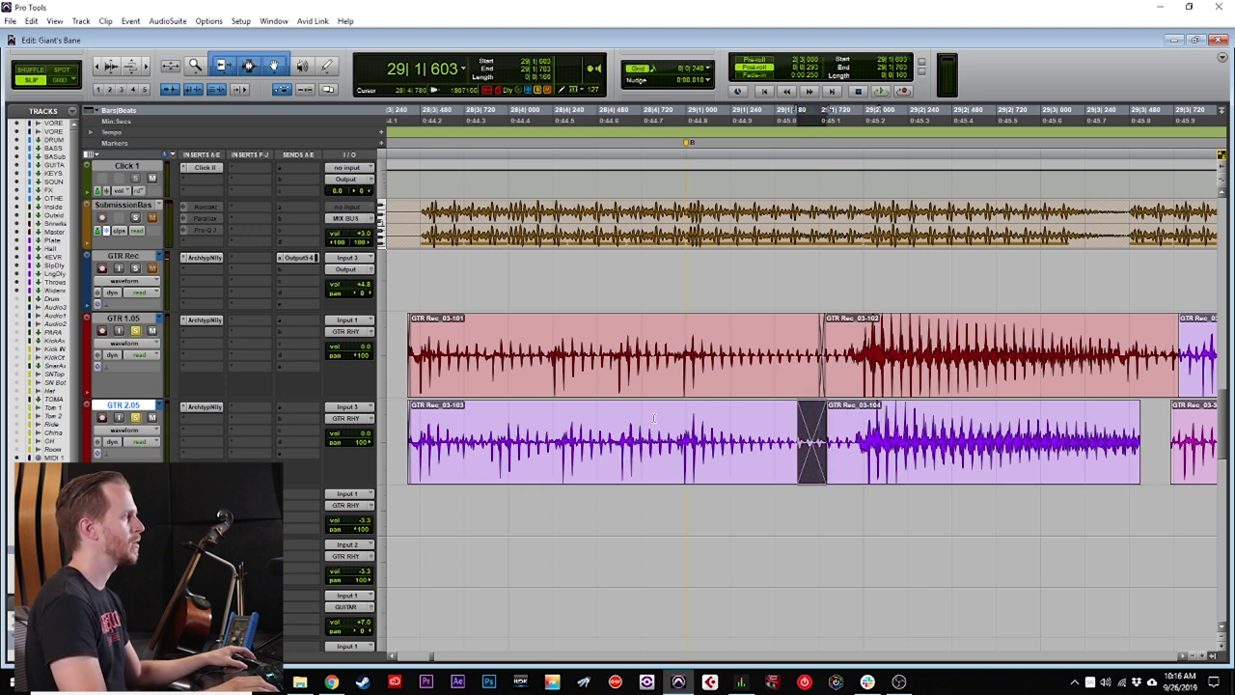
Play GTR 2.05 alone from 28|3|220 and from 28|4|876 to check the crossfade before bar 29 beat 2.
key("r")
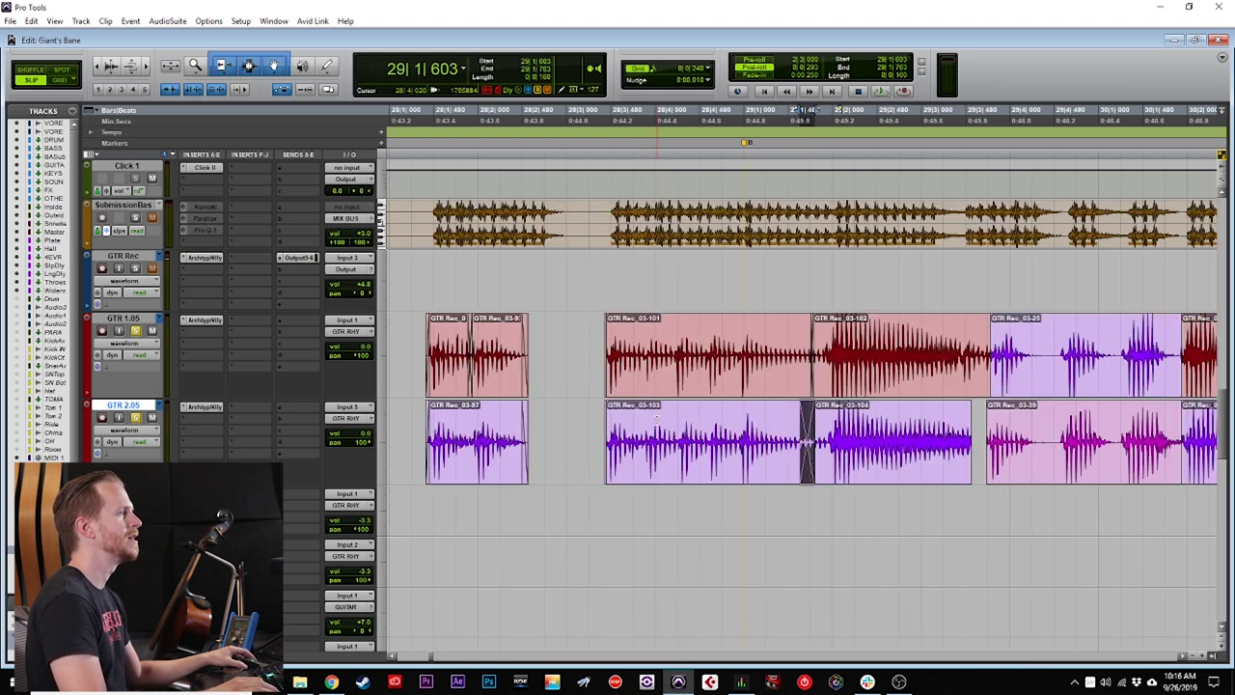
scroll(433, 444, "right", 1)
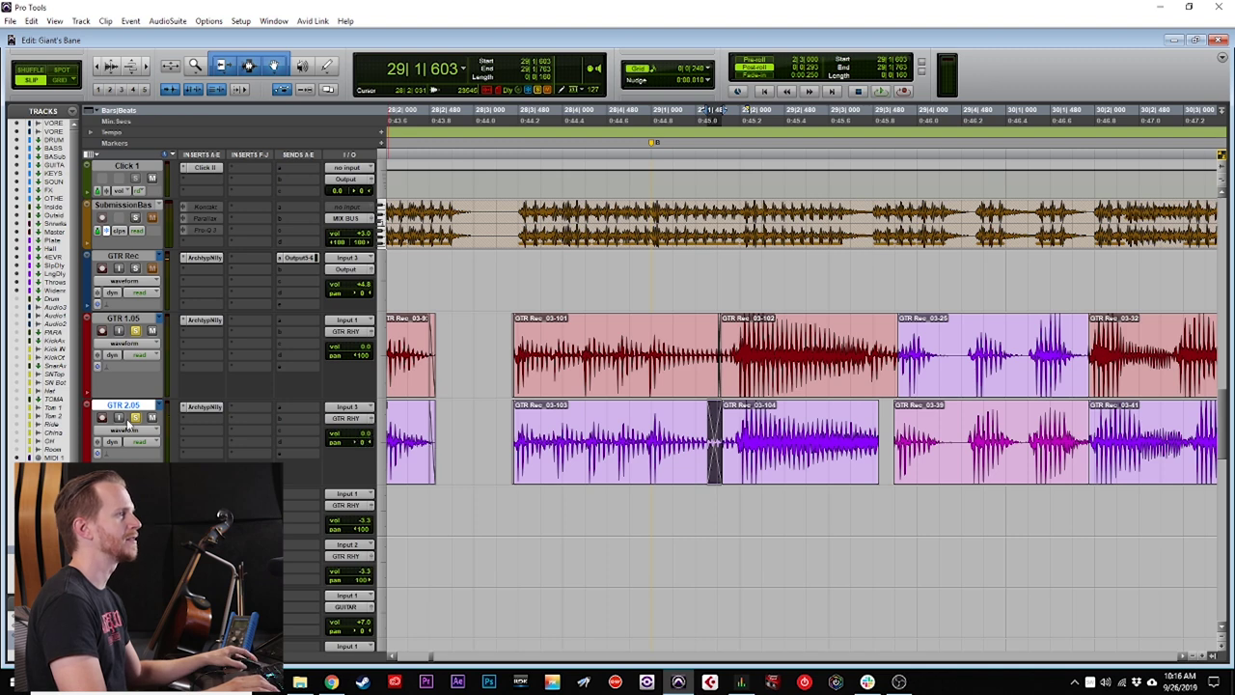
left_click(494, 419)
key("space")
key("space")
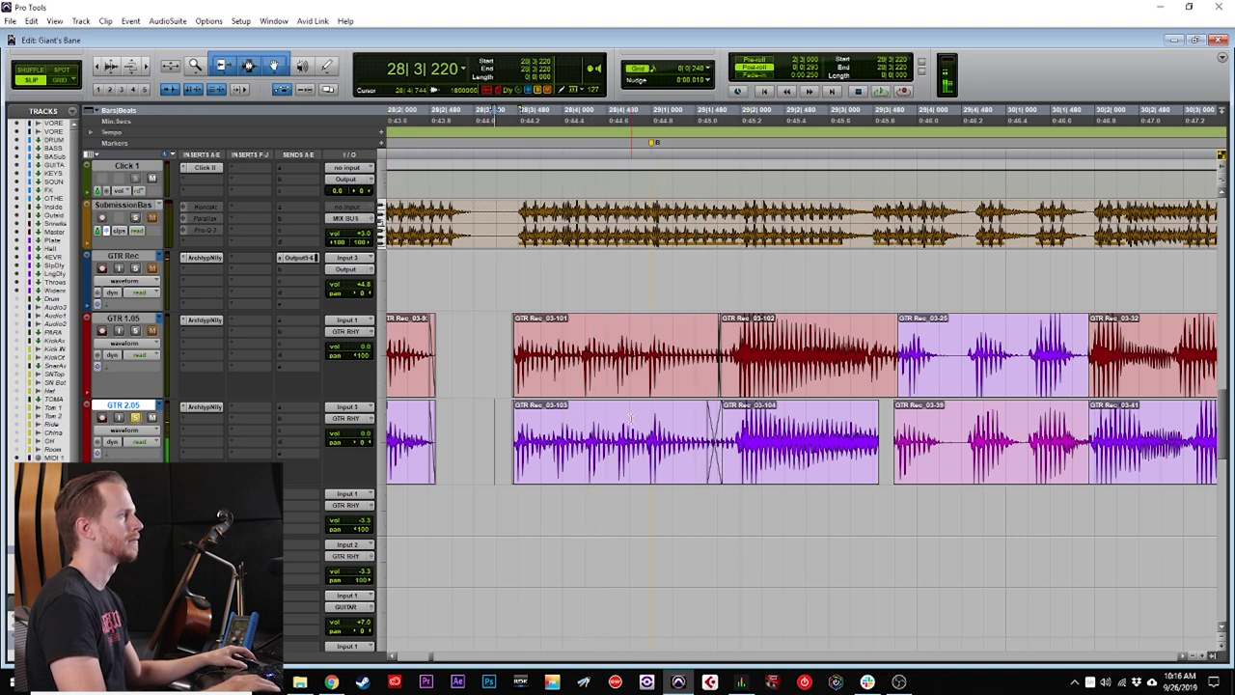
key("space")
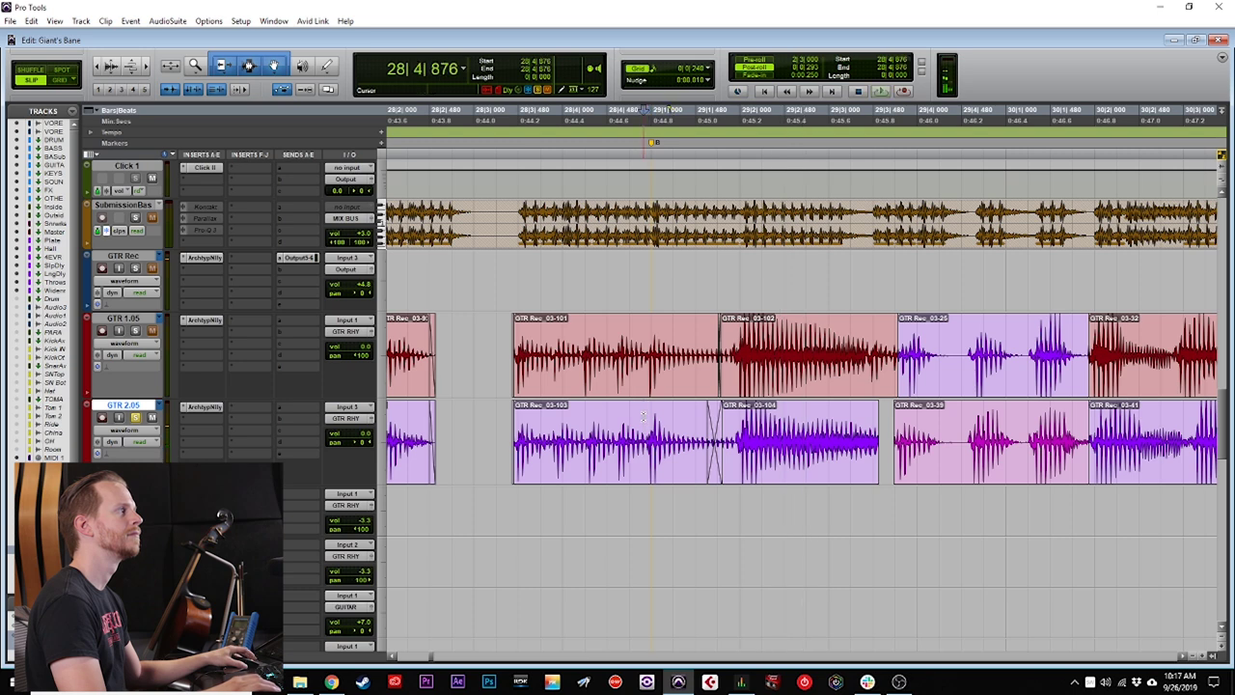
key("space")
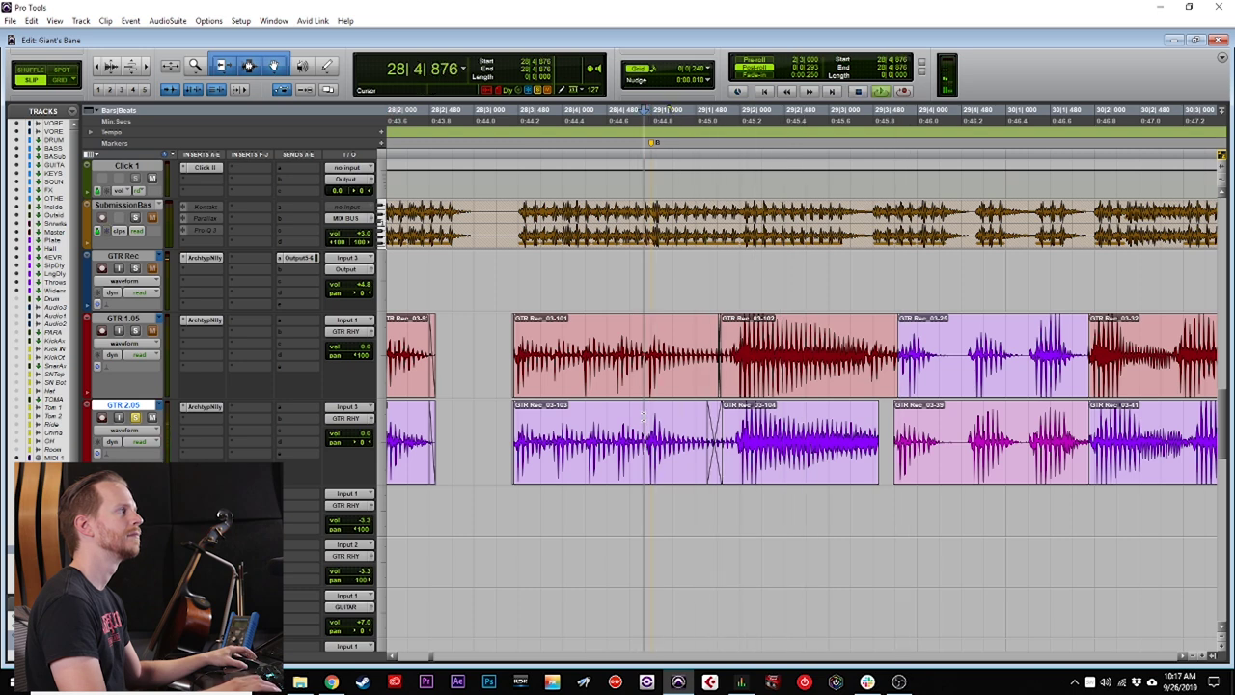
key("space")
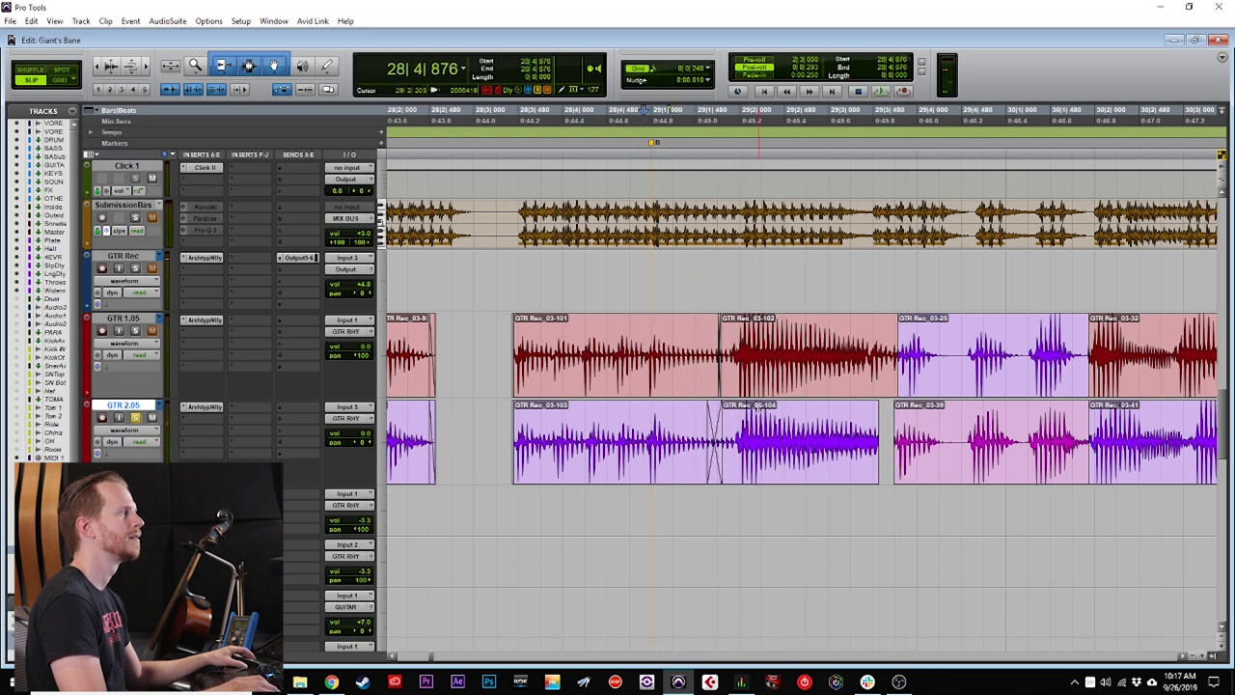
Shorten the GTR 2.05 crossfade before bar 29 beat 2 by trimming its end earlier.
left_click(717, 409)
key("t")
left_click(800, 410)
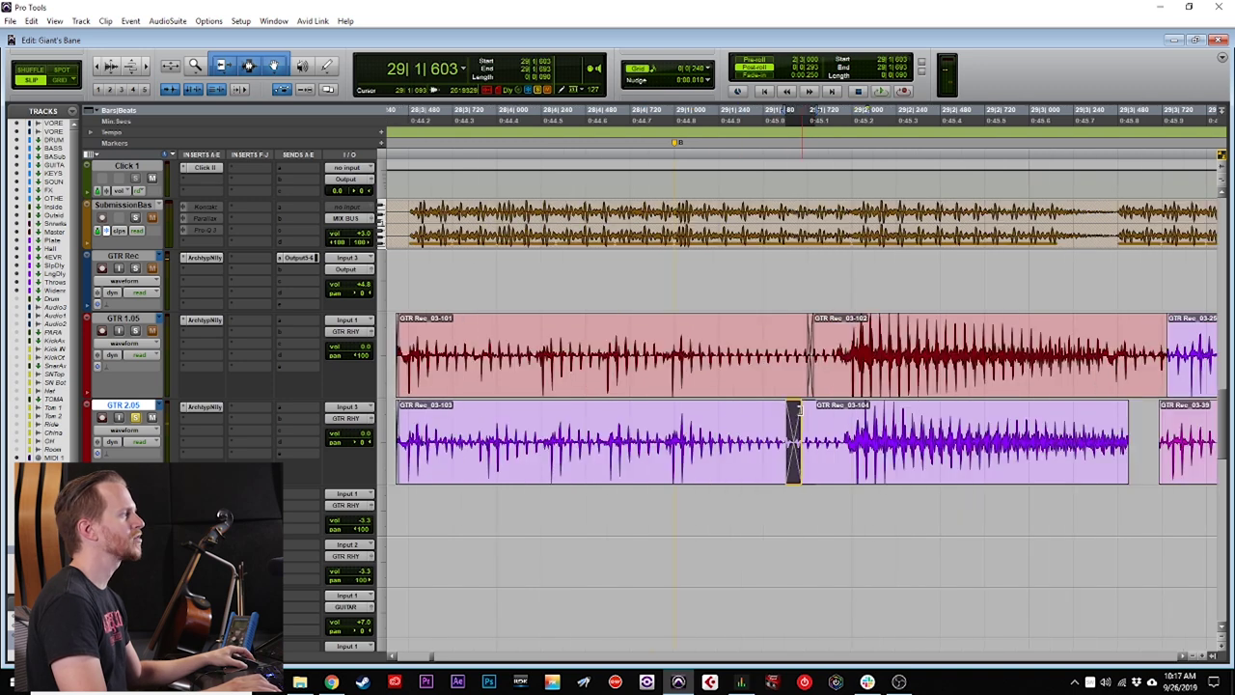
left_click_drag(800, 410, 797, 410)
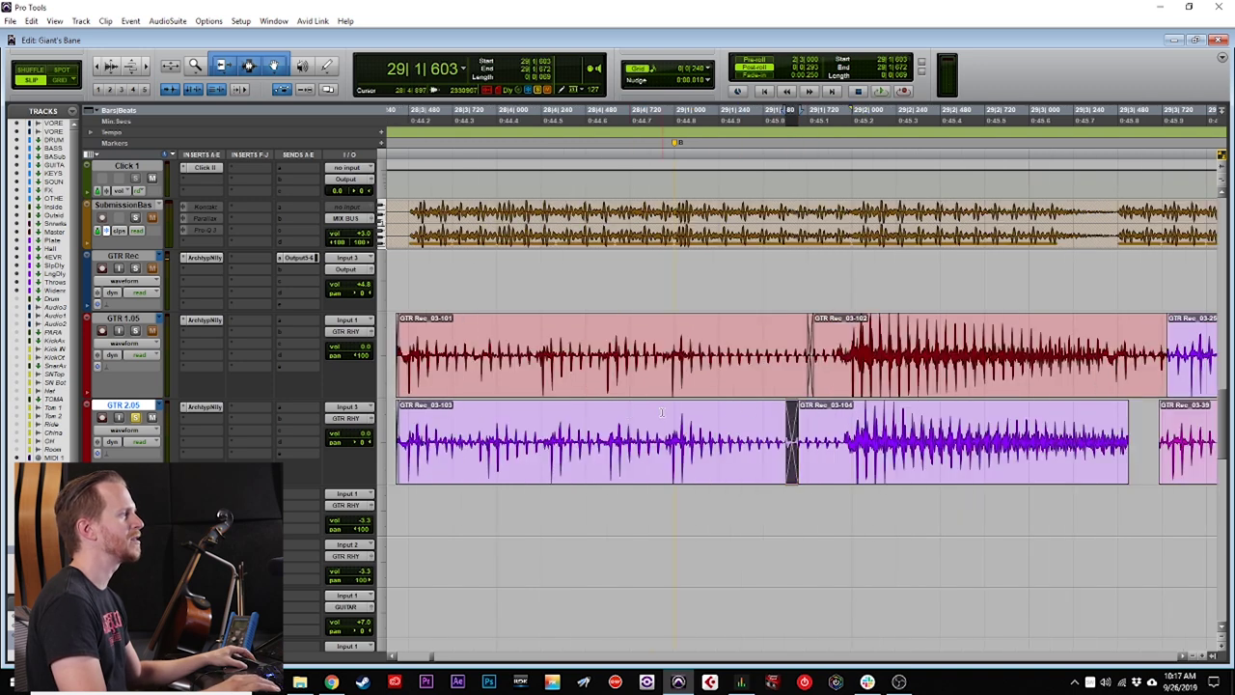
Play GTR 2.05 alone from 28|4|887 to check the shortened crossfade.
left_click(660, 412)
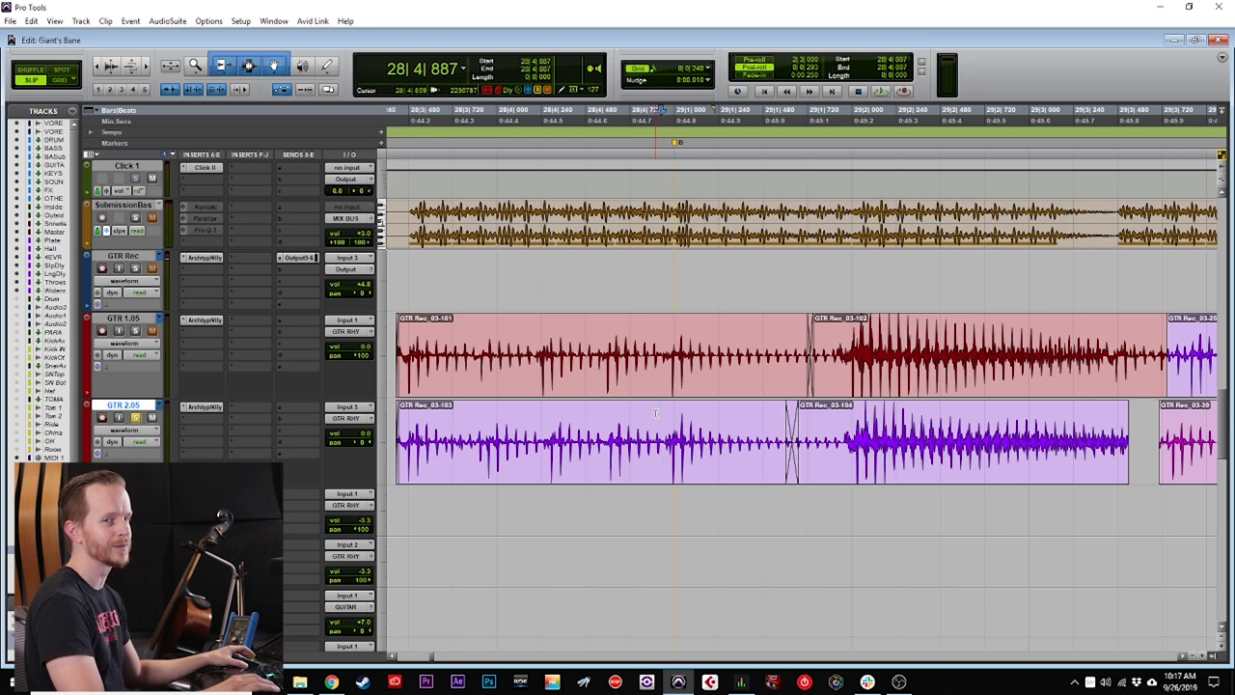
key("space")
key("space")
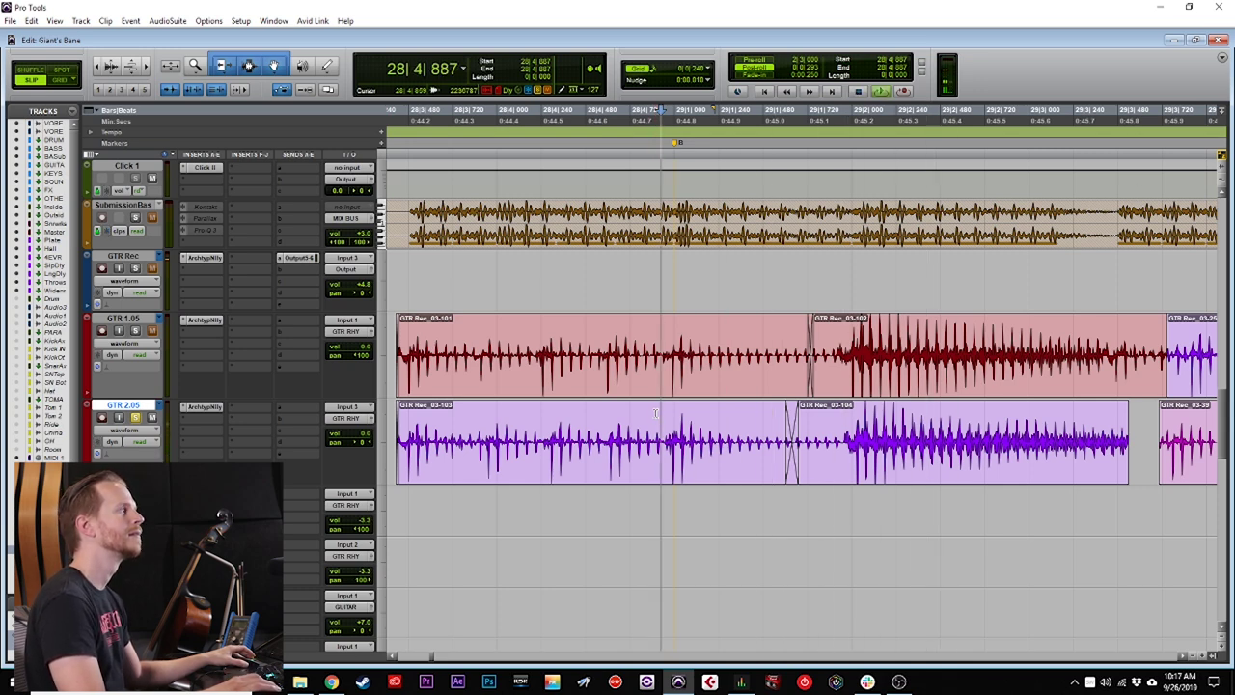
key("space")
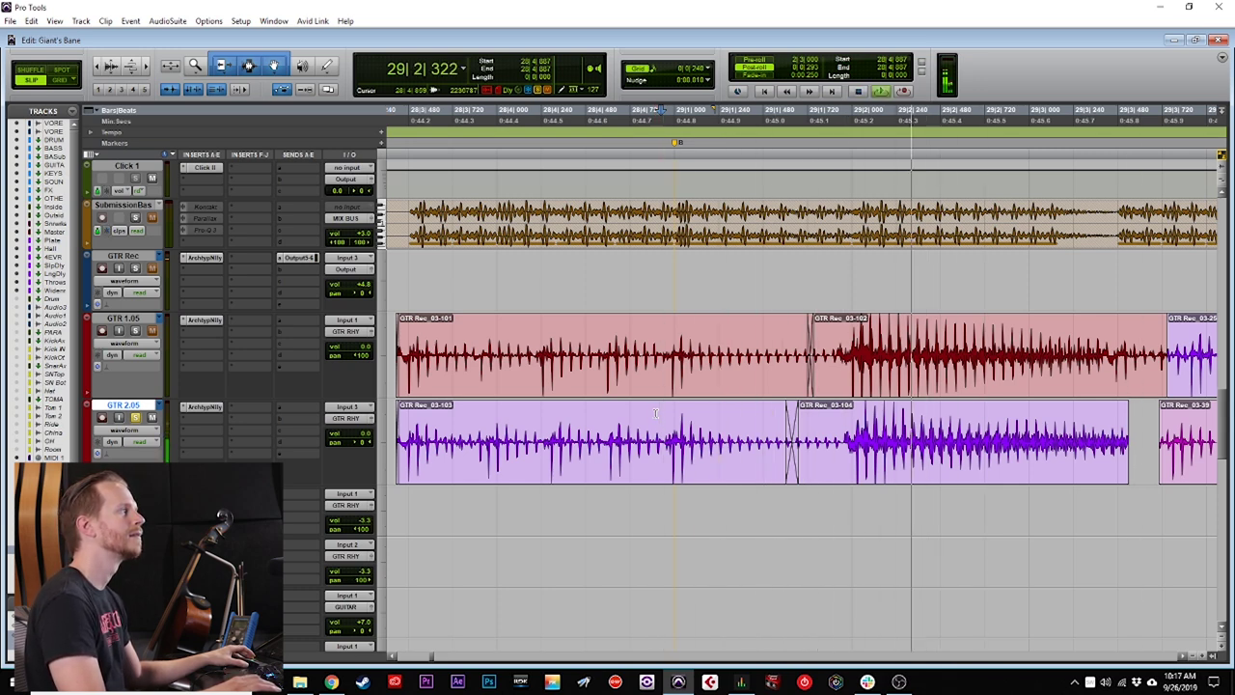
key("space")
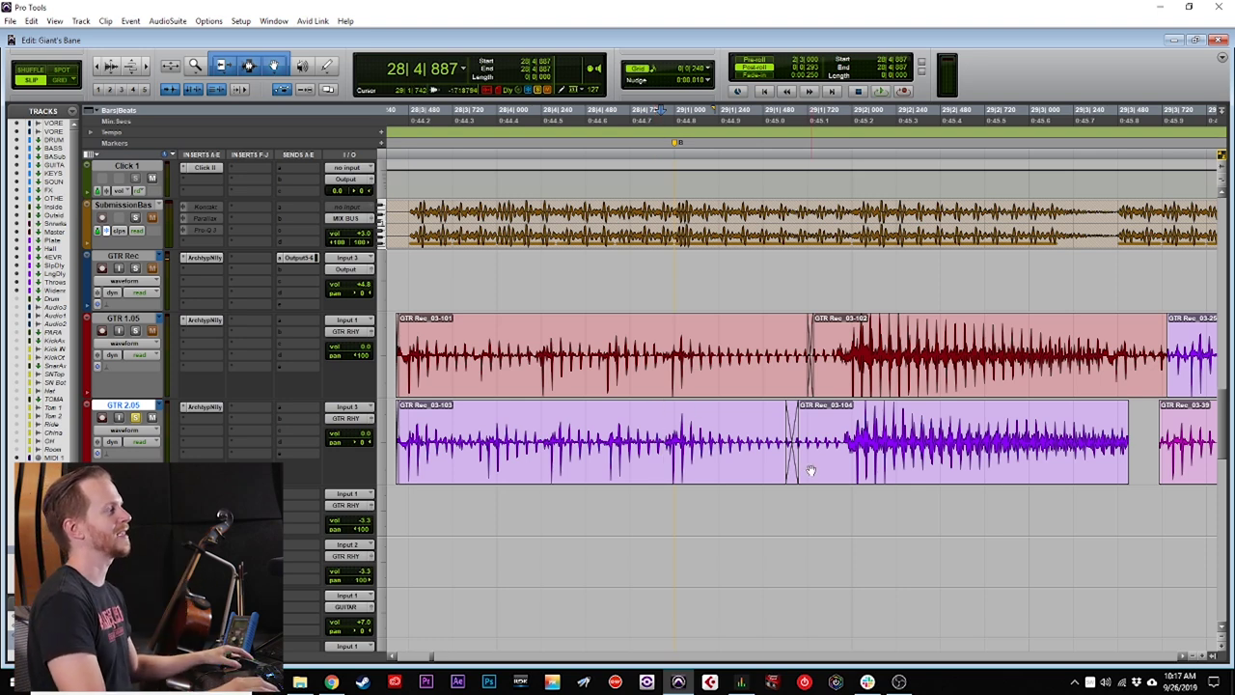
Try an additional crossfaded edit in the GTR 2.05 sustain at 29|1|425, ahead of the existing crossfade.
left_click(667, 424)
left_click_drag(666, 424, 790, 421)
left_click(753, 421)
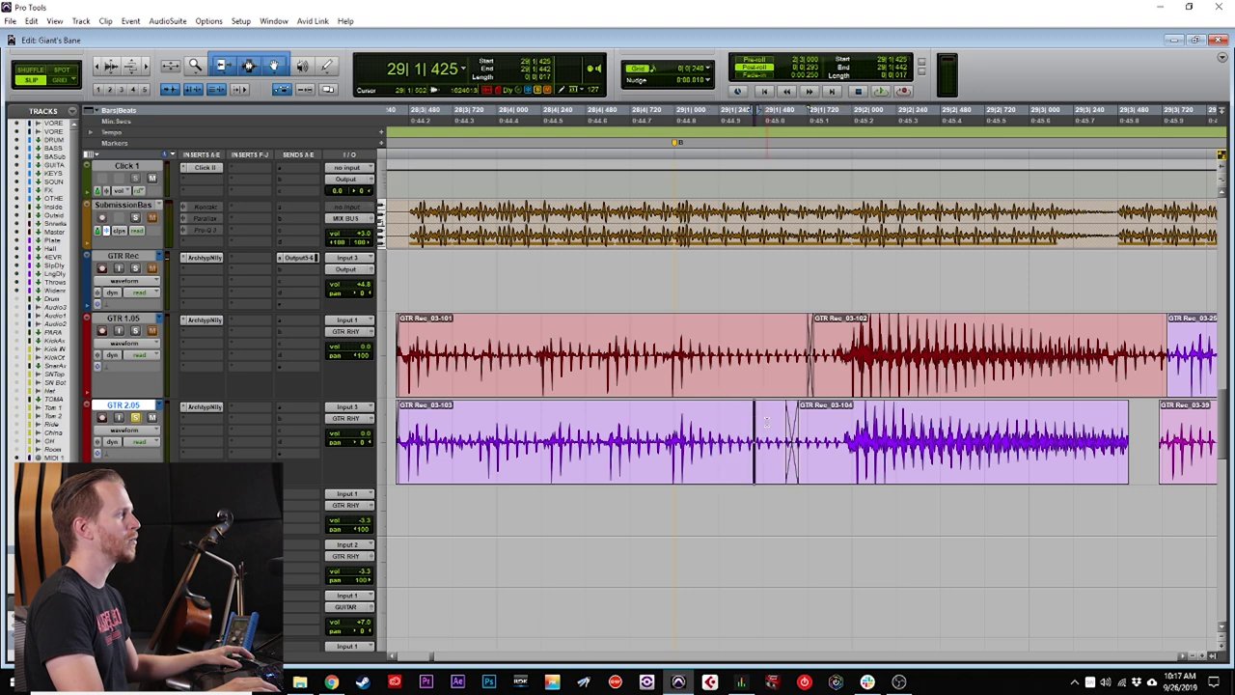
left_click(767, 421)
left_click_drag(795, 465, 806, 470)
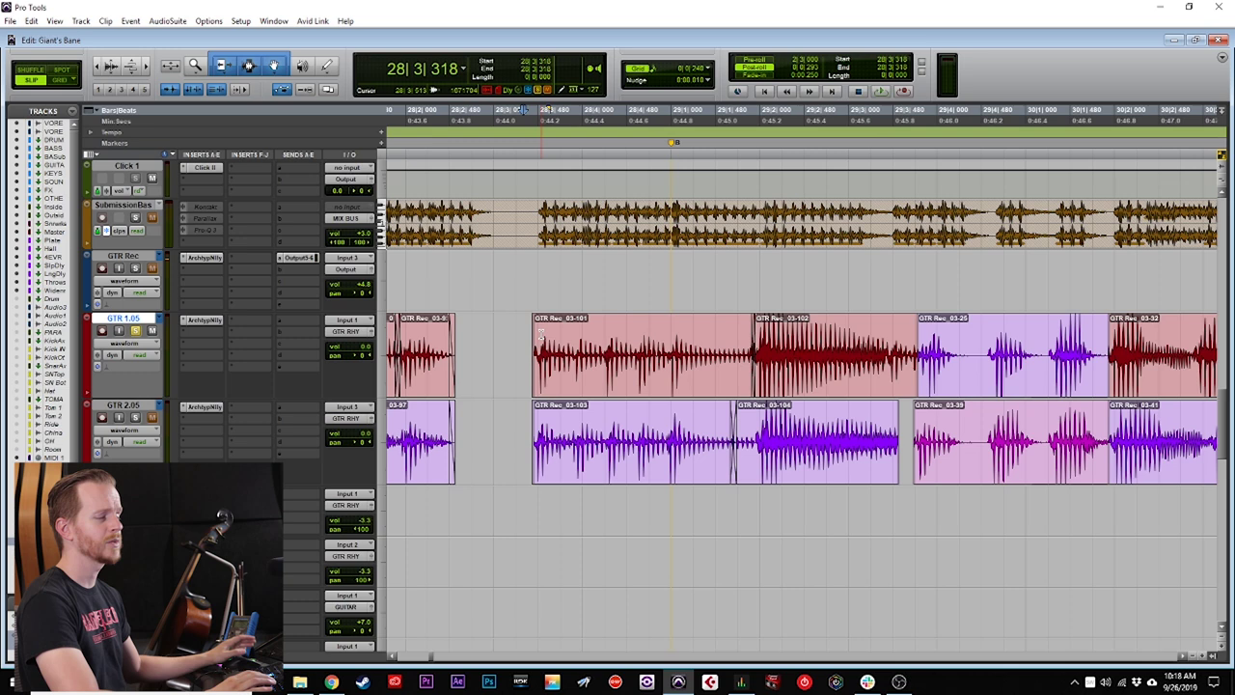
Compare the two guitars from 28|3|318 by playing GTR 1.05 soloed and GTR 2.05 soloed.
key("space")
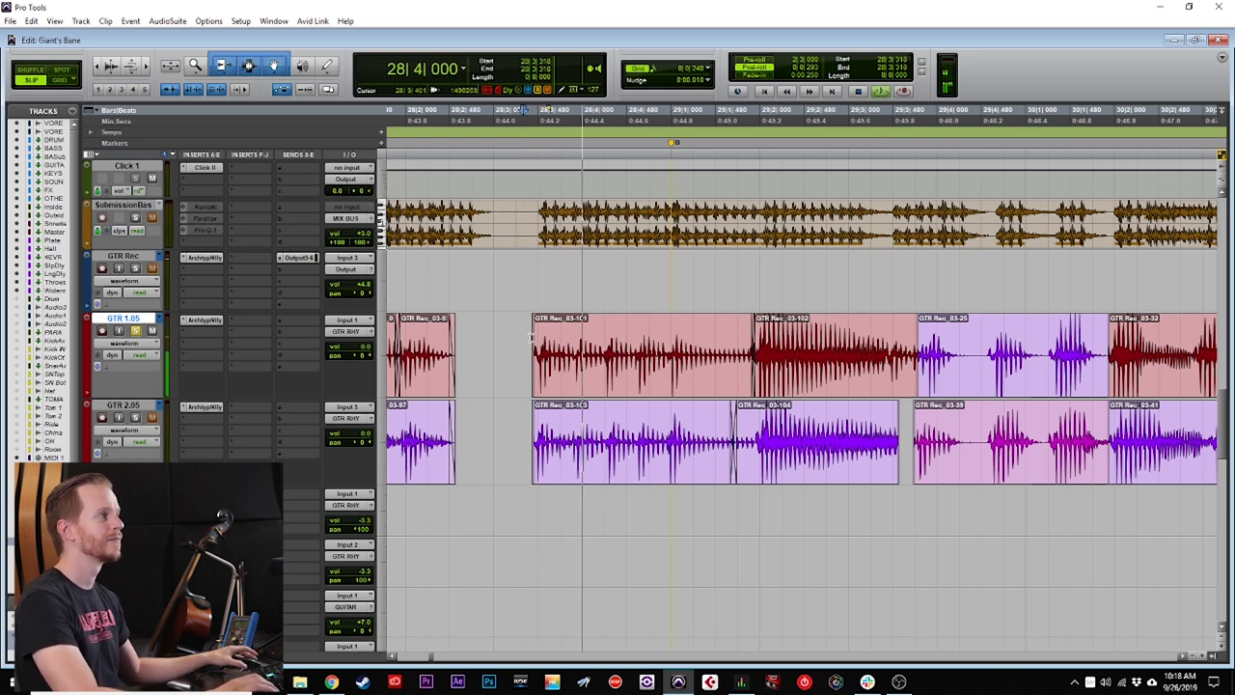
key("space")
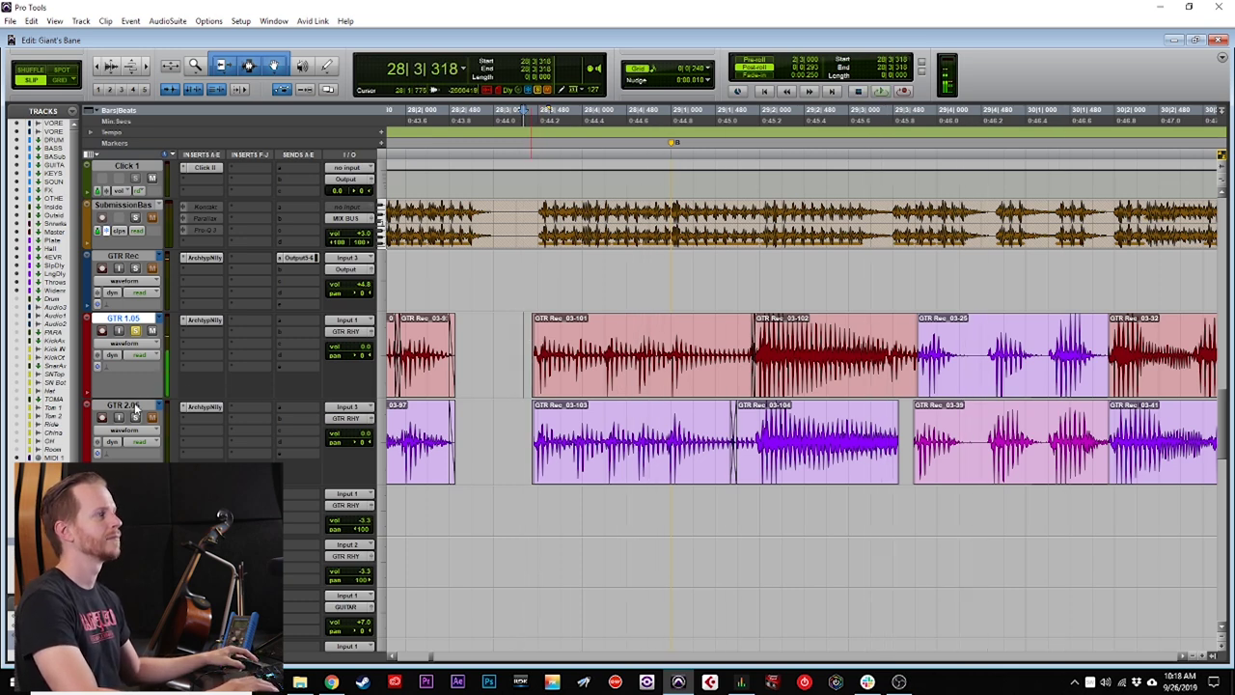
left_click(125, 405)
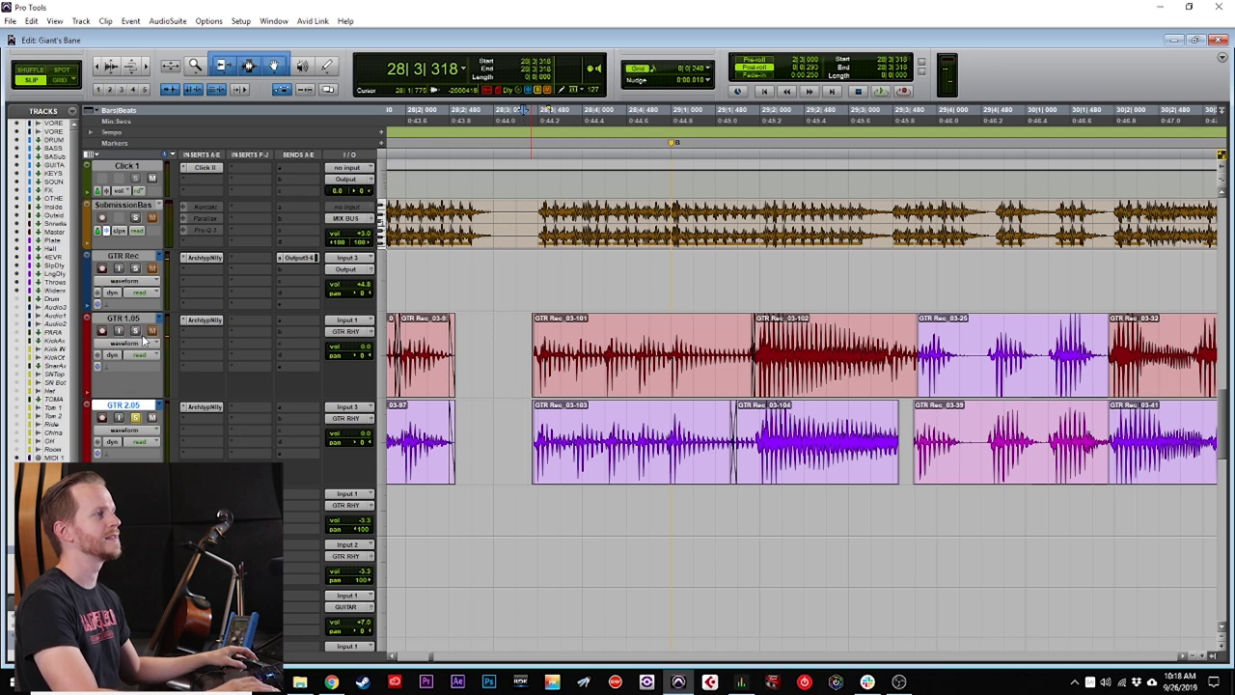
key("space")
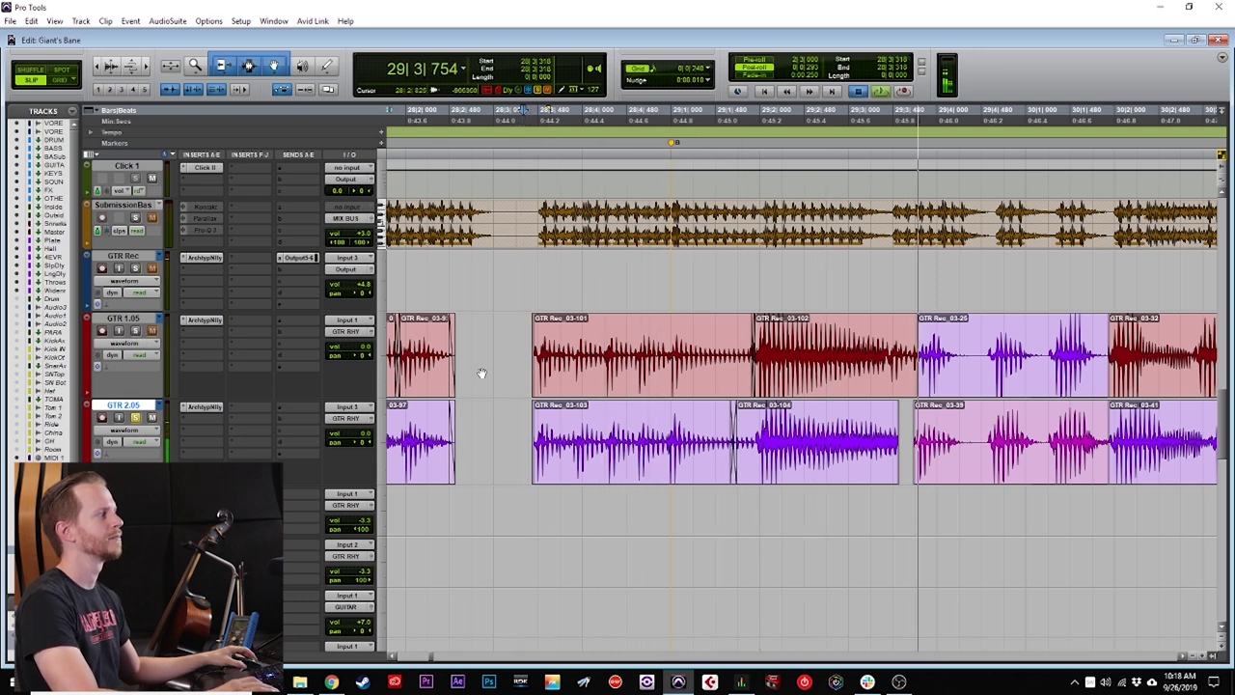
key("space")
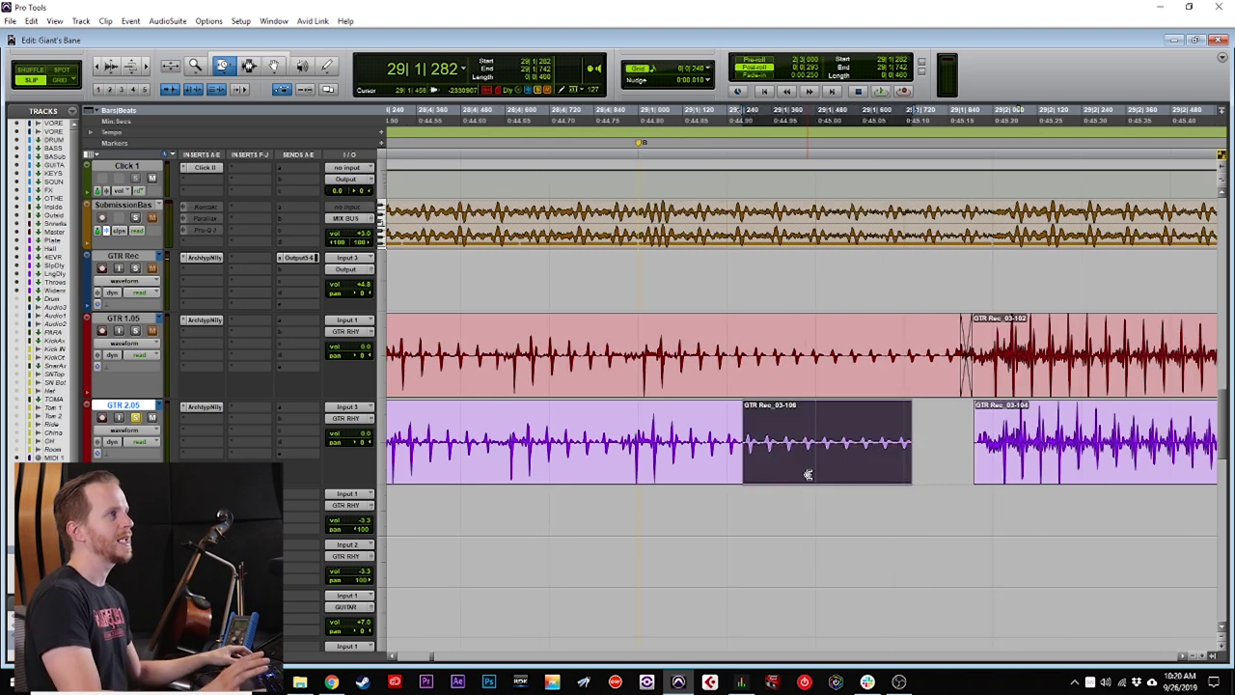
Use the TCE trim mode to stretch the short GTR 2.05 sustain clip after bar 29 until it meets the following clip.
left_click(227, 68)
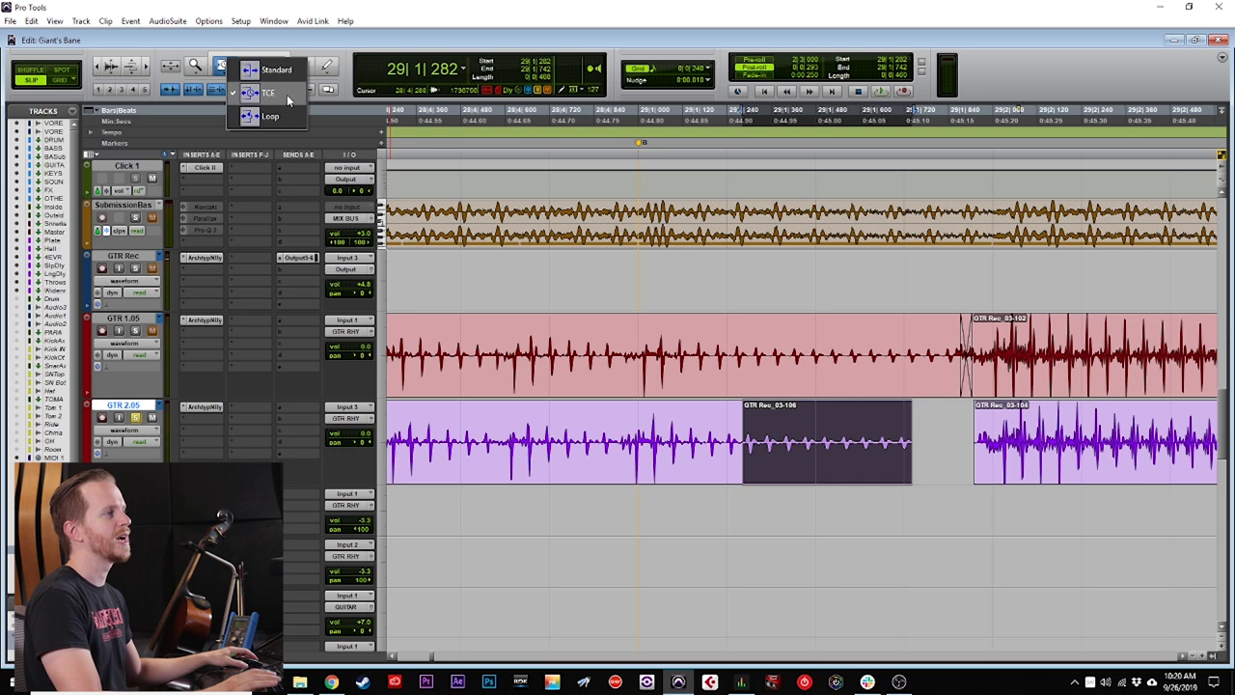
left_click(286, 95)
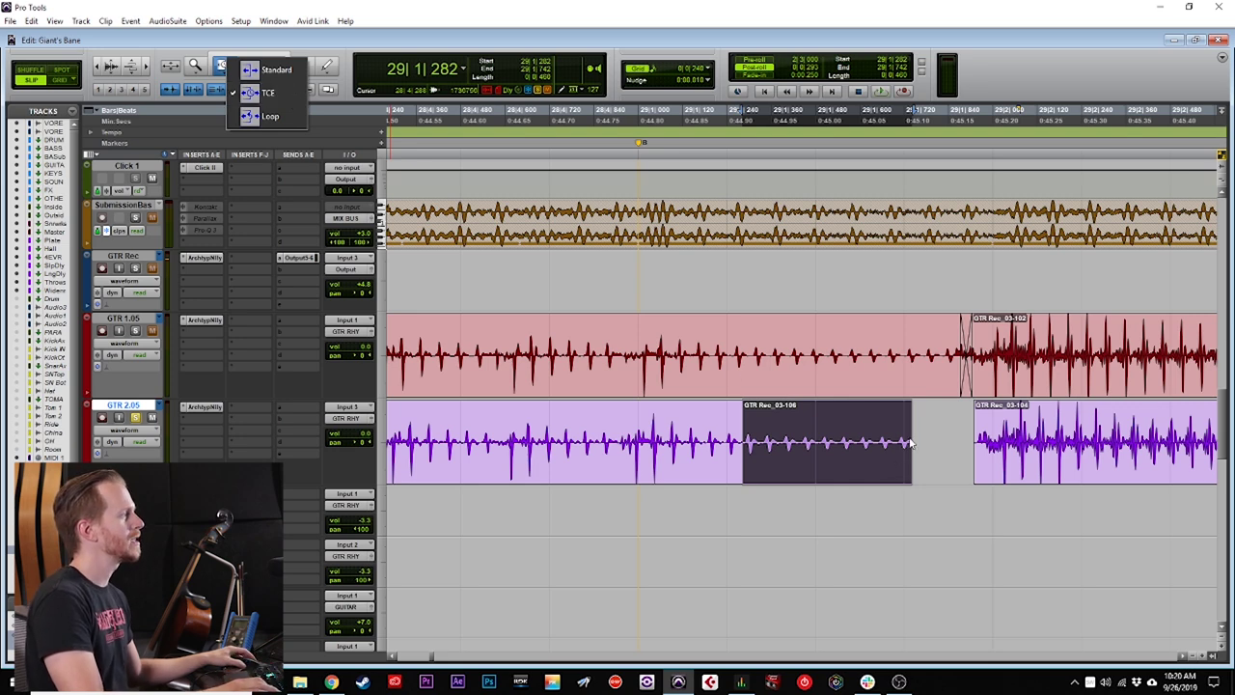
left_click_drag(909, 442, 974, 444)
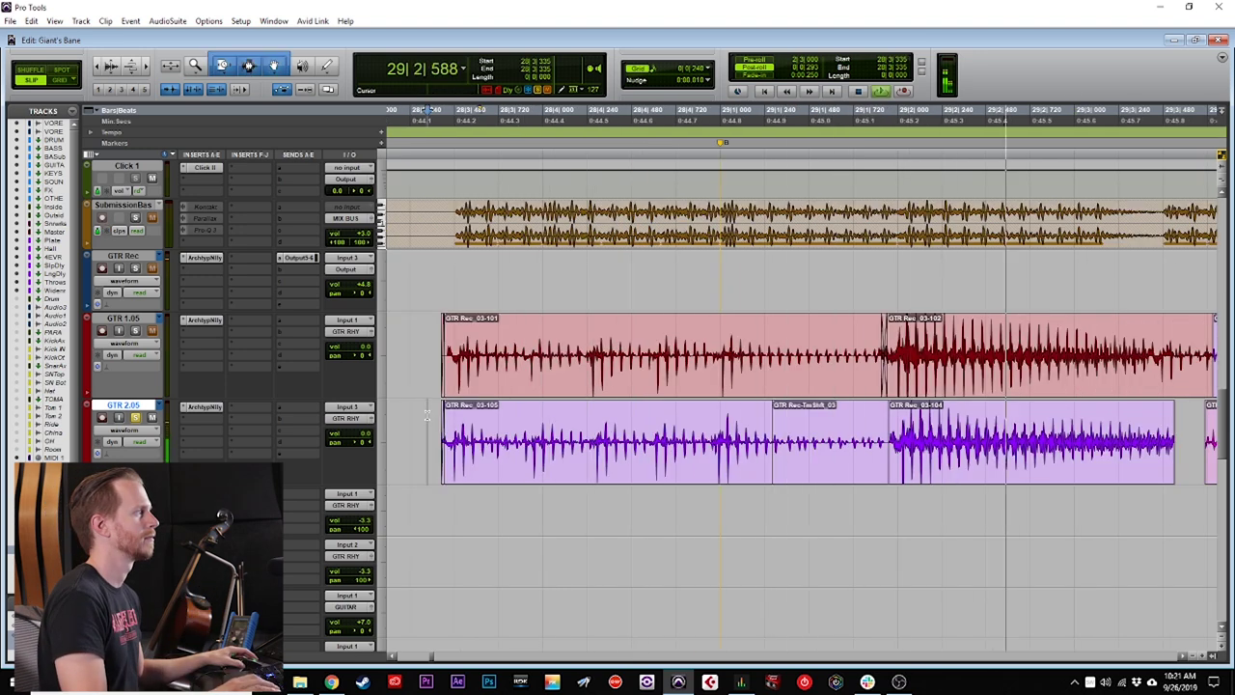
Enable Polyphonic Elastic Audio on GTR 2.05 and warp the short sustain after bar 29 out to the following clip.
key("space")
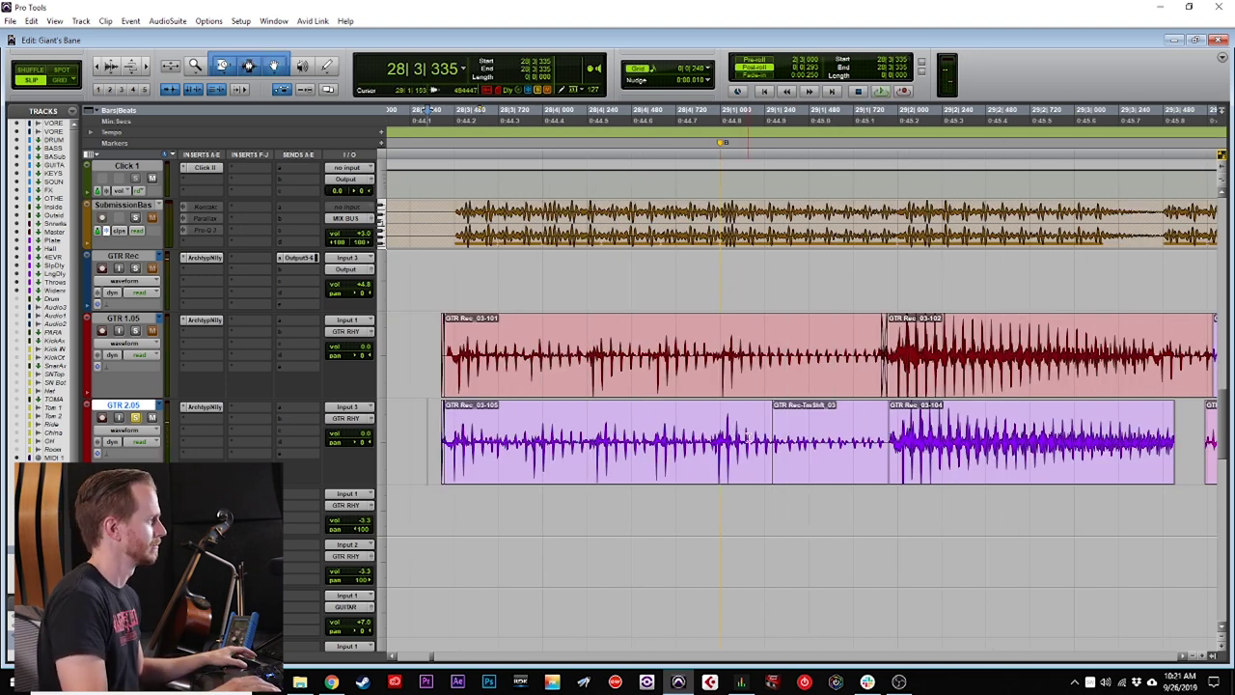
left_click(842, 461)
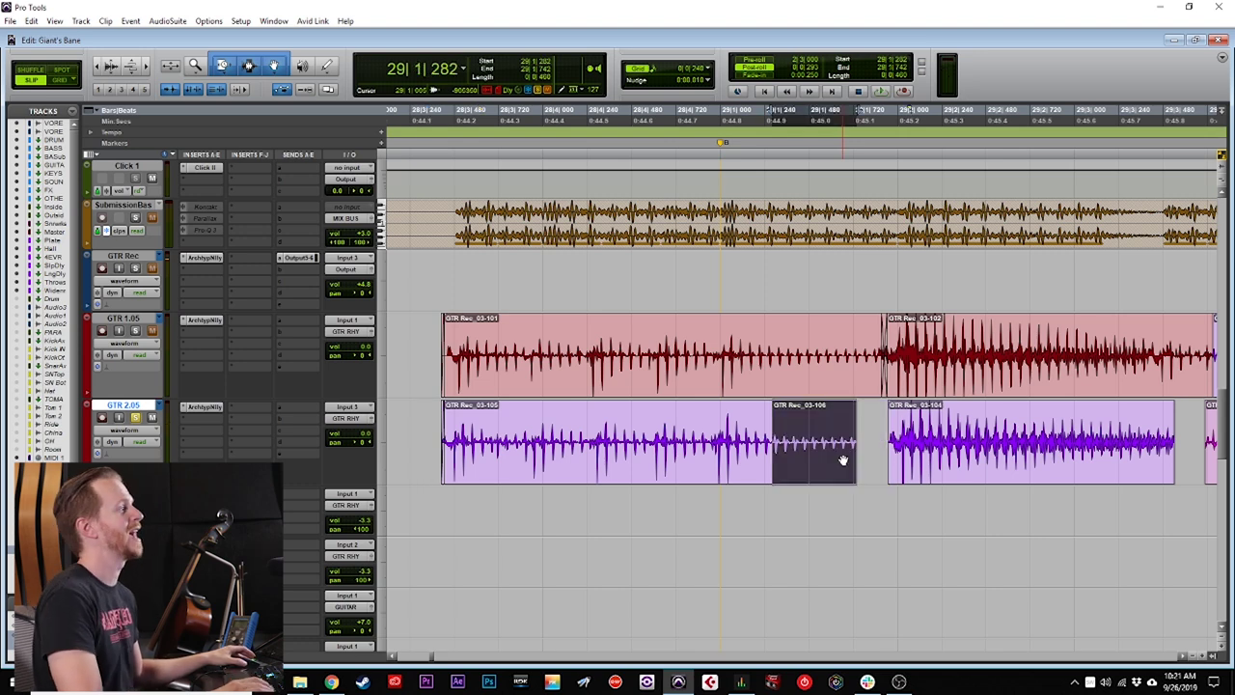
left_click(173, 471)
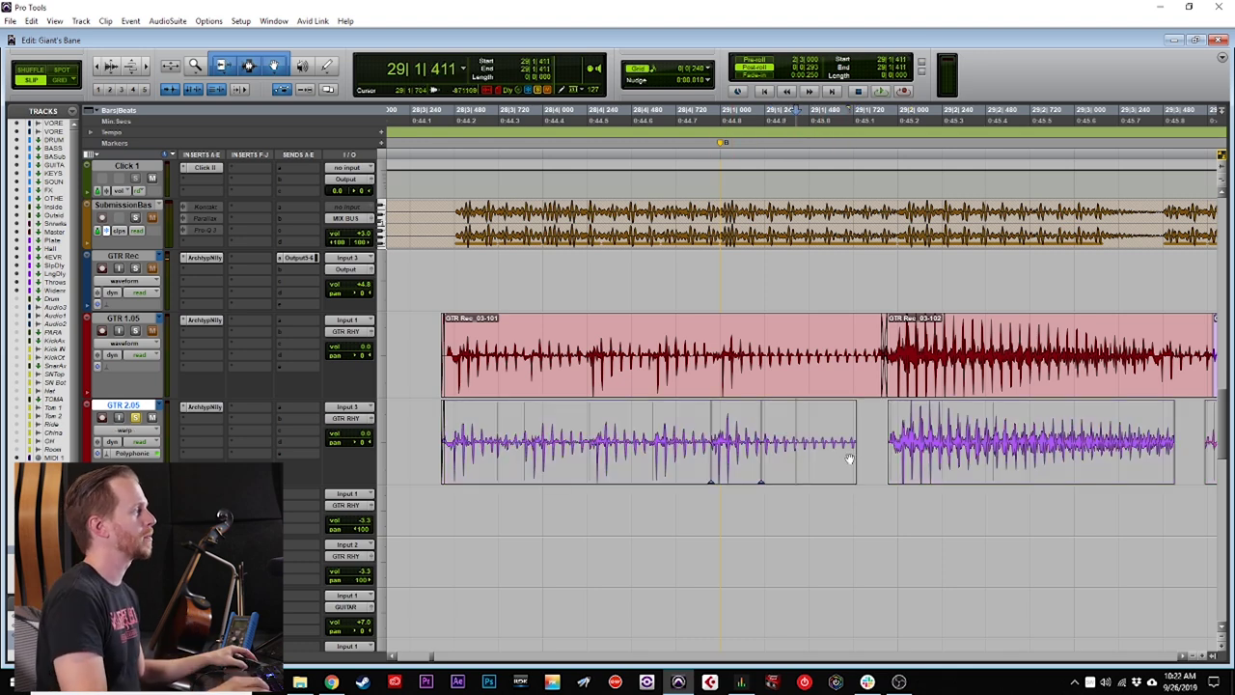
left_click_drag(848, 461, 885, 479)
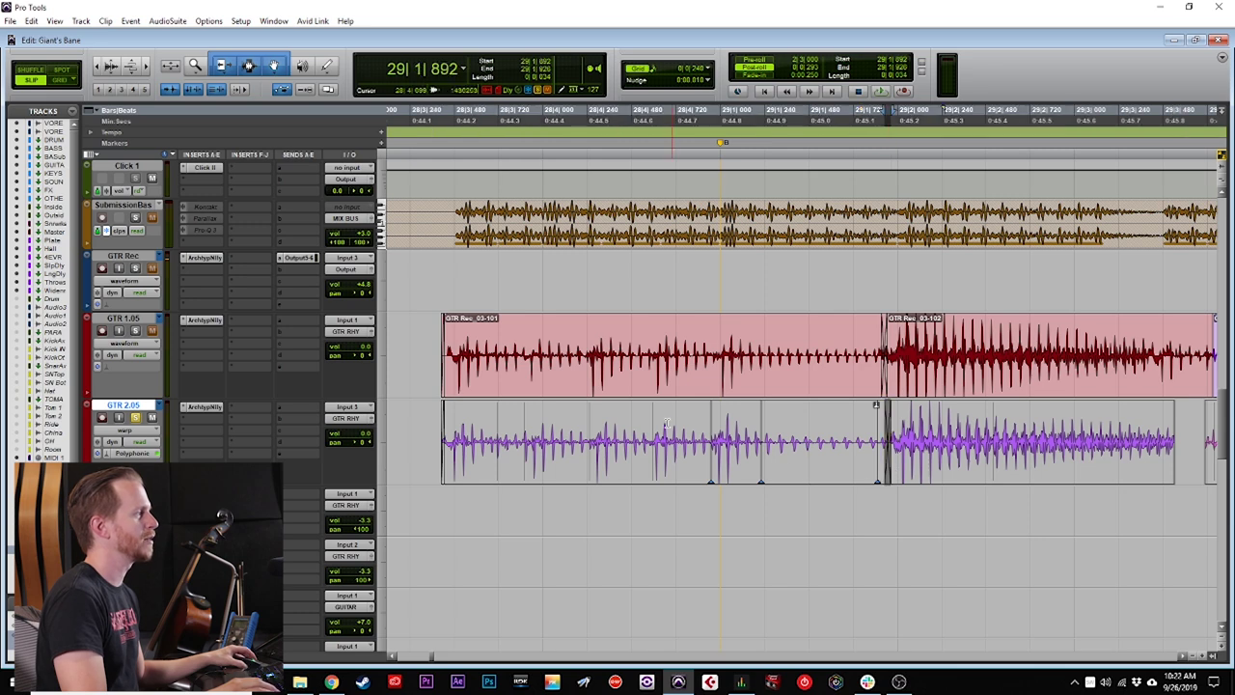
Play GTR 2.05 soloed from 28|3|300 to check the warped sustain into the following clip.
left_click(420, 420)
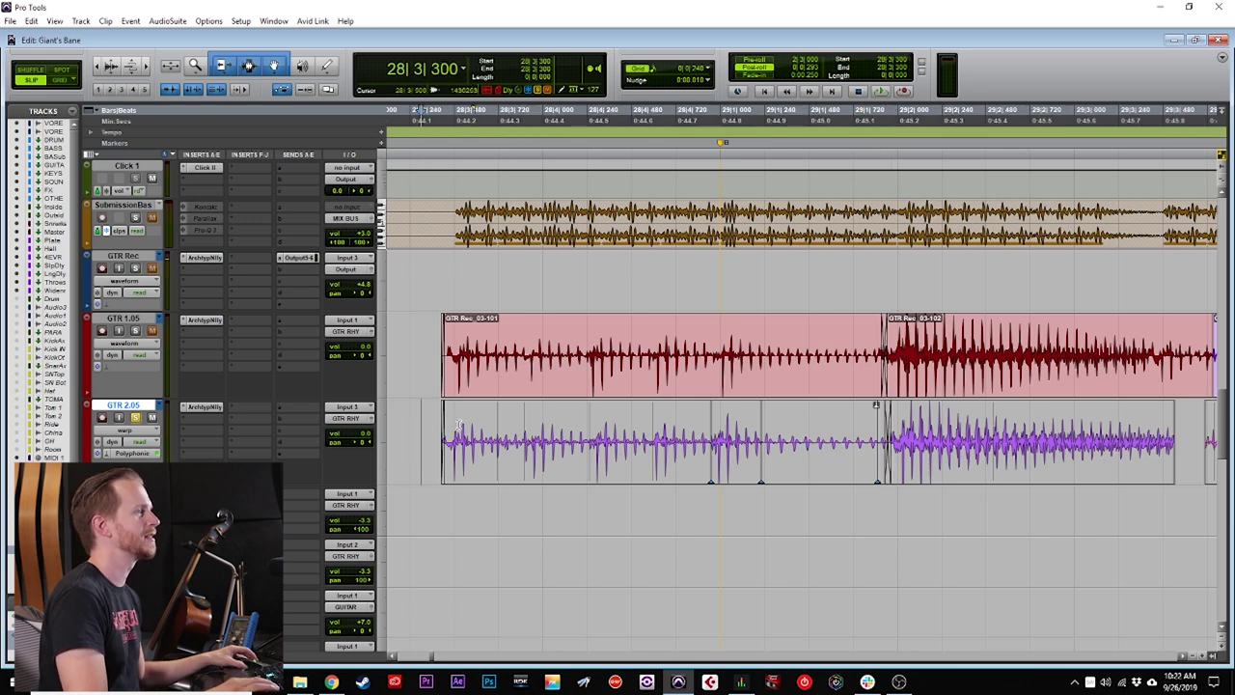
key("space")
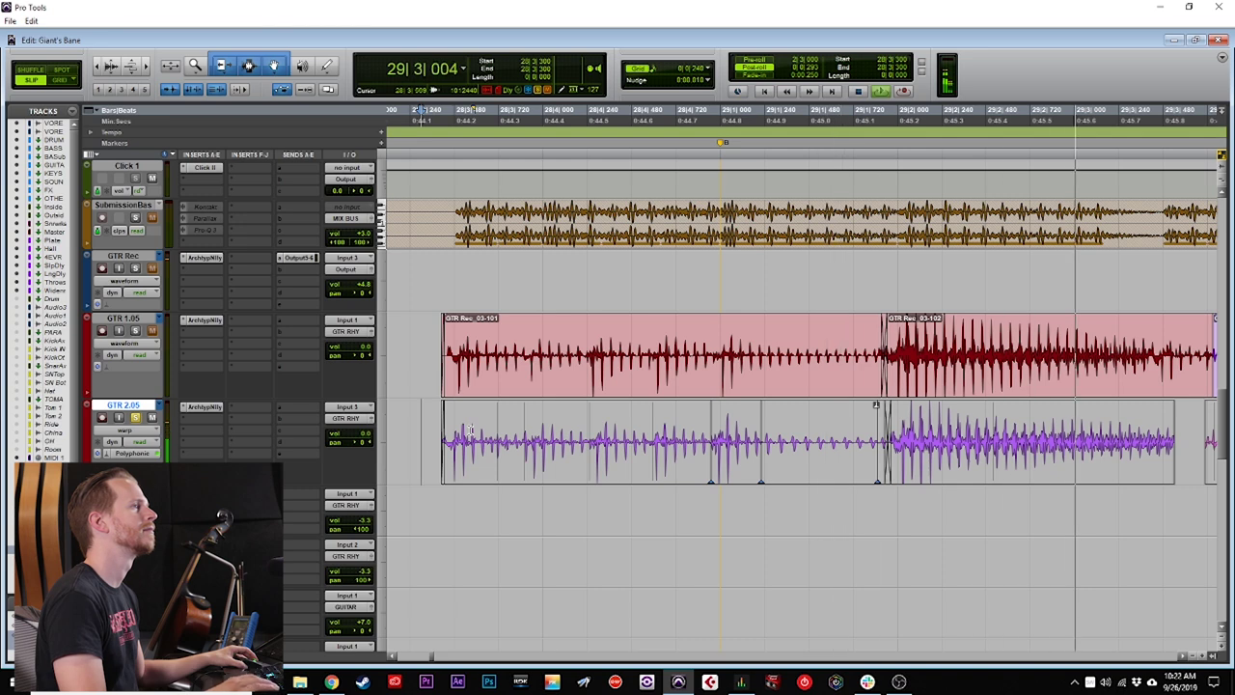
key("space")
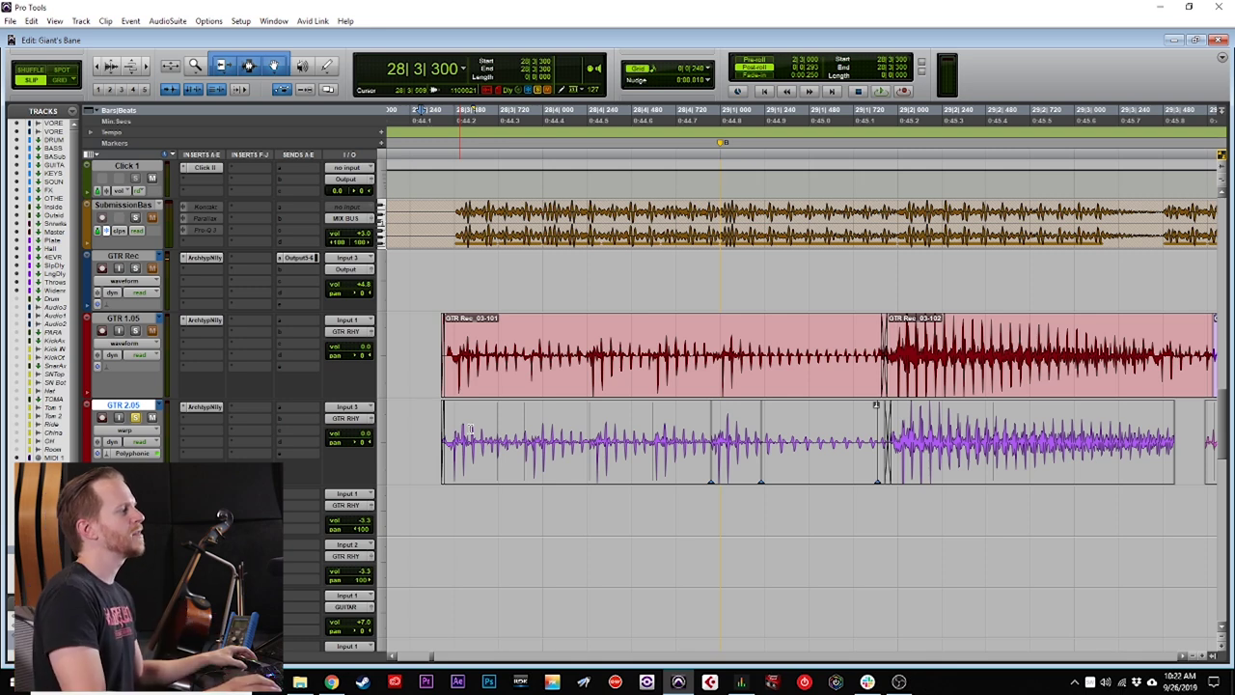
key("space")
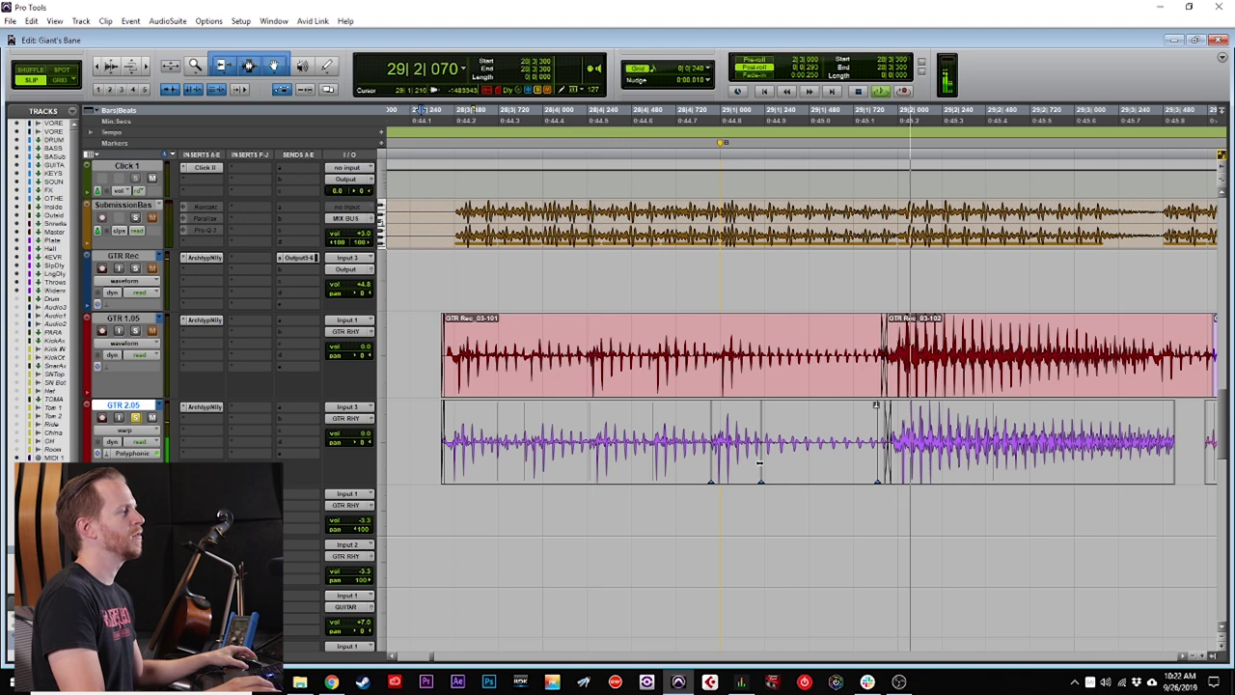
key("space")
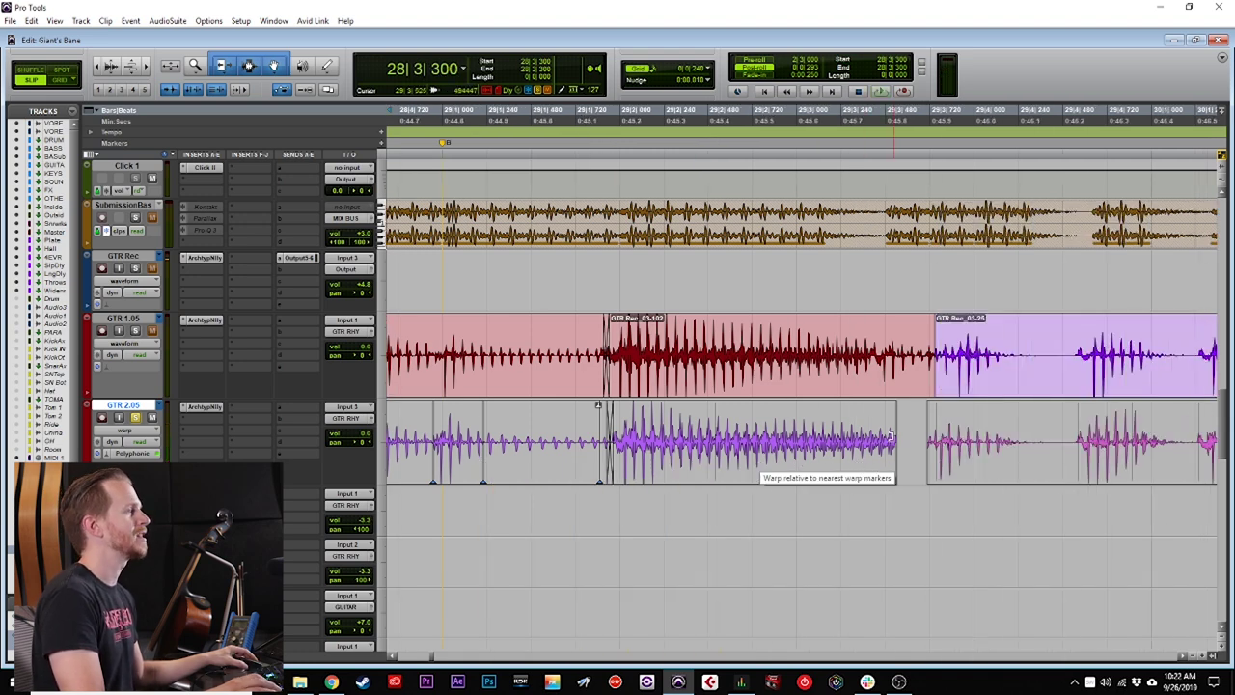
Disable Elastic Audio on GTR 2.05 and commit the polyphonic warp to the clip.
left_click_drag(891, 436, 947, 439)
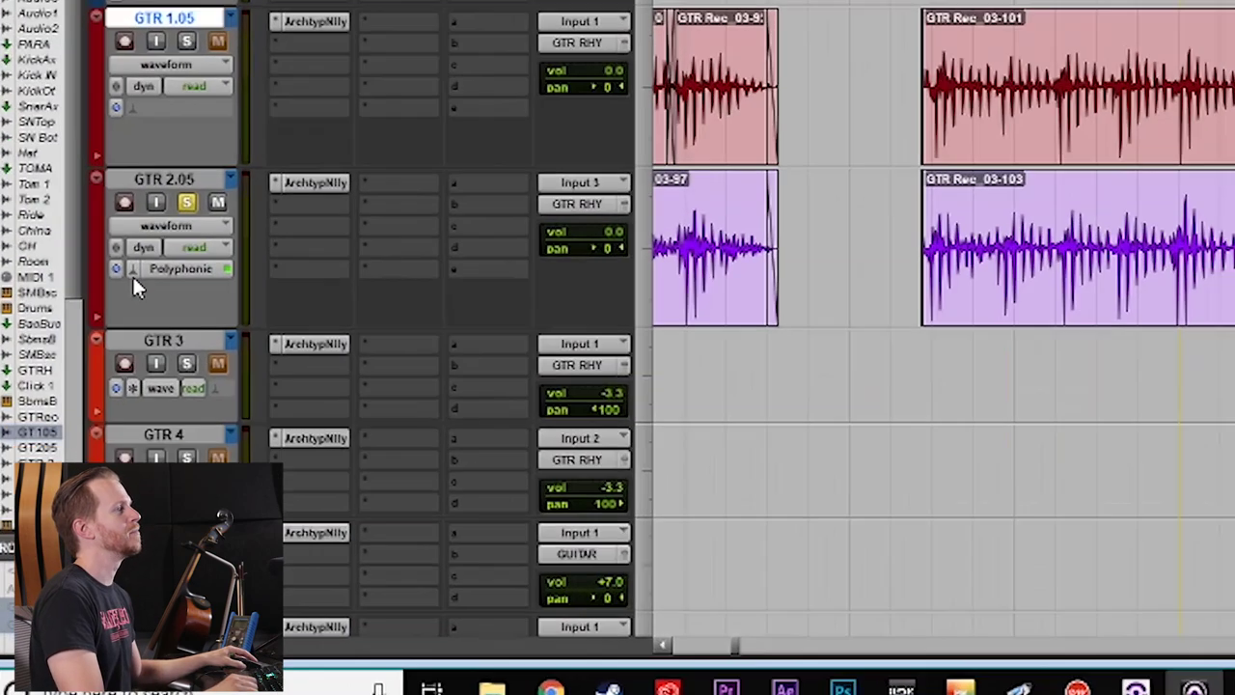
left_click(132, 452)
left_click(317, 151)
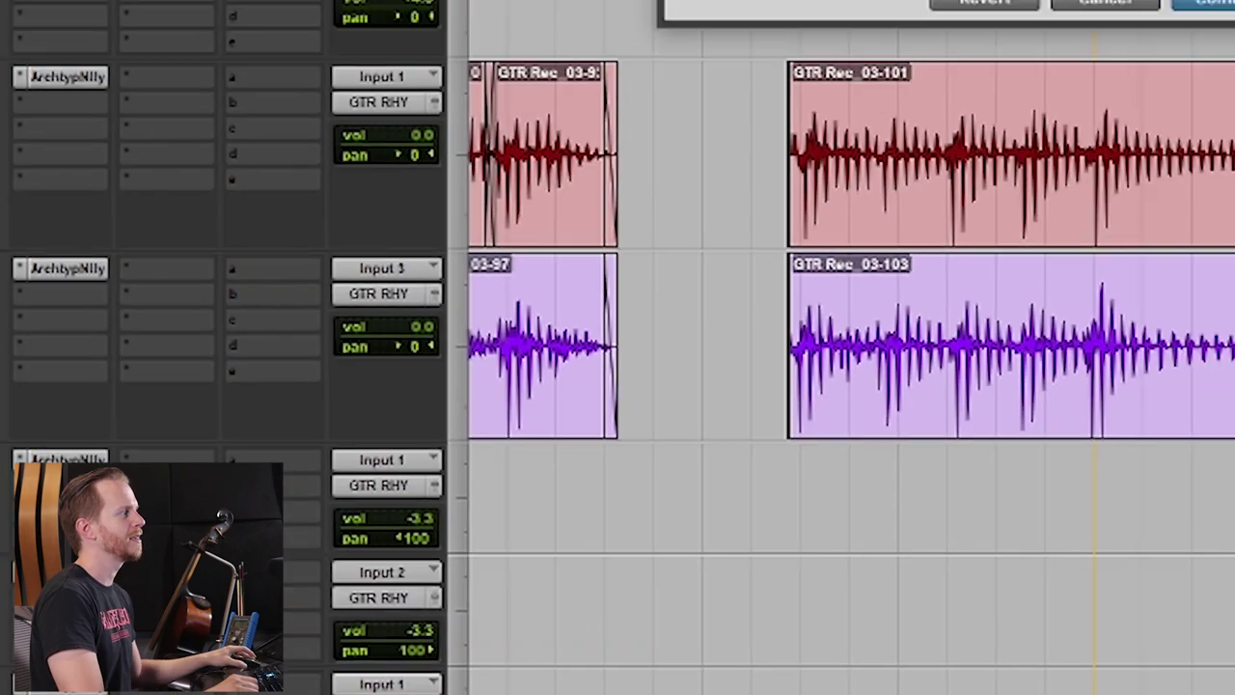
left_click(780, 276)
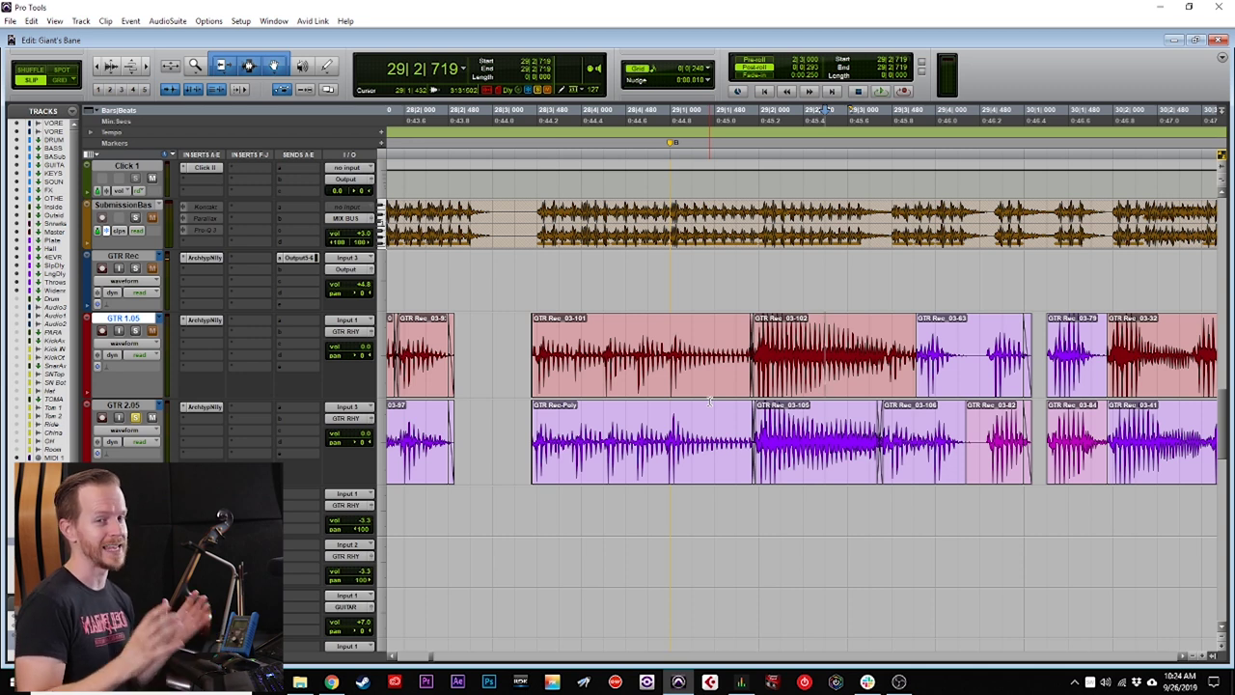
Play the phrase from its start at 28|3|412 in a closer view.
left_click(502, 327)
key("Tab")
key("t")
key("space")
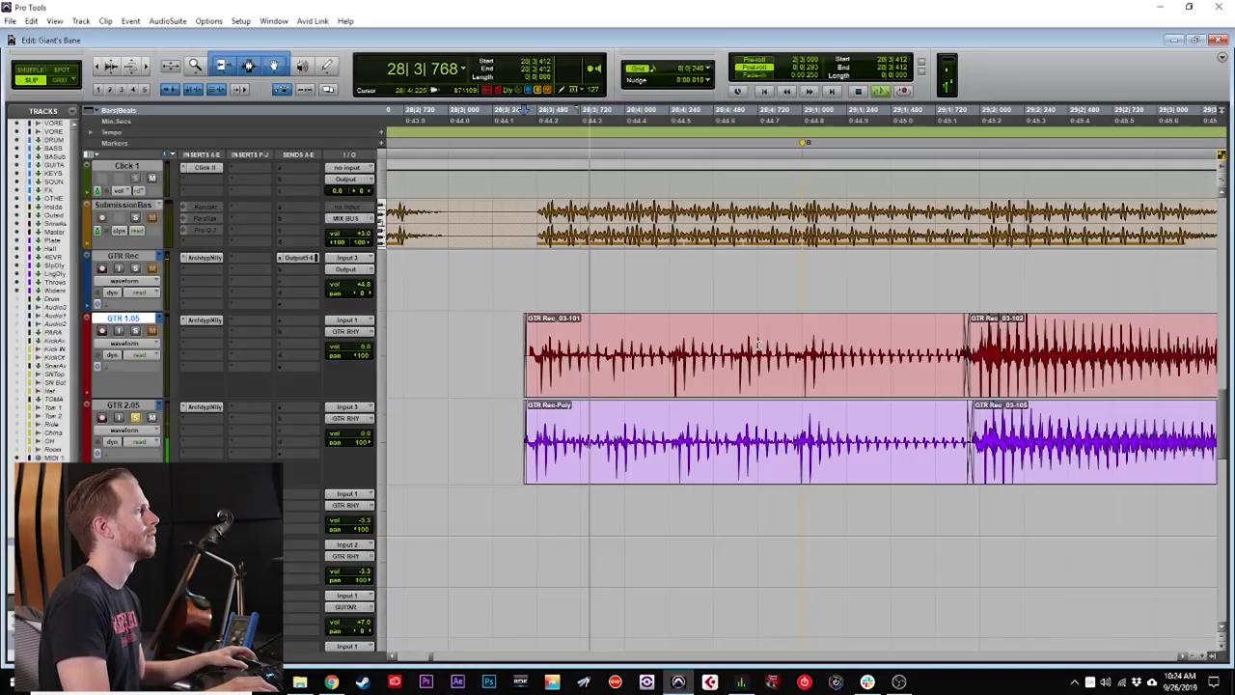
Separate the GTR 1.05 and GTR 2.05 clips just before the note attacks in beat 28|4 and at bar 29.
key("Tab")
key("ctrl+bracketright")
left_click(626, 343)
key("b")
left_click(694, 375)
left_click(565, 226)
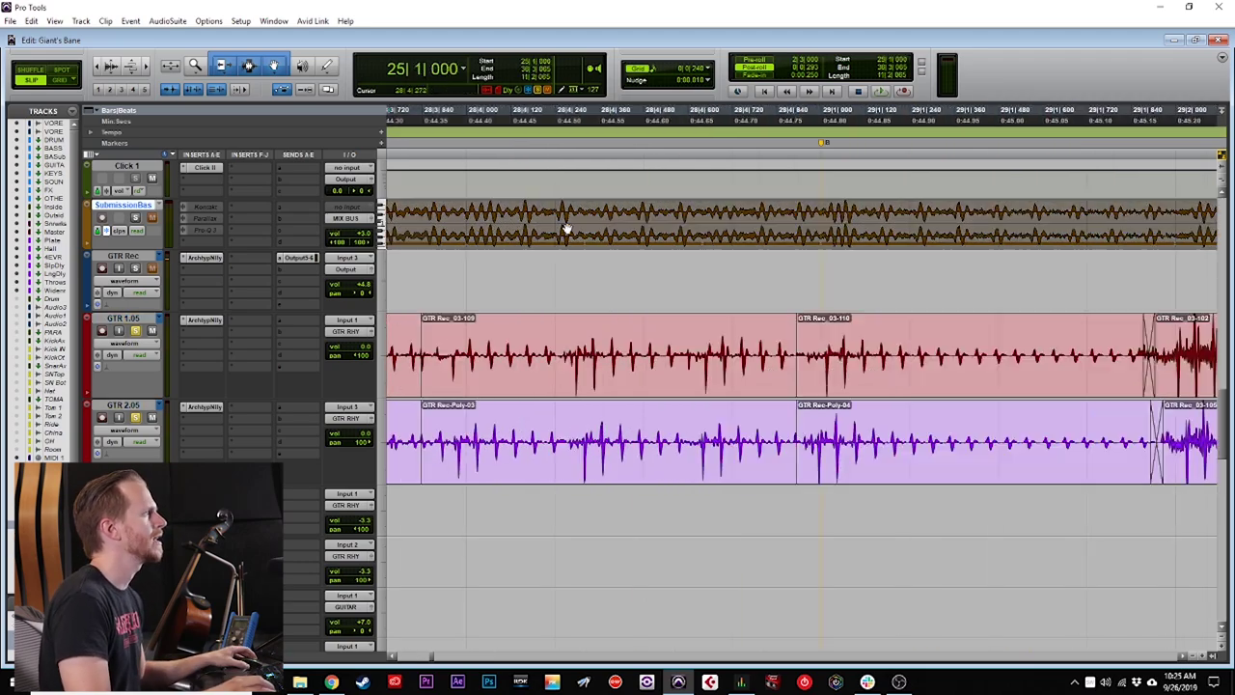
Play the section around bar 29 and make another cut across both guitar tracks.
left_click(637, 338)
key("space")
key("space")
left_click_drag(722, 337, 607, 434)
key("b")
double_click(530, 352)
key("r")
left_click(759, 352)
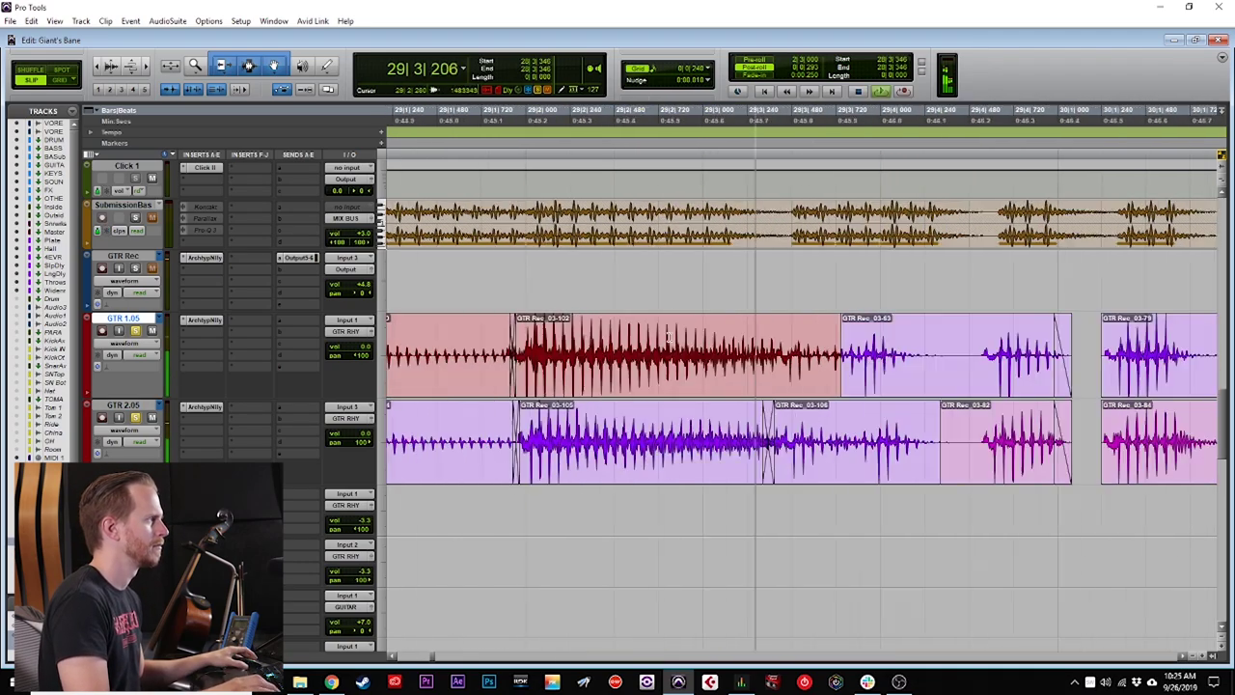
Crossfade both guitars at the bar 29 cut and clear the silence between the short clips in beat 29|4.
left_click_drag(647, 352, 681, 434)
key("t")
double_click(735, 350)
left_click(442, 350)
key("r")
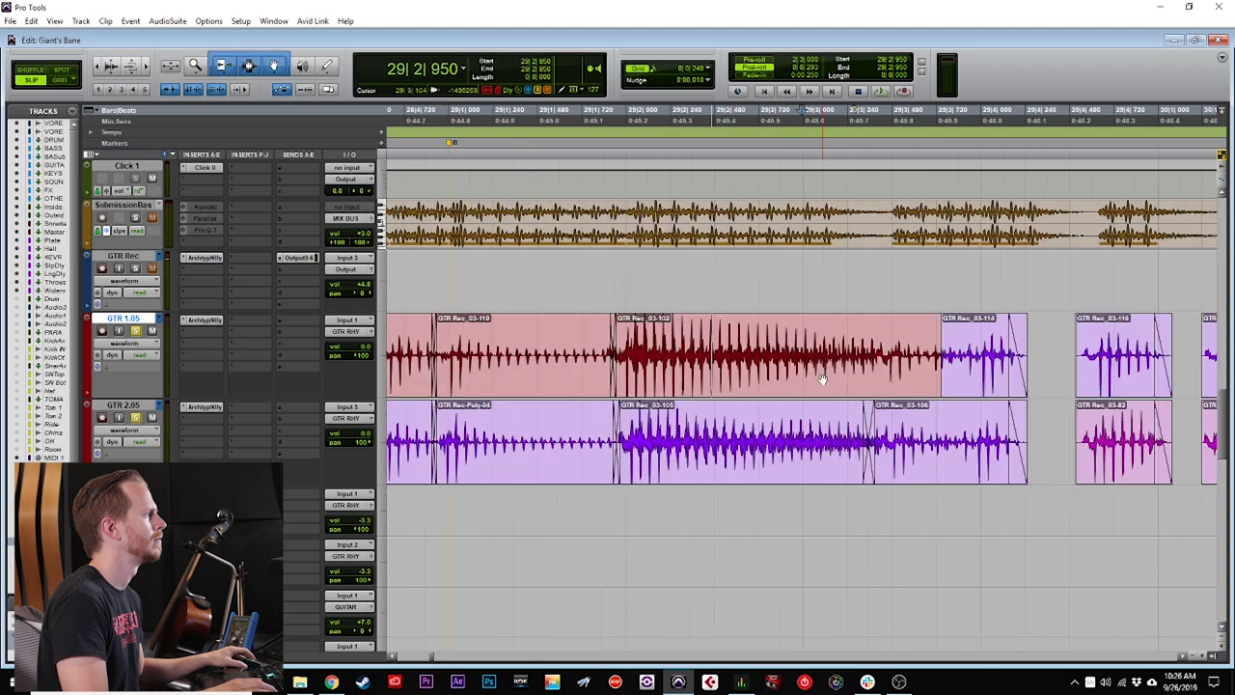
Inspect and play the short GTR 1.05 clip that ends in beat 29|4.
left_click(985, 362)
key("t")
key("t")
key("t")
key("r")
key("r")
left_click(545, 346)
key("space")
Trim the short guitar clips' ends in beat 29|4 and add a GTR 1.05 fade-out matching the one on GTR 2.05.
left_click_drag(713, 350, 915, 434)
key("t")
key("s")
double_click(907, 341)
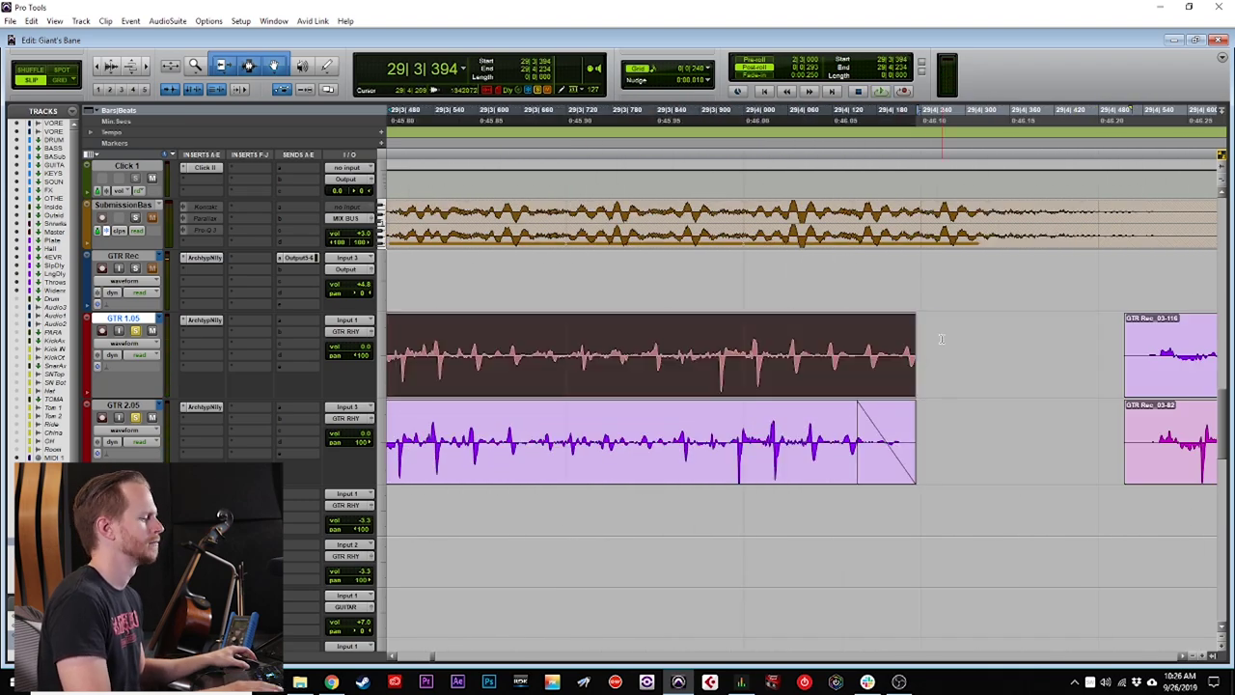
left_click_drag(913, 319, 855, 319)
key("r")
key("t")
left_click(897, 451)
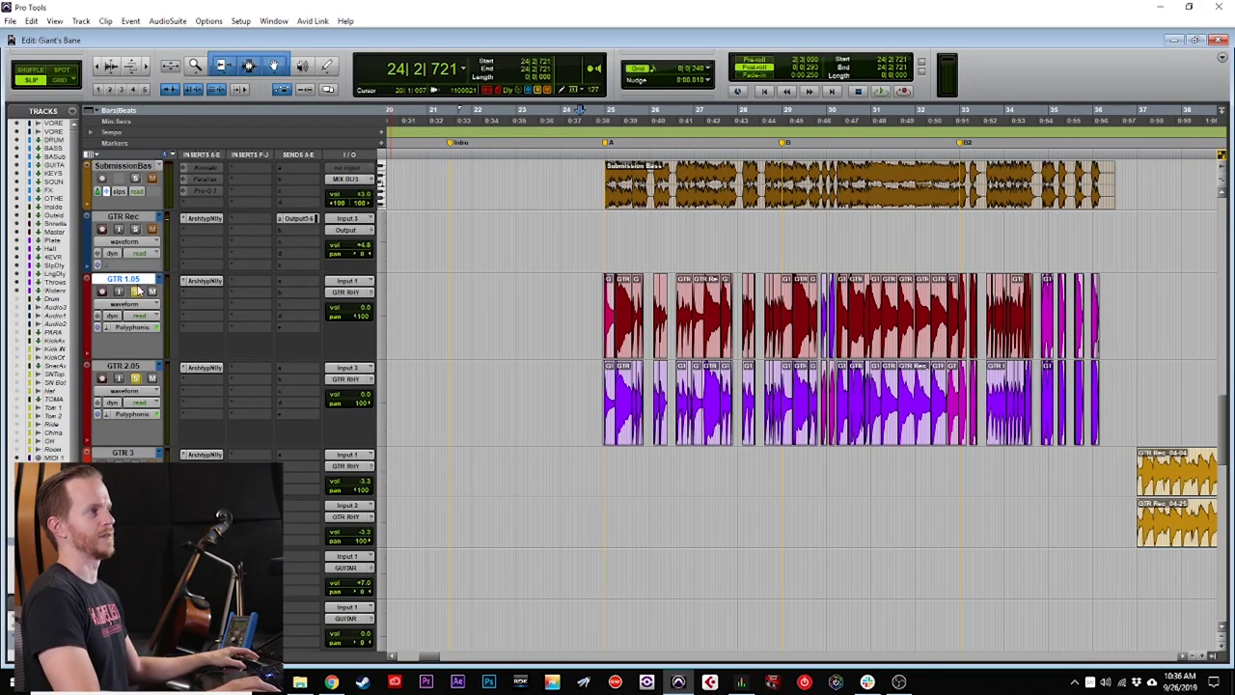
Play the edited GTR 1.05 and GTR 2.05 tracks with the bass from 24|2|721, continuing from 33|1|056.
key("space")
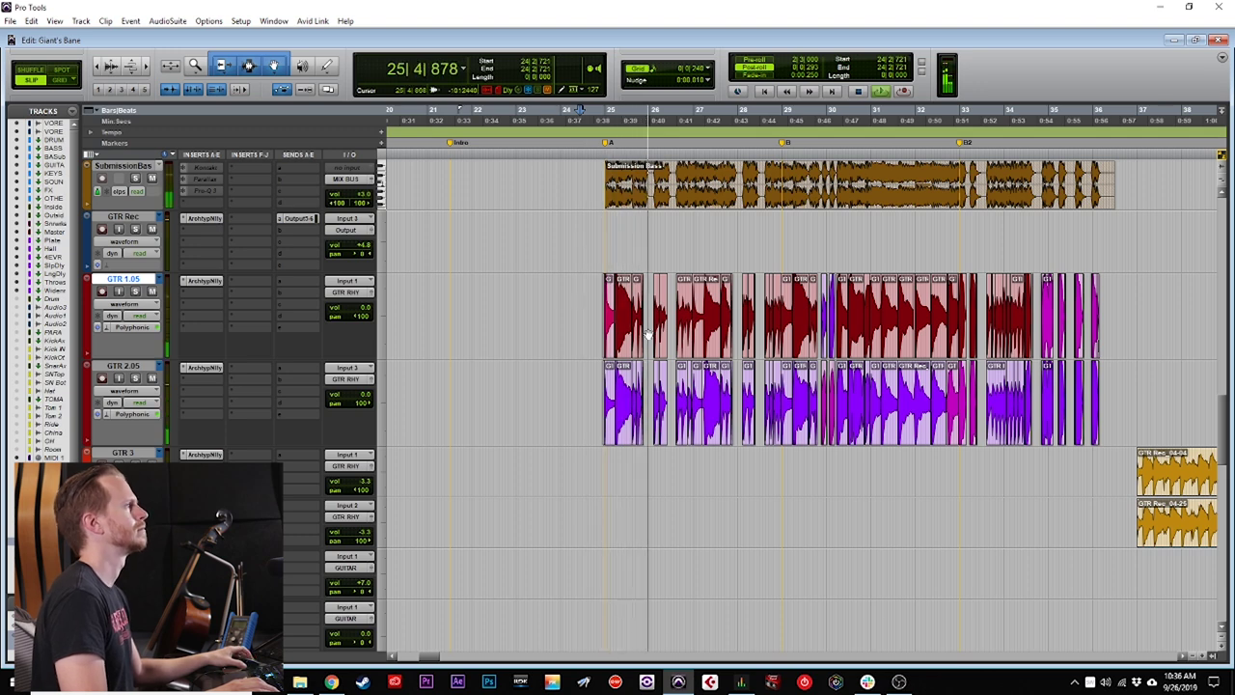
scroll(647, 334, "up", 2)
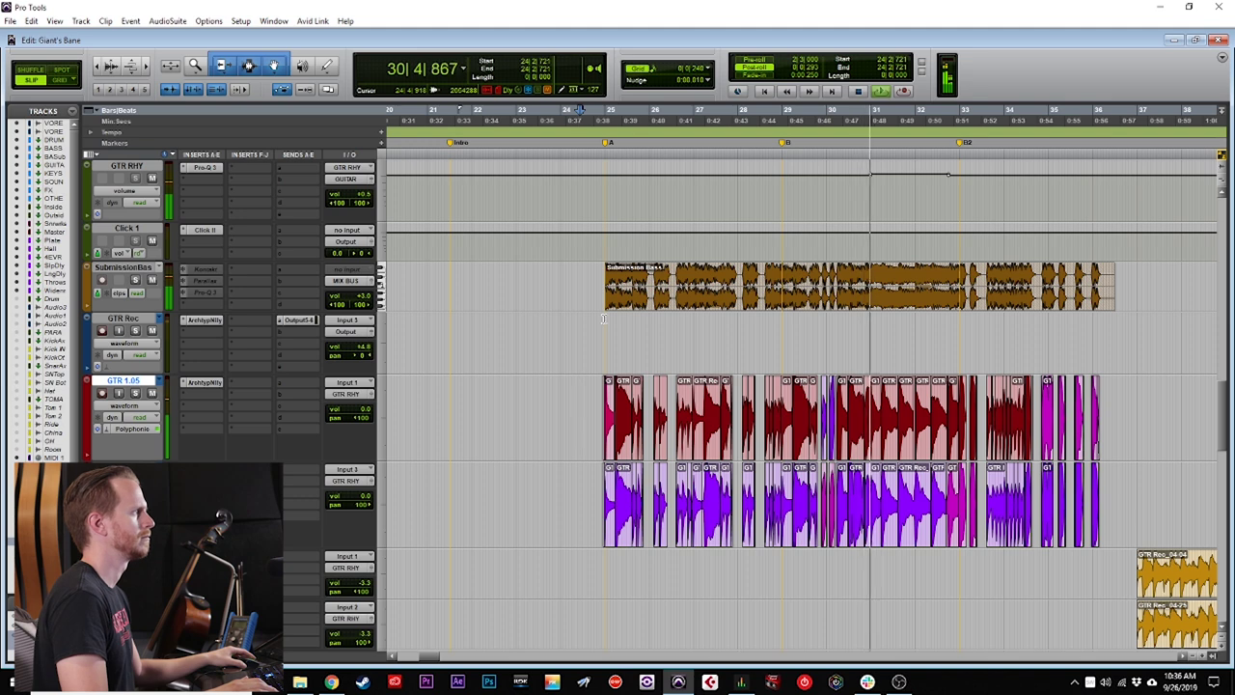
scroll(603, 318, "right", 2)
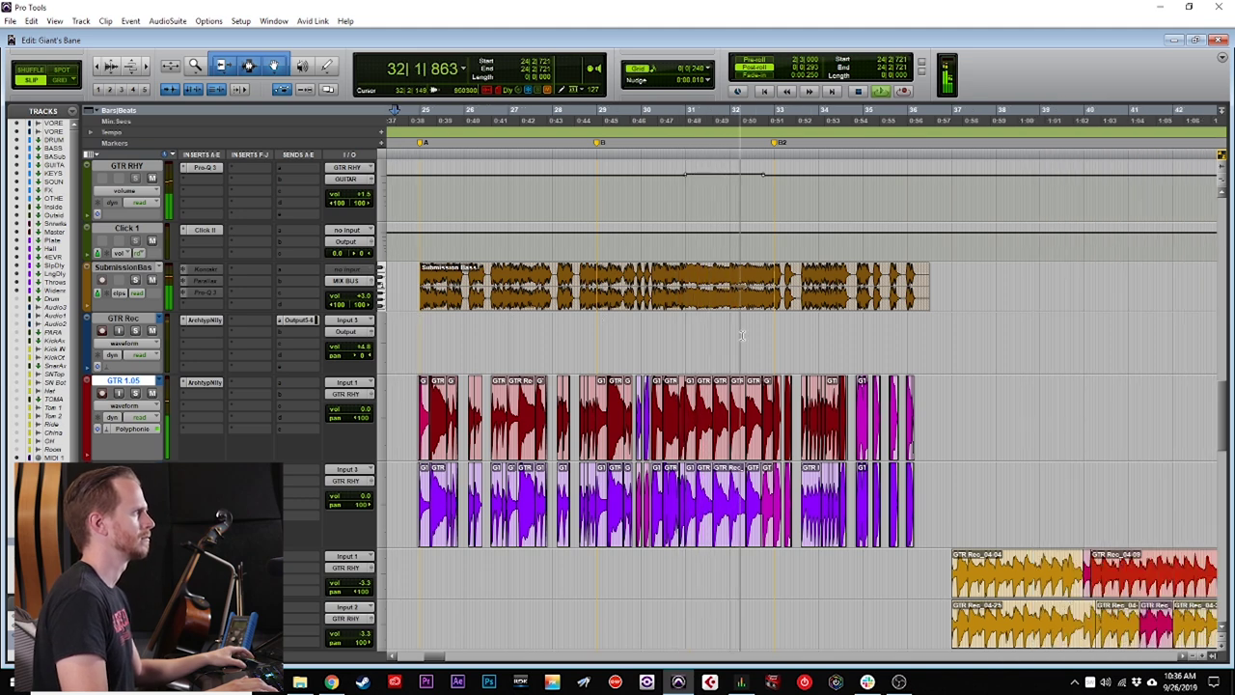
left_click(774, 336)
key("t")
scroll(777, 336, "right", 1)
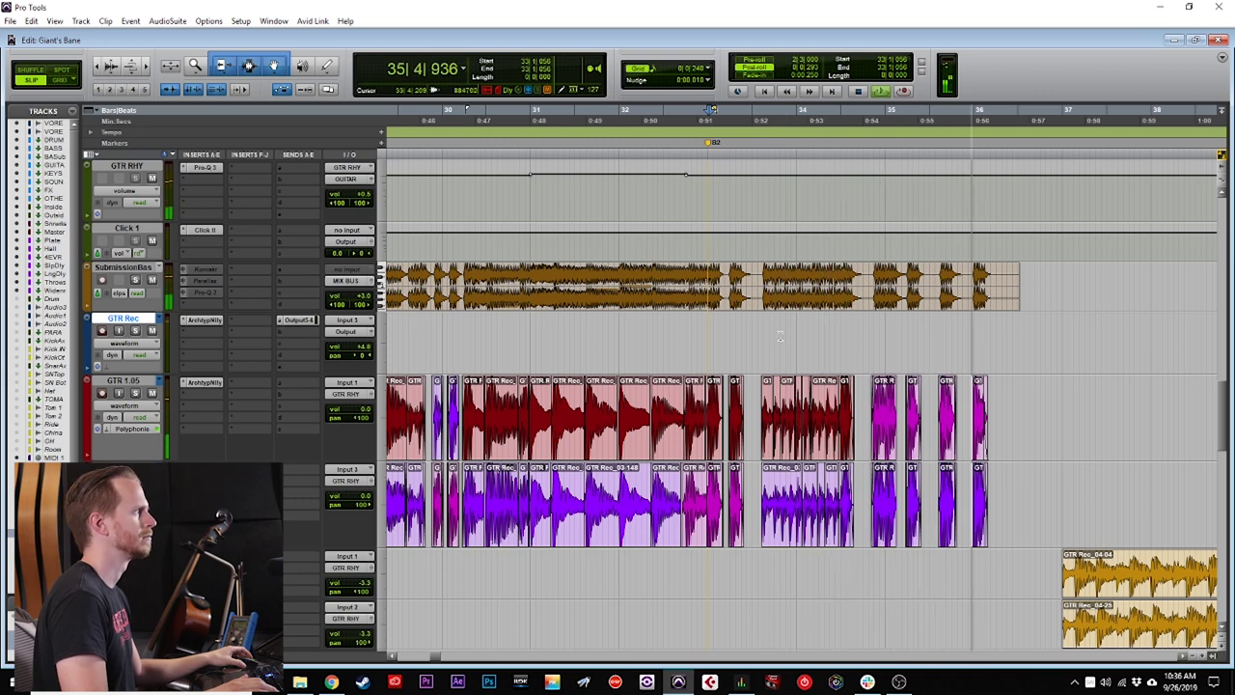
key("space")
key("ctrl+bracketleft")
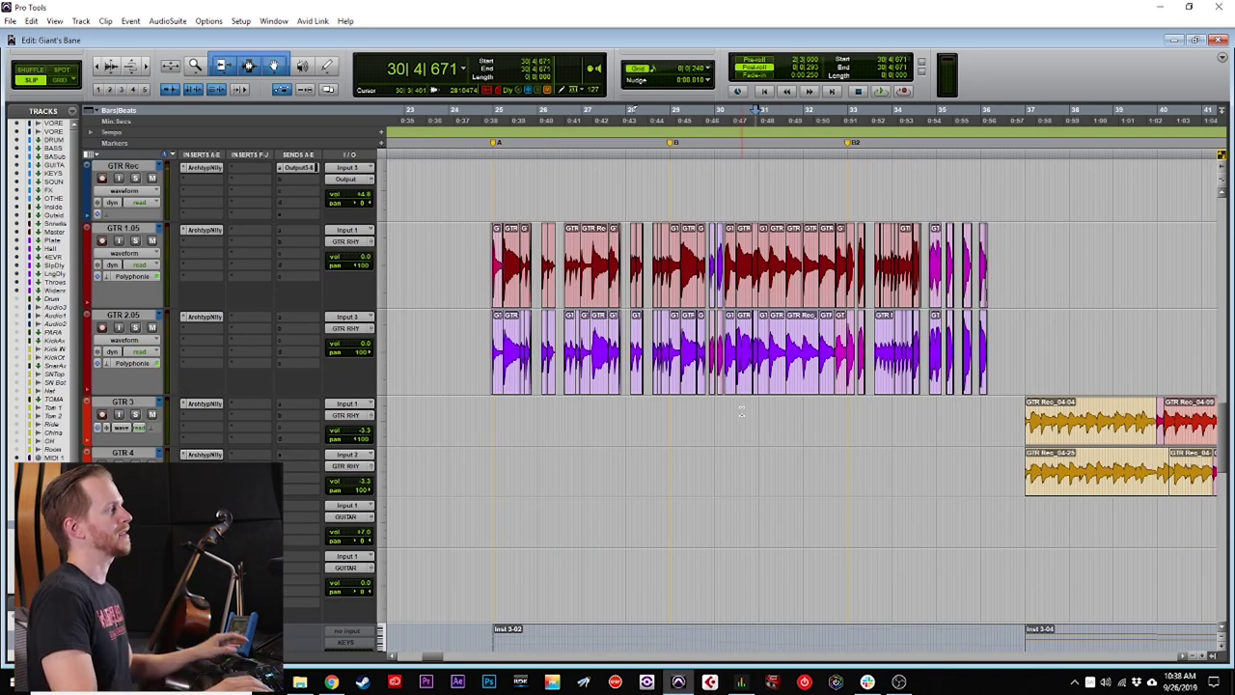
Cut the GTR 3 and GTR 4 clips from bar 37 to bar 40 and shift the off-time notes into line.
scroll(740, 410, "right", 6)
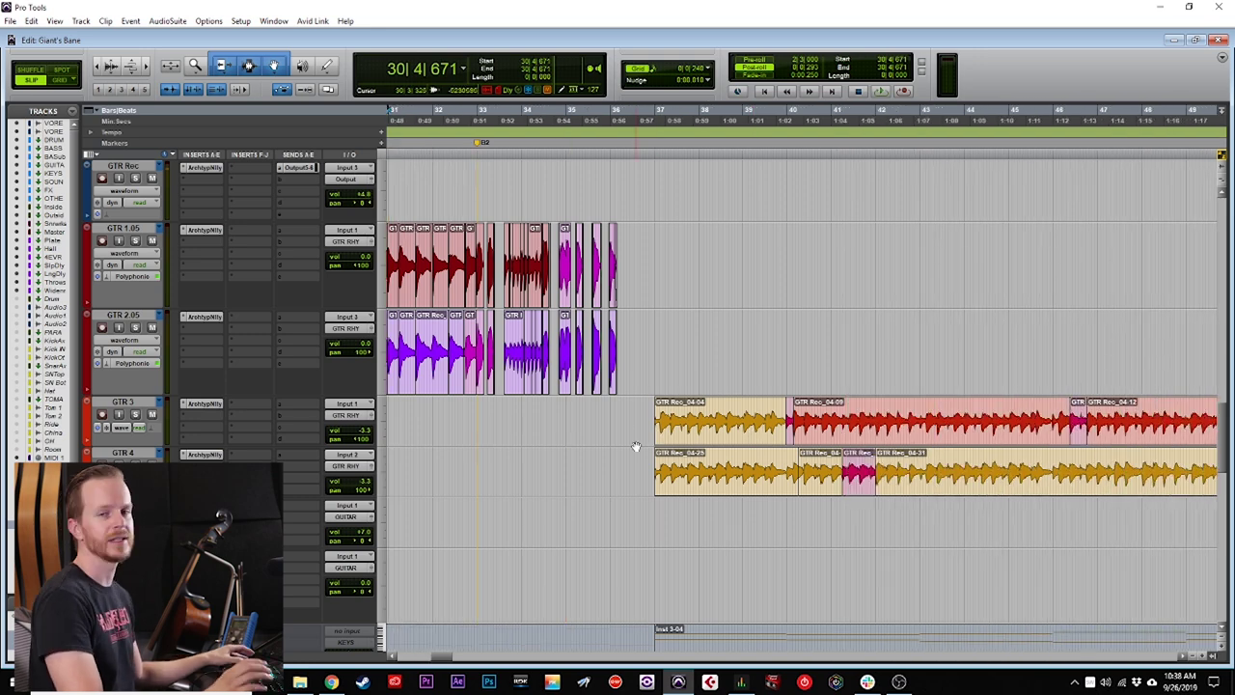
key("ctrl+bracketright")
key("ctrl+bracketright")
key("ctrl+bracketright")
key("ctrl+bracketright")
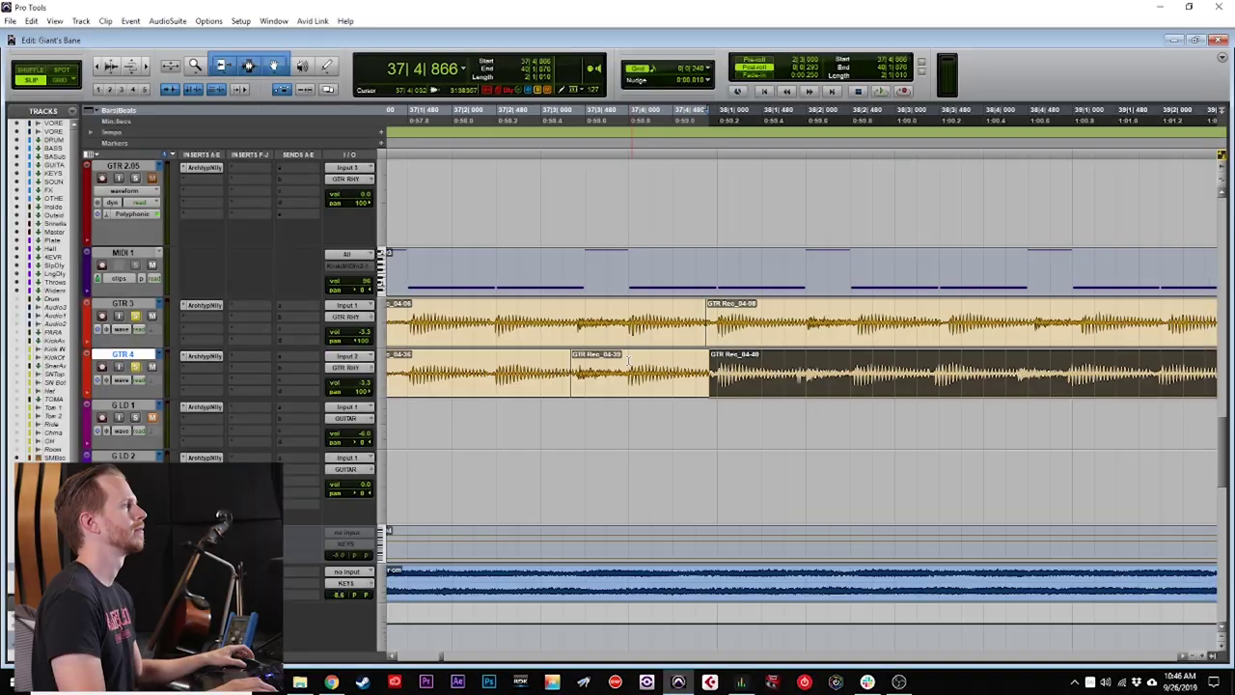
scroll(683, 361, "right", 3)
left_click(794, 341)
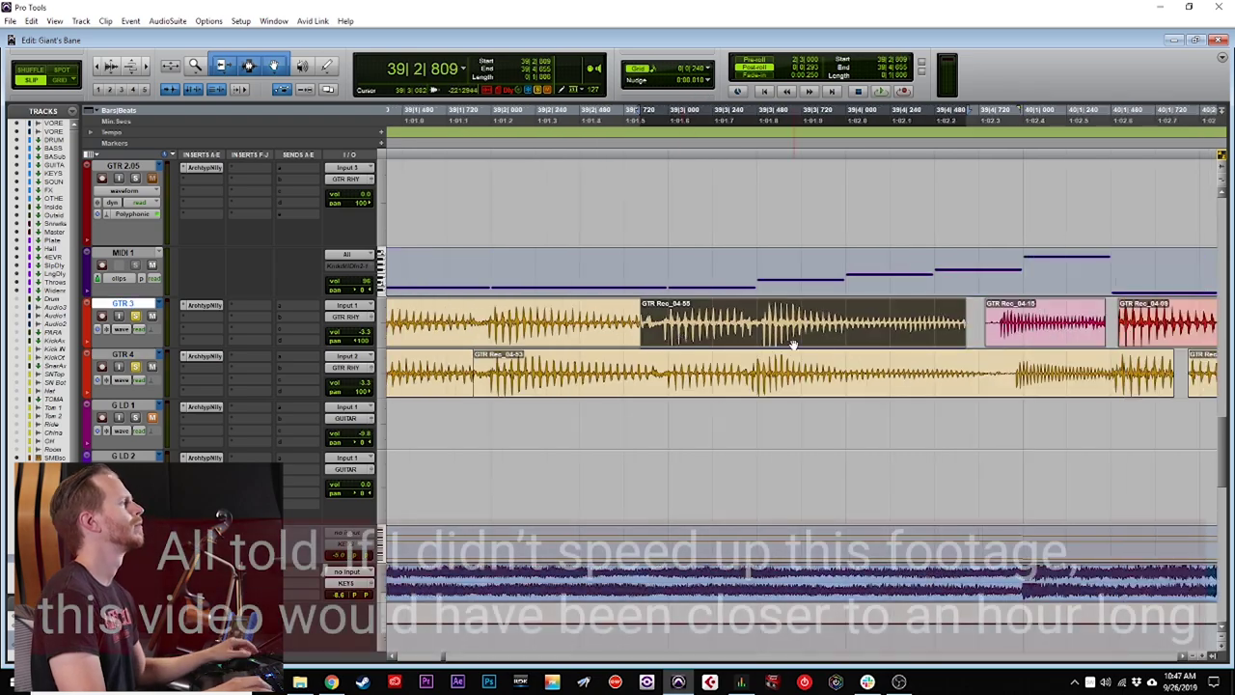
left_click(827, 330)
left_click(623, 386)
left_click_drag(949, 391, 957, 392)
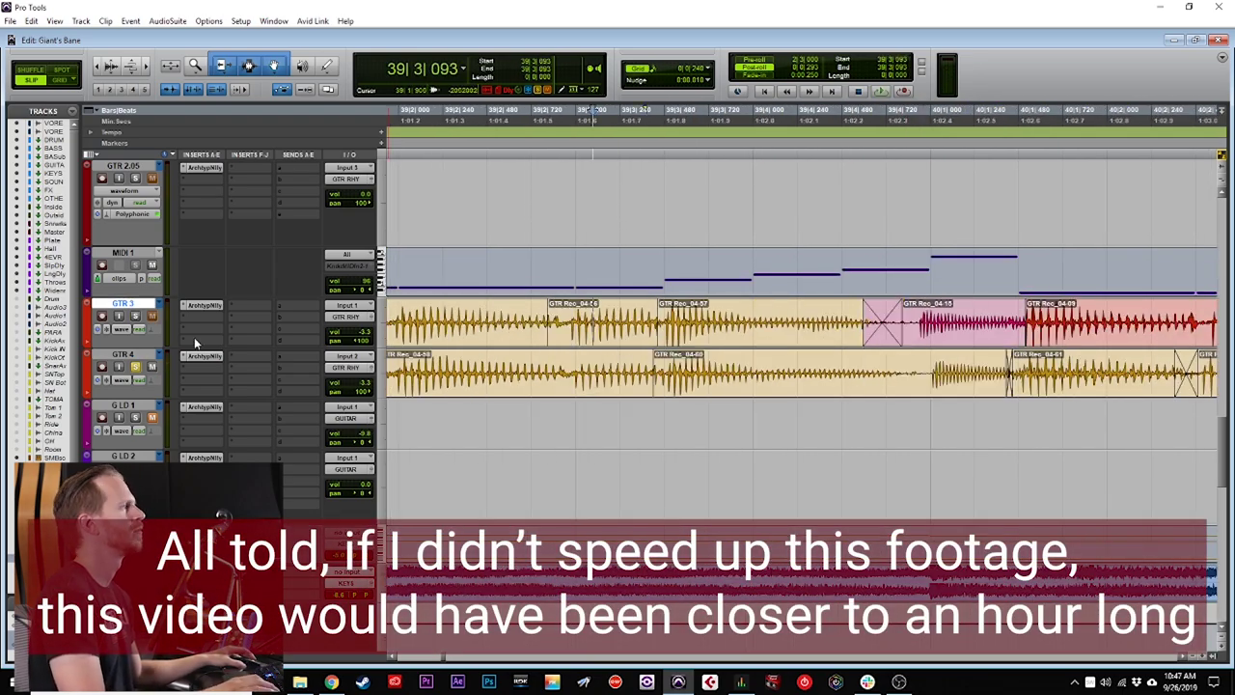
Solo GTR 3 alongside GTR 4 and play the edited passage from bar 39.
left_click(135, 315)
left_click(447, 328)
key("space")
scroll(782, 340, "right", 3)
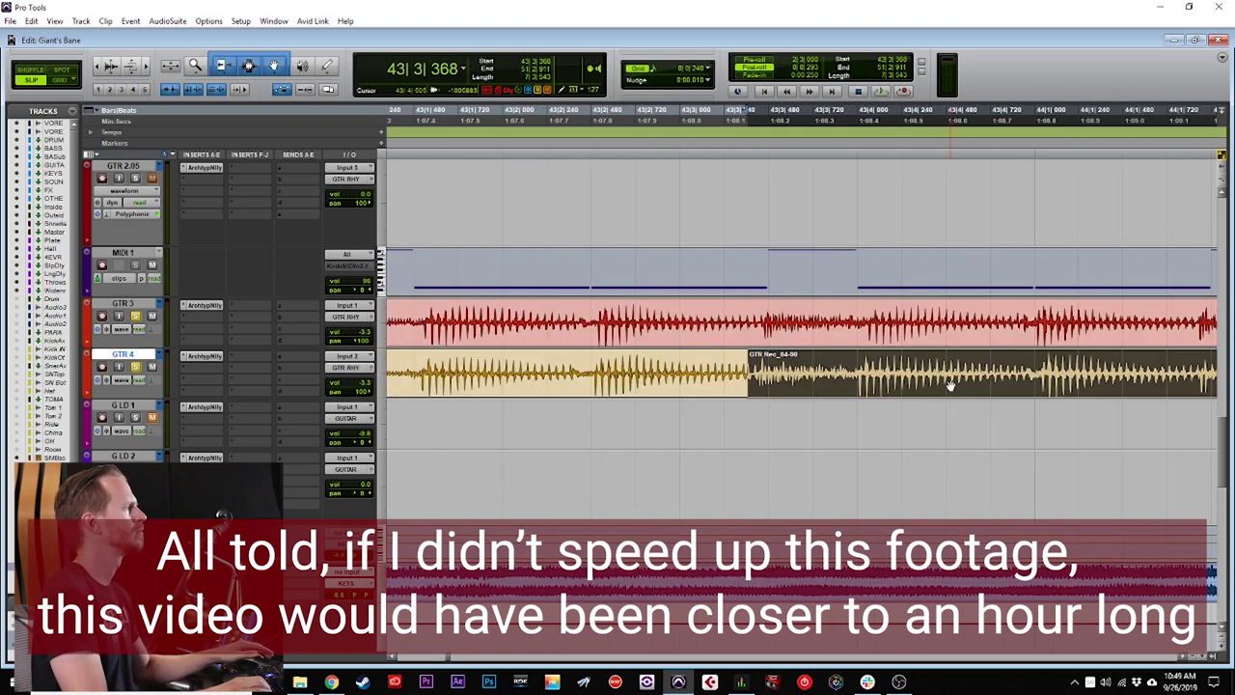
Split GTR 4 after 43|3|368 and GTR 3 at 45|2|761, shifting the resulting clips into time.
left_click(1015, 365)
key("b")
scroll(950, 385, "right", 3)
left_click(631, 328)
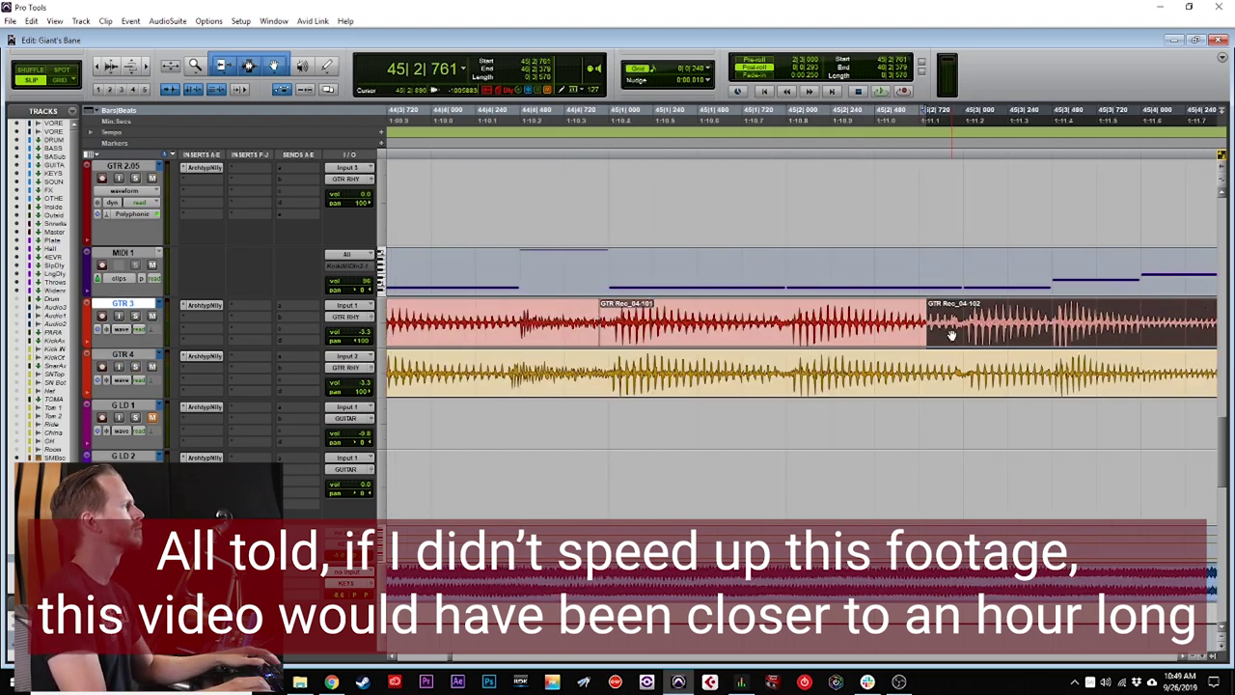
Tighten GTR 3 and GTR 4 from bar 45 to 47|2|405 by separating and shifting the off-time clips.
scroll(952, 336, "right", 3)
left_click(877, 389)
scroll(877, 389, "right", 2)
left_click(496, 386)
scroll(647, 338, "right", 3)
left_click(647, 339)
scroll(770, 366, "right", 1)
left_click(770, 394)
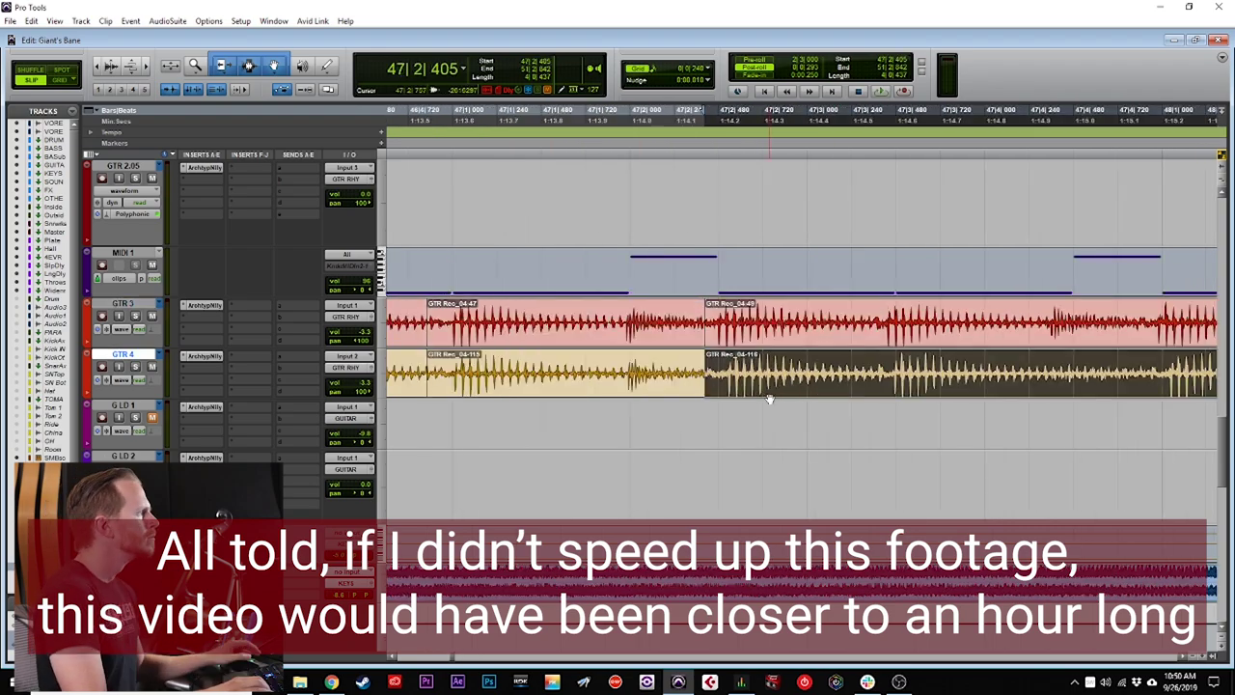
Tighten GTR 3 and GTR 4 from bar 47 to 49|3|379 by separating and shifting the off-time clips.
scroll(769, 398, "right", 2)
left_click(808, 334)
scroll(763, 387, "right", 3)
left_click(439, 324)
scroll(439, 323, "right", 2)
left_click(560, 384)
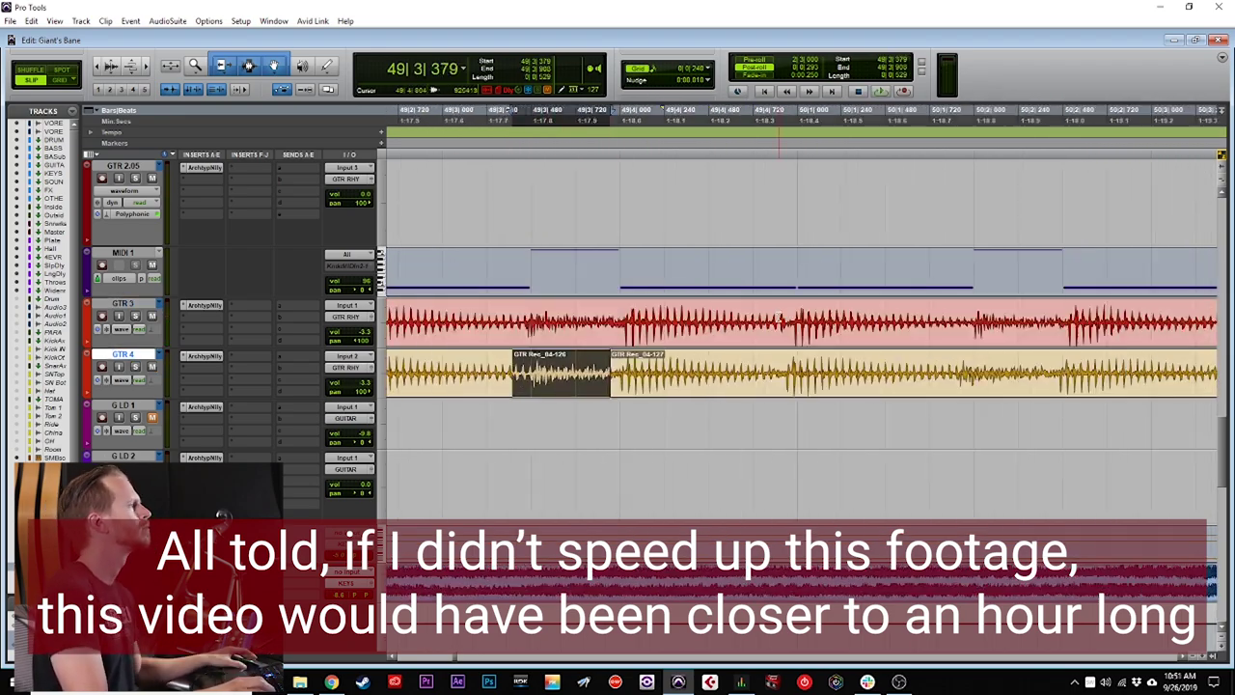
Cut GTR 3 after bar 50 and shift its clips into time up to the clip before bar 52.
scroll(690, 339, "right", 3)
left_click(648, 318)
key("b")
left_click_drag(694, 339, 690, 339)
scroll(637, 360, "right", 4)
left_click(533, 318)
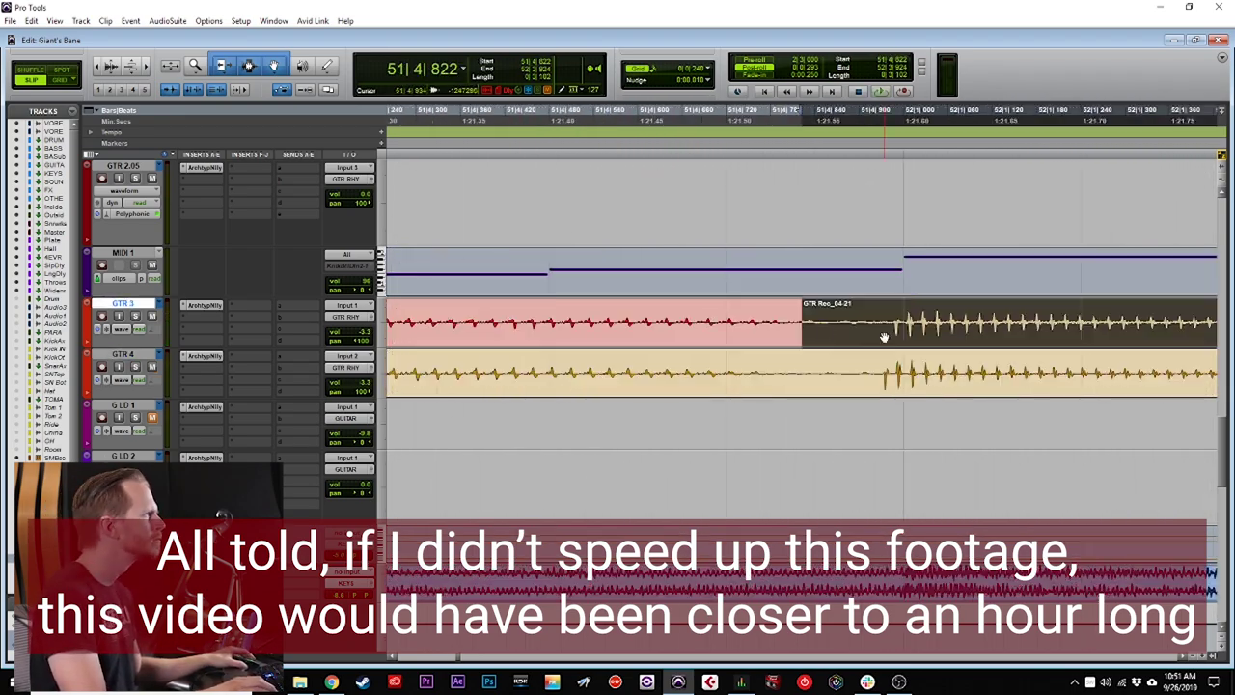
Tighten the GTR 3 and GTR 4 notes from bar 52 to the short GTR 3 clip at 56|1|869.
key("r")
key("r")
key("r")
key("t")
scroll(771, 366, "right", 3)
left_click(665, 370)
scroll(675, 356, "right", 2)
left_click(557, 323)
scroll(722, 331, "right", 2)
left_click(680, 331)
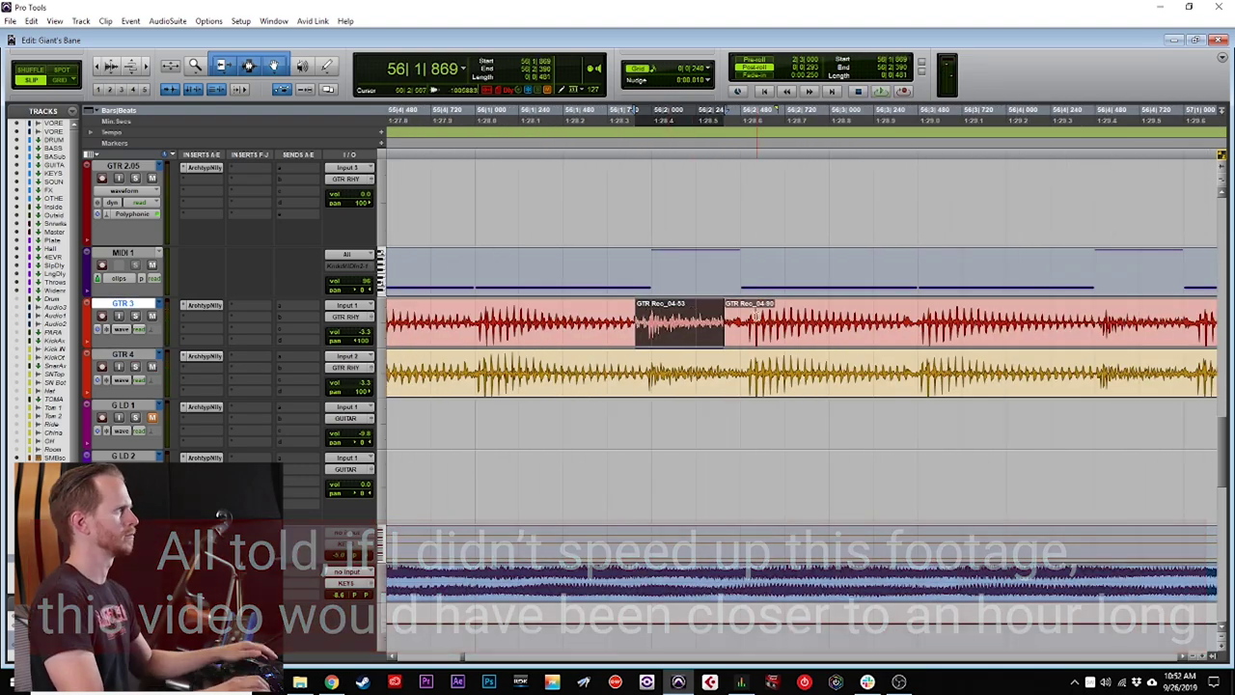
Align the GTR 3 and GTR 4 clips from bar 56 to the GTR 4 clip at 58|3|868.
scroll(757, 316, "right", 3)
left_click(819, 386)
scroll(772, 386, "right", 3)
left_click(711, 392)
scroll(711, 385, "right", 2)
left_click(689, 328)
scroll(704, 338, "right", 1)
left_click(713, 376)
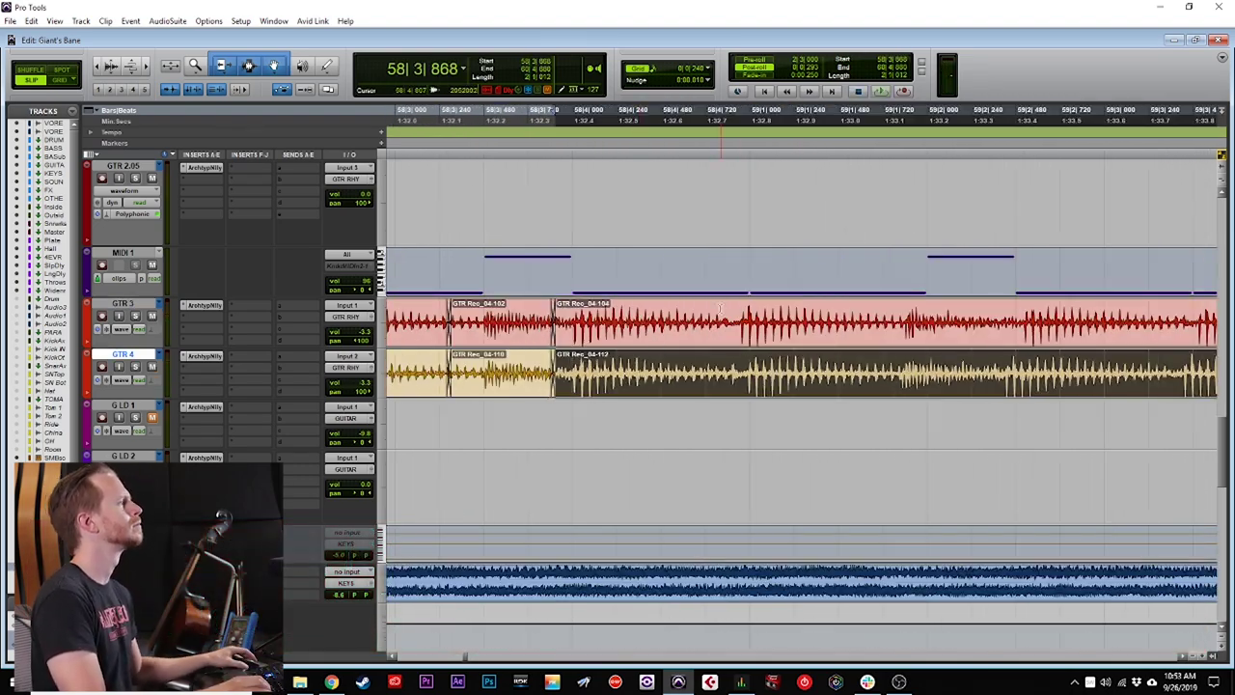
Align the remaining GTR 3 and GTR 4 clips up to 60|2|853 and apply crossfades to the edits.
scroll(758, 393, "right", 3)
left_click(688, 376)
key("r")
key("r")
key("r")
key("r")
key("r")
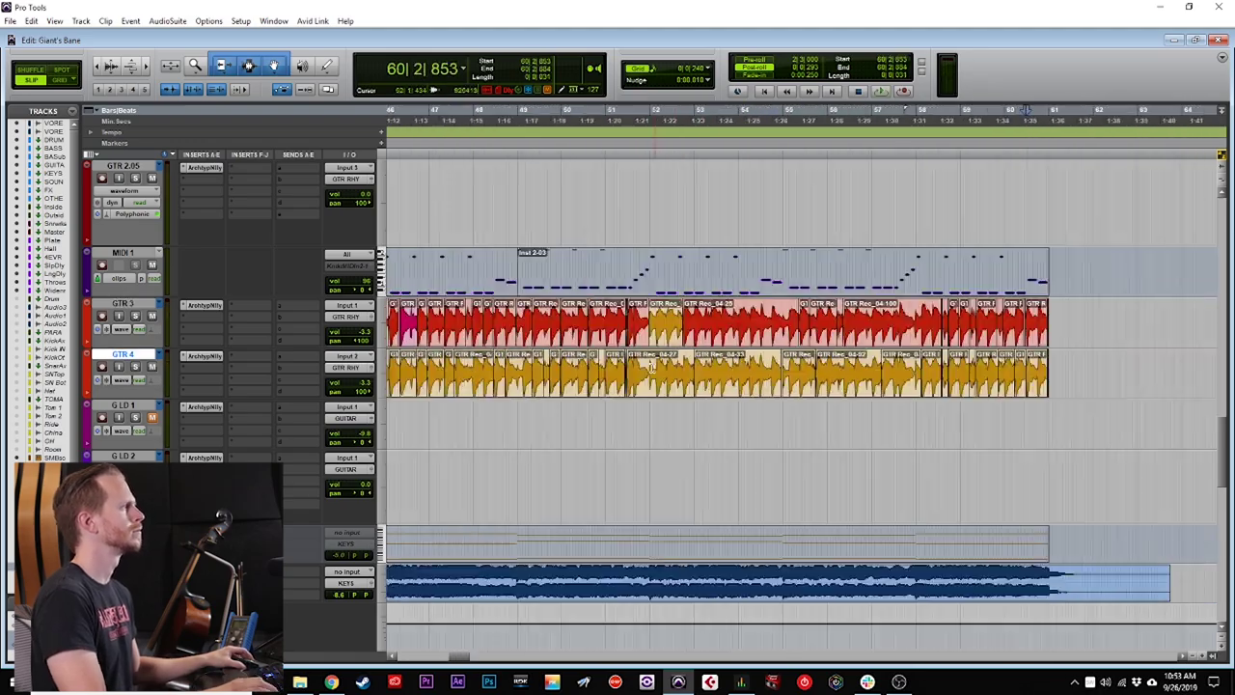
key("ctrl+f")
key("Return")
Play and closely examine the GTR 3 and GTR 4 edit points around bars 51 and 52.
key("t")
key("t")
key("t")
key("t")
key("t")
left_click(656, 369)
key("space")
left_click(656, 323)
key("t")
key("t")
left_click(627, 374)
key("r")
key("r")
left_click(627, 323)
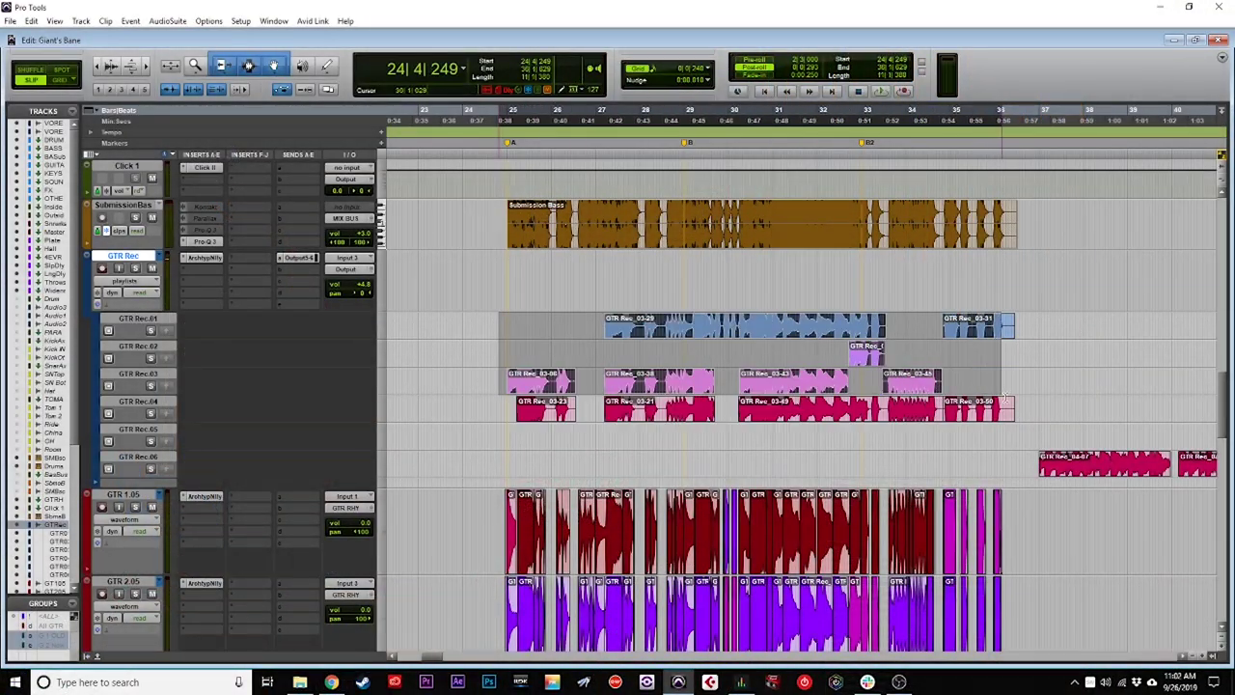
Review the selected GTR Rec takes and examine the GTR 1.05 fade-in just ahead of bar 25.
left_click_drag(1005, 397, 1019, 406)
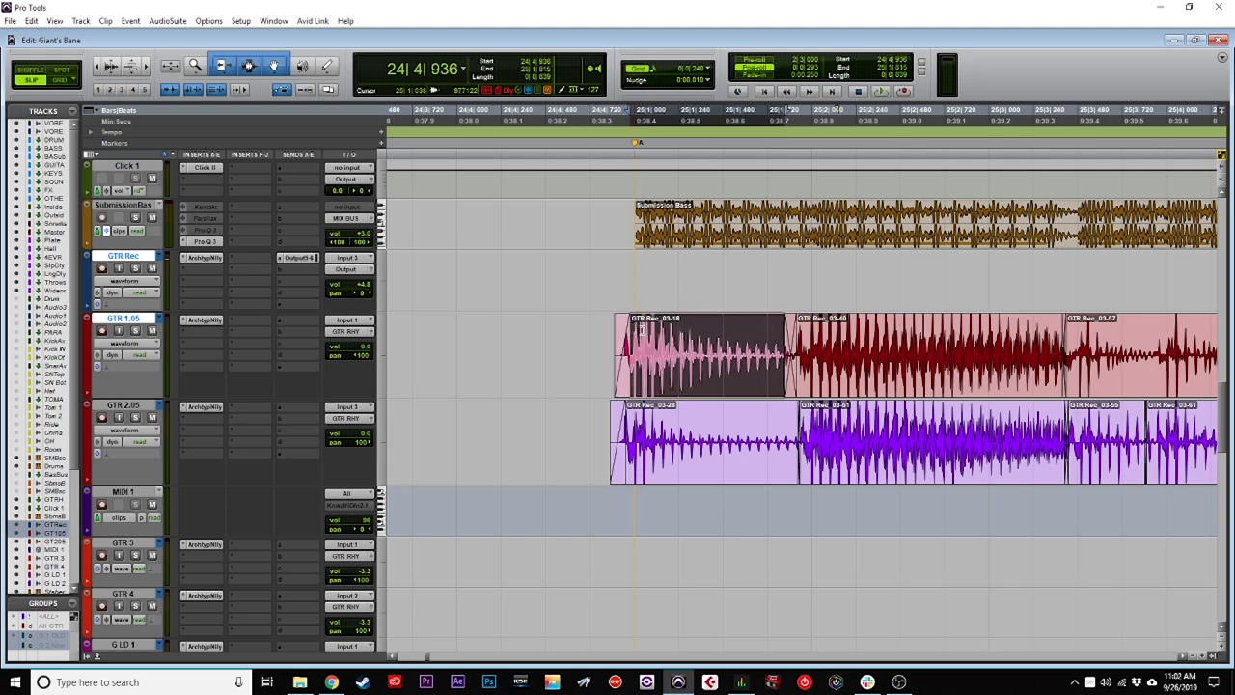
key("t")
key("t")
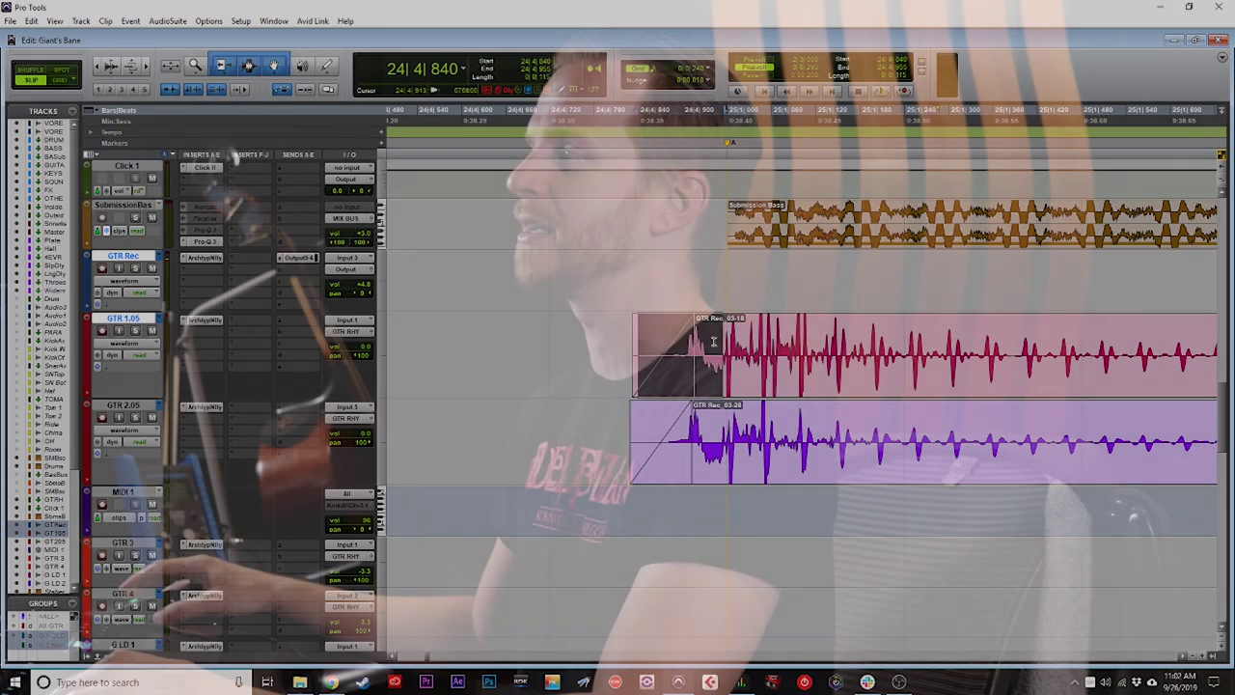